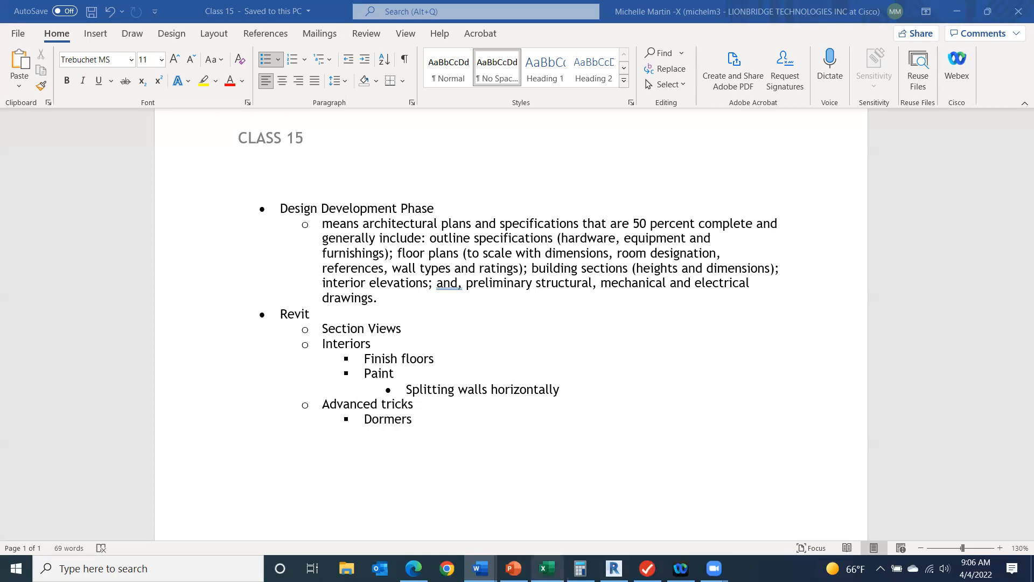
- Review the Final Project design development requirements in the browser, return to the Class 15 notes, and switch to Revit
left_click(414, 568)
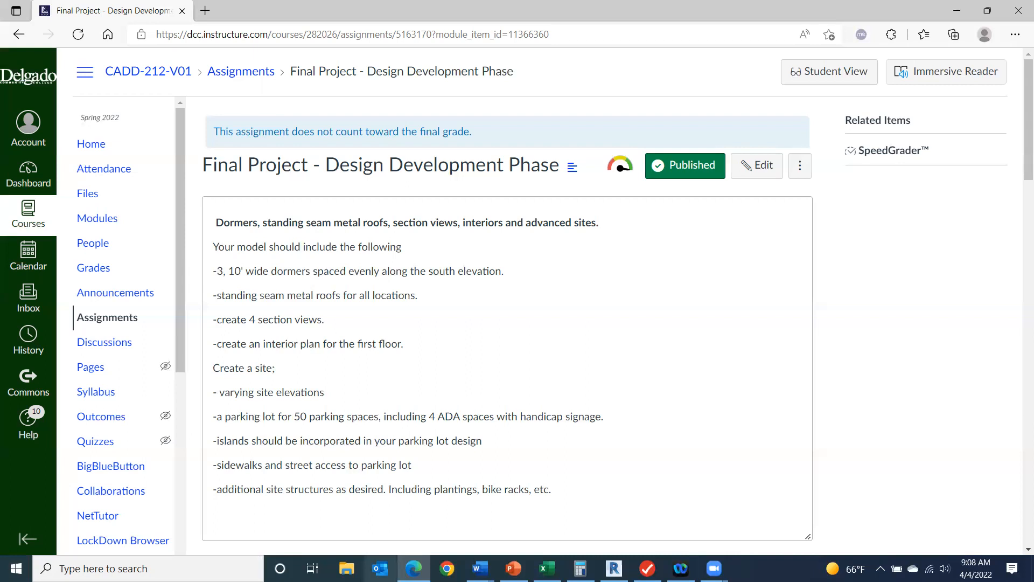
mouse_move(480, 569)
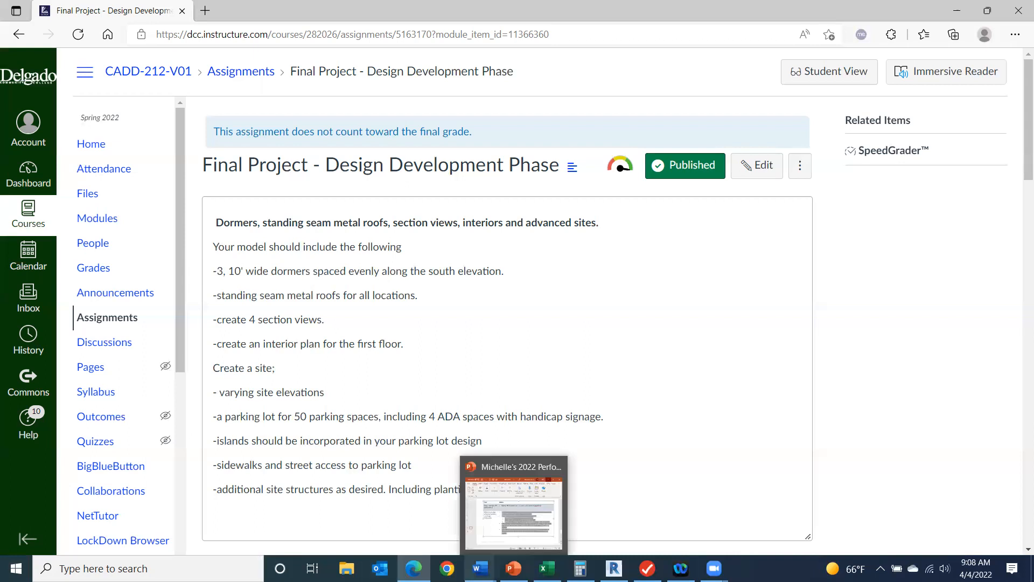
left_click(538, 517)
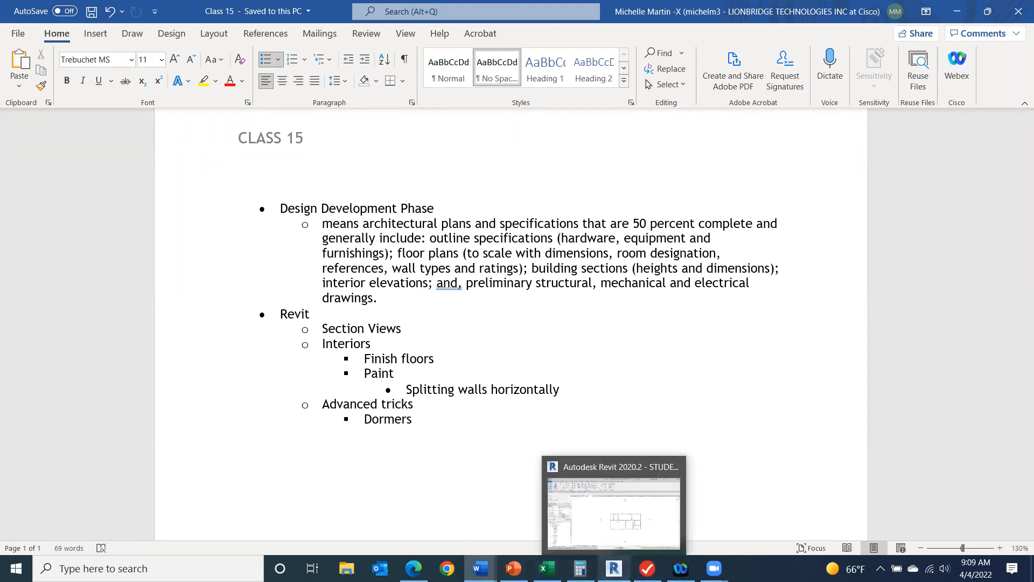
left_click(614, 569)
- Temporarily hide the building's left end wall in the 3D view to expose the interior floors
mouse_move(887, 195)
middle_mouse_down("shift")
mouse_move(875, 221)
mouse_move(964, 209)
mouse_move(949, 243)
mouse_move(679, 393)
middle_mouse_up("shift")
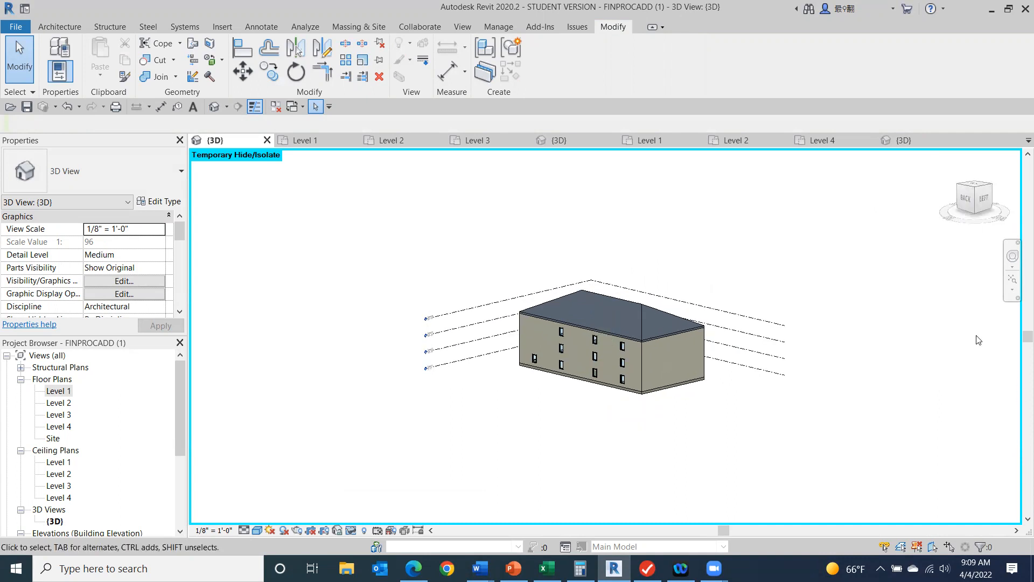
left_click(654, 369)
left_click(351, 530)
left_click(363, 497)
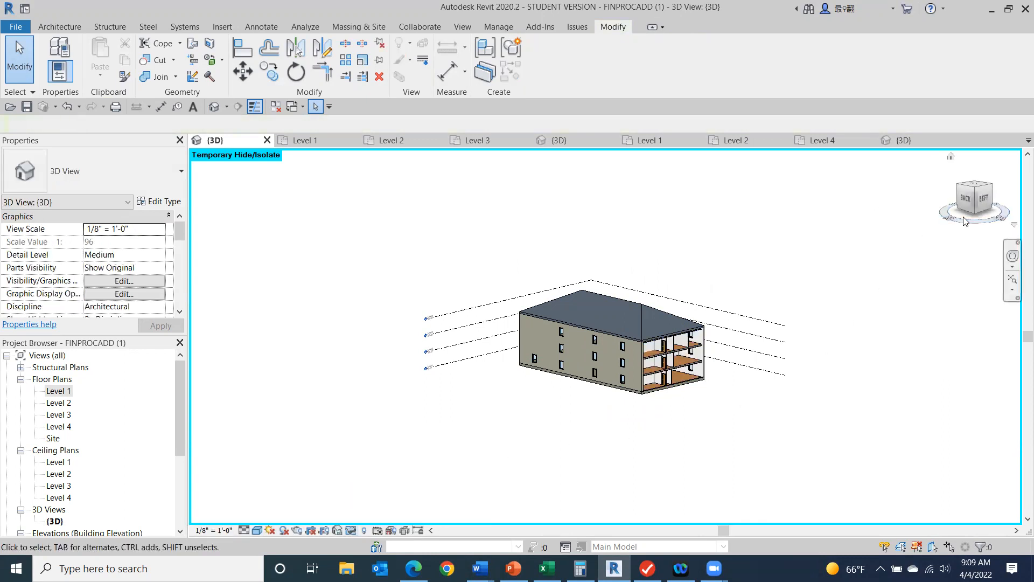
scroll(695, 377, "up", 4)
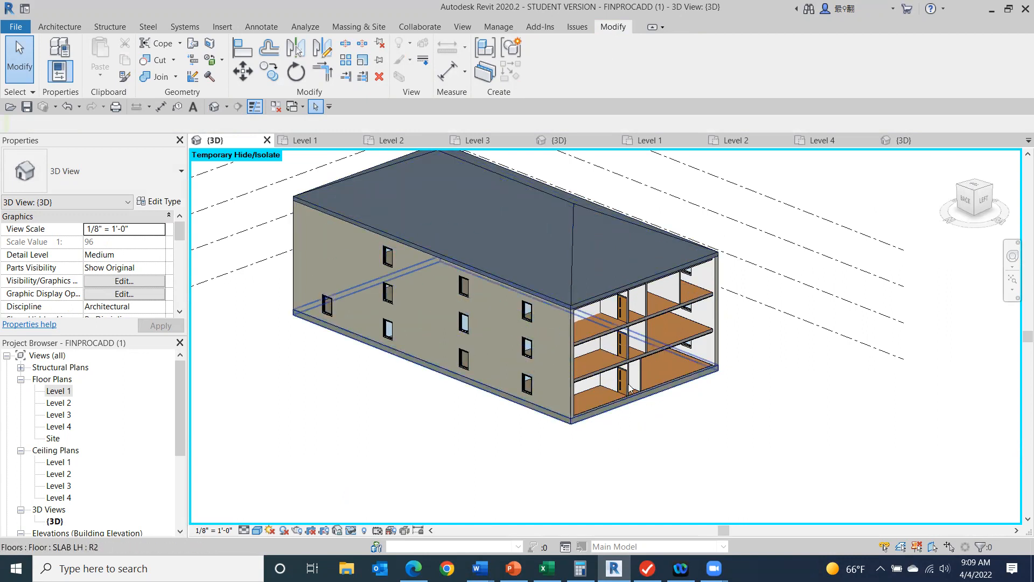
middle_click_drag(628, 446, 674, 193, "shift")
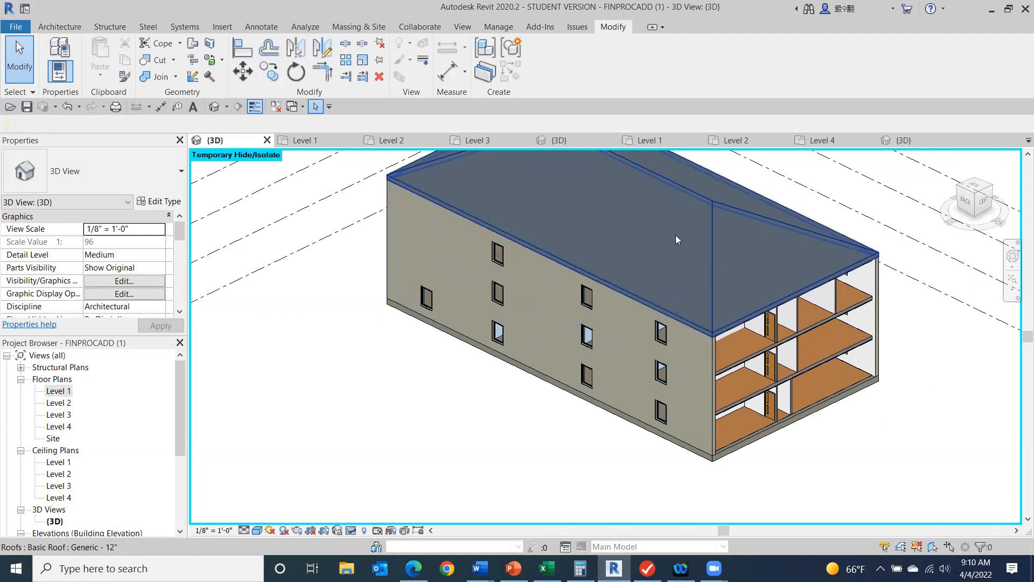
middle_click_drag(624, 320, 636, 171, "shift")
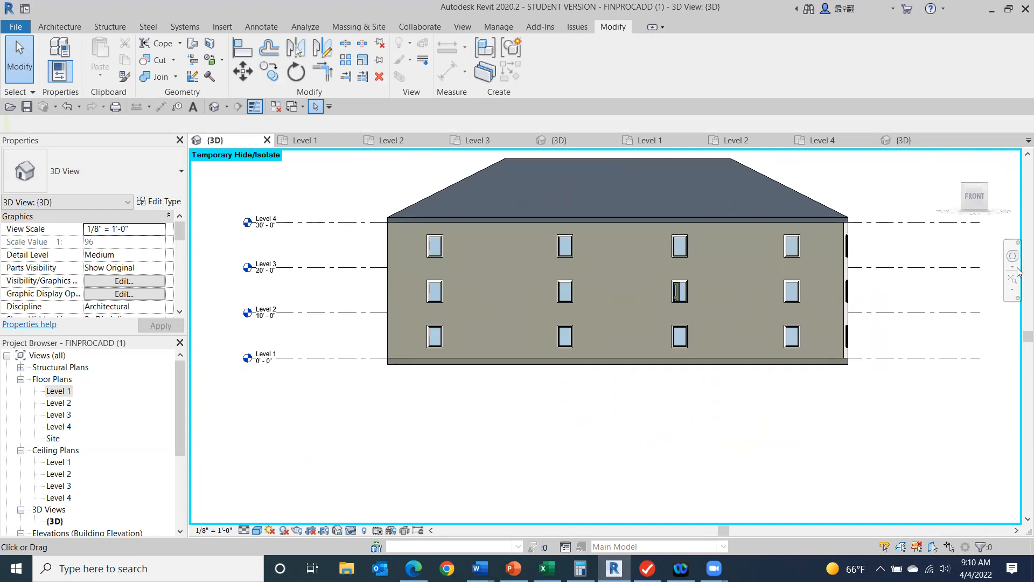
- Try shifting one Level 2 window and one Level 3 window sideways along the front wall, and undo both moves
left_click(969, 198)
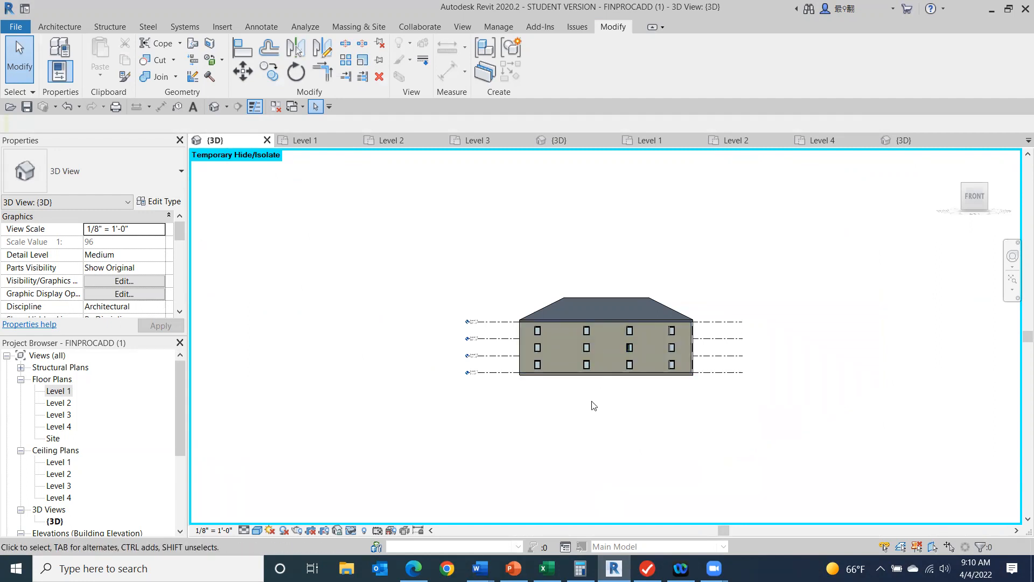
scroll(600, 371, "up", 5)
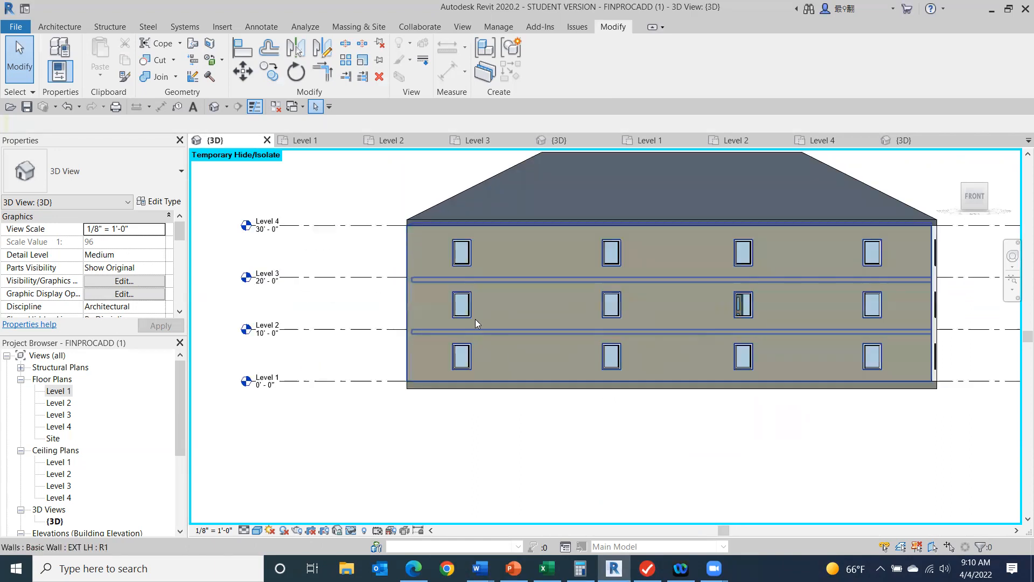
left_click(462, 305)
left_click_drag(462, 305, 496, 310)
left_click(560, 447)
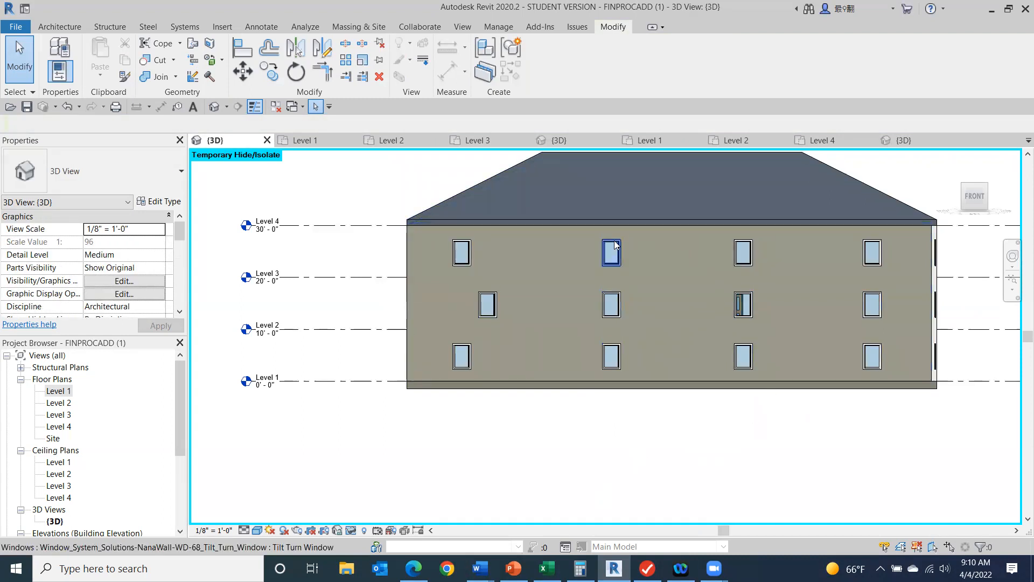
left_click(582, 240)
left_click(691, 458)
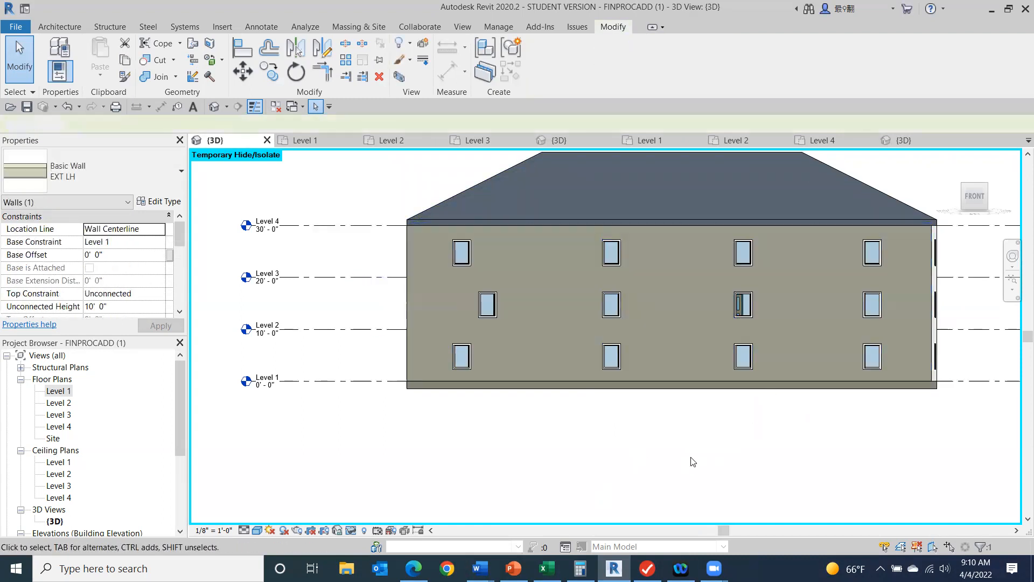
left_click_drag(603, 259, 584, 261)
left_click(618, 454)
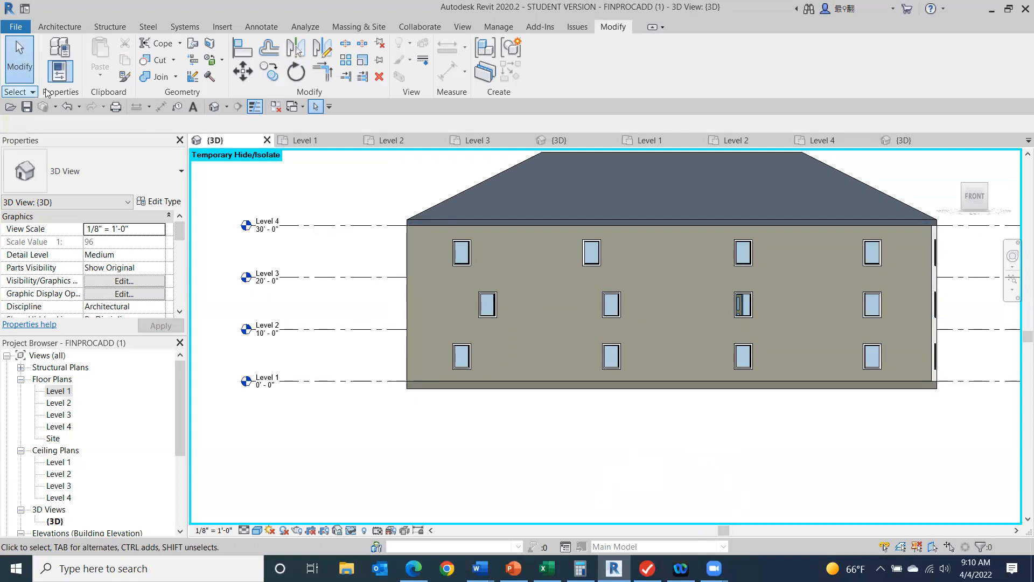
left_click(68, 106)
left_click(68, 106)
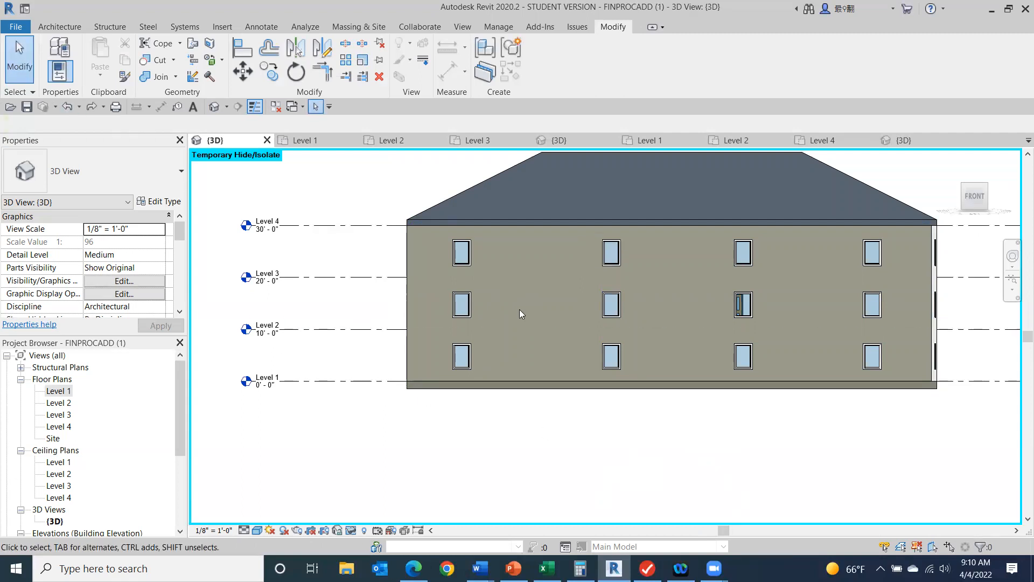
- Shift all four Level 2 windows on the front wall sideways to the right by about the same distance
left_click_drag(478, 305, 496, 305)
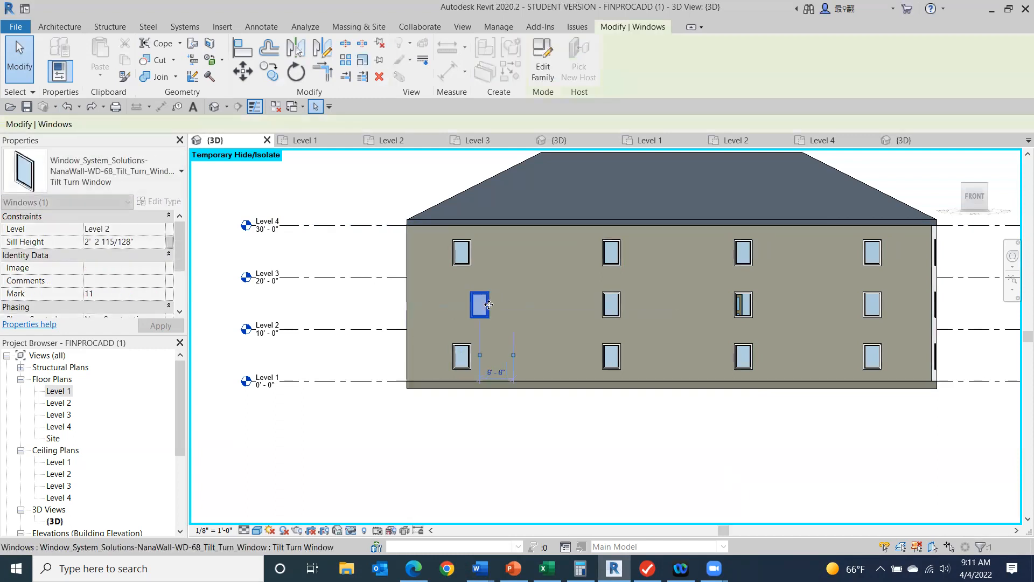
left_click(623, 305)
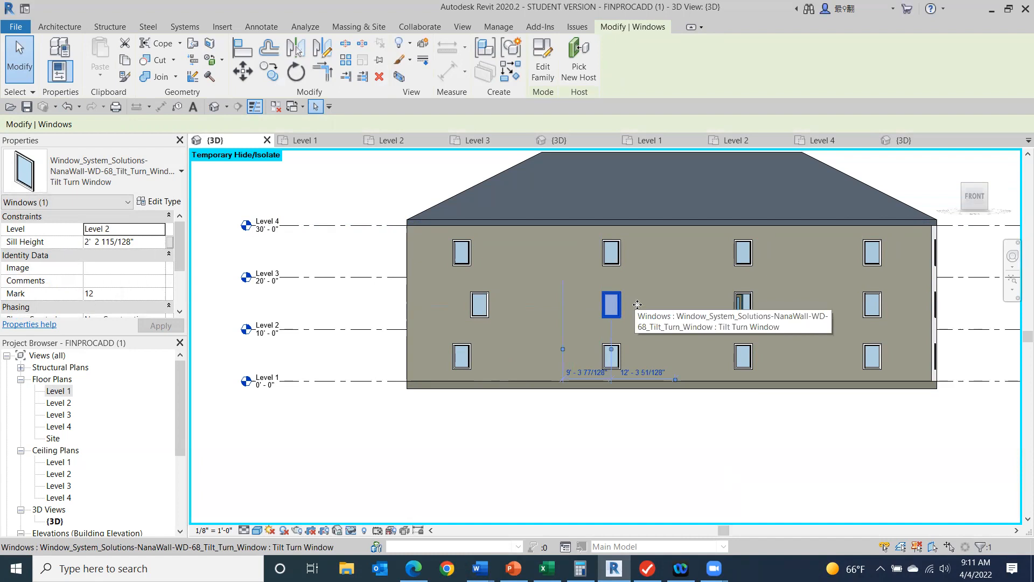
left_click_drag(637, 305, 656, 304)
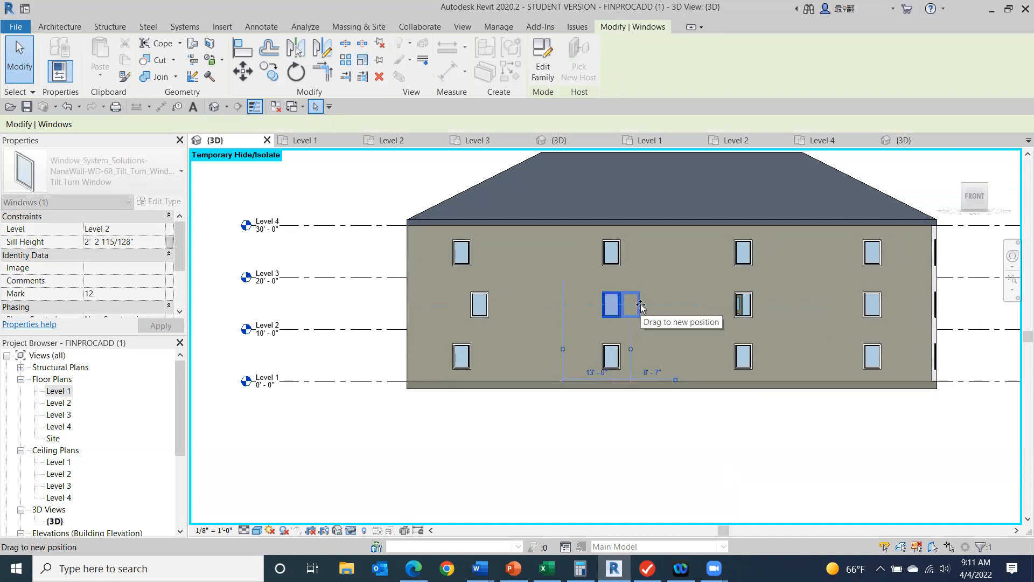
left_click(741, 306)
left_click_drag(769, 300, 770, 304)
left_click(889, 302)
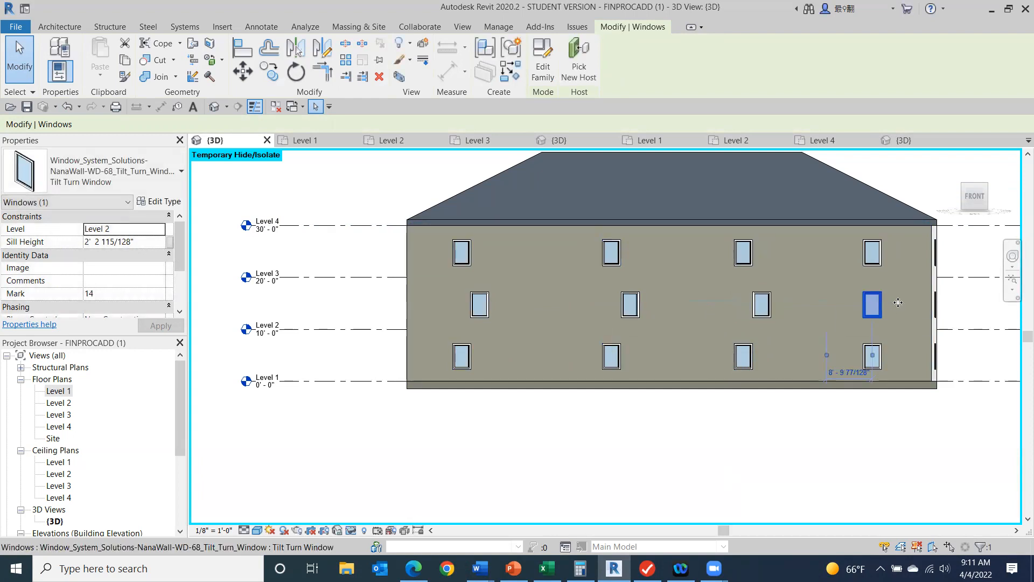
left_click_drag(899, 302, 918, 303)
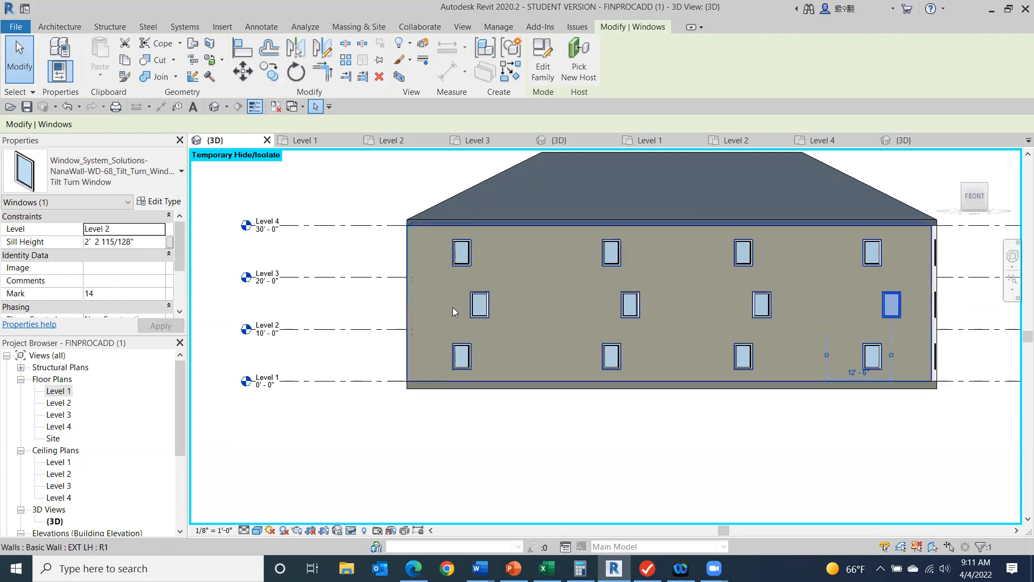
- Examine the building's left, back and right sides in the 3D view
left_click(964, 204)
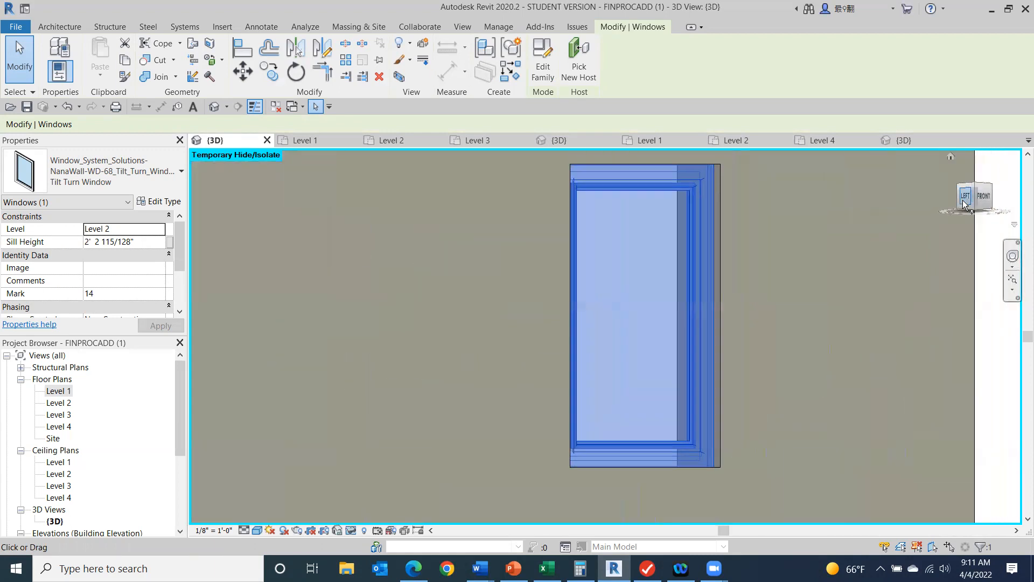
left_click(964, 204)
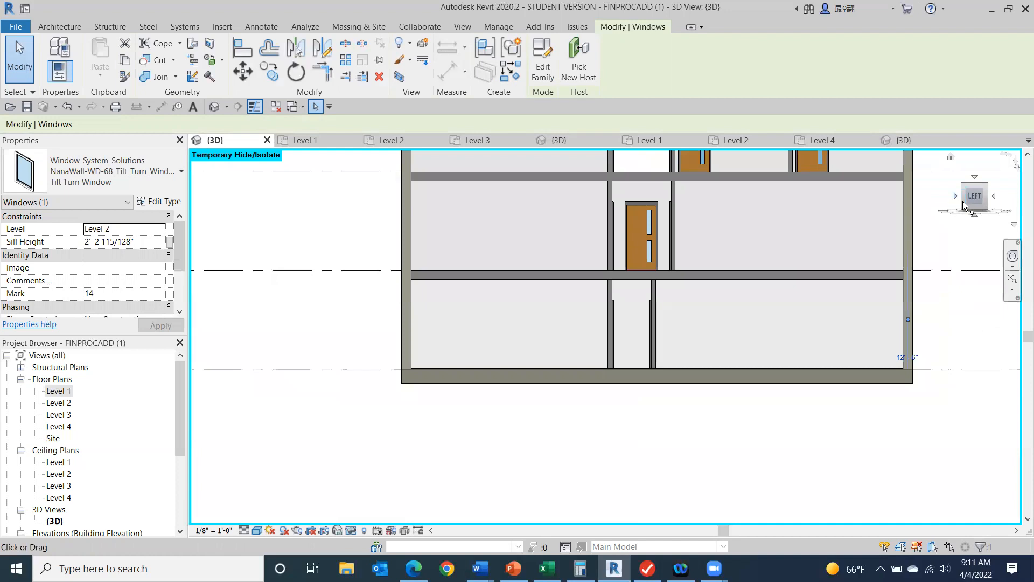
left_click(964, 205)
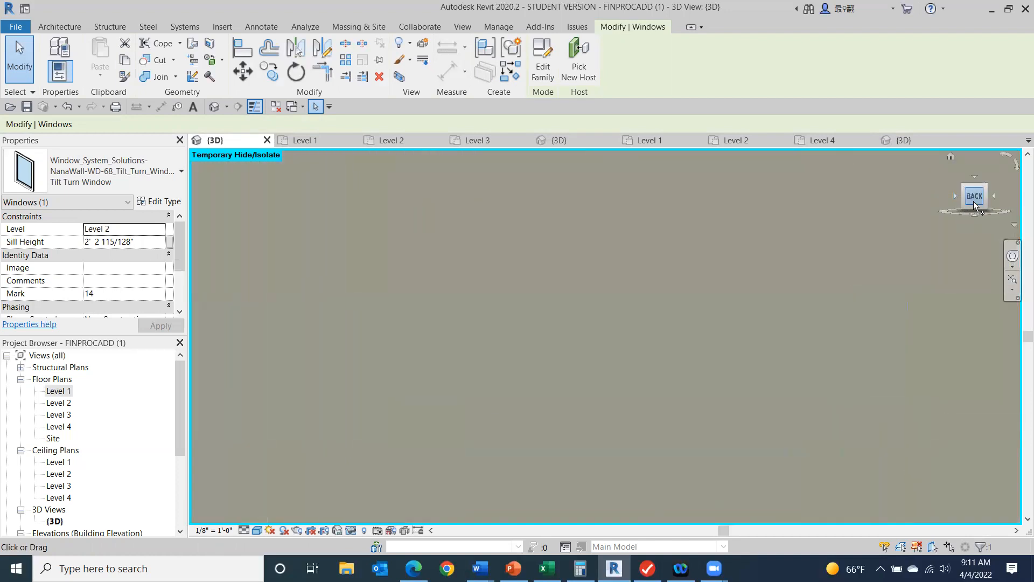
left_click(975, 205)
middle_click_drag(943, 351, 483, 331)
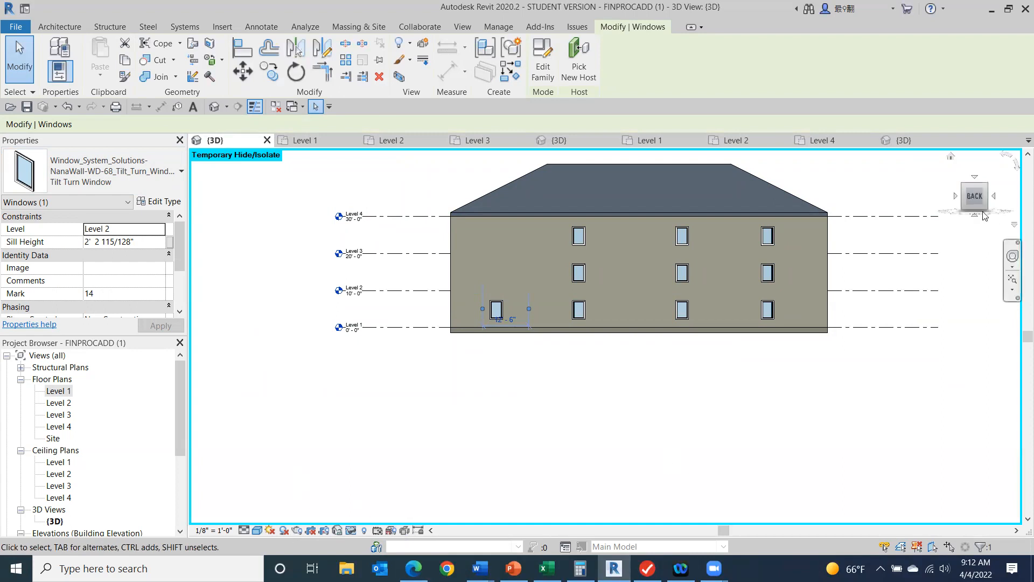
left_click(964, 193)
left_click(964, 192)
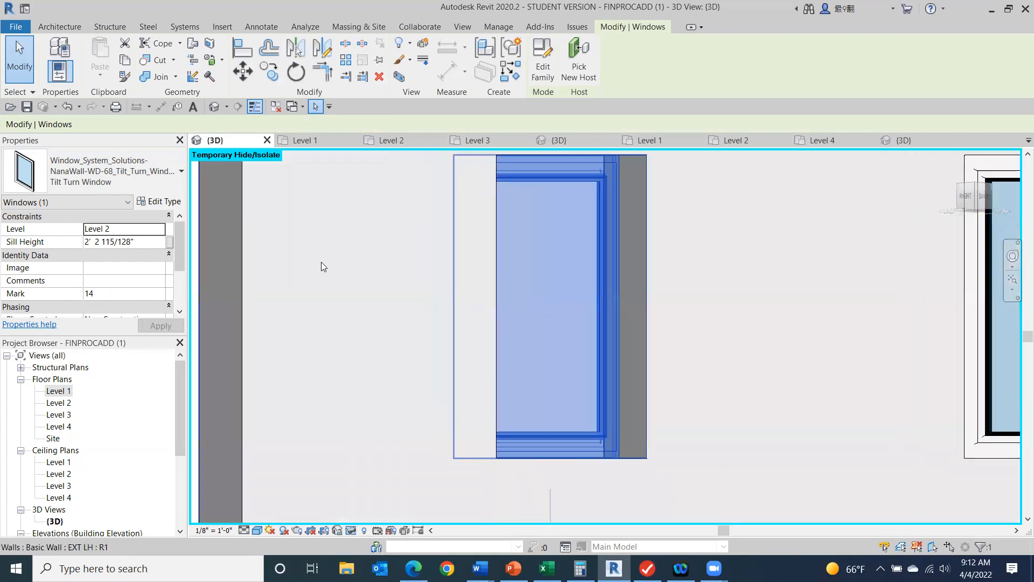
- Undo the four window moves on the front wall and turn the model back toward its front left corner
left_click(79, 108)
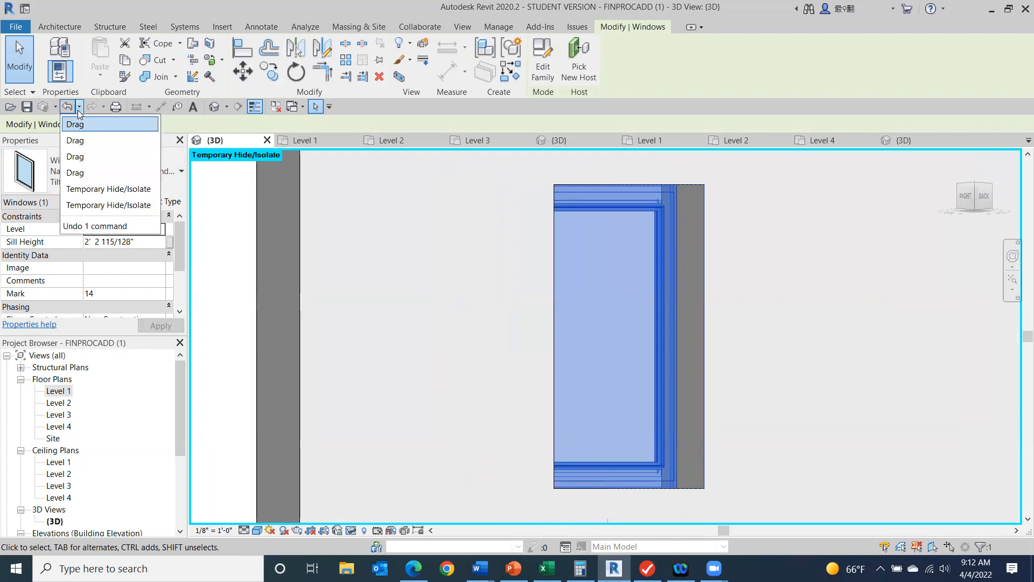
left_click(69, 189)
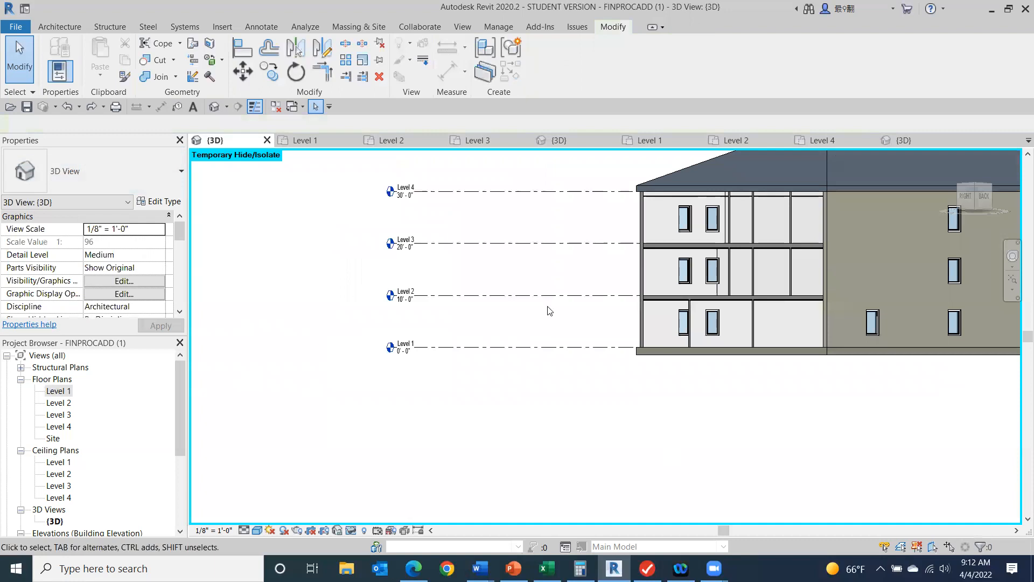
scroll(548, 311, "down", 3)
left_click(959, 197)
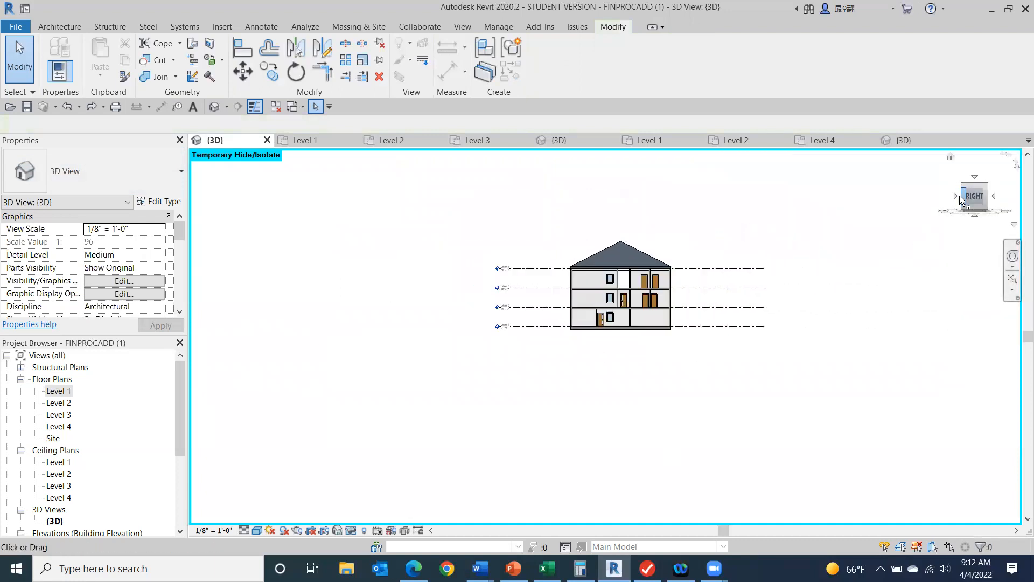
left_click(958, 196)
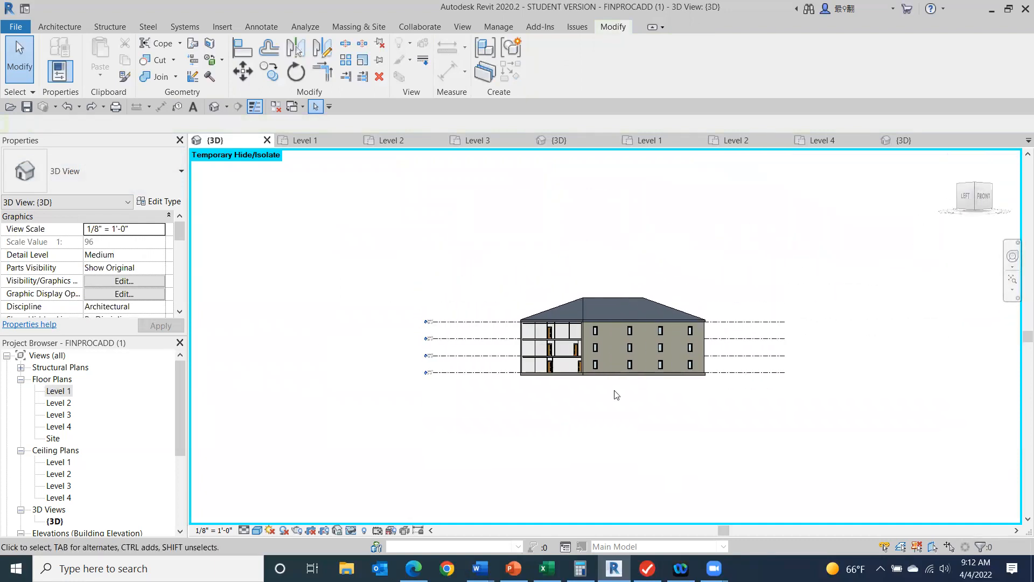
- Reset the temporary hide/isolate in the 3D view and face the building's front
left_click(340, 529)
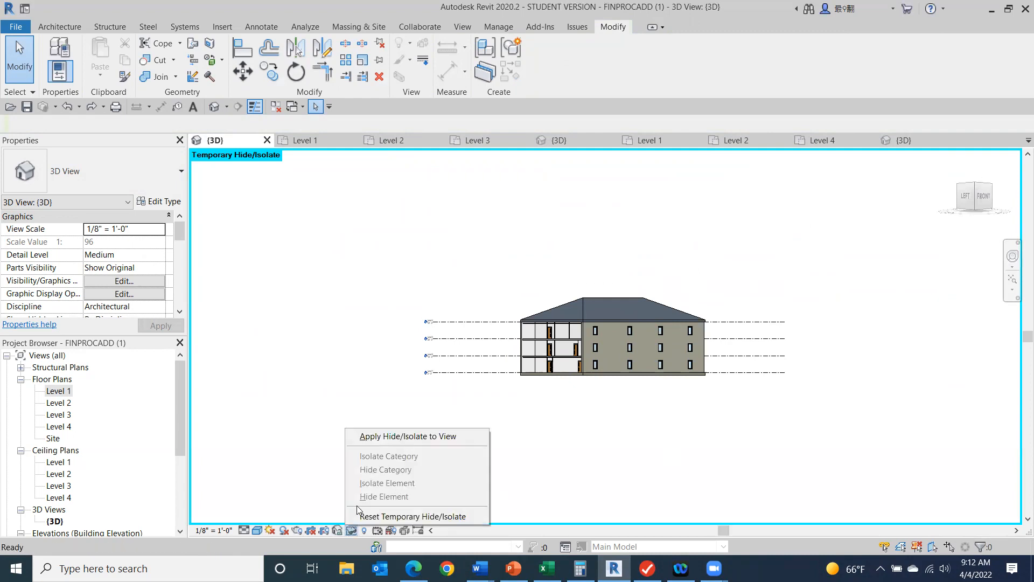
left_click(358, 515)
left_click(984, 196)
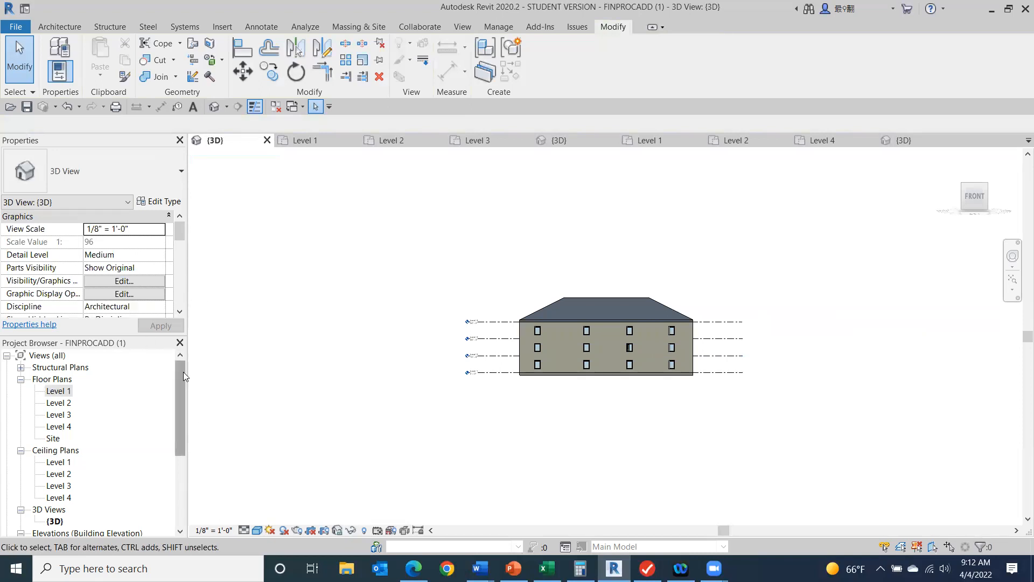
- View the building from the top and open the Level 1 floor plan
left_click_drag(183, 372, 178, 444)
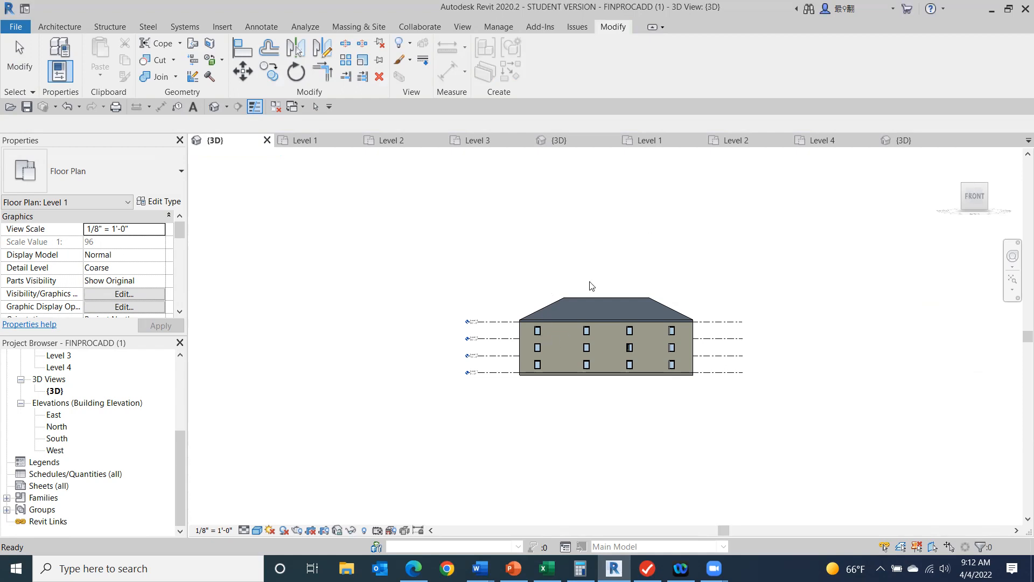
left_click(975, 189)
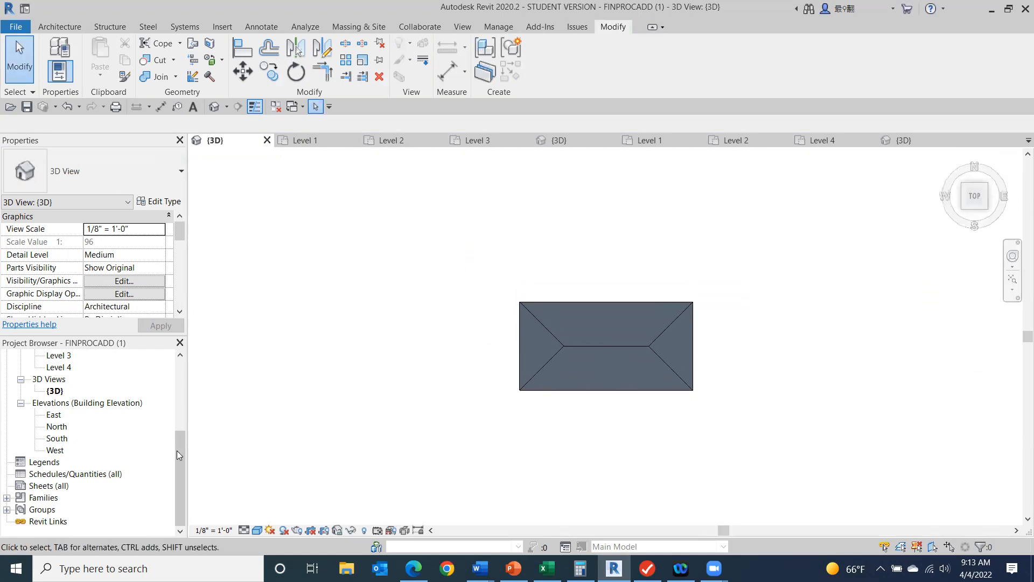
left_click_drag(181, 455, 182, 334)
left_click(57, 392)
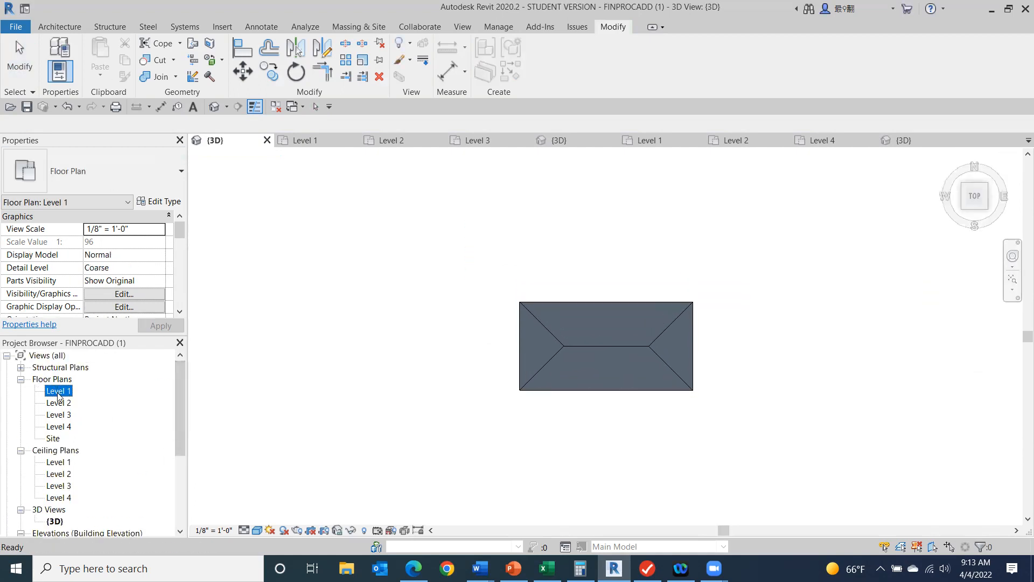
double_click(59, 392)
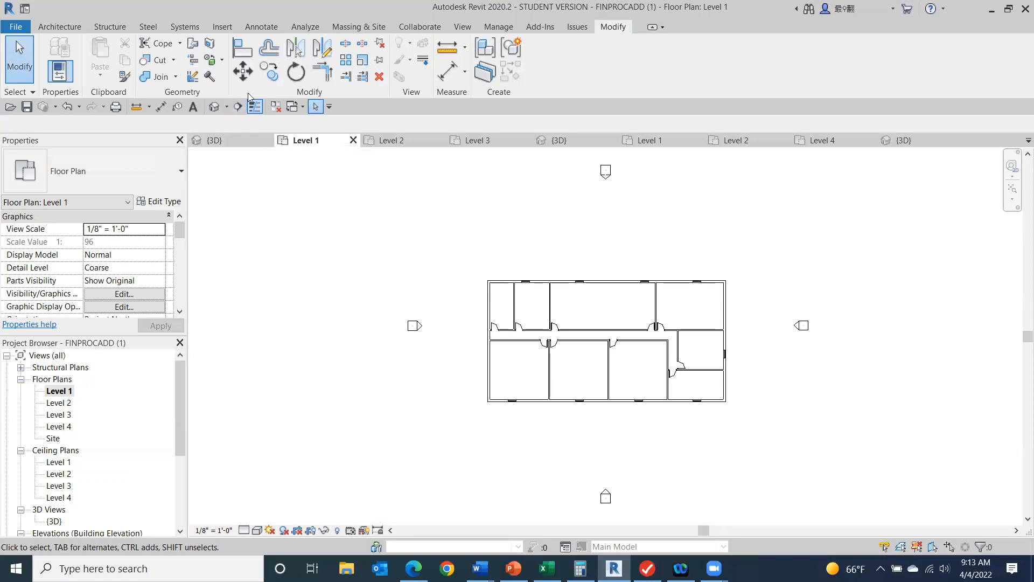
- Cut a building section vertically through the plan's left end, from just below the lower exterior wall to just above the upper one
left_click(237, 107)
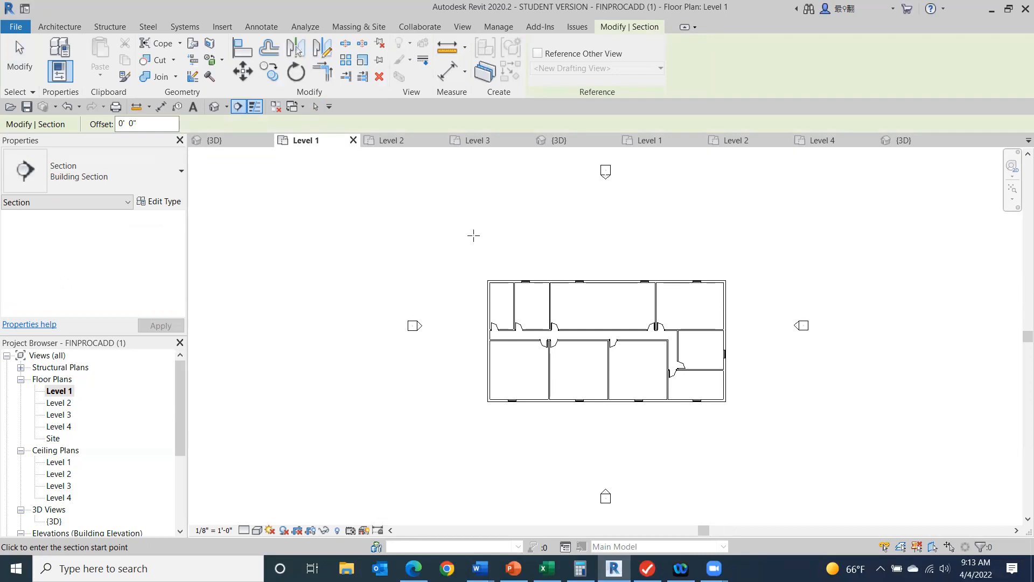
left_click(536, 412)
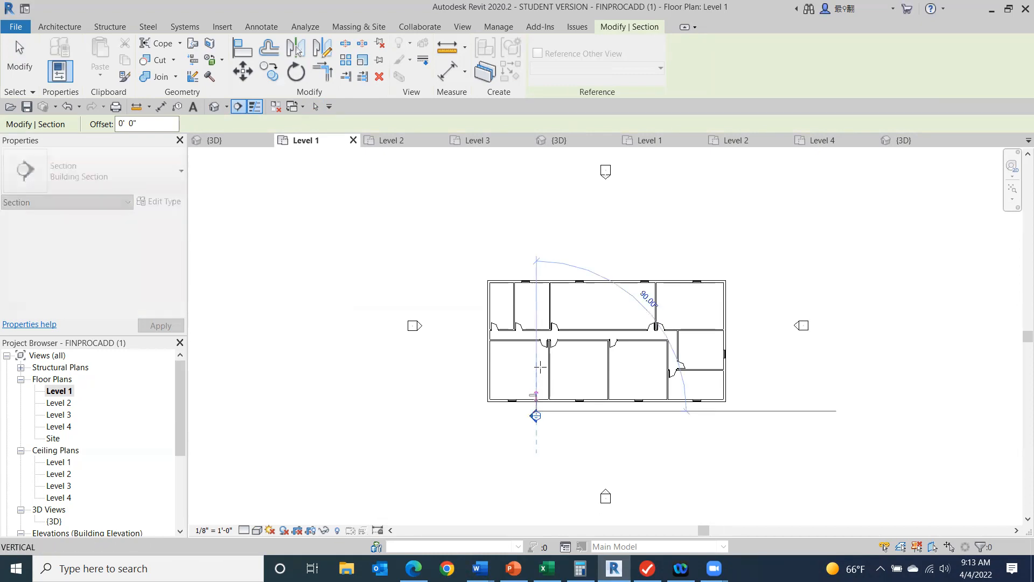
left_click(536, 264)
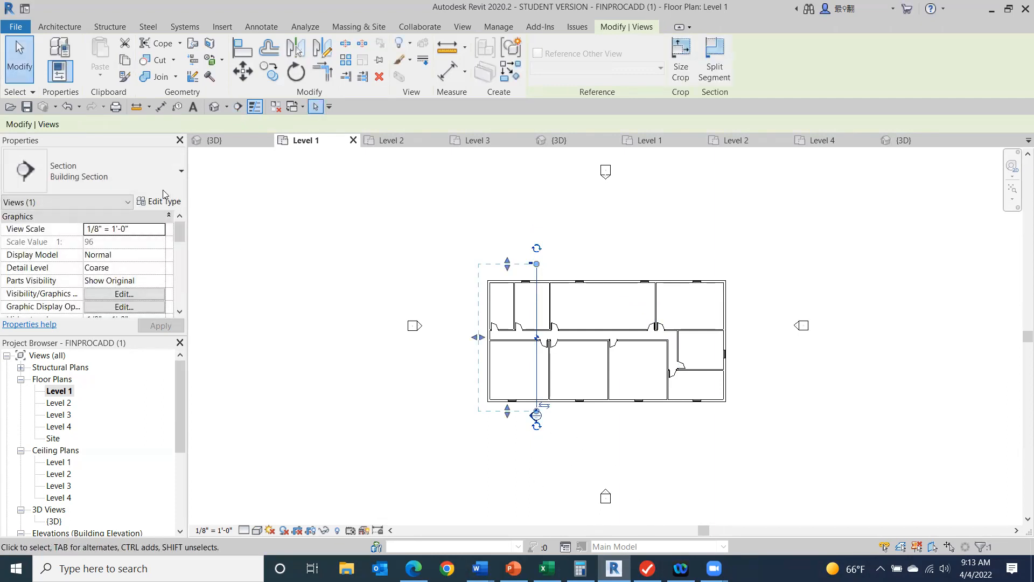
left_click(16, 51)
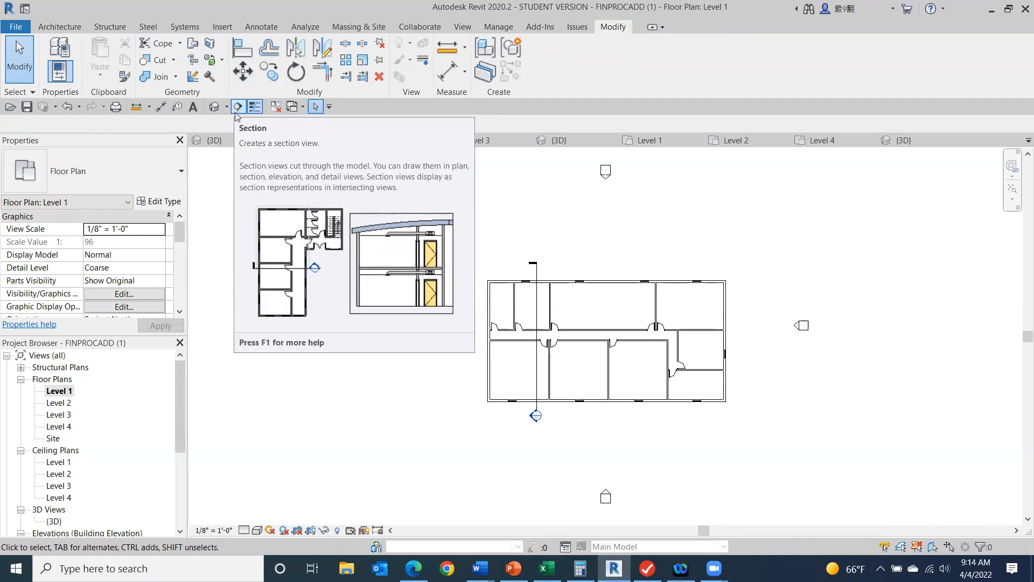
left_click(459, 27)
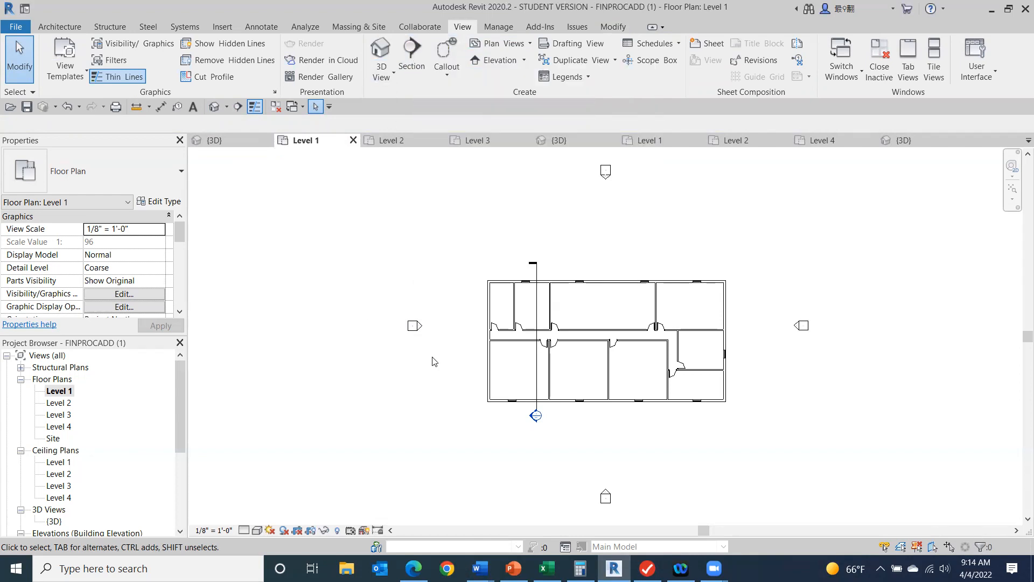
- Cycle the section line's end symbols so the head sits at its upper end and the tail at its lower end
scroll(374, 284, "up", 3)
scroll(563, 331, "up", 2)
middle_click_drag(428, 210, 380, 170)
scroll(508, 309, "down", 3)
middle_click_drag(513, 311, 420, 305)
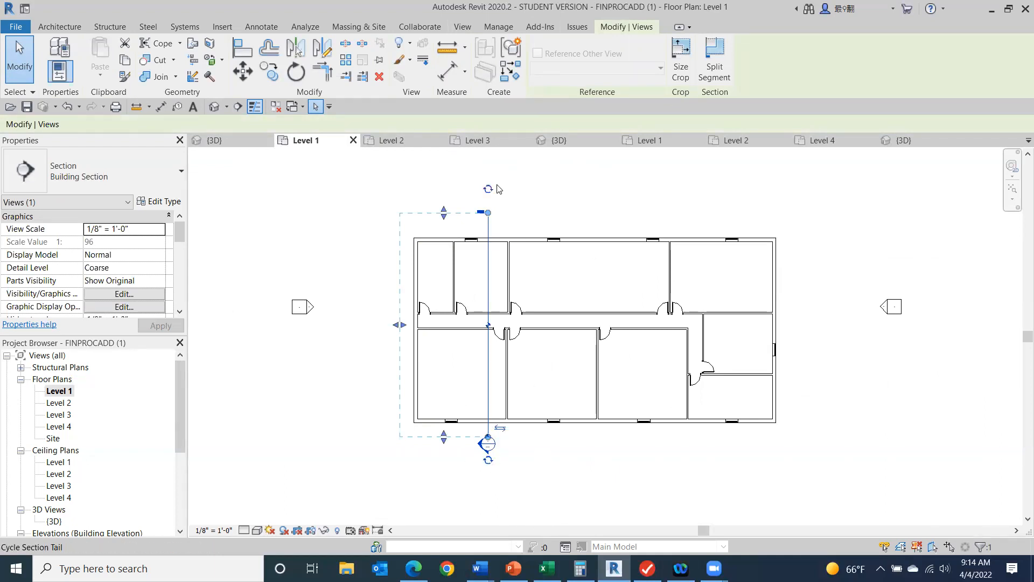
left_click(488, 461)
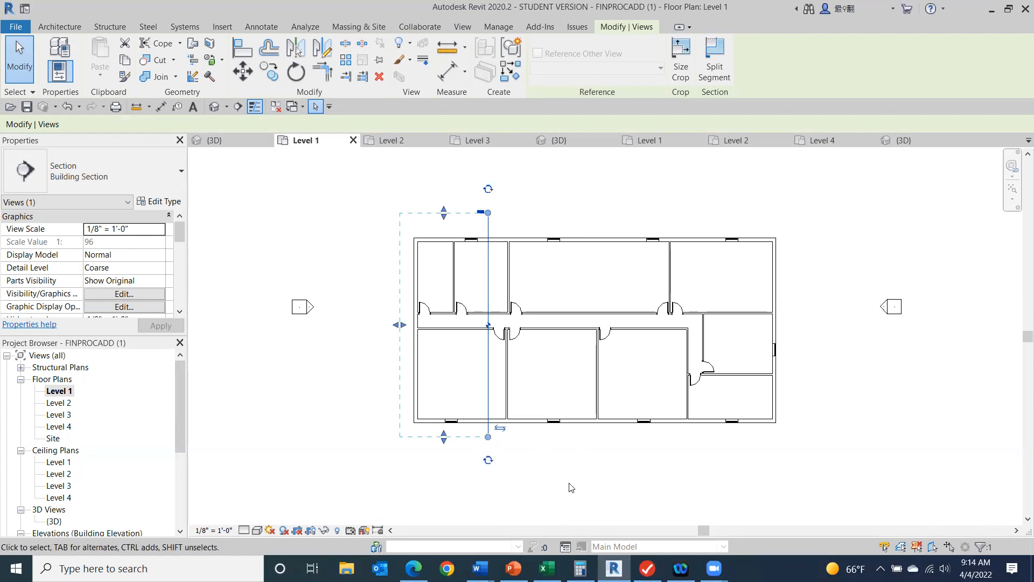
left_click(488, 461)
left_click(488, 188)
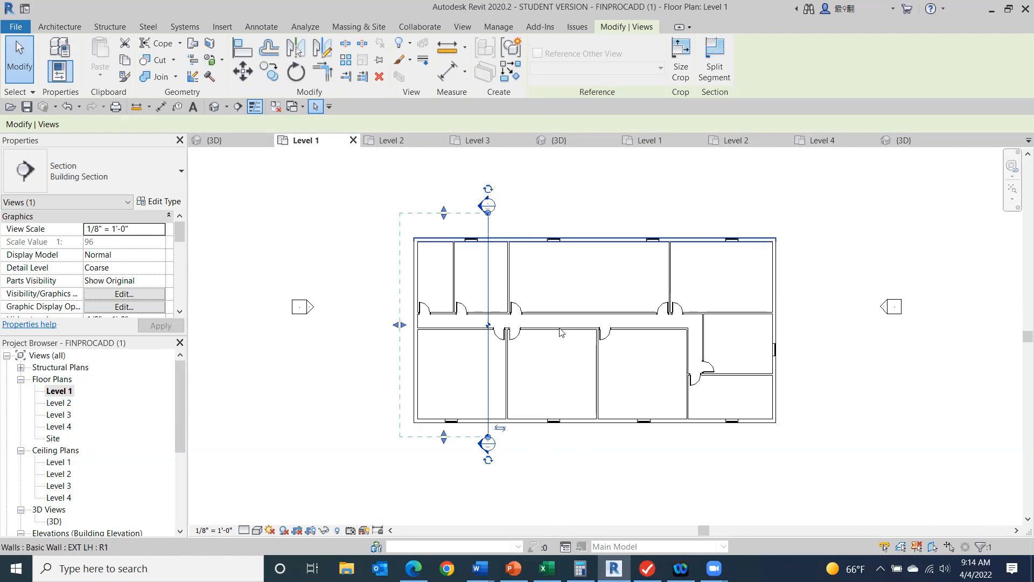
left_click(489, 462)
left_click(673, 485)
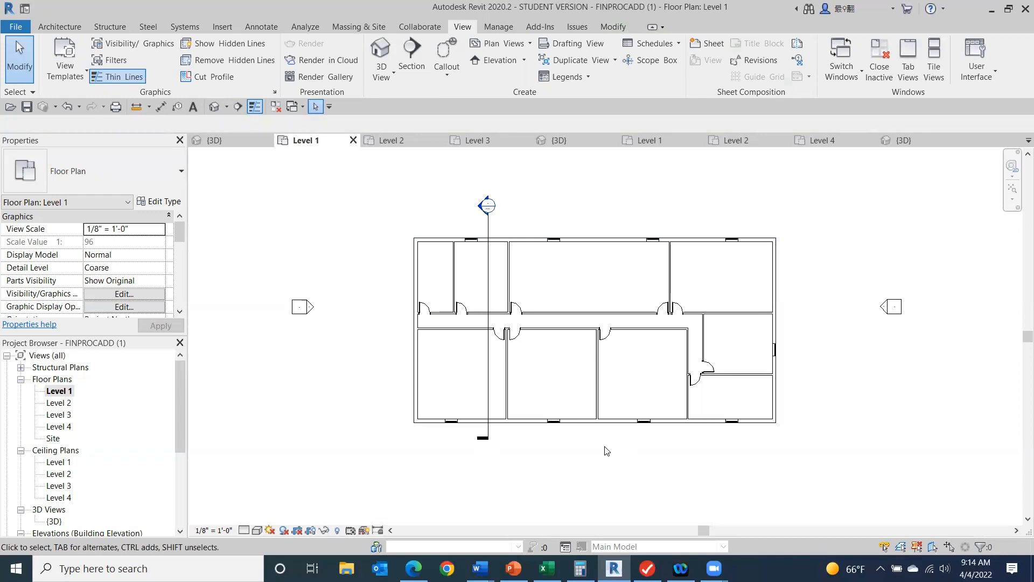
- Flip the section to look toward the building's right side and shorten its lower end to stop in the corridor
left_click(488, 372)
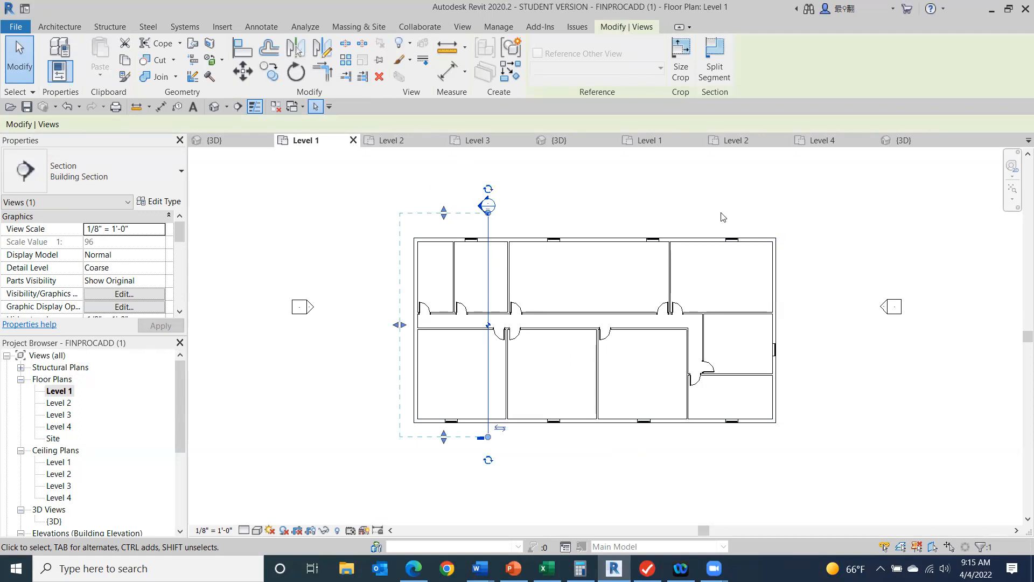
left_click(499, 428)
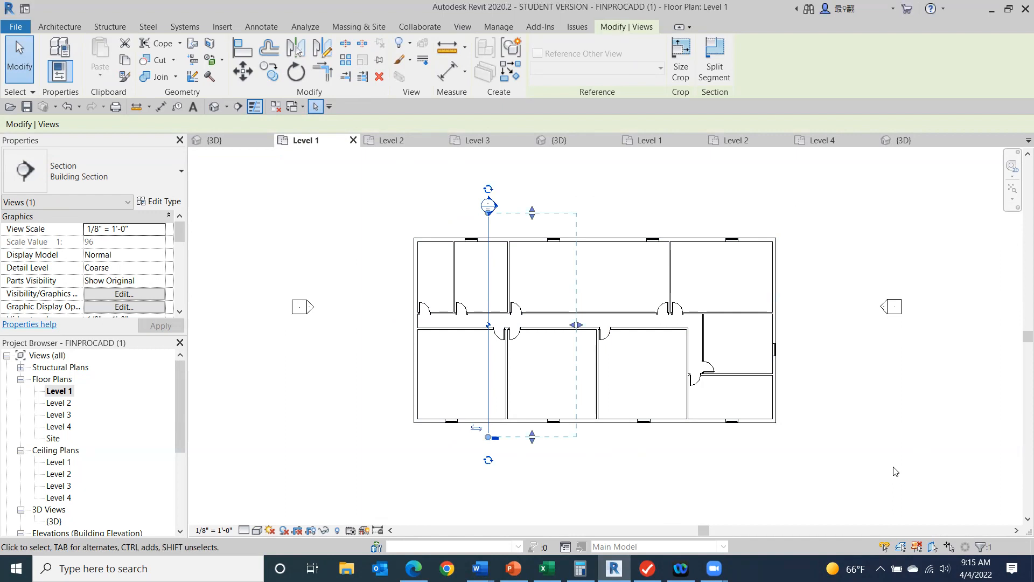
scroll(518, 457, "up", 2)
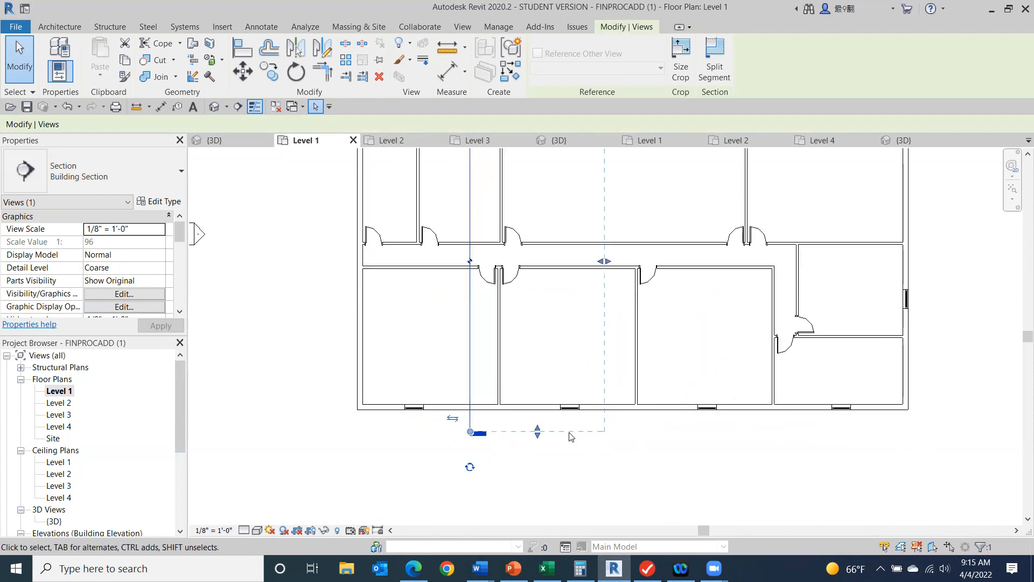
left_click_drag(470, 432, 451, 280)
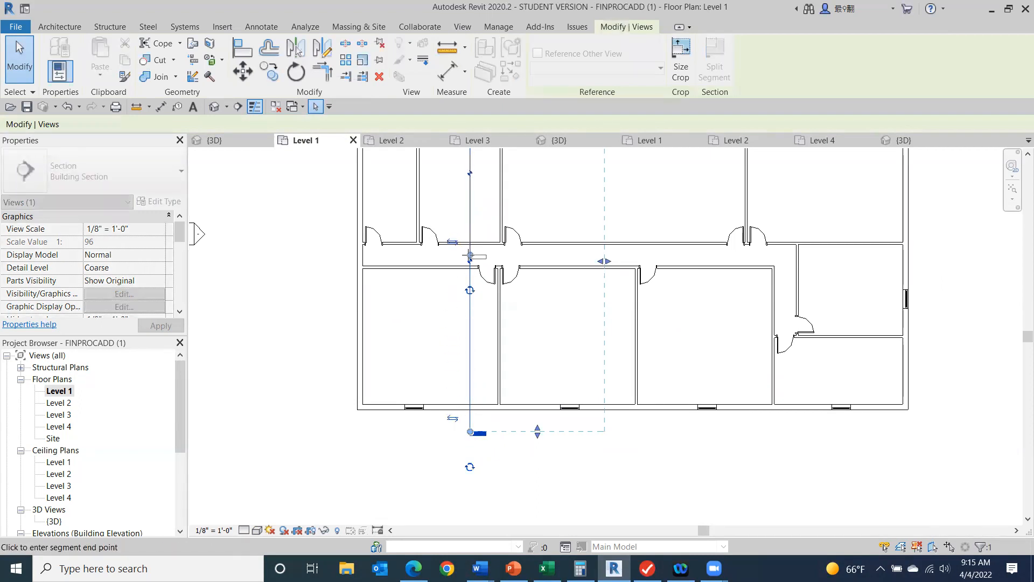
left_click(470, 257)
left_click(785, 469)
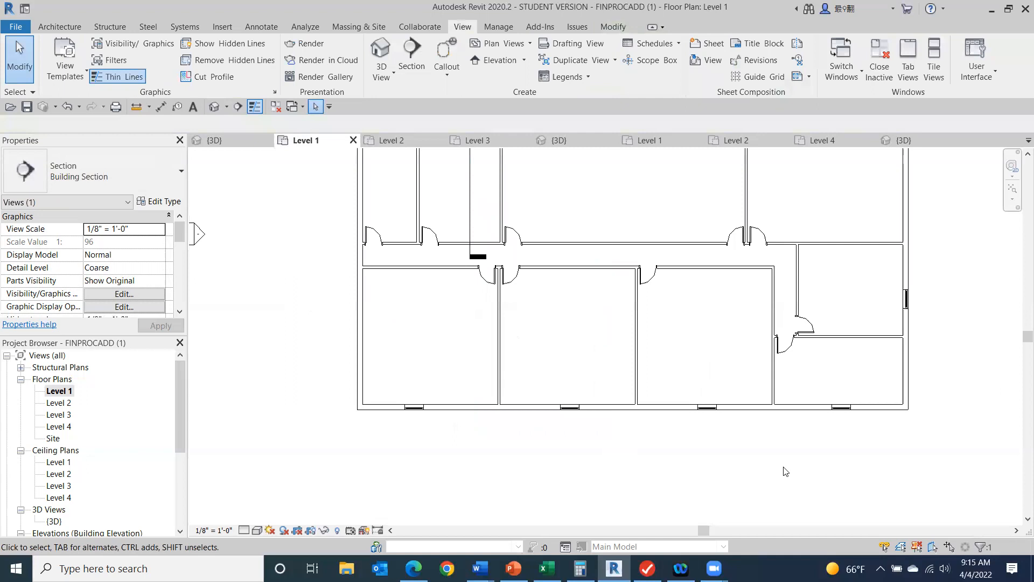
scroll(754, 480, "down", 3)
middle_click_drag(737, 478, 644, 471)
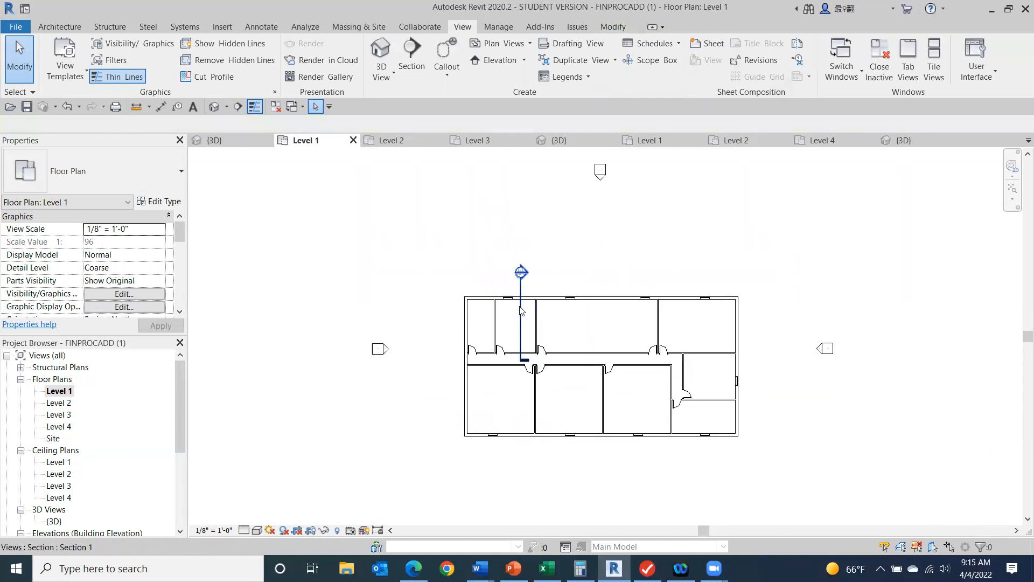
- Pull the section's lower extent up to the corridor and reduce its view depth to just beyond the next partition
left_click(521, 272)
left_click_drag(554, 446, 550, 358)
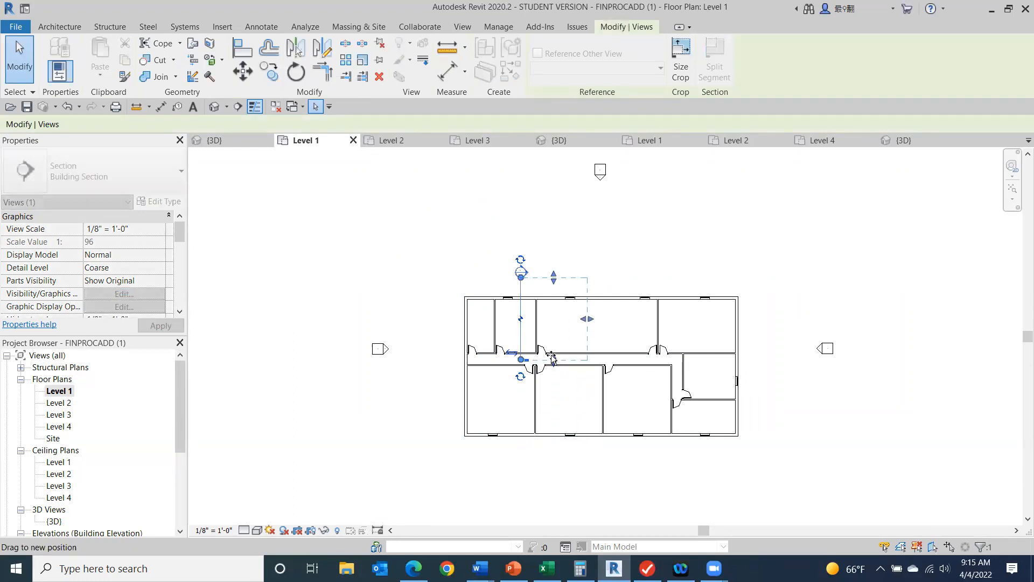
left_click_drag(551, 357, 552, 357)
left_click(903, 424)
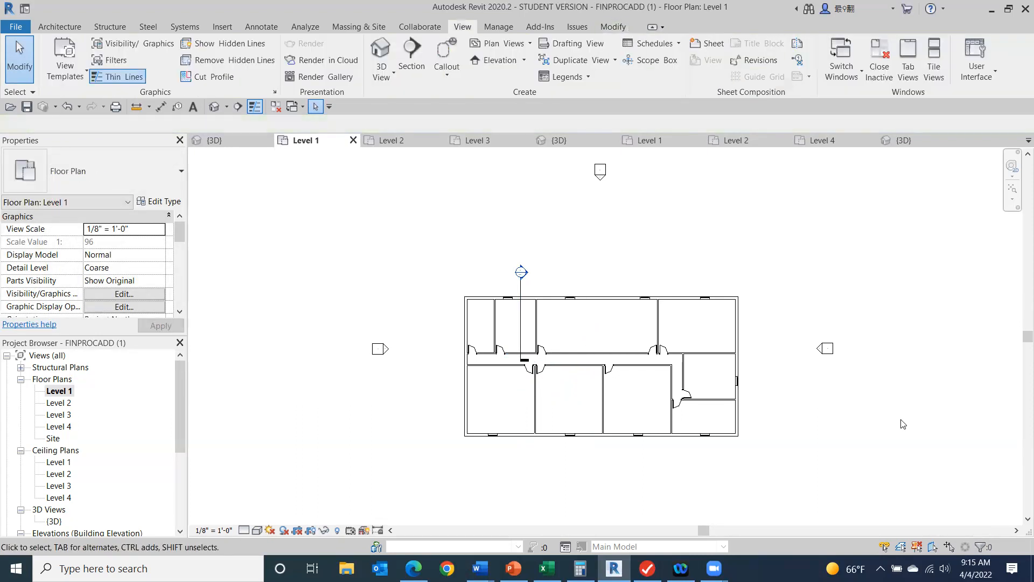
left_click(526, 289)
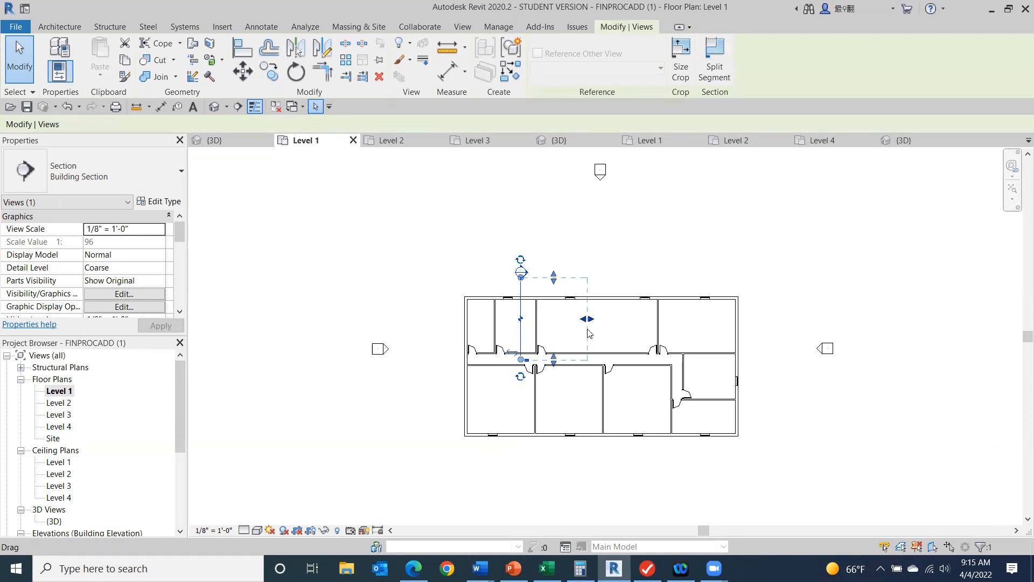
left_click_drag(585, 322, 552, 322)
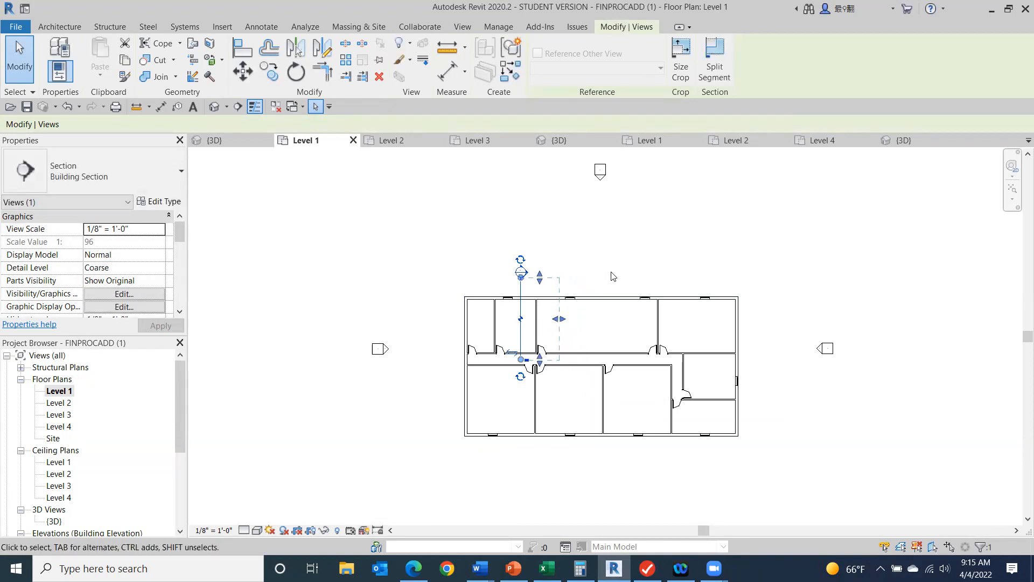
left_click(612, 258)
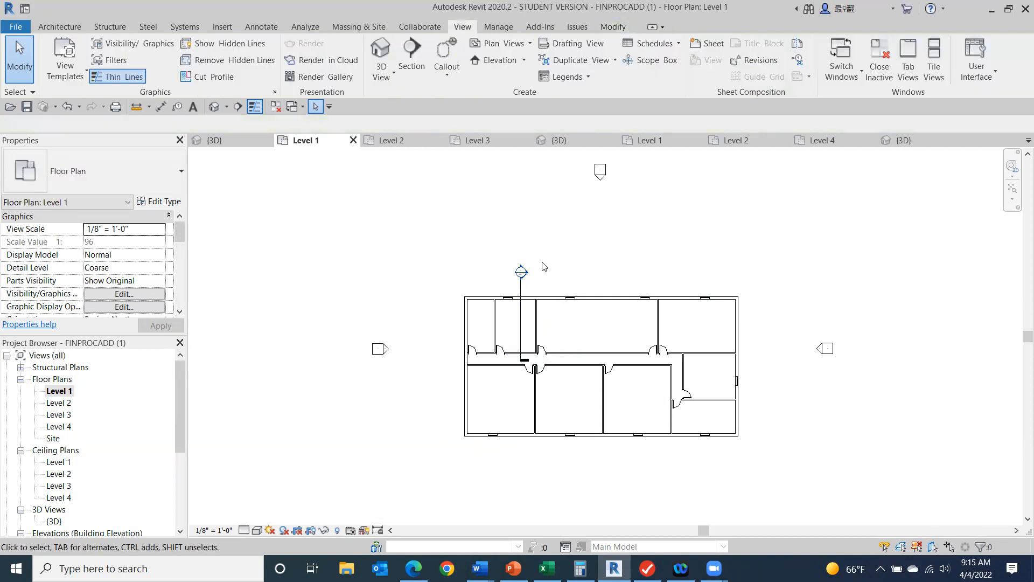
- Open the view defined by the section head and set its visual style to Consistent Colors
scroll(527, 274, "up", 4)
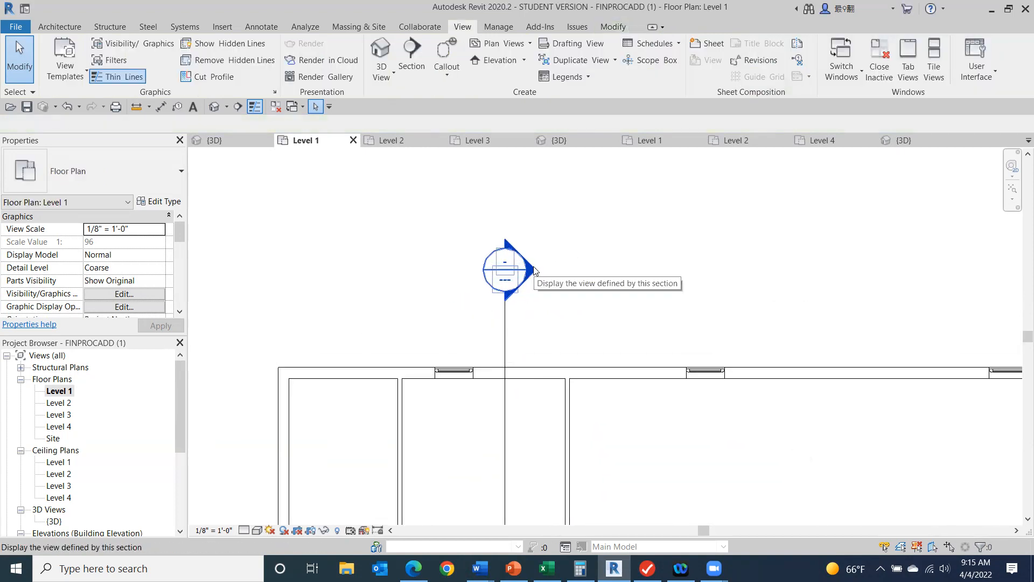
double_click(530, 273)
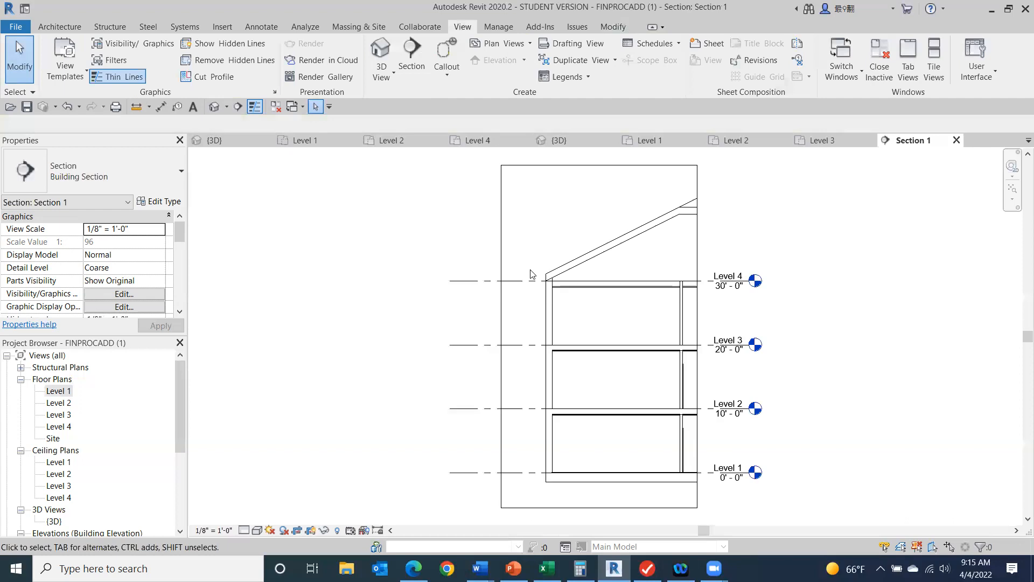
scroll(838, 310, "down", 5)
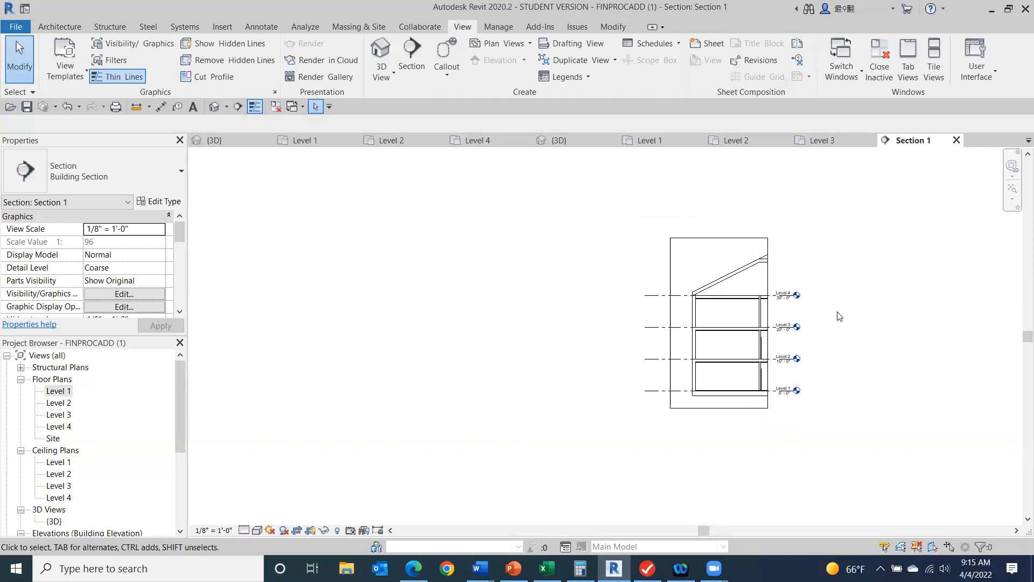
middle_click_drag(776, 310, 647, 290)
scroll(713, 309, "up", 3)
scroll(714, 312, "up", 1)
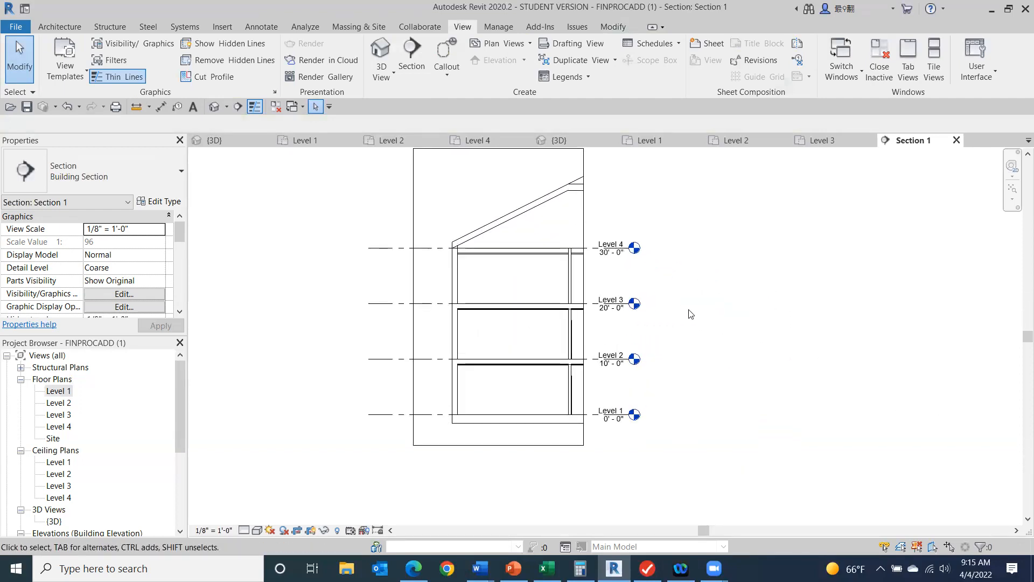
middle_click_drag(625, 384, 672, 418)
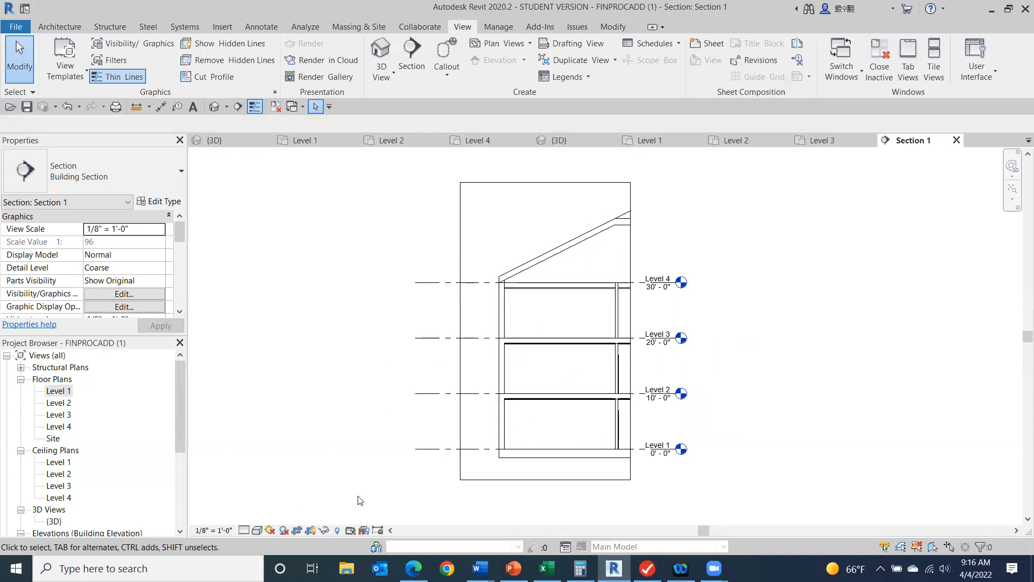
left_click(256, 530)
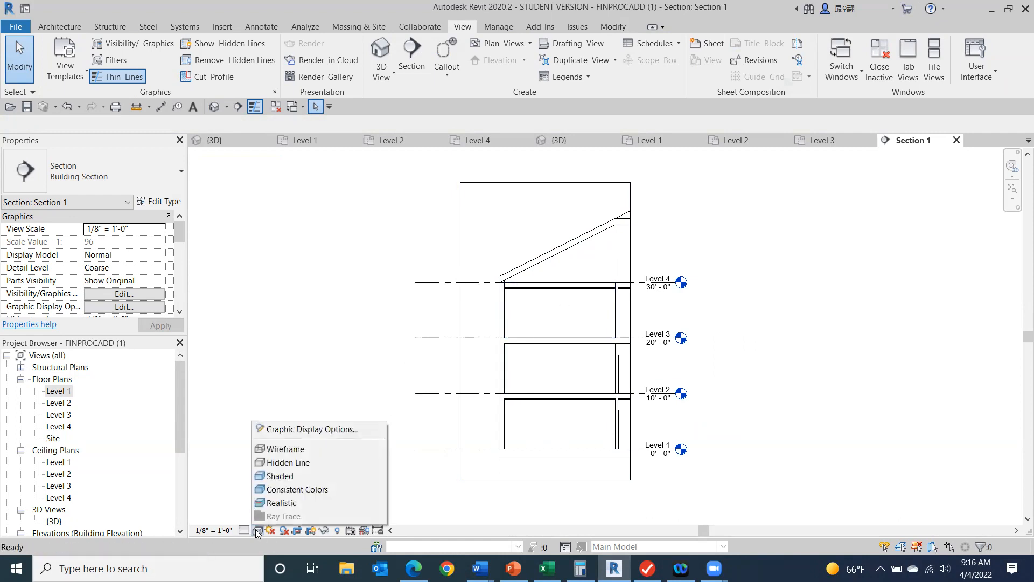
left_click(284, 490)
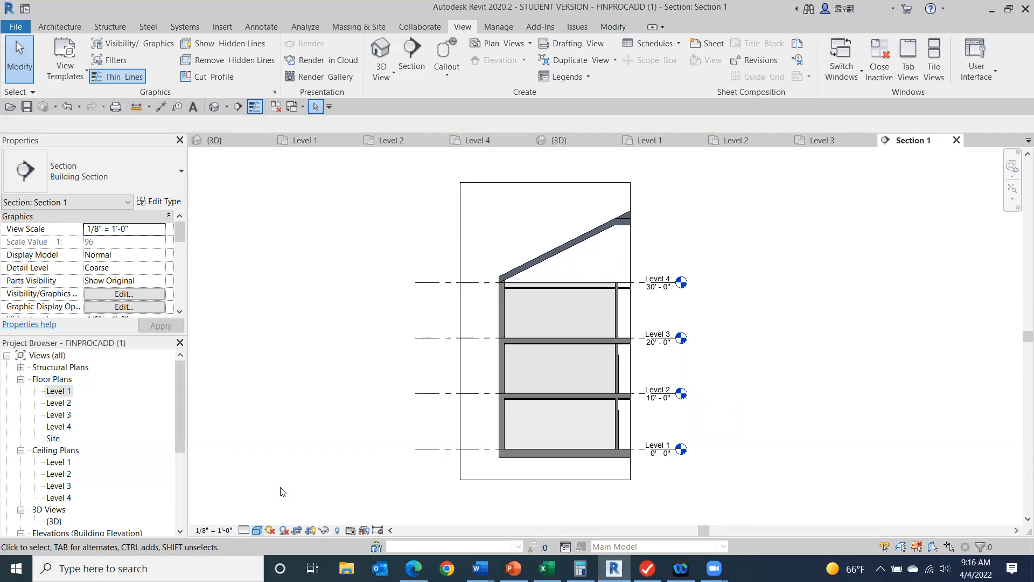
- Examine the floors, ceilings, walls and roof cut by the section at each level
scroll(559, 316, "up", 3)
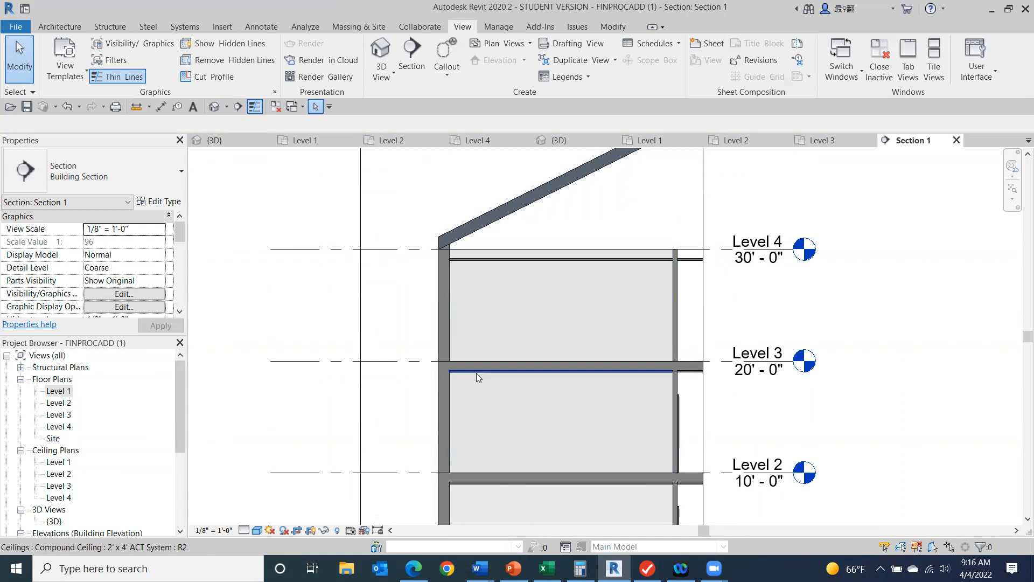
scroll(471, 486, "up", 5)
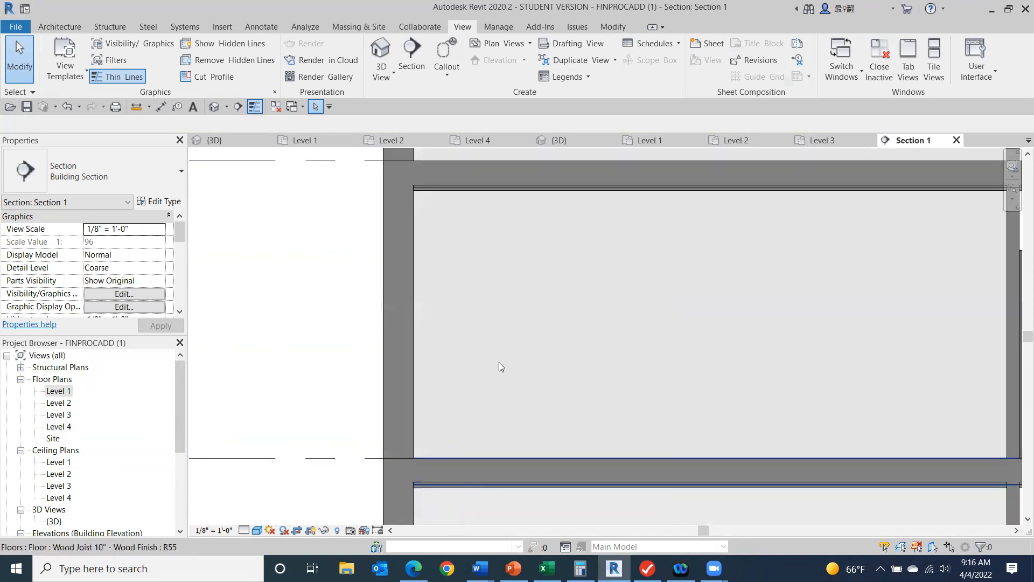
scroll(536, 216, "down", 4)
middle_click_drag(541, 227, 502, 345)
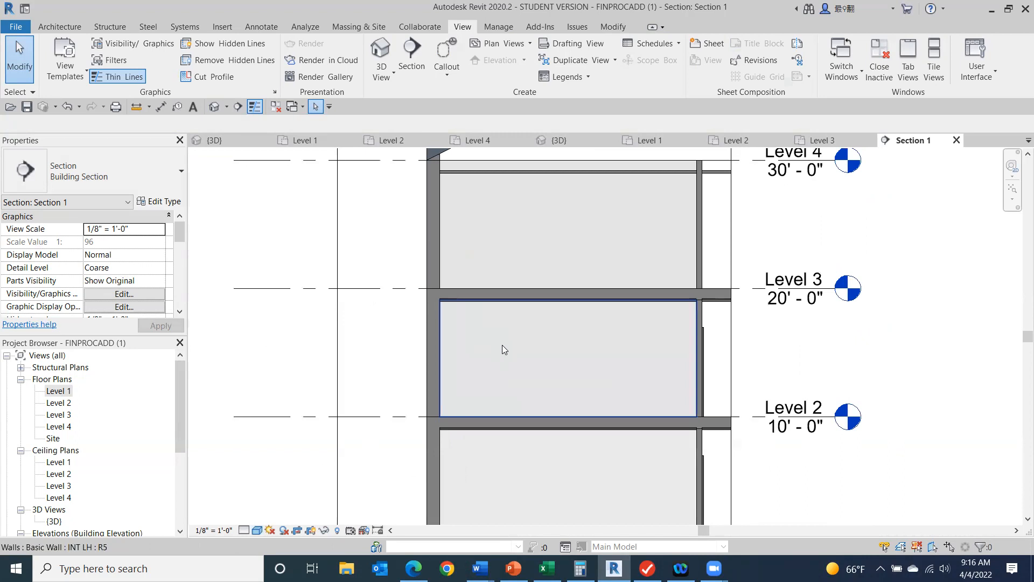
scroll(646, 226, "down", 3)
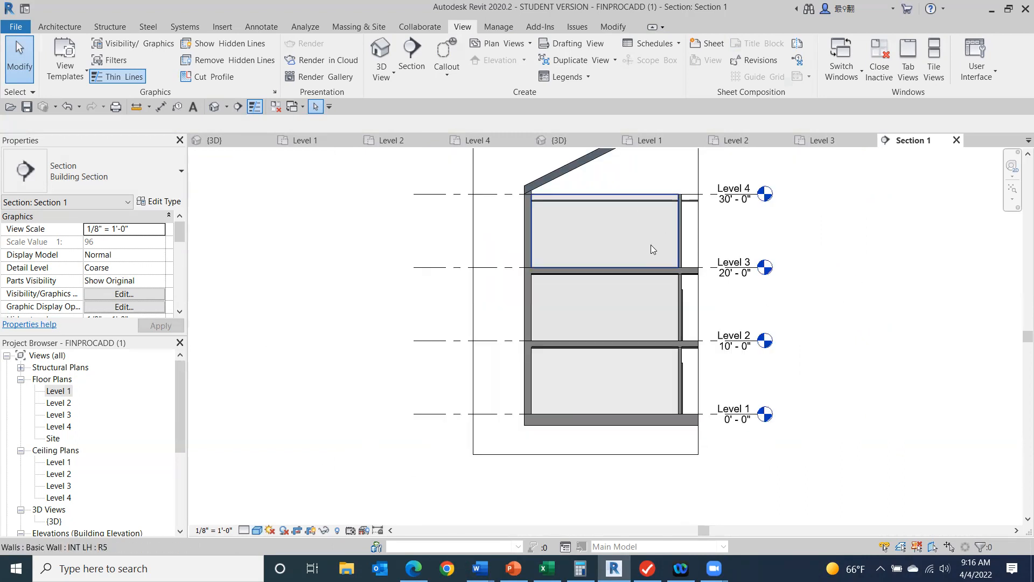
middle_click_drag(650, 244, 559, 293)
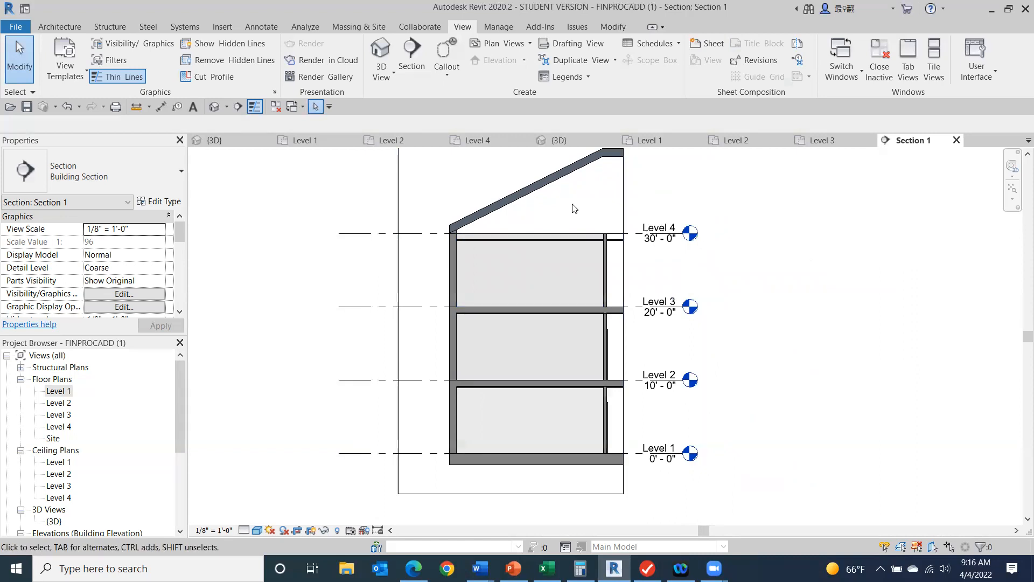
- Lower the top edge of Section 1's crop region to partway between Level 2 and Level 3
scroll(463, 235, "down", 3)
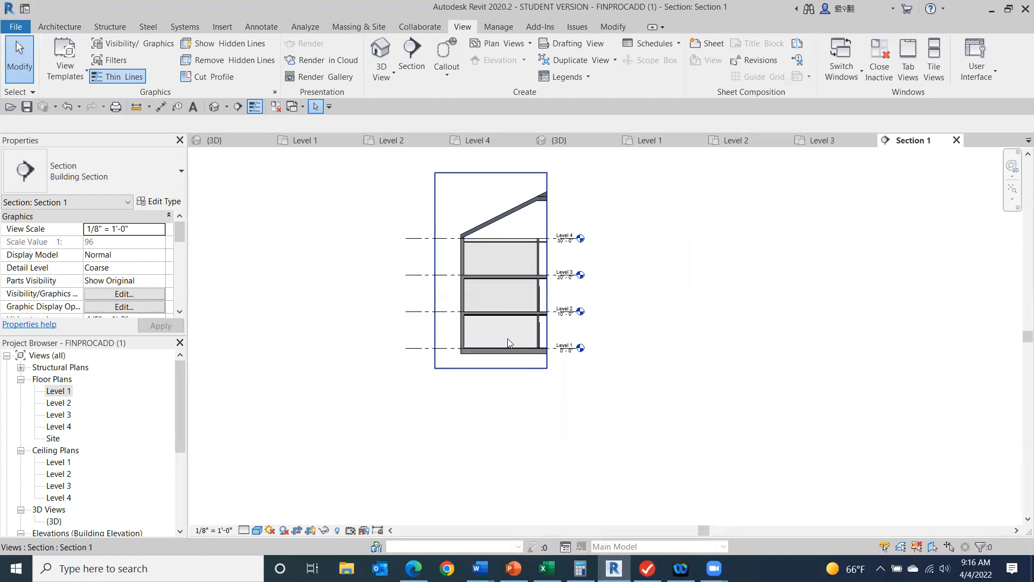
left_click(436, 293)
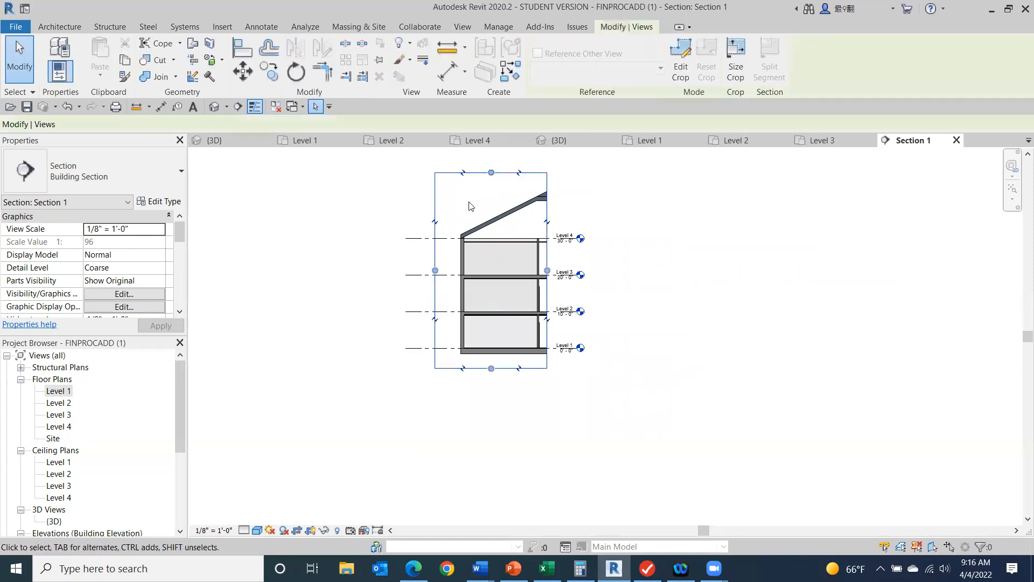
scroll(700, 409, "up", 3)
middle_click_drag(664, 362, 761, 475)
left_click_drag(529, 215, 552, 377)
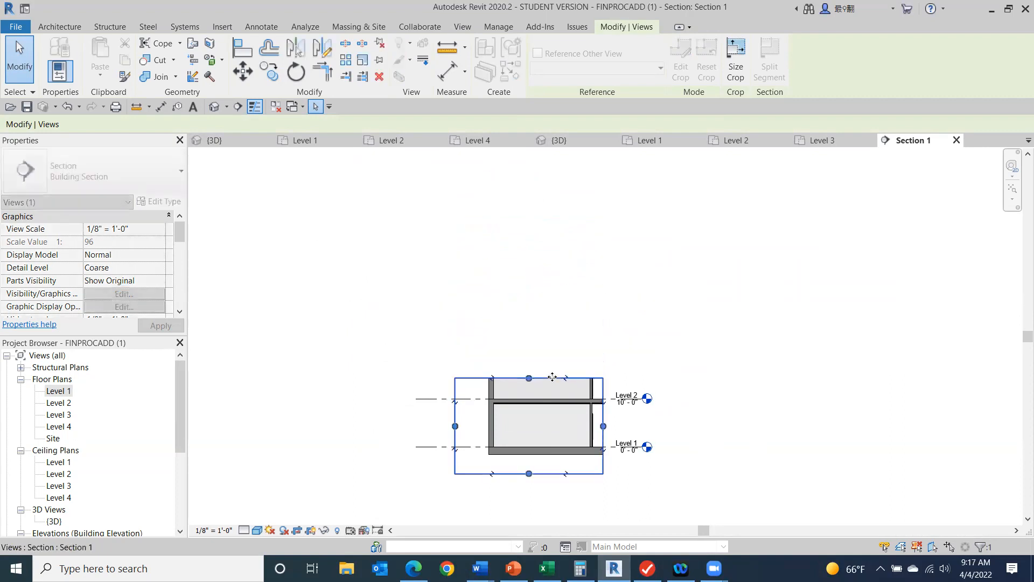
middle_click_drag(552, 376, 513, 195)
scroll(503, 262, "up", 4)
middle_click_drag(487, 287, 664, 422)
scroll(579, 371, "up", 2)
middle_click_drag(570, 372, 544, 355)
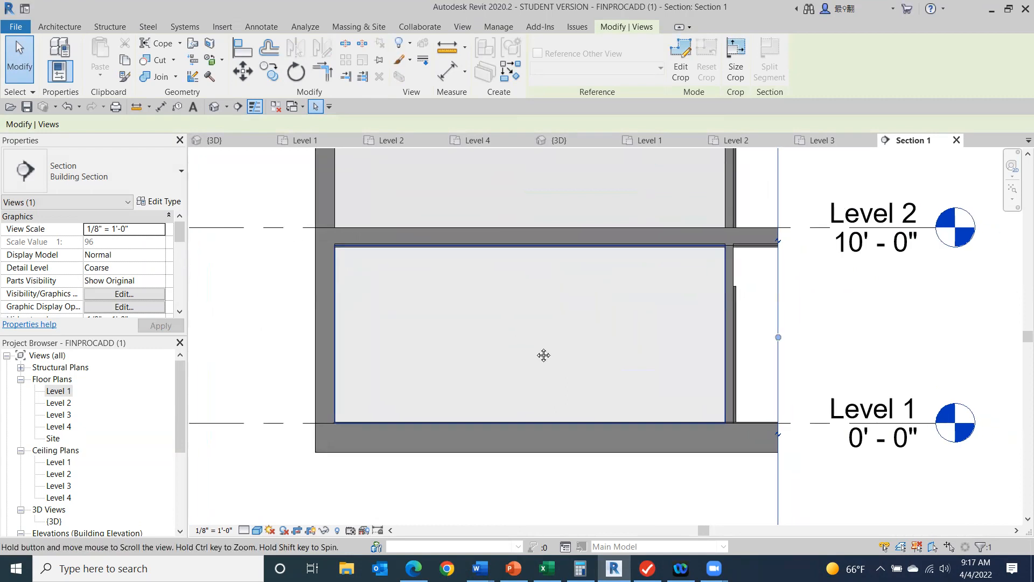
scroll(541, 356, "down", 3)
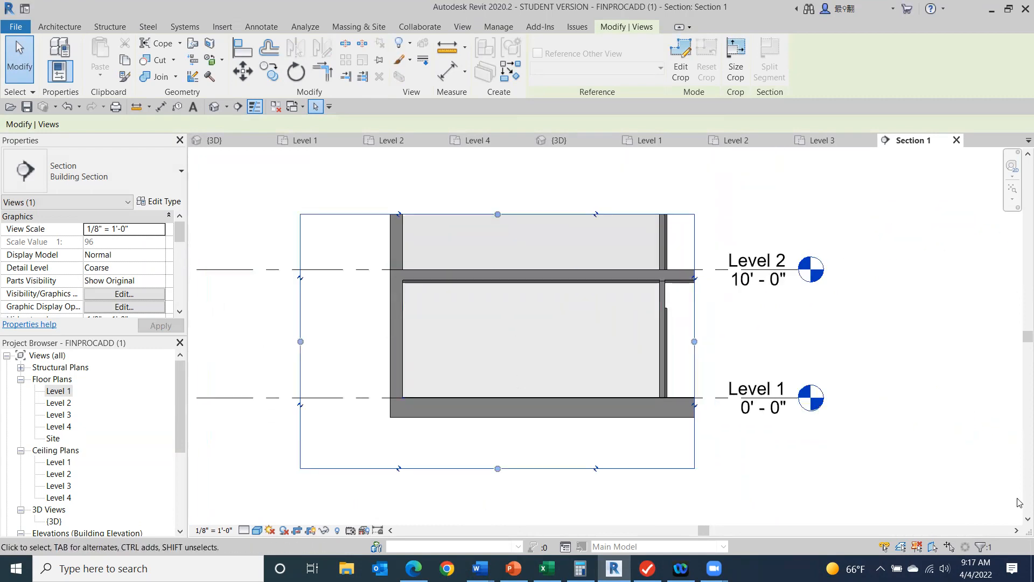
left_click(916, 469)
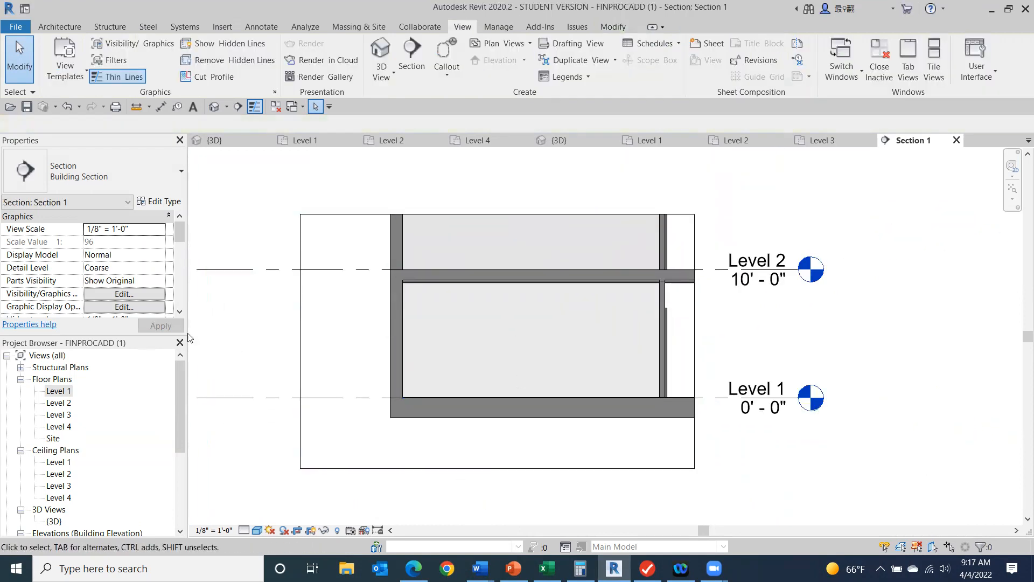
- Locate Section 1 among the building sections and reopen the Level 1 floor plan
left_click_drag(181, 398, 182, 471)
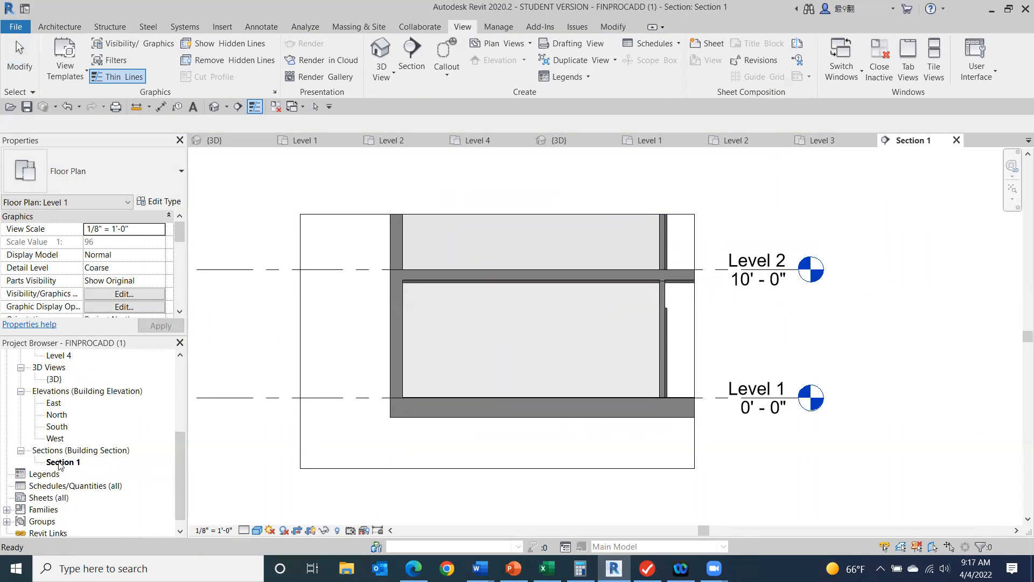
left_click_drag(179, 470, 164, 371)
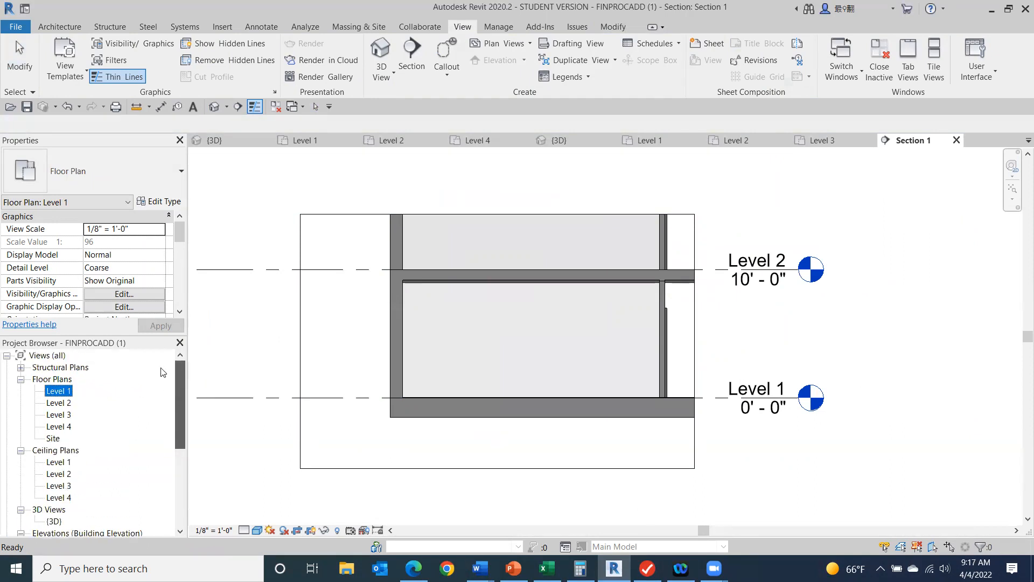
double_click(58, 391)
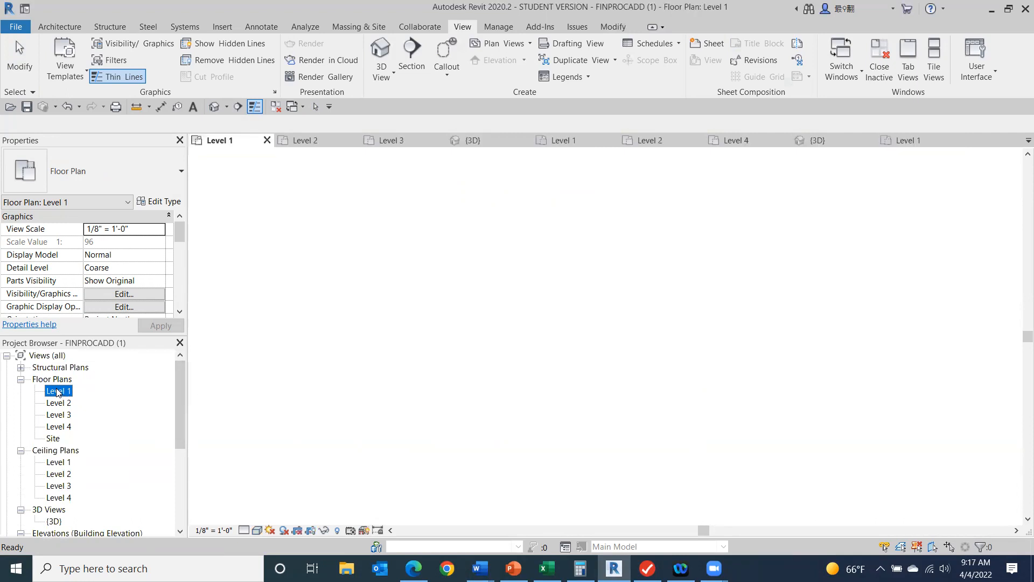
scroll(747, 450, "down", 3)
middle_click_drag(729, 450, 573, 362)
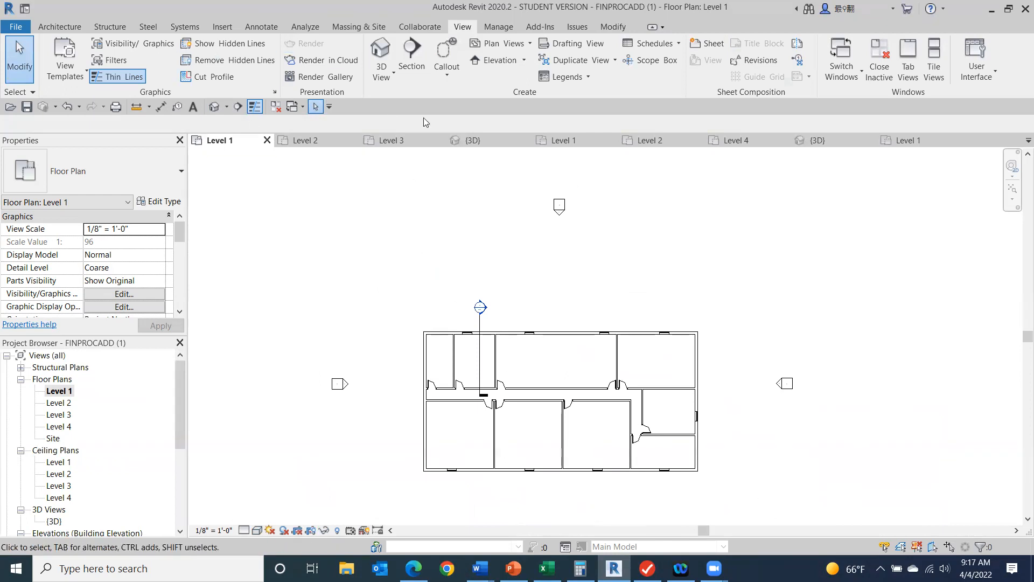
- Cut a lengthwise building section through the lower row of rooms, running past both end walls of the Level 1 plan
left_click(411, 54)
left_click(389, 440)
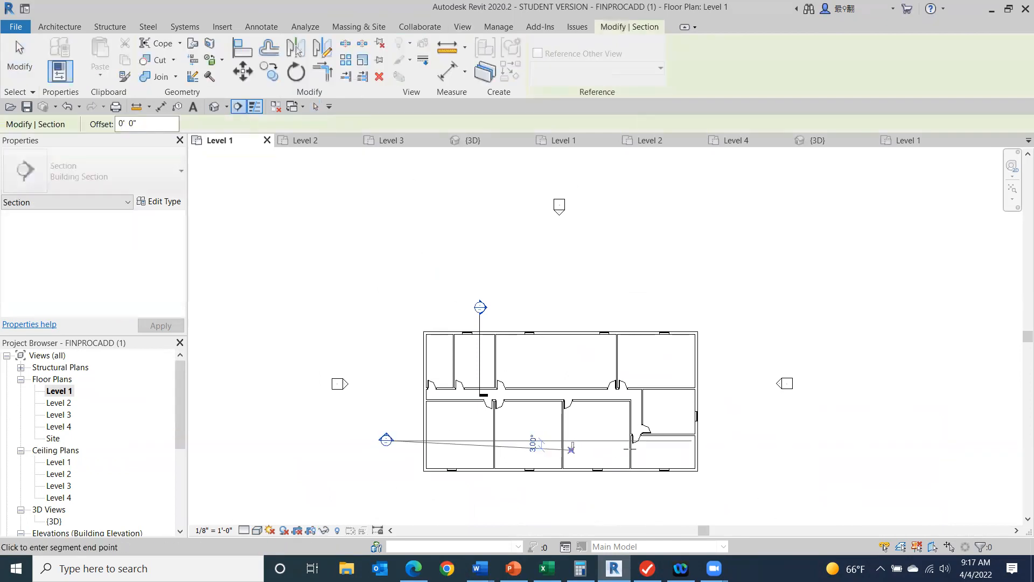
left_click(715, 439)
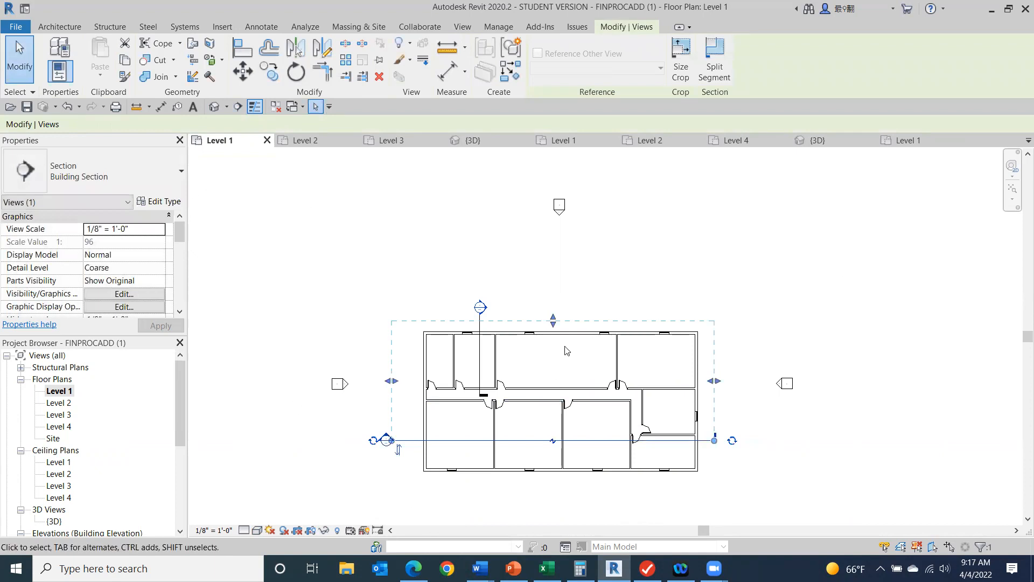
- Reduce the lengthwise section's view depth to just beyond its cut line and open its view
left_click_drag(553, 324, 563, 428)
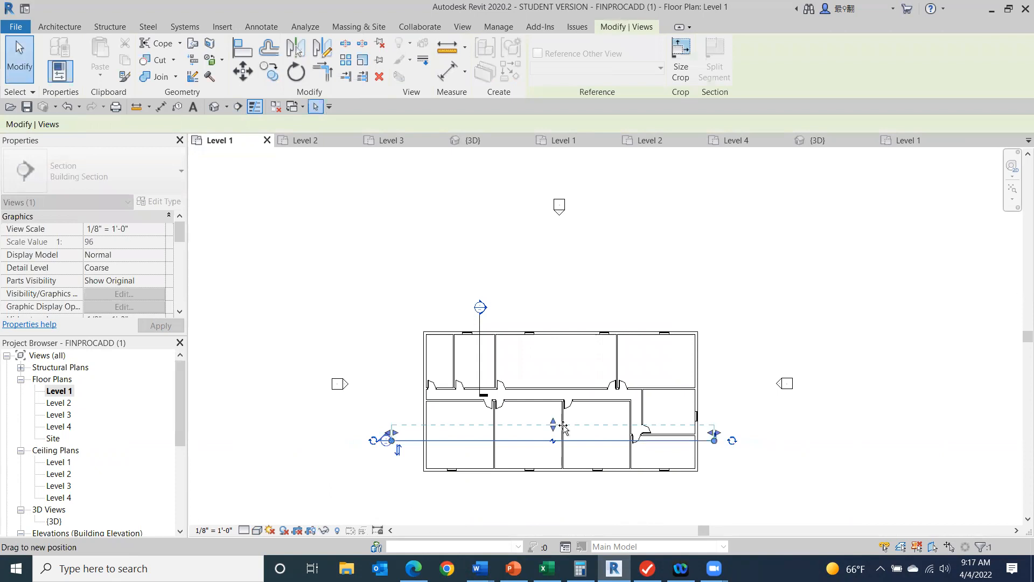
left_click(894, 431)
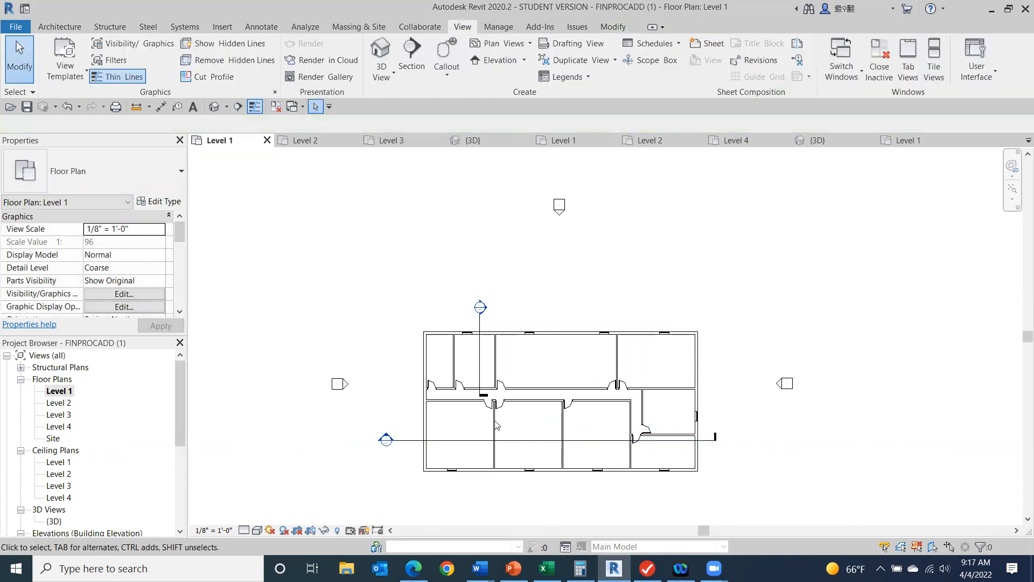
double_click(385, 437)
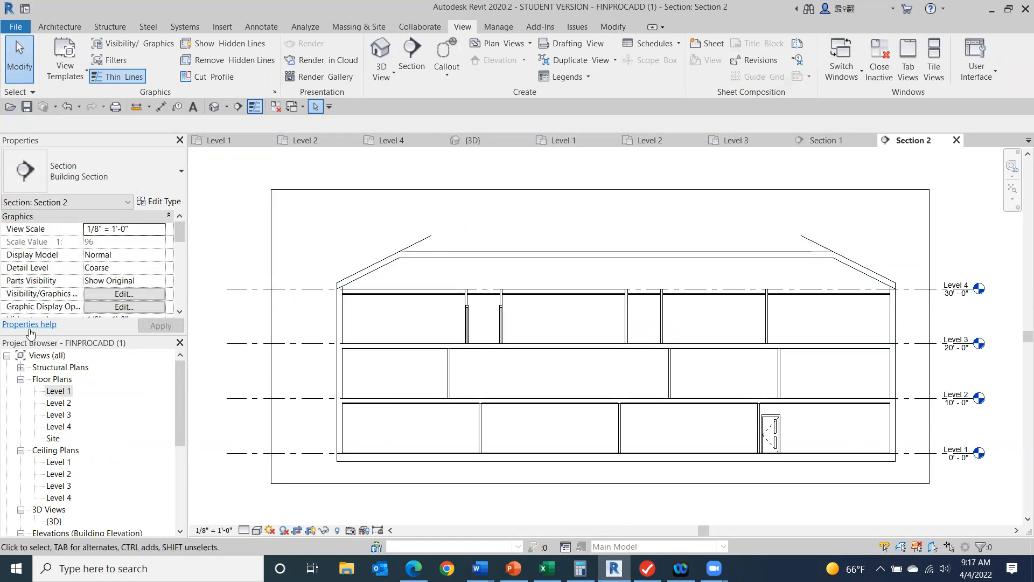
- From the Level 1 plan, extend the lengthwise section's view depth beyond the upper exterior wall and reopen Section 2
double_click(57, 393)
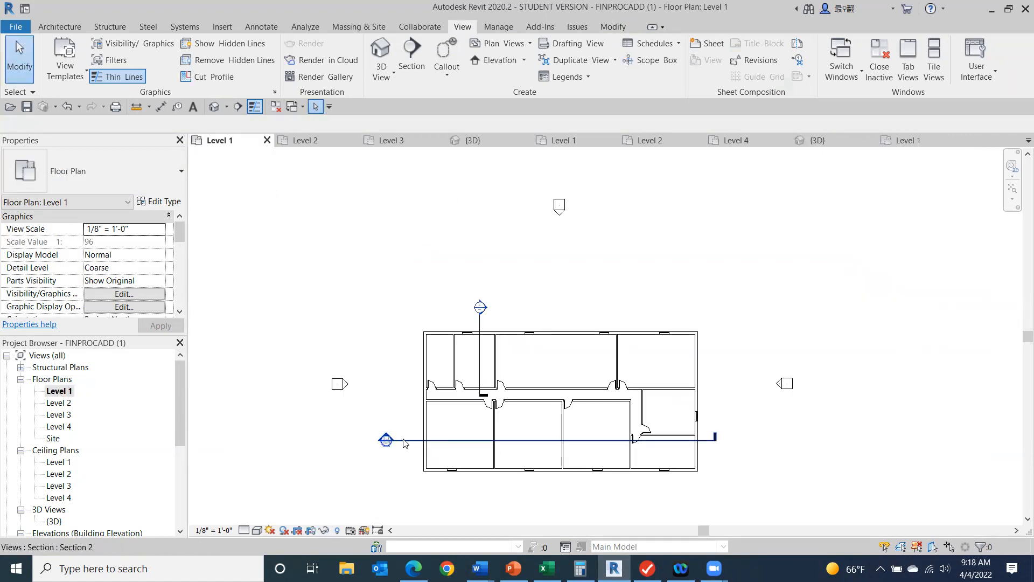
left_click(404, 440)
left_click_drag(553, 425, 531, 297)
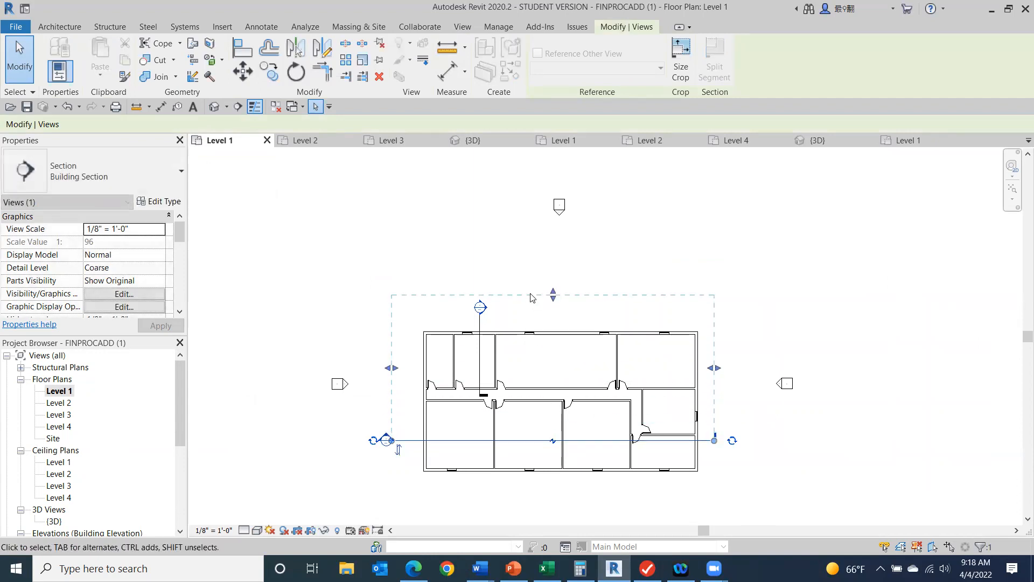
left_click(263, 456)
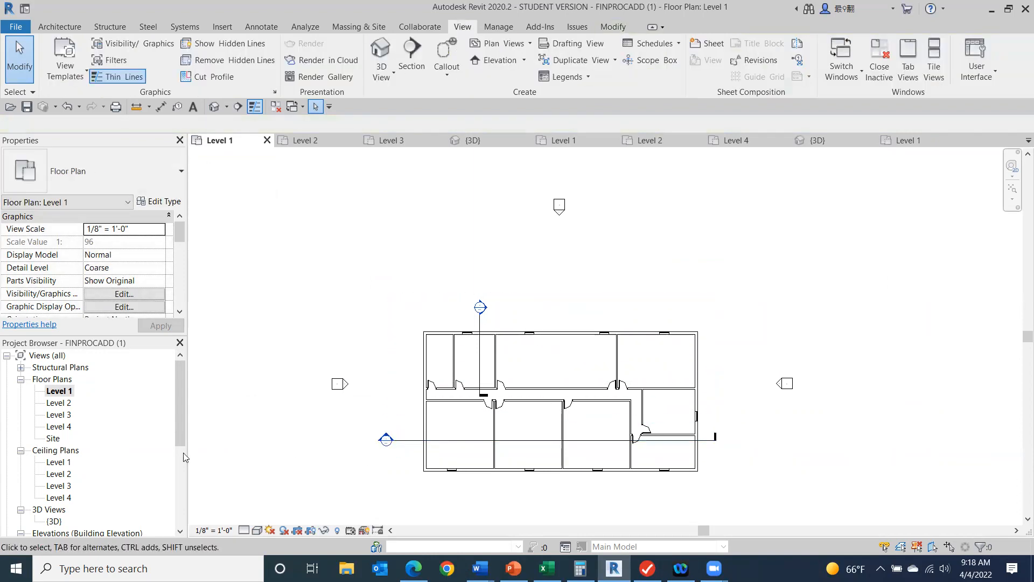
scroll(157, 457, "down", 3)
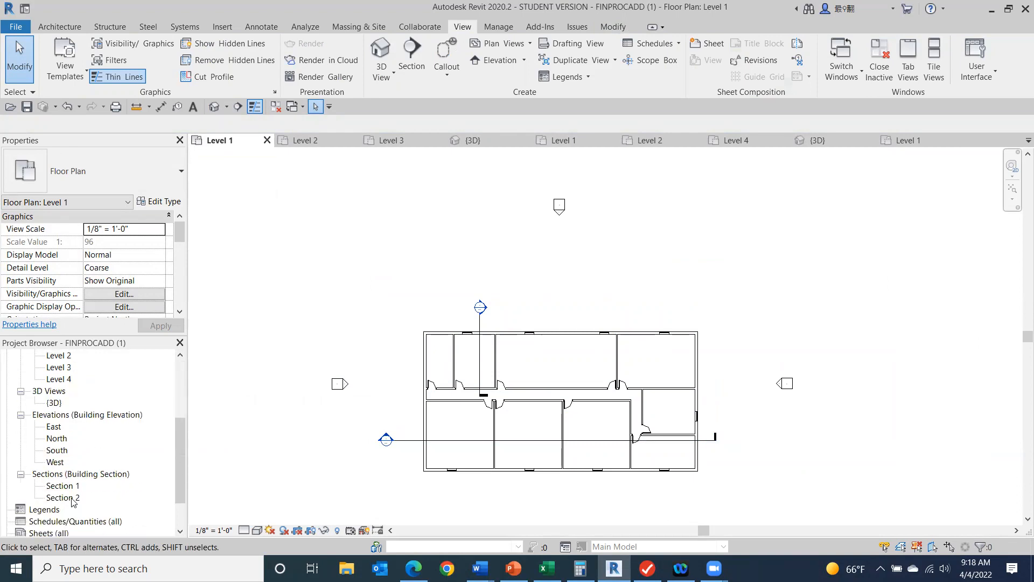
double_click(71, 498)
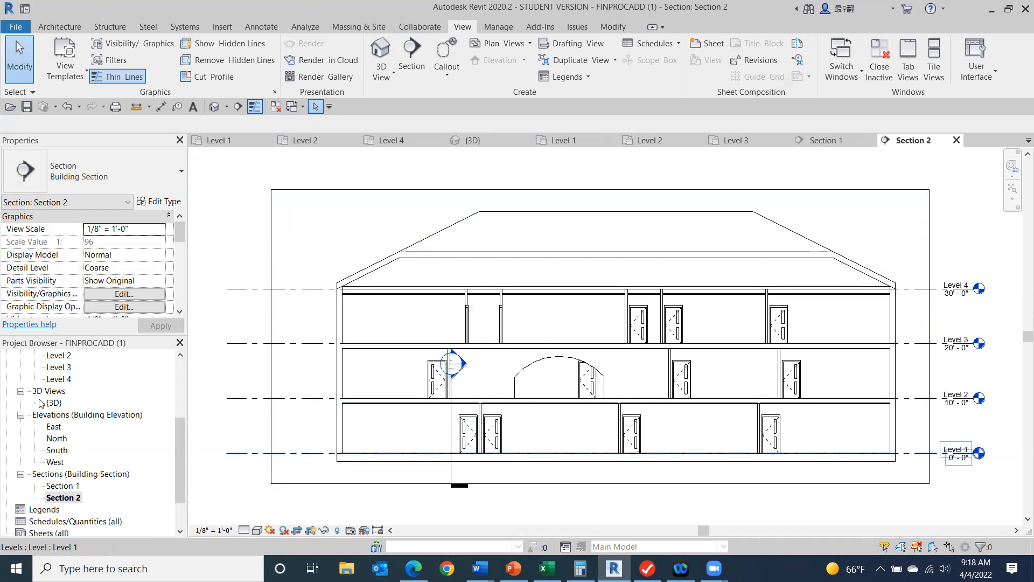
- Return to the Level 1 plan and cut a short horizontal section across the side corridor beside the small room
left_click_drag(180, 464, 180, 407)
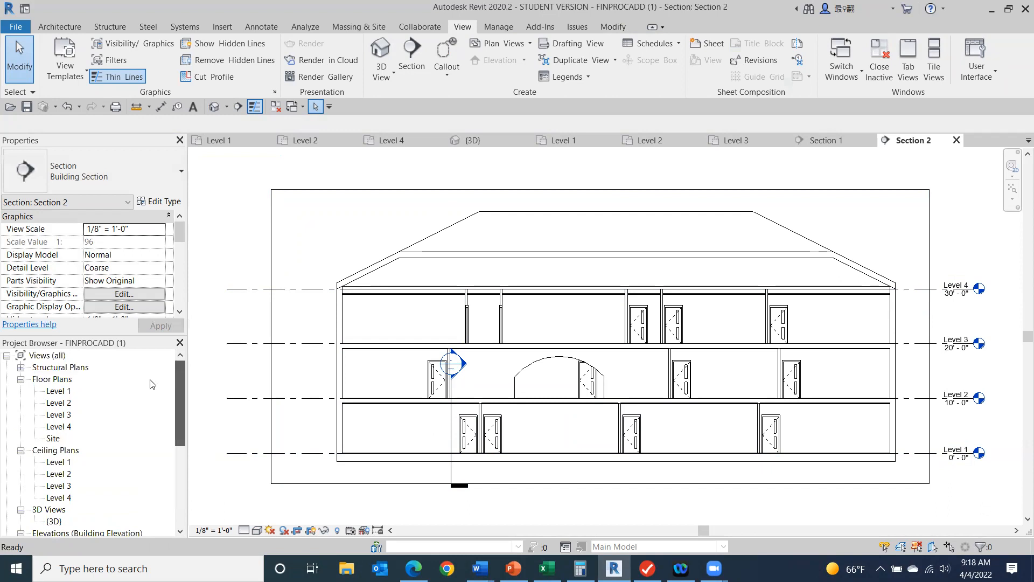
double_click(57, 391)
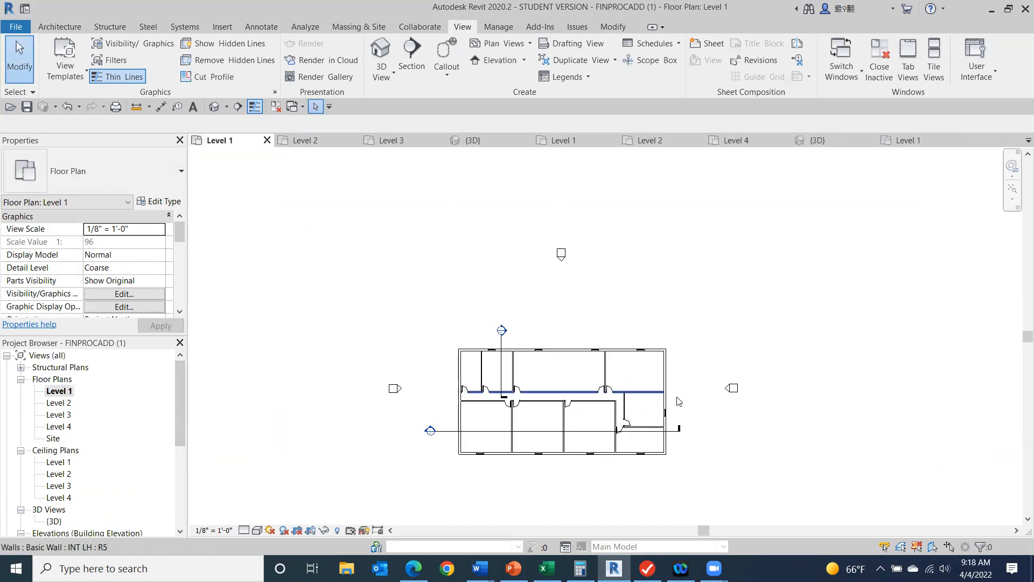
scroll(651, 409, "up", 3)
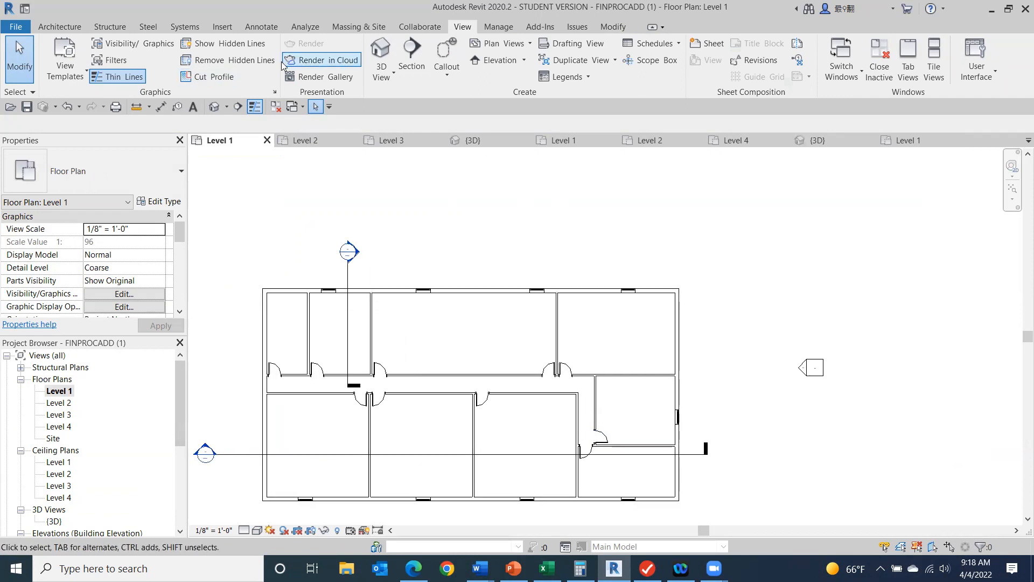
left_click(411, 57)
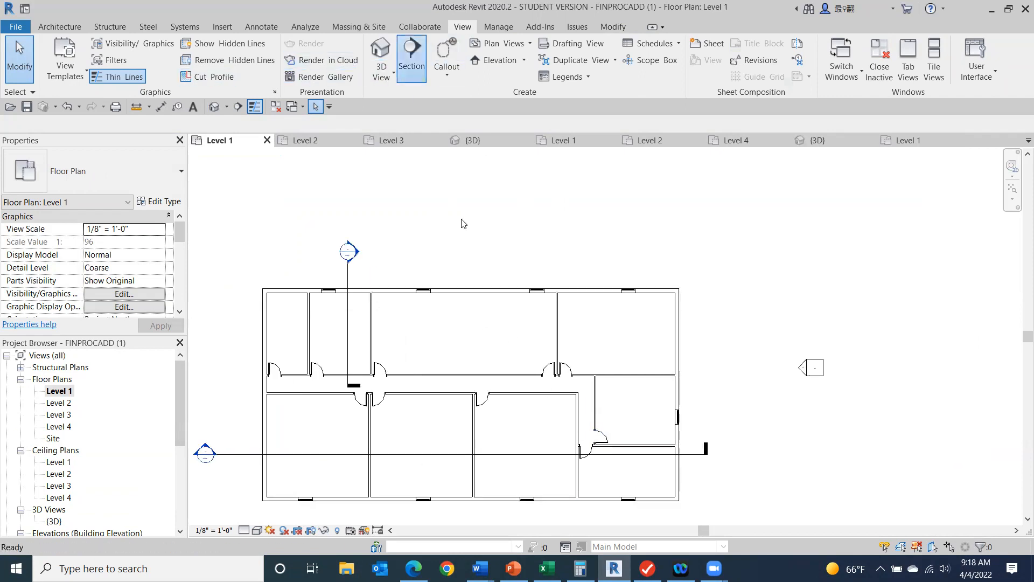
left_click(568, 406)
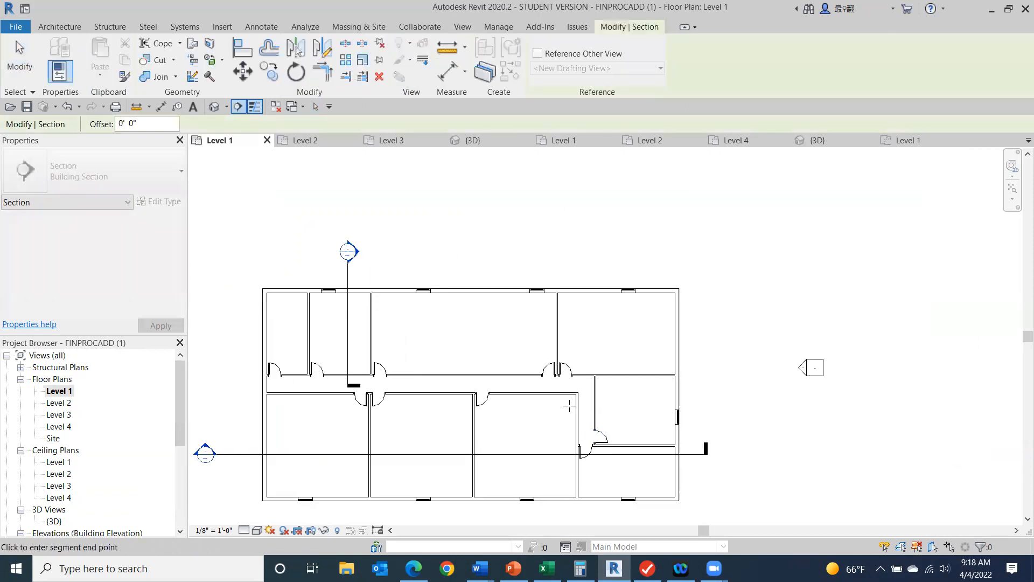
left_click(609, 405)
key("Escape")
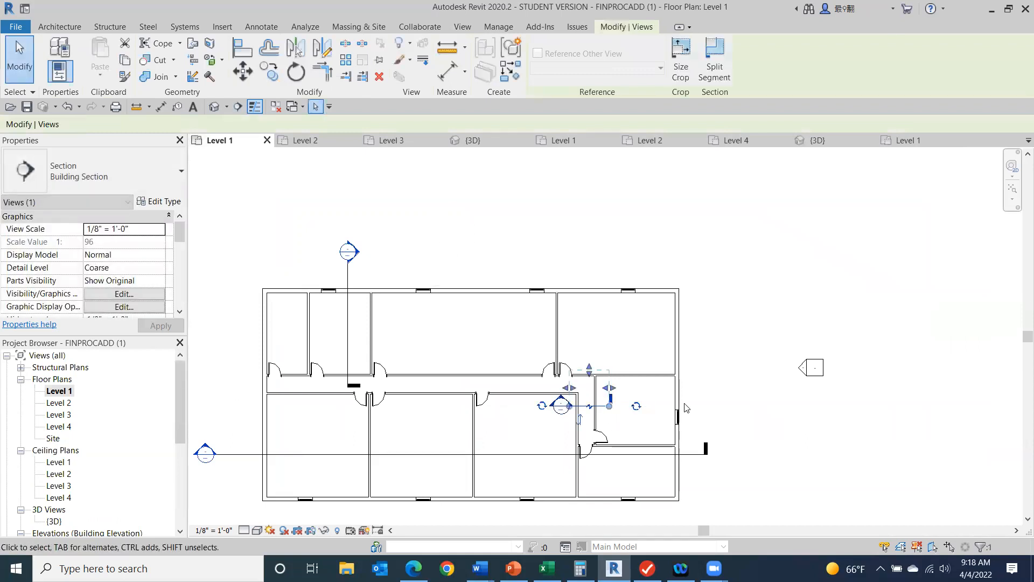
- Flip the short section toward the door at the corridor's lower end, extend its view depth past that door, and open its view
scroll(592, 415, "up", 4)
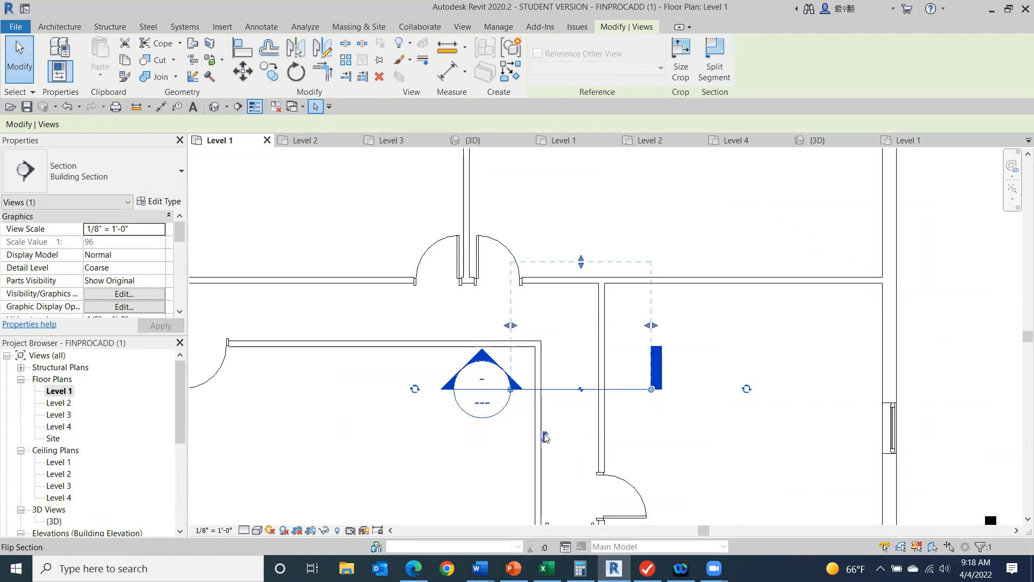
left_click(581, 389)
middle_click_drag(720, 392, 661, 231)
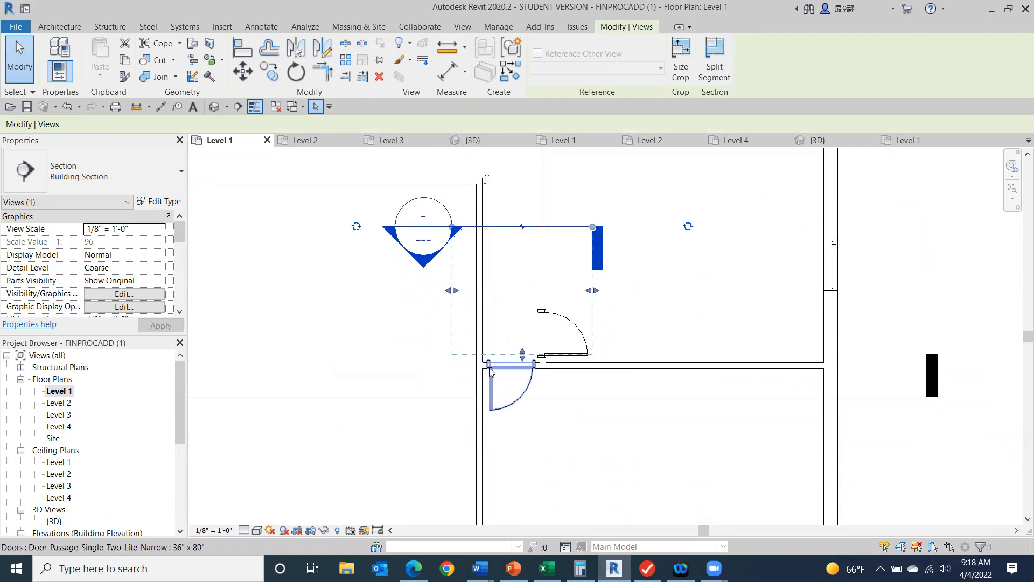
left_click_drag(525, 361, 529, 425)
left_click(950, 270)
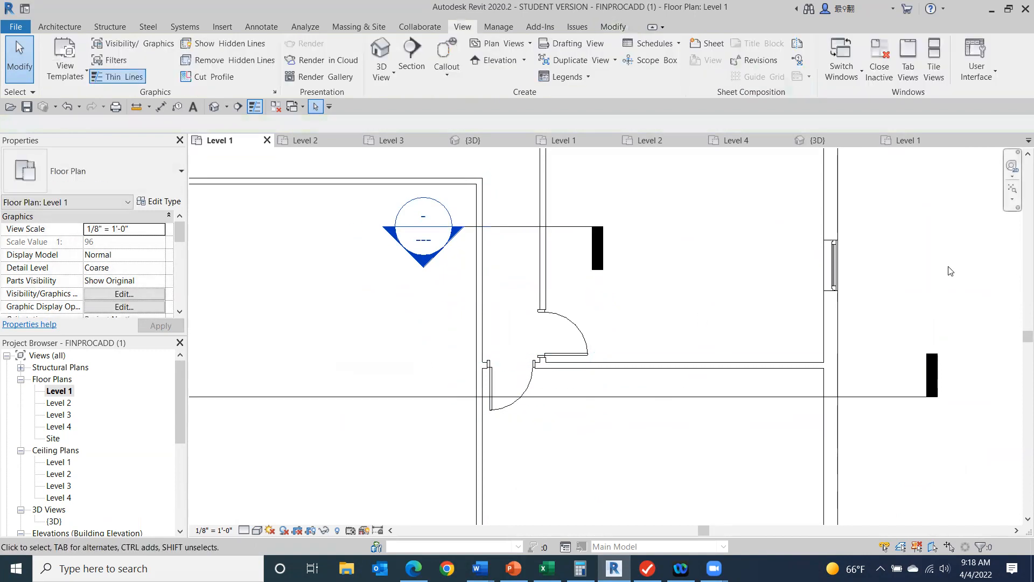
double_click(425, 263)
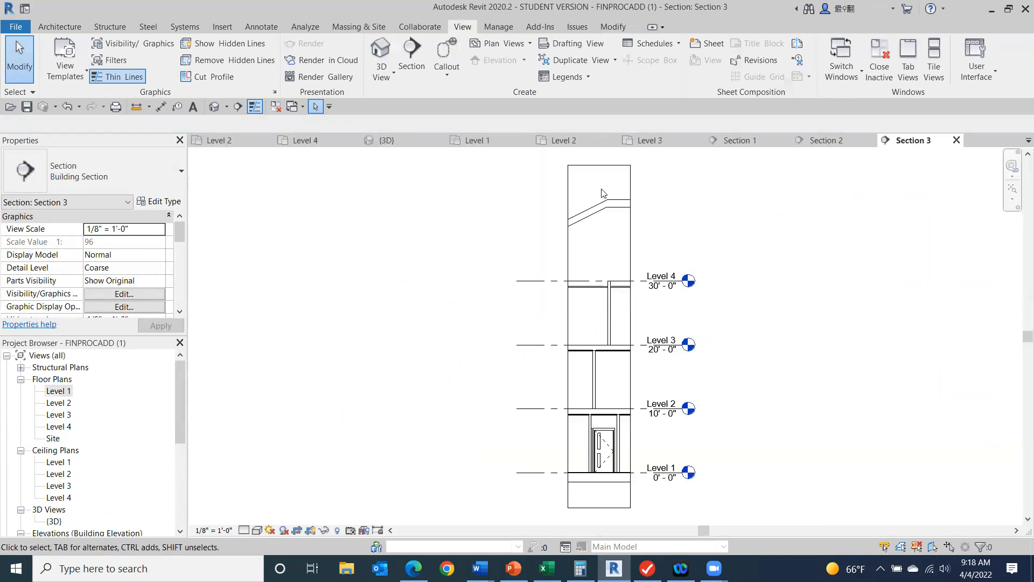
- Lower the top edge of Section 3's crop region to just above Level 2
left_click(596, 165)
left_click_drag(597, 165, 614, 405)
scroll(659, 445, "up", 3)
scroll(671, 415, "up", 4)
middle_click_drag(650, 411, 752, 240)
scroll(652, 285, "up", 3)
scroll(649, 283, "down", 2)
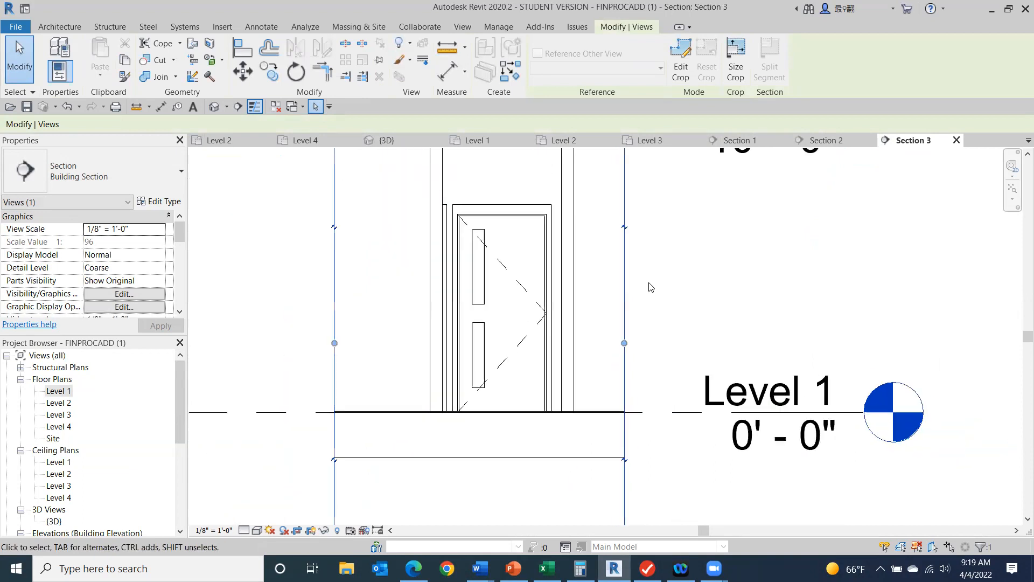
scroll(650, 287, "down", 2)
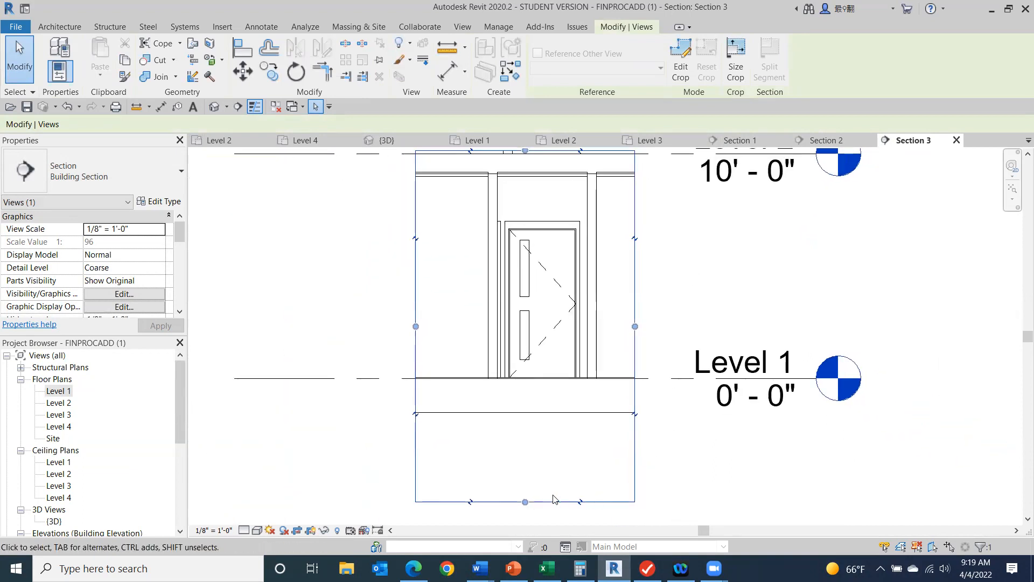
- Raise the bottom edge of Section 3's crop region to just below the Level 1 floor slab and examine the doors
left_click_drag(525, 502, 536, 416)
left_click(977, 397)
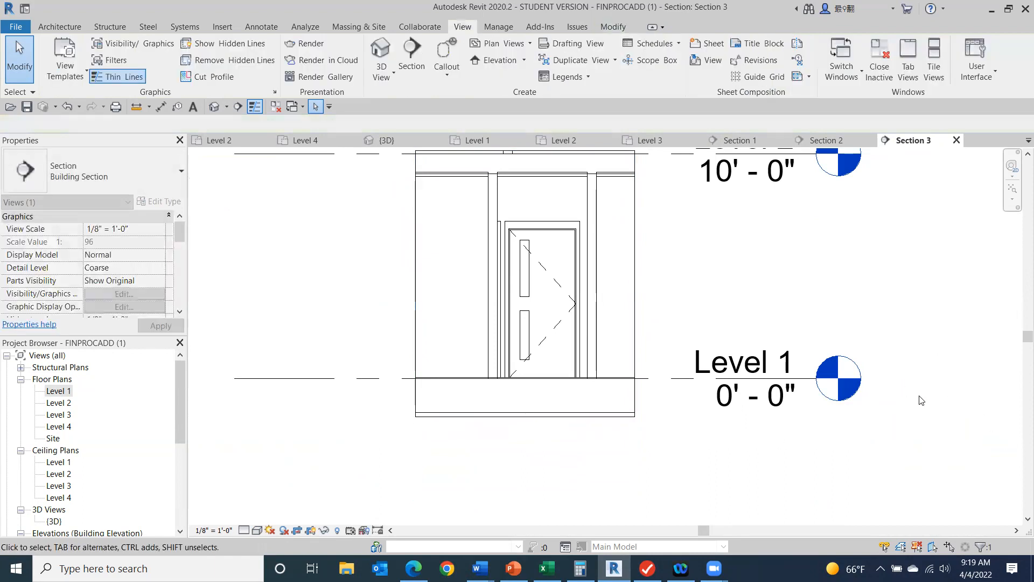
scroll(921, 400, "down", 3)
scroll(641, 390, "up", 6)
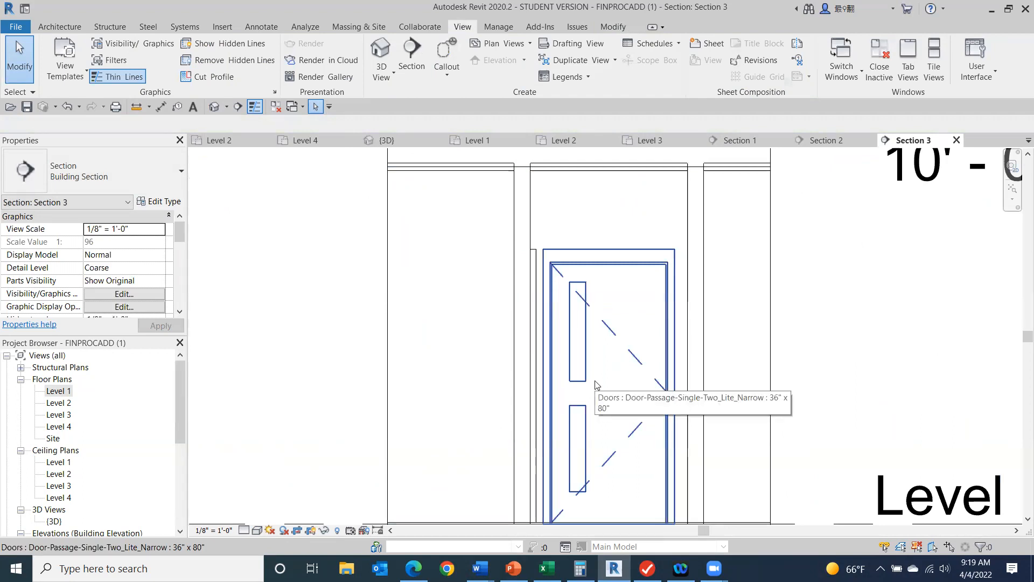
scroll(580, 365, "down", 3)
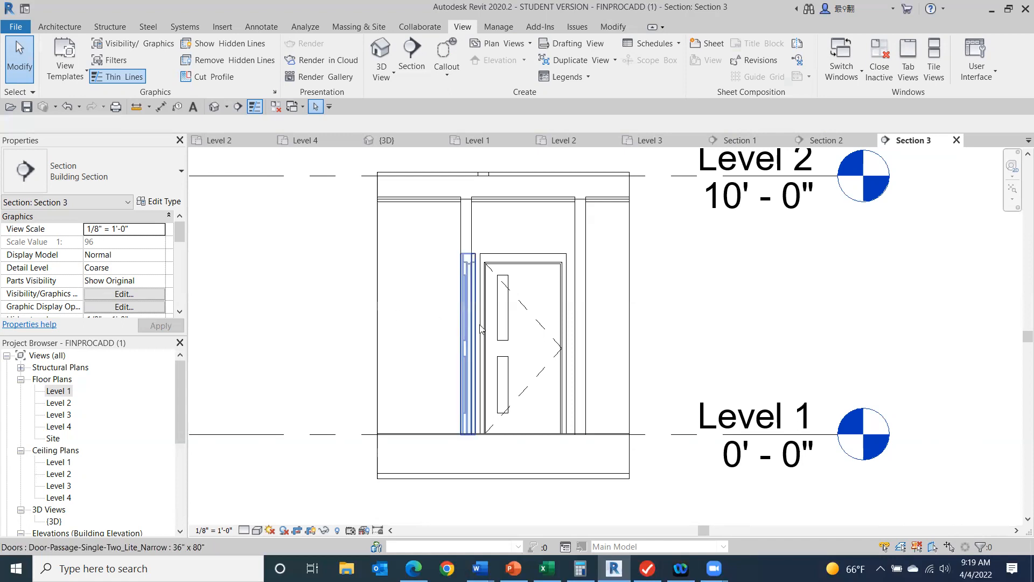
- Return to the Level 1 plan and cut a horizontal section across the large upper middle room, ending slightly inside both neighbouring rooms
scroll(474, 318, "down", 3)
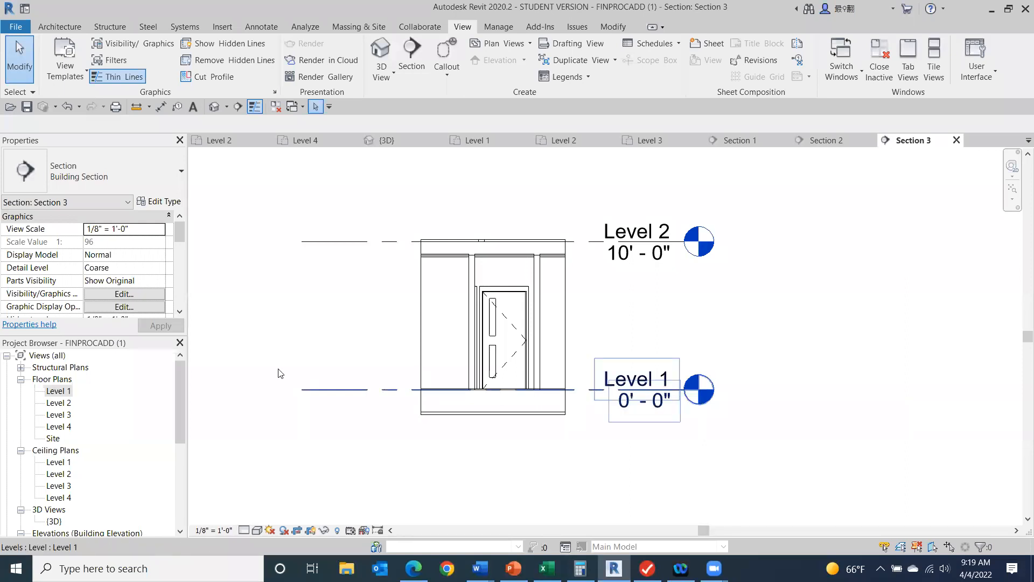
double_click(55, 391)
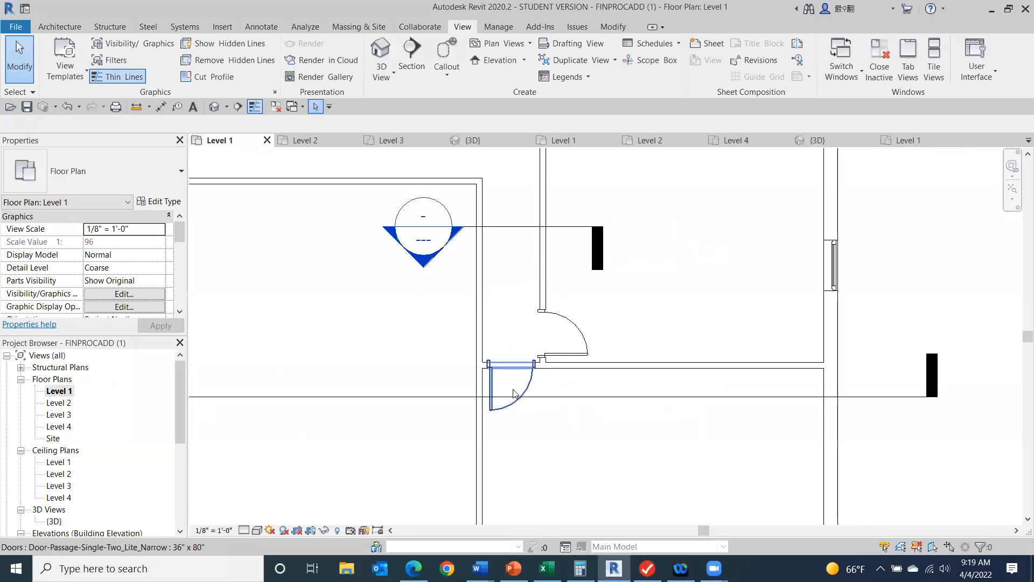
scroll(647, 393, "down", 5)
middle_click_drag(646, 393, 736, 379)
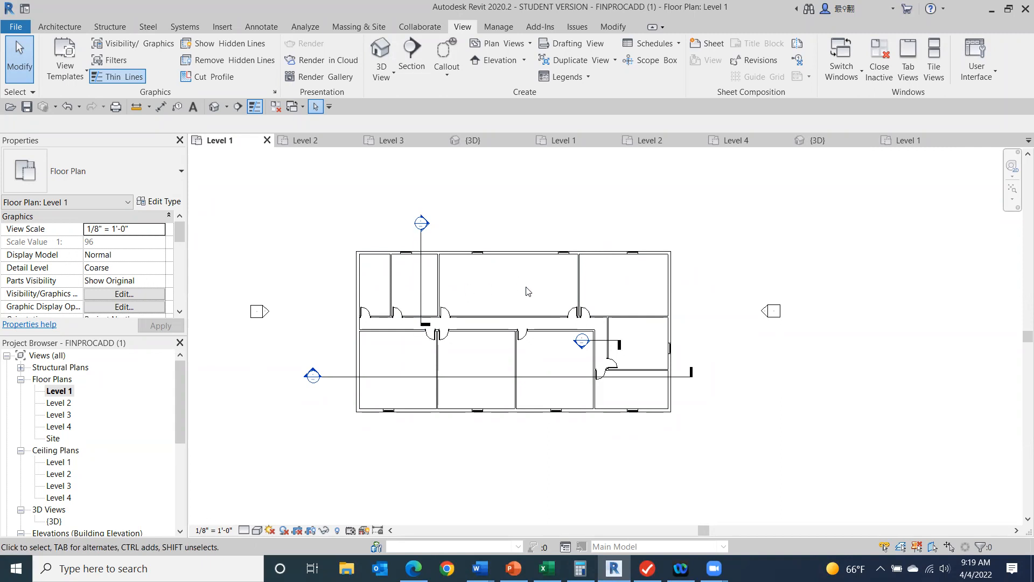
left_click(412, 54)
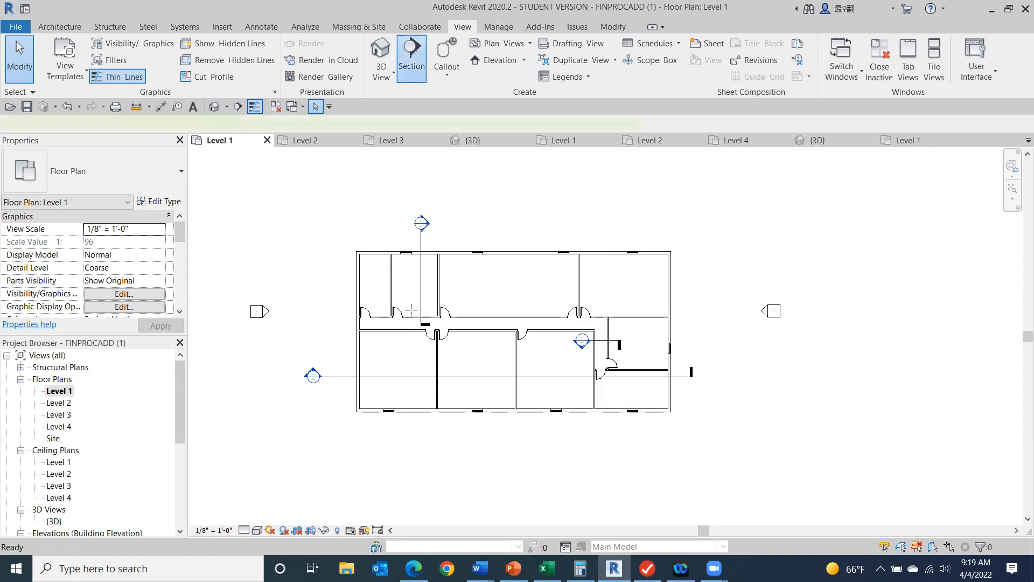
left_click(434, 285)
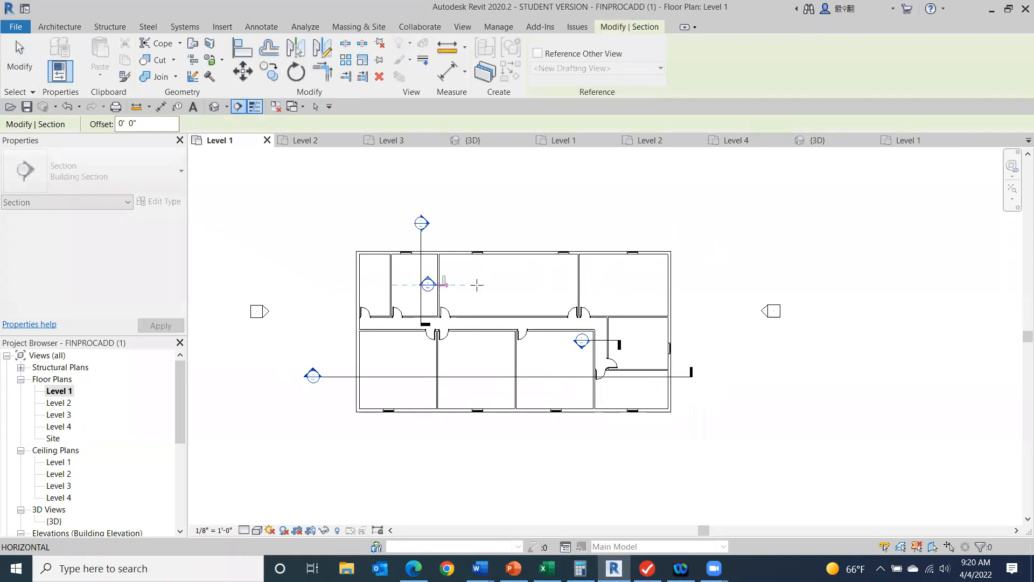
left_click(587, 285)
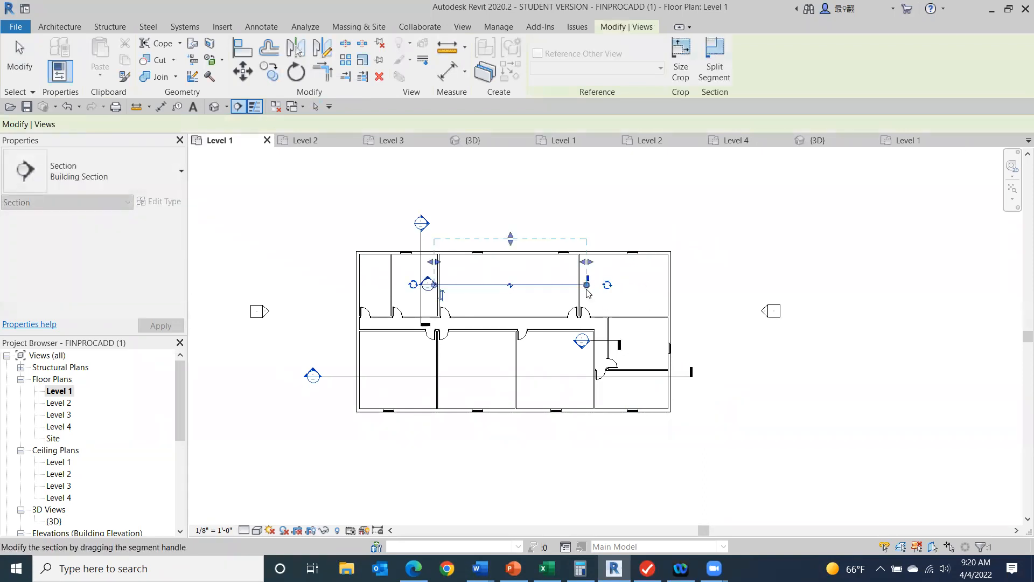
left_click(725, 189)
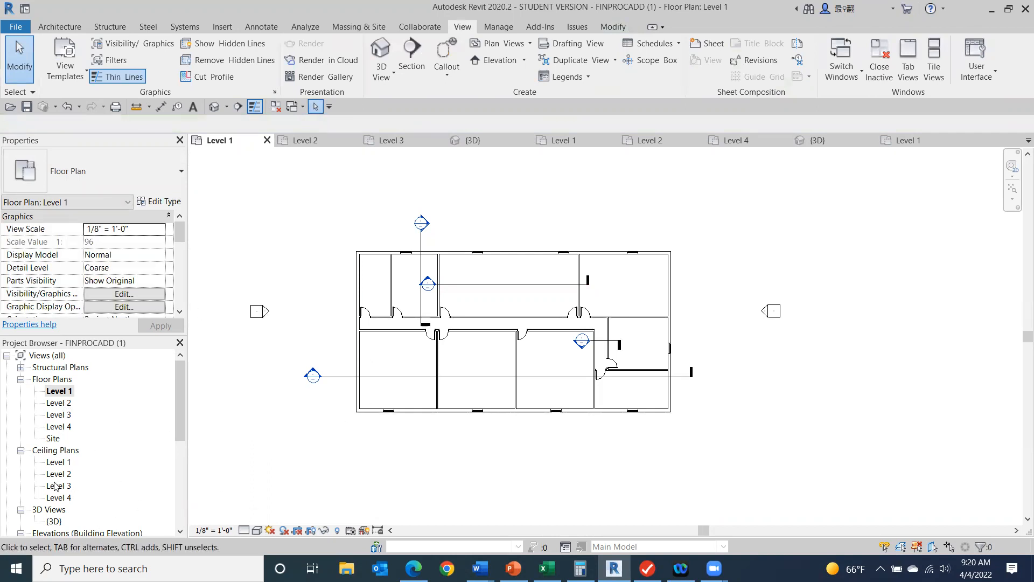
- Open the Section 4 view and raise the bottom edge of its crop region to just below the Level 1 ceiling
scroll(140, 430, "down", 3)
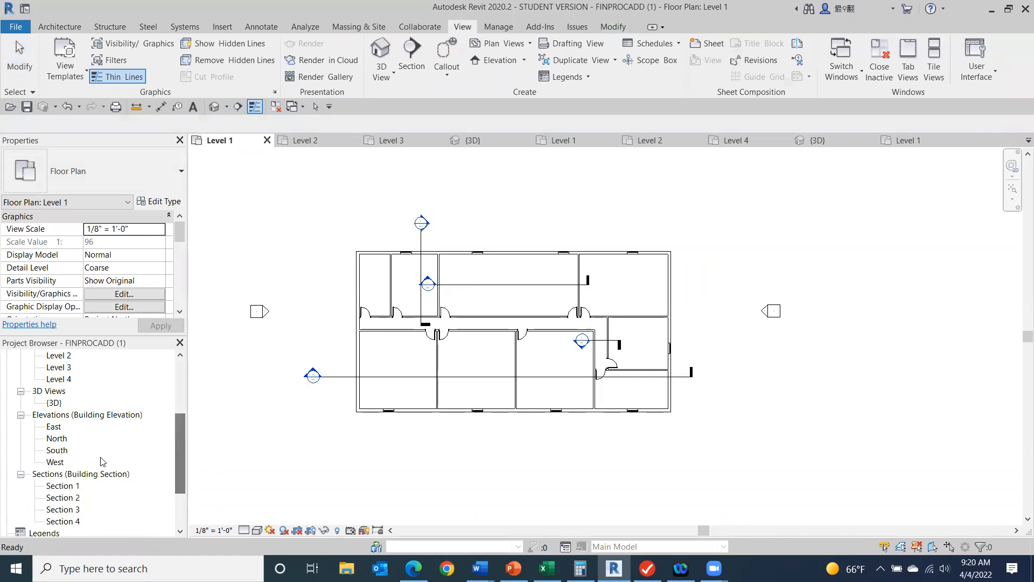
double_click(60, 521)
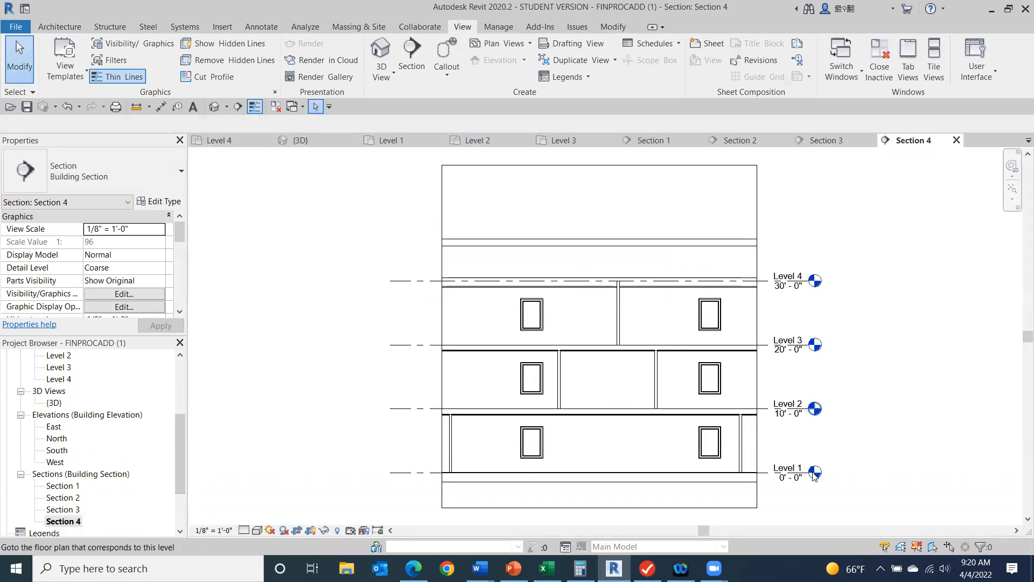
scroll(641, 447, "up", 4)
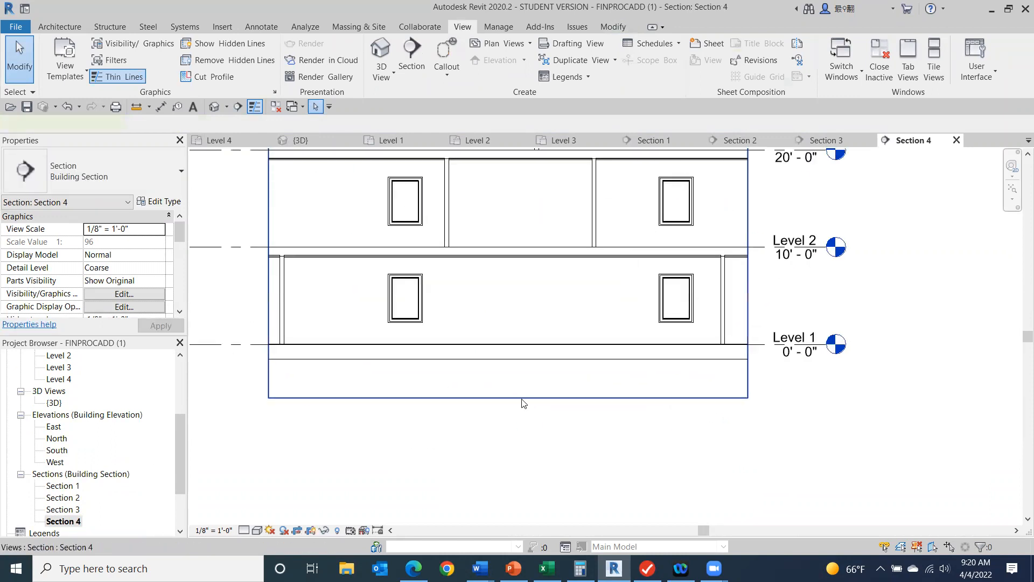
left_click(522, 398)
scroll(494, 494, "down", 2)
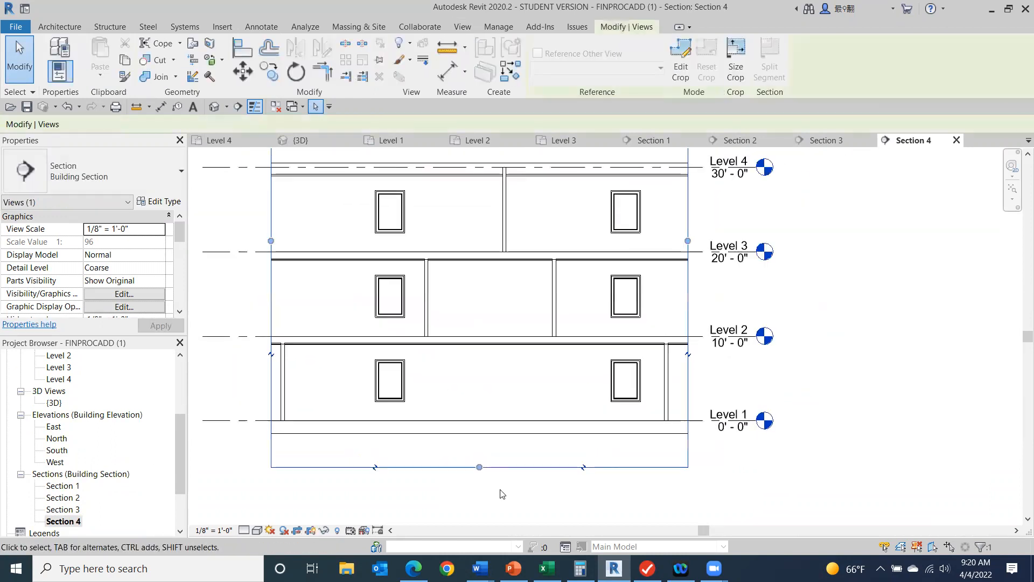
left_click_drag(480, 466, 494, 352)
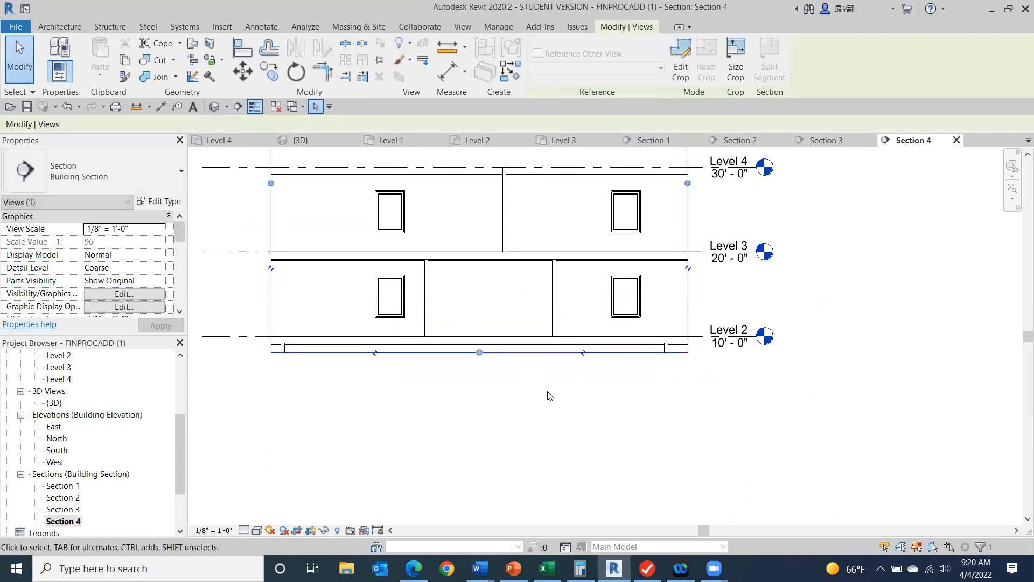
- Lower the top edge of Section 4's crop region to the Level 3 line
scroll(551, 398, "down", 1)
middle_click_drag(560, 427, 559, 456)
scroll(532, 228, "down", 2)
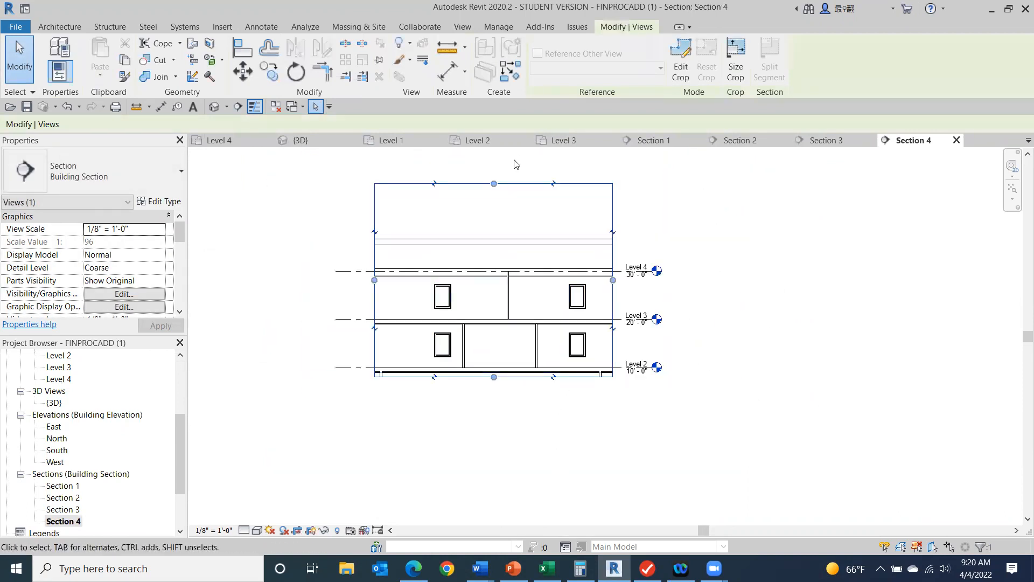
left_click_drag(493, 181, 469, 319)
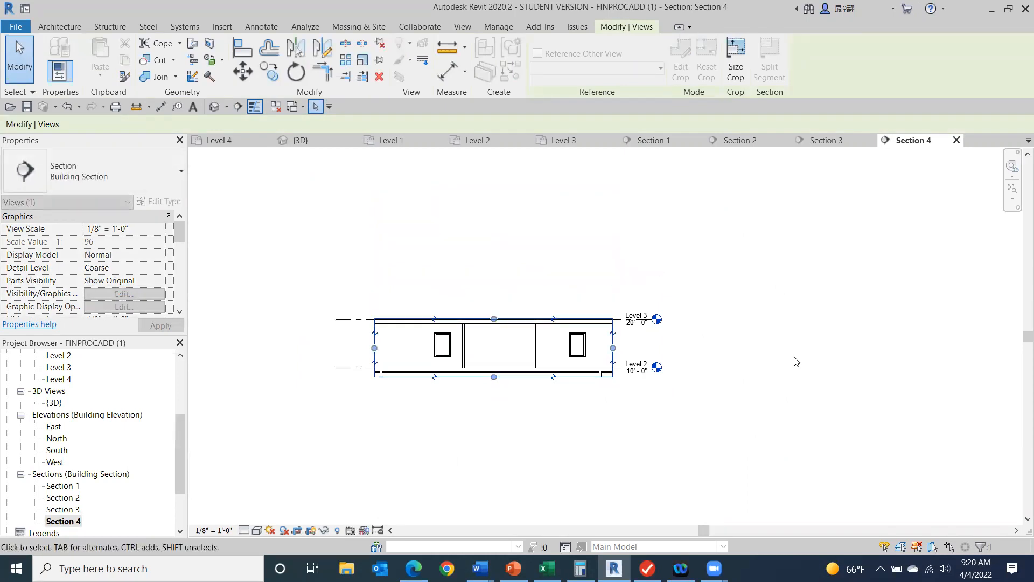
left_click(476, 415)
- Raise the bottom edge of Section 4's crop region to just under the Level 2 line, cropping out the Level 1 ceiling
scroll(484, 396, "up", 3)
middle_click_drag(490, 400, 602, 449)
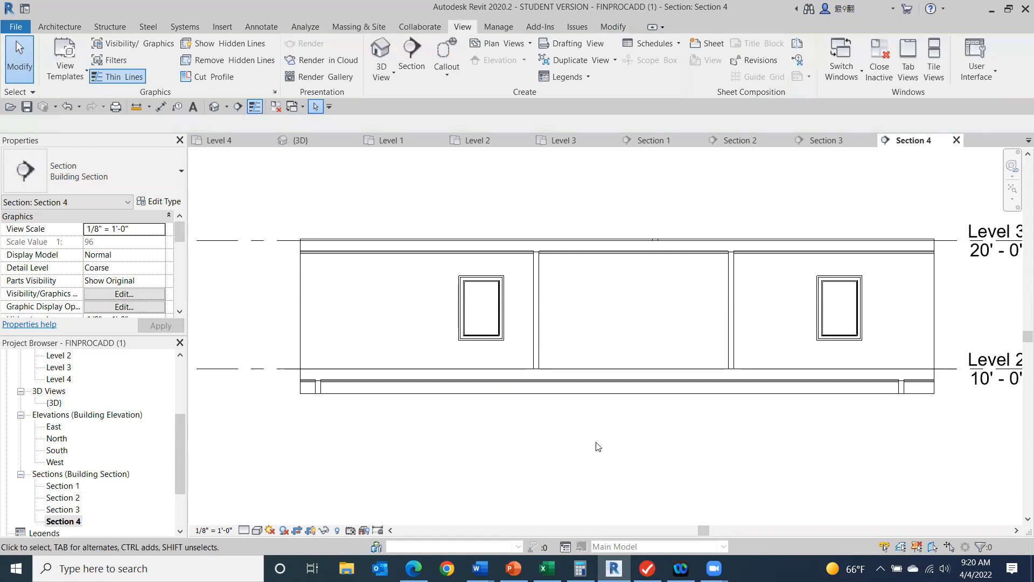
left_click(617, 393)
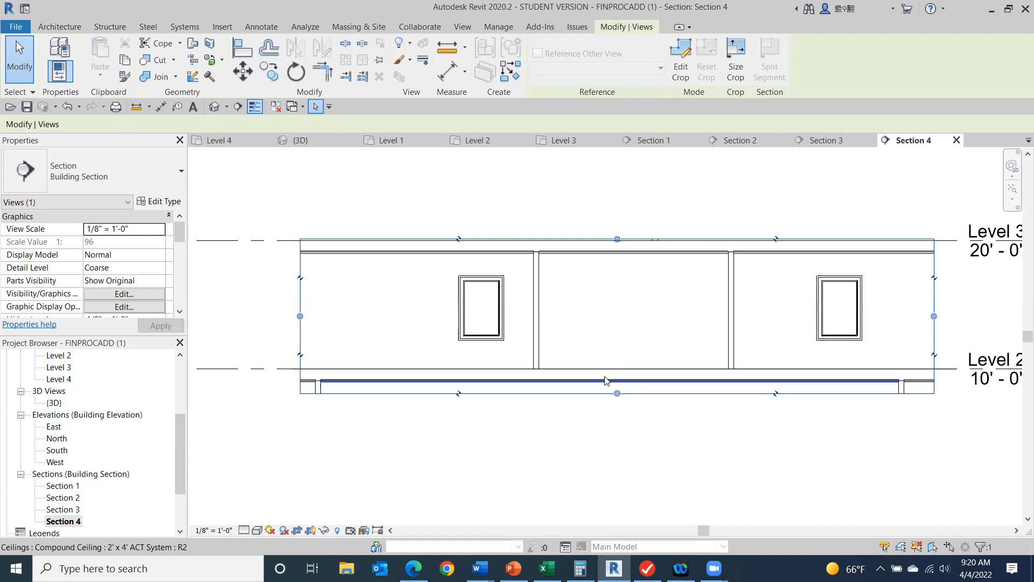
left_click(638, 438)
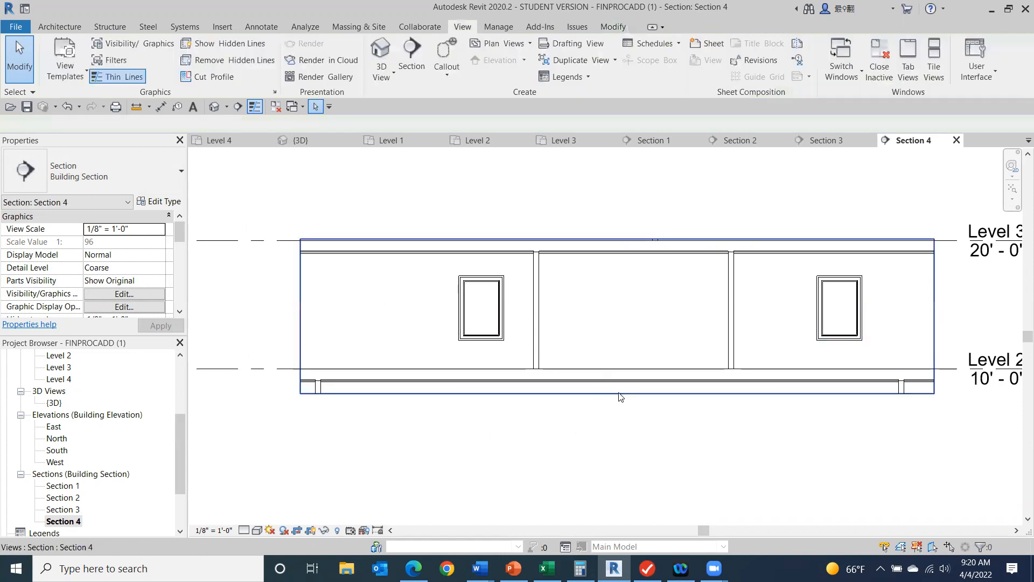
left_click(617, 393)
left_click_drag(618, 378, 618, 376)
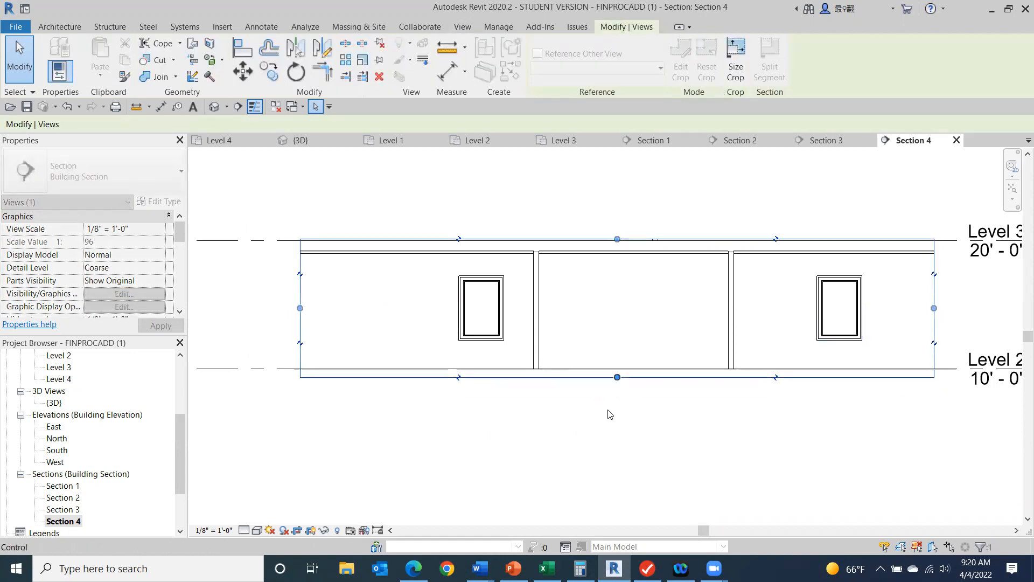
left_click(608, 428)
scroll(762, 440, "down", 2)
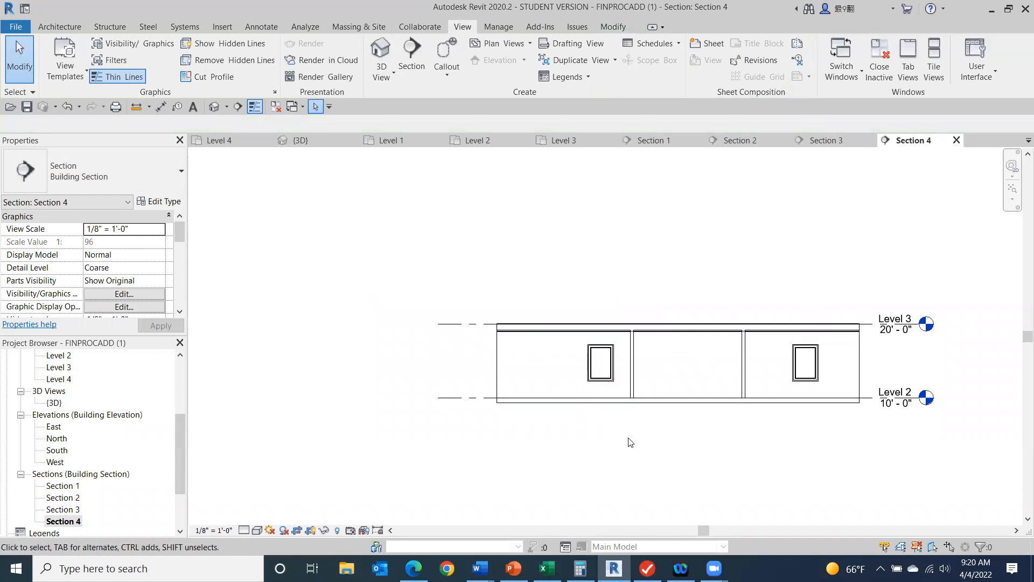
scroll(542, 462, "down", 2)
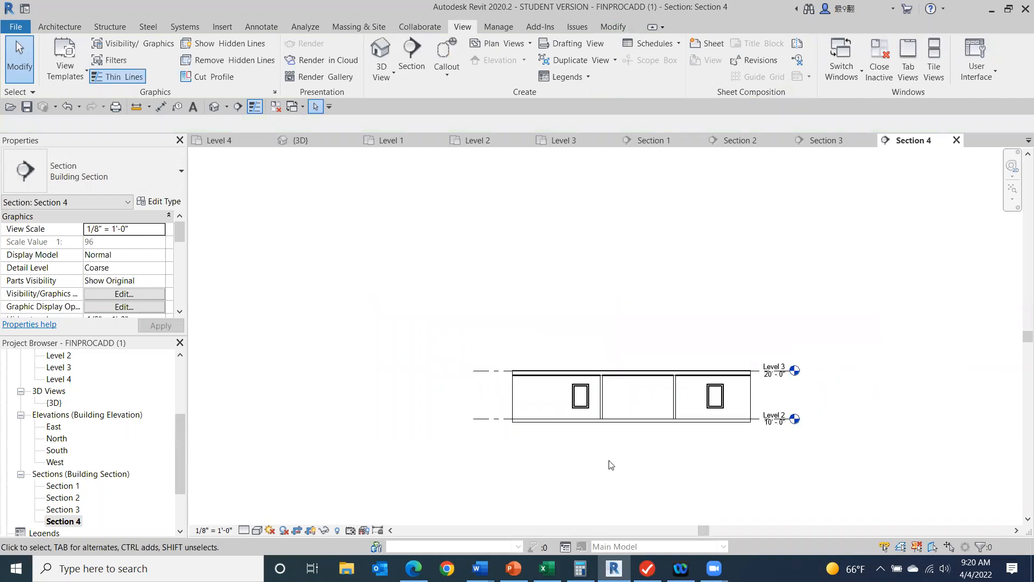
scroll(604, 460, "down", 1)
middle_click_drag(621, 486, 592, 402)
scroll(591, 401, "down", 1)
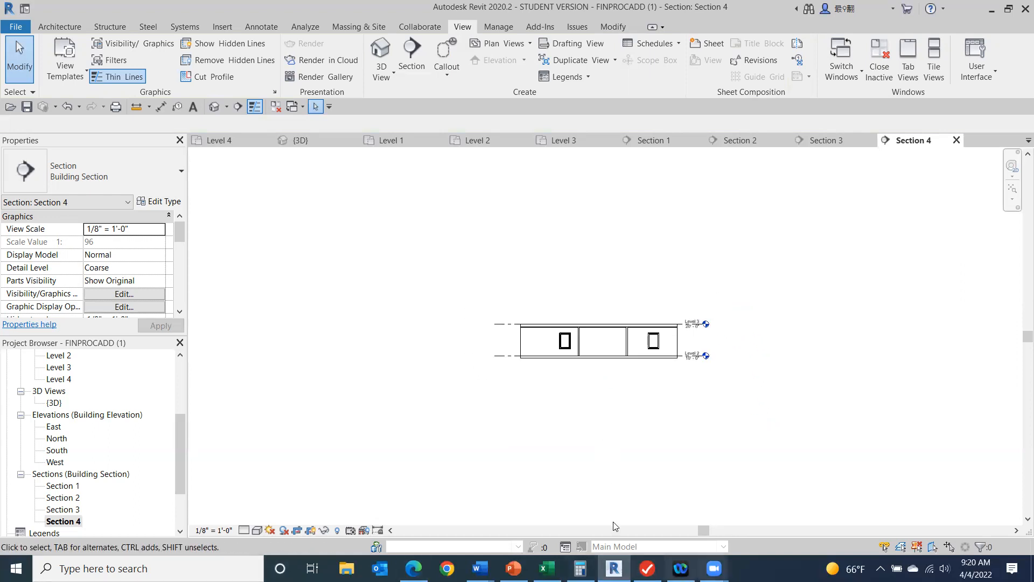
- Compare the section marks shown on the Level 1 and Level 2 floor plans
left_click_drag(179, 436, 179, 383)
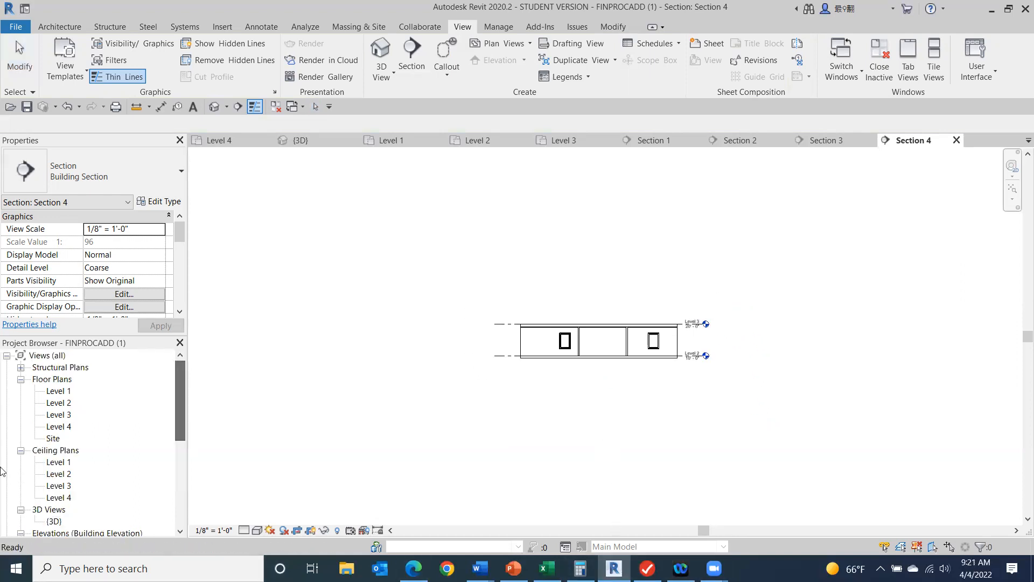
double_click(58, 391)
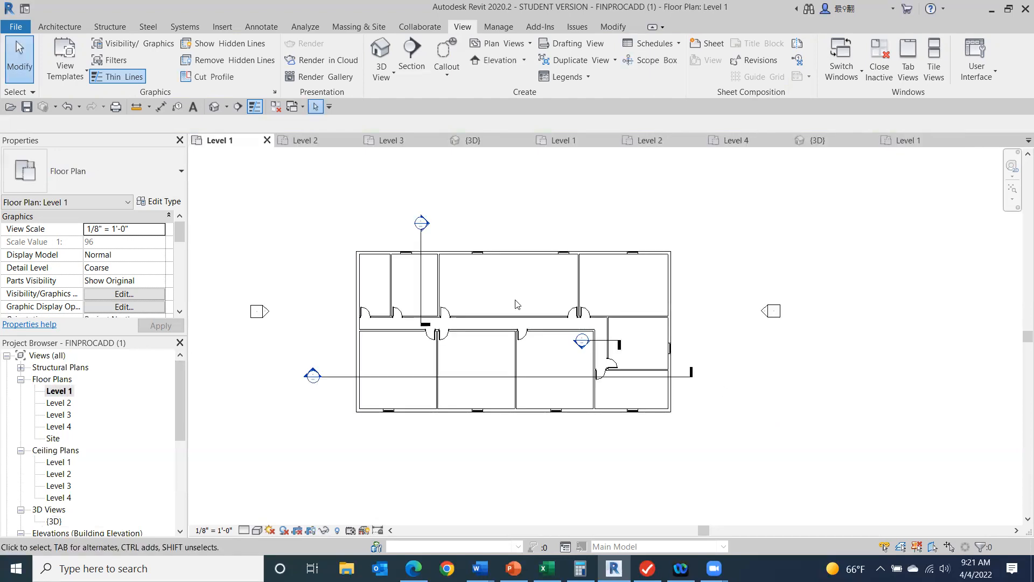
double_click(62, 403)
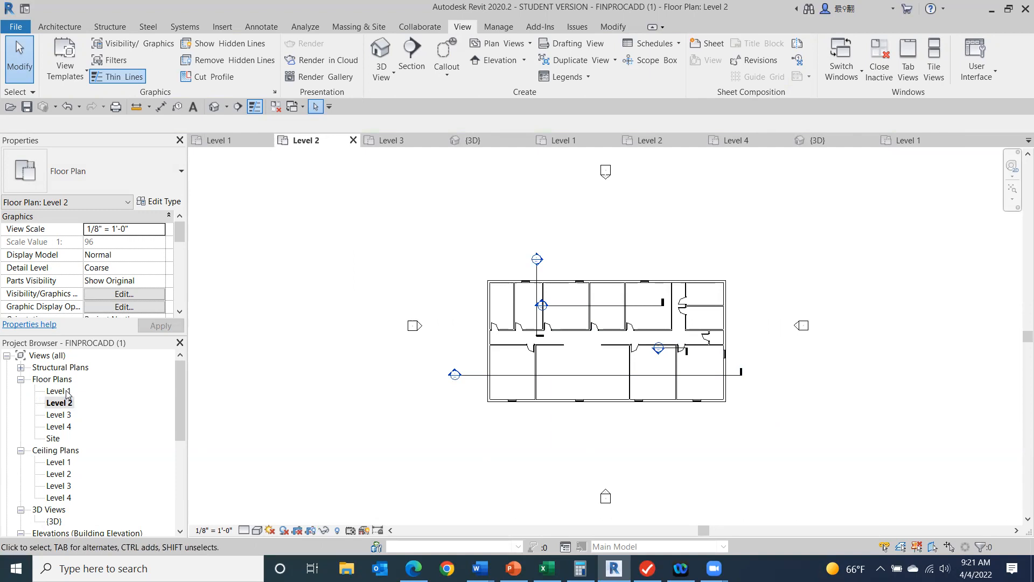
double_click(66, 392)
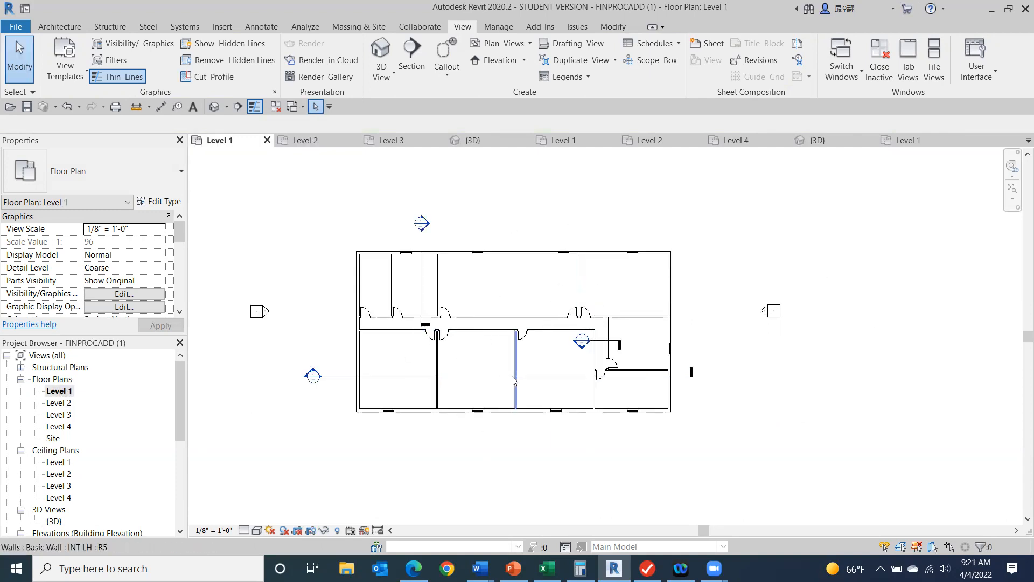
- Turn off the Sections annotation category in the Level 2 floor plan's visibility overrides and return to the Level 1 plan
double_click(59, 404)
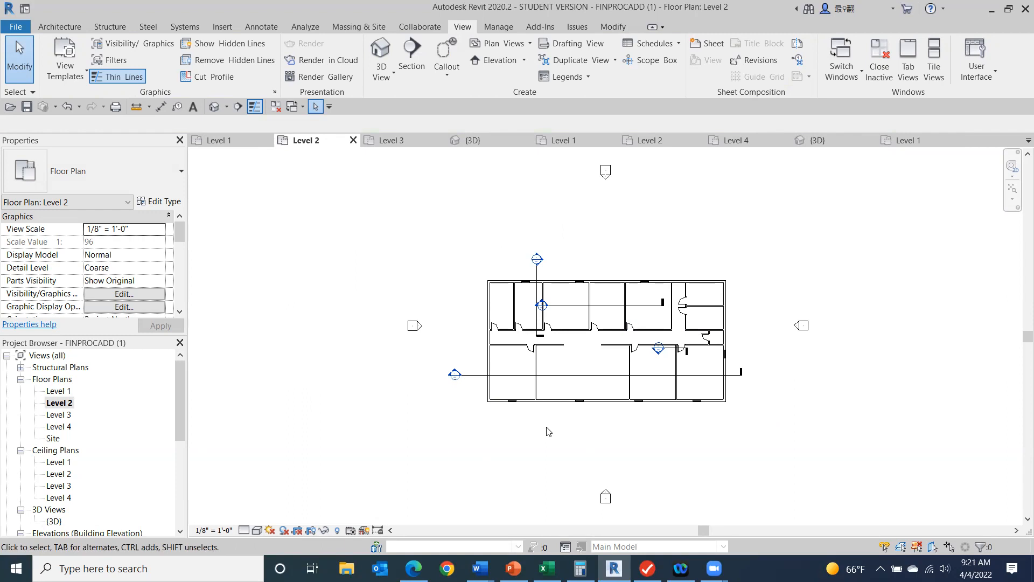
scroll(865, 418, "up", 2)
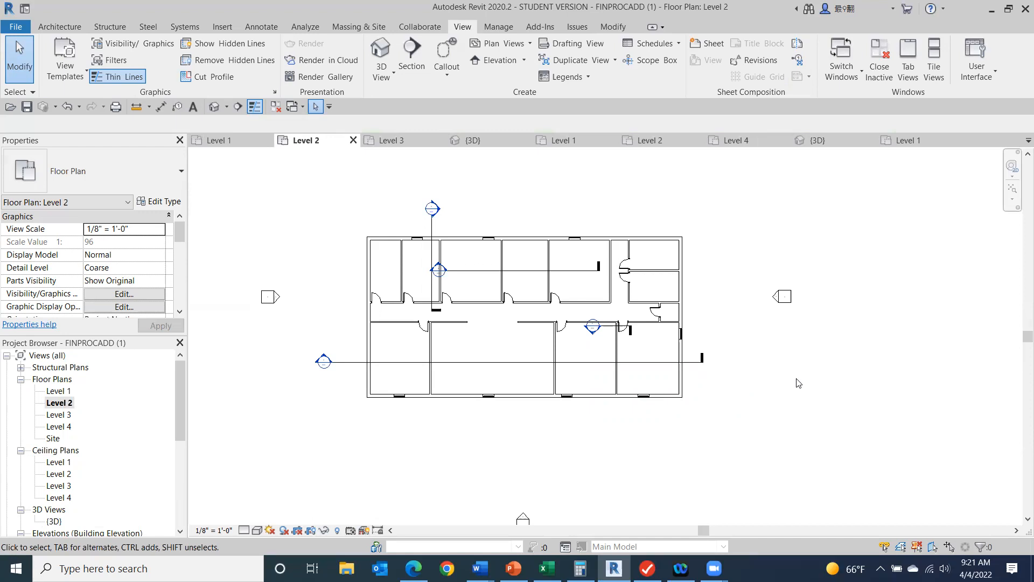
key("v")
key("g")
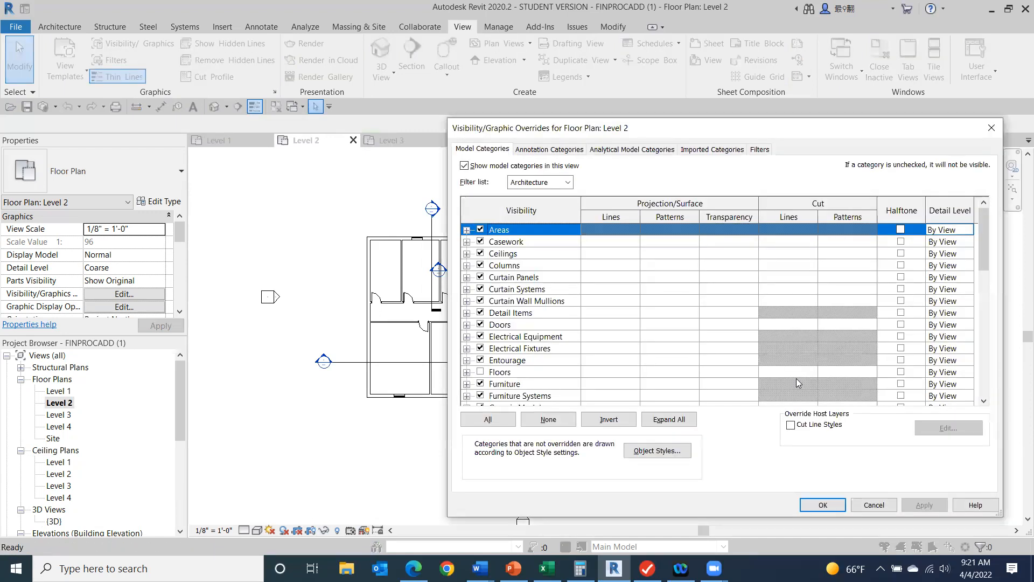
left_click(554, 150)
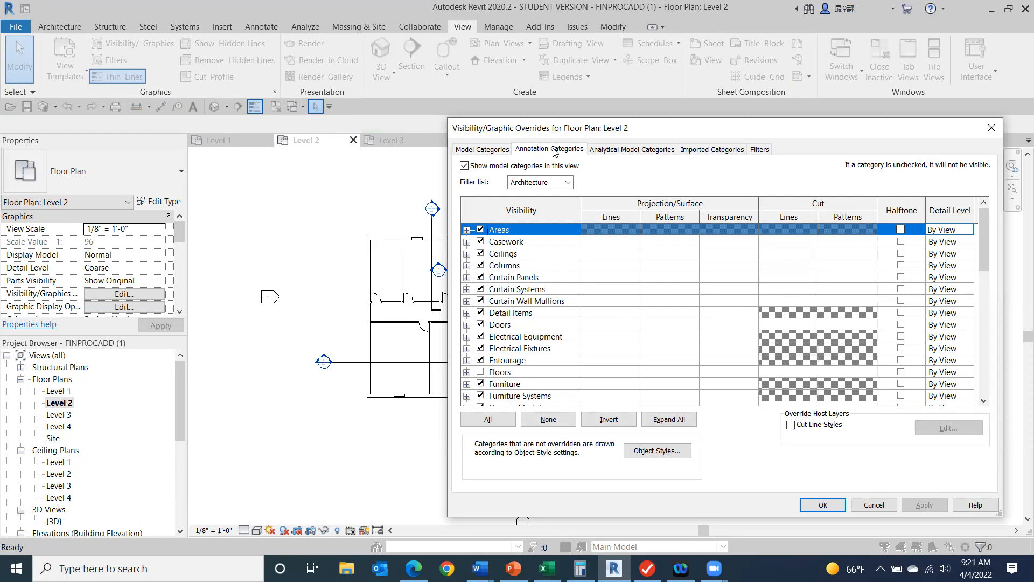
scroll(545, 294, "down", 3)
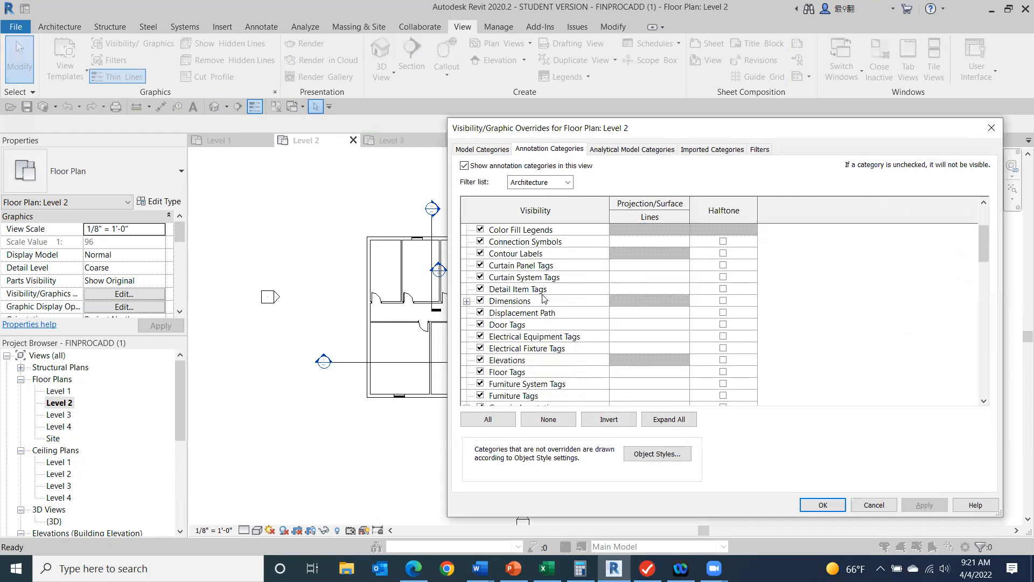
scroll(544, 299, "down", 8)
scroll(544, 300, "down", 5)
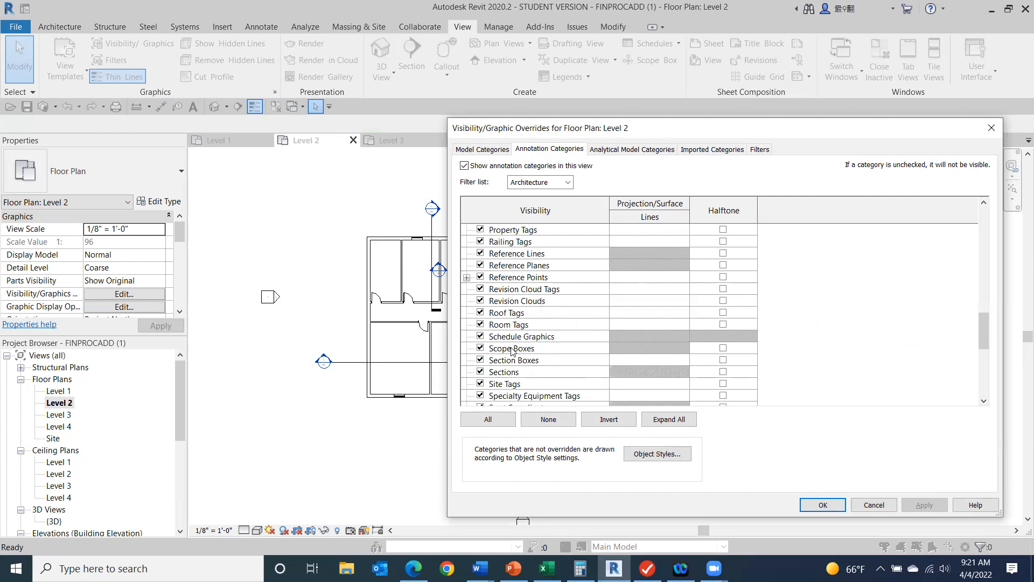
left_click(479, 372)
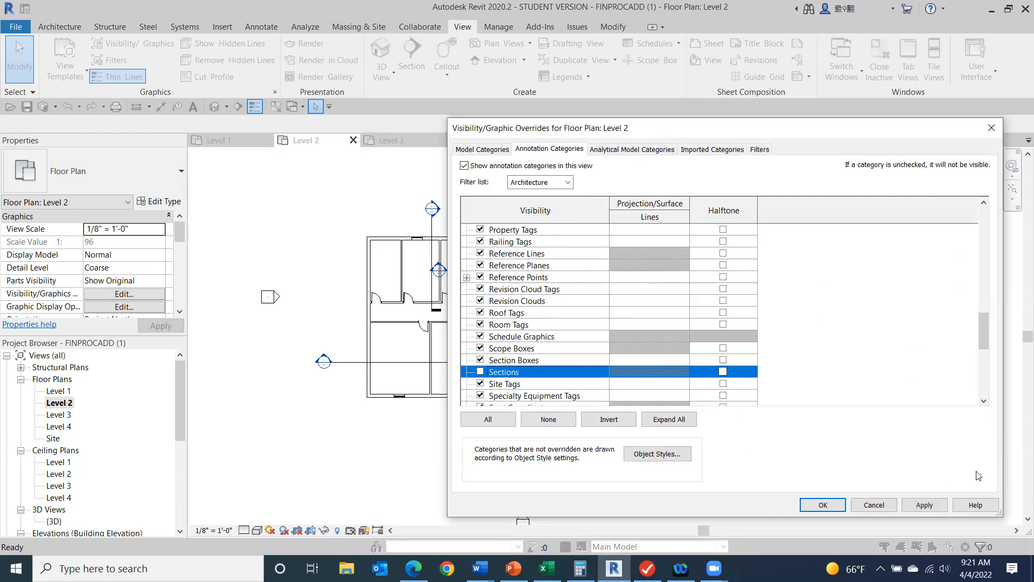
left_click(927, 507)
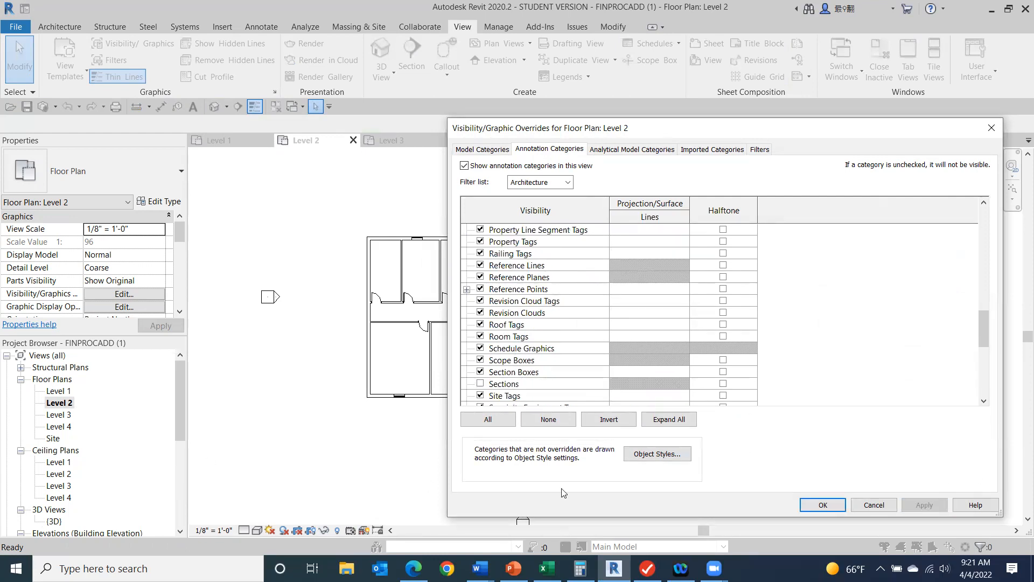
left_click(821, 504)
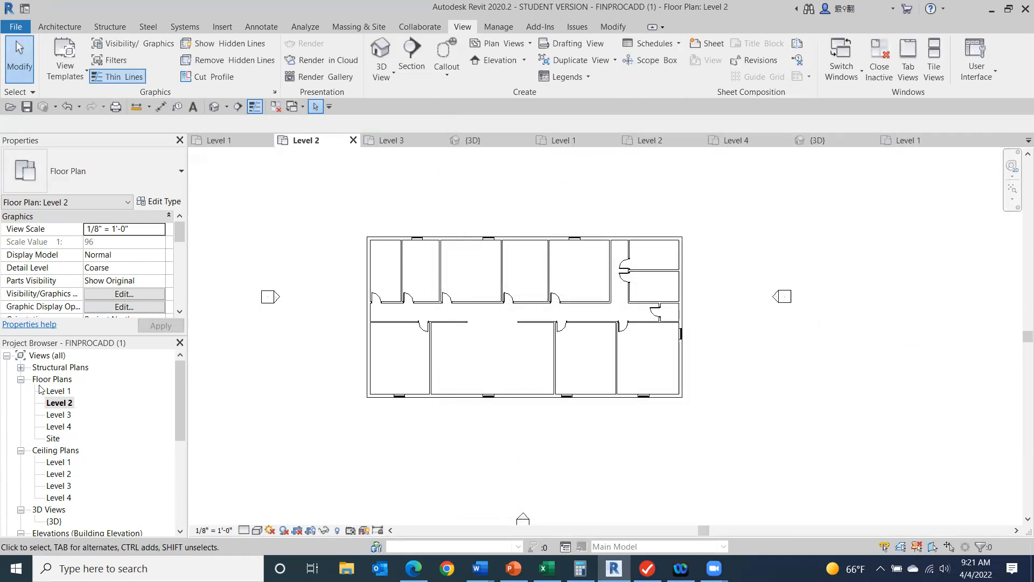
double_click(59, 391)
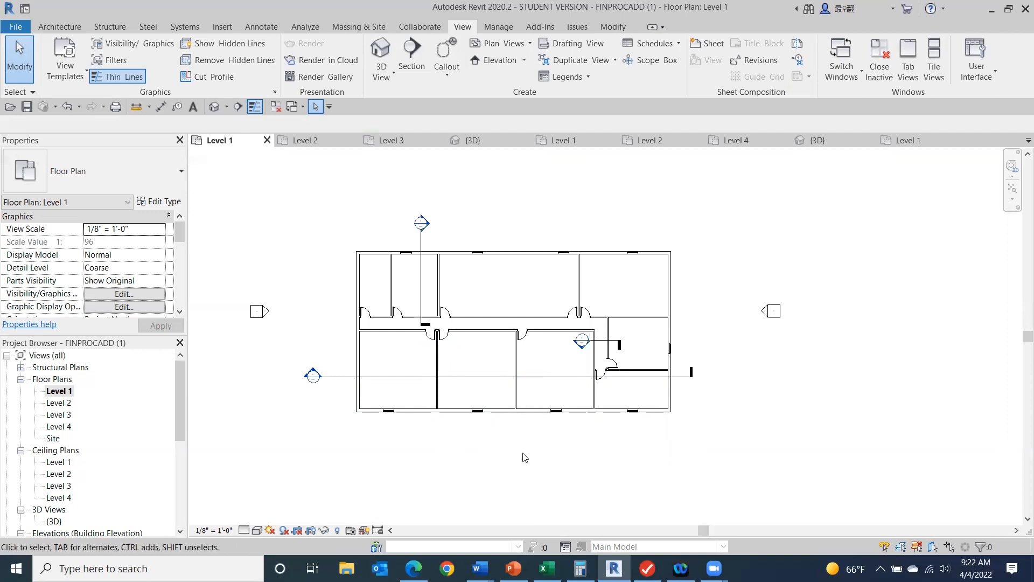
- Check the Class 15 outline in Word for the next topic and return to the Level 1 plan in Revit
scroll(484, 480, "down", 1)
middle_click_drag(487, 479, 512, 387)
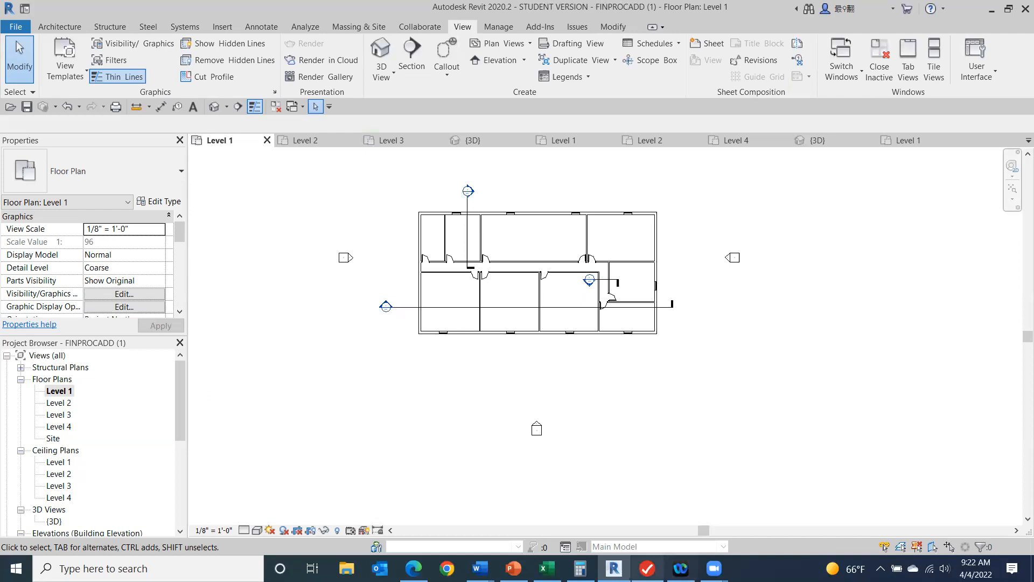
mouse_move(480, 568)
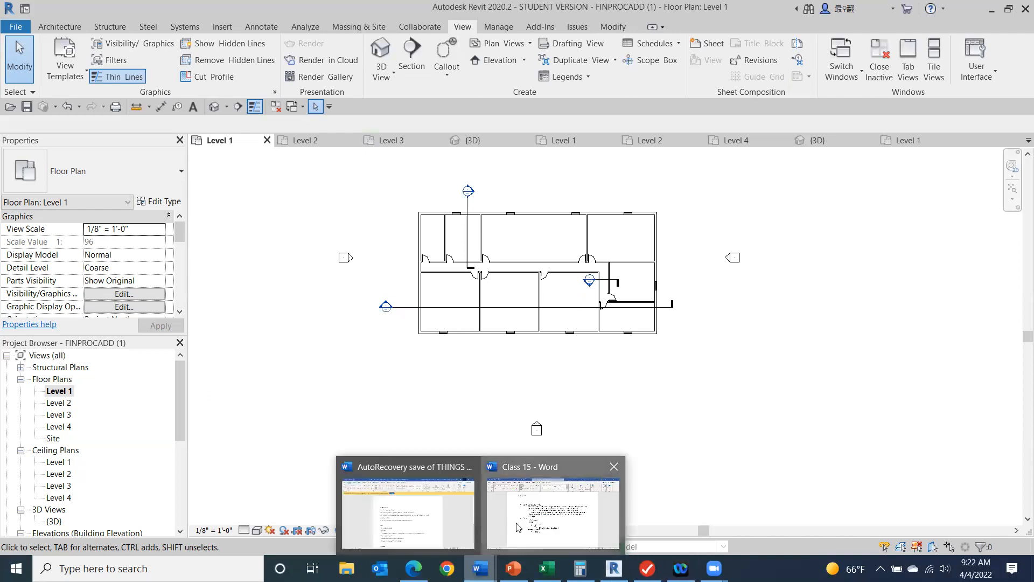
left_click(517, 522)
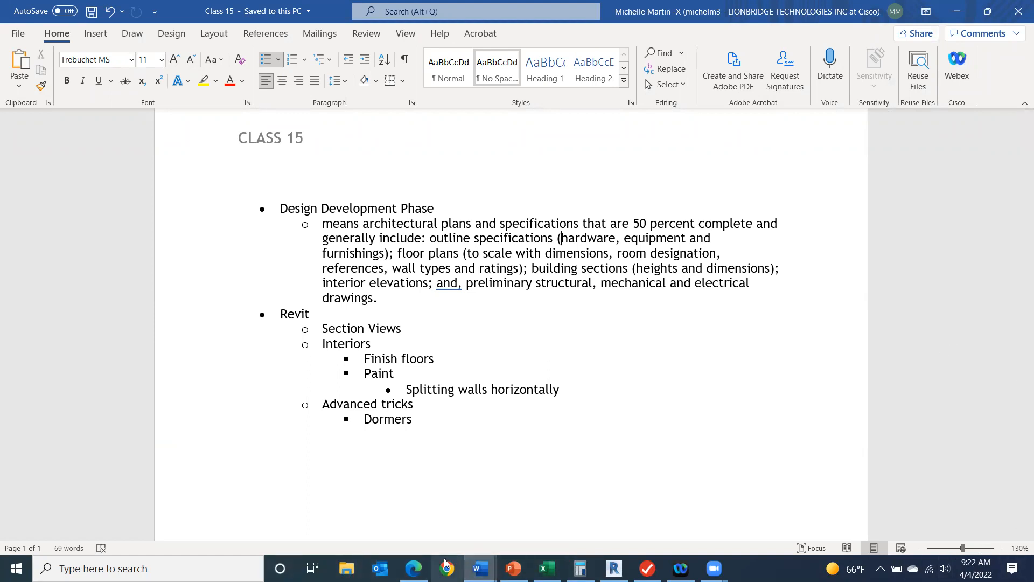
left_click(614, 568)
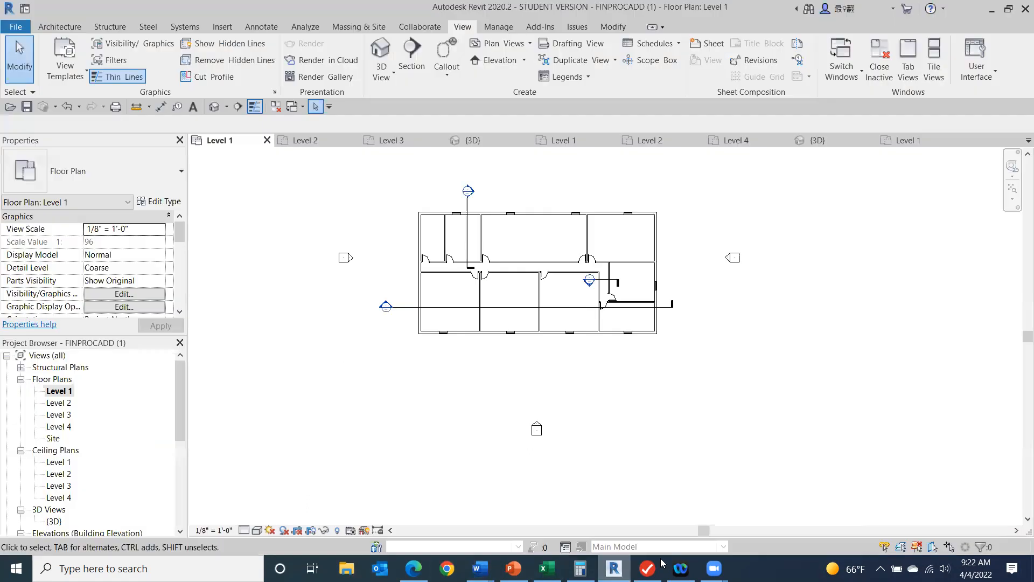
left_click(214, 106)
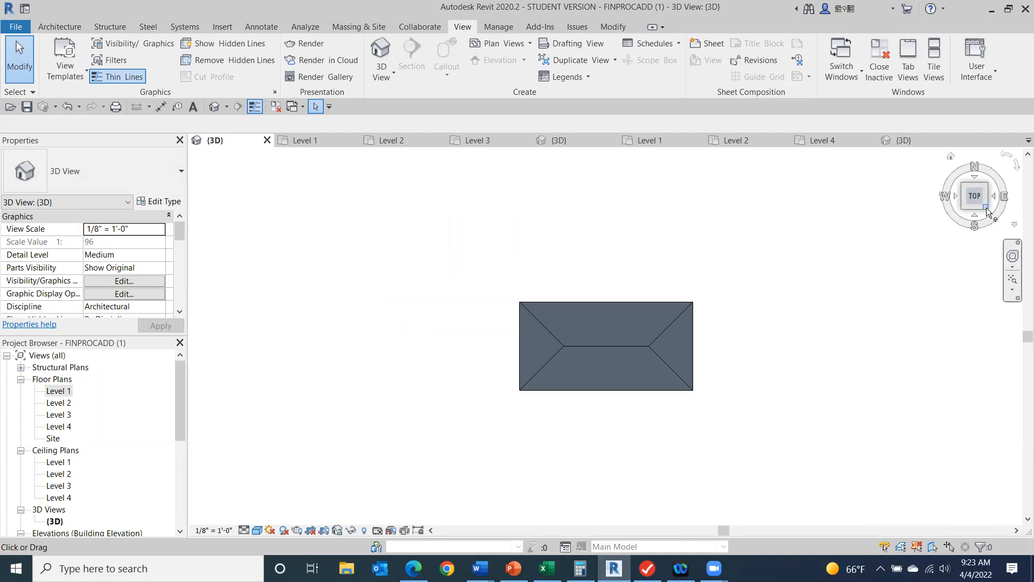
left_click(646, 334)
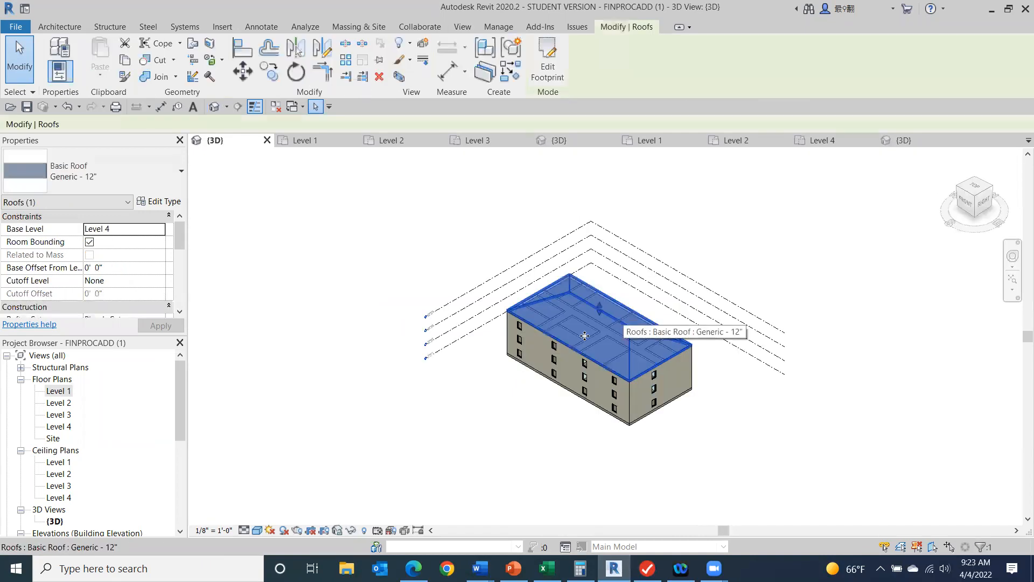
left_click(350, 530)
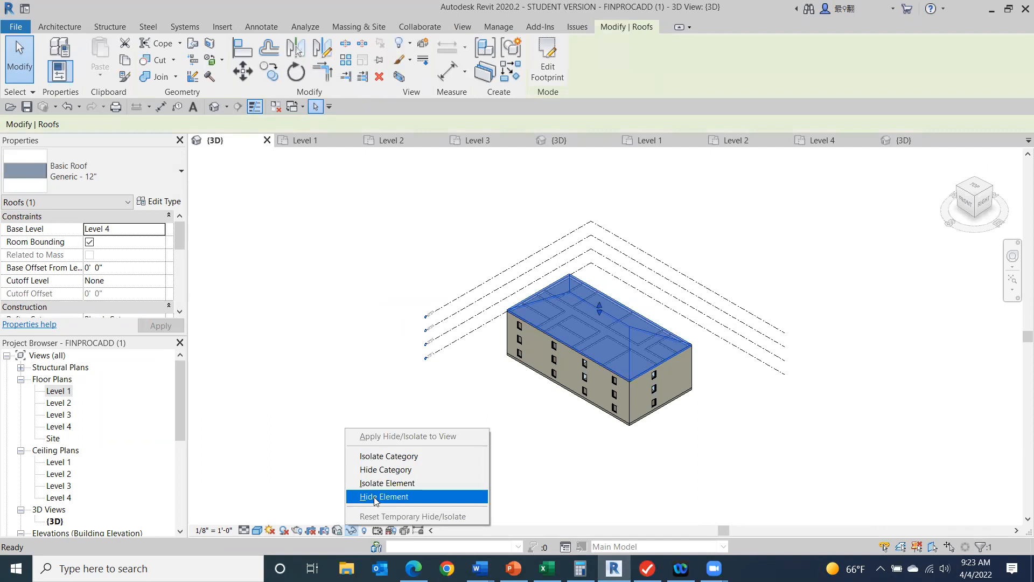
- Open the Level 4 floor plan and temporarily hide the roof element in it
double_click(59, 426)
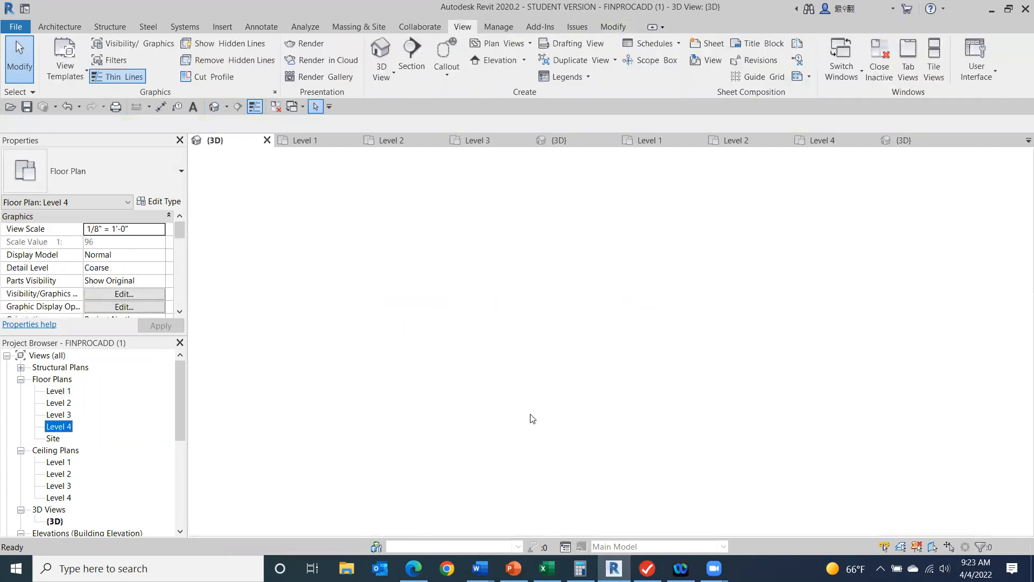
scroll(442, 275, "up", 2)
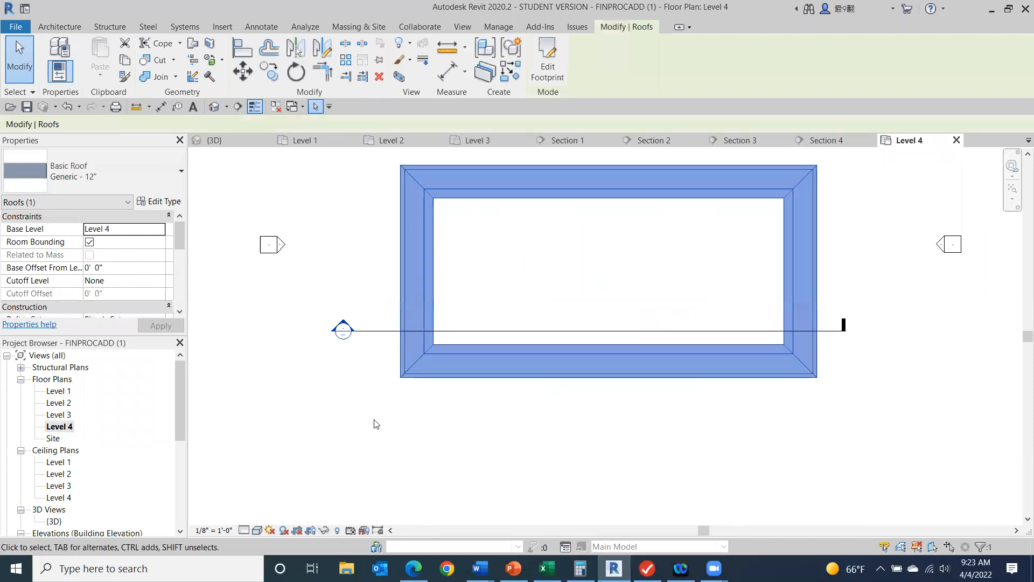
left_click(323, 531)
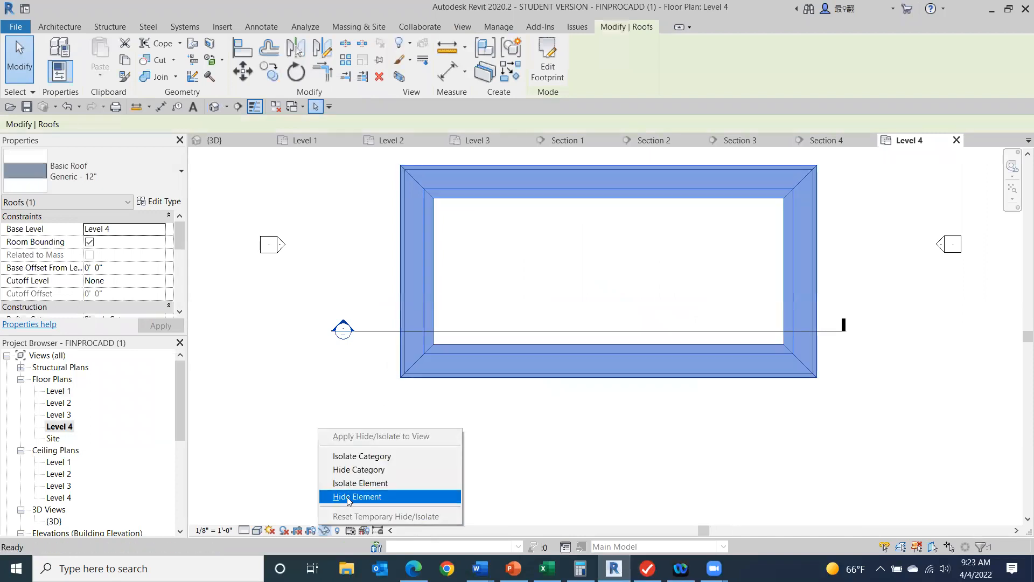
left_click(347, 494)
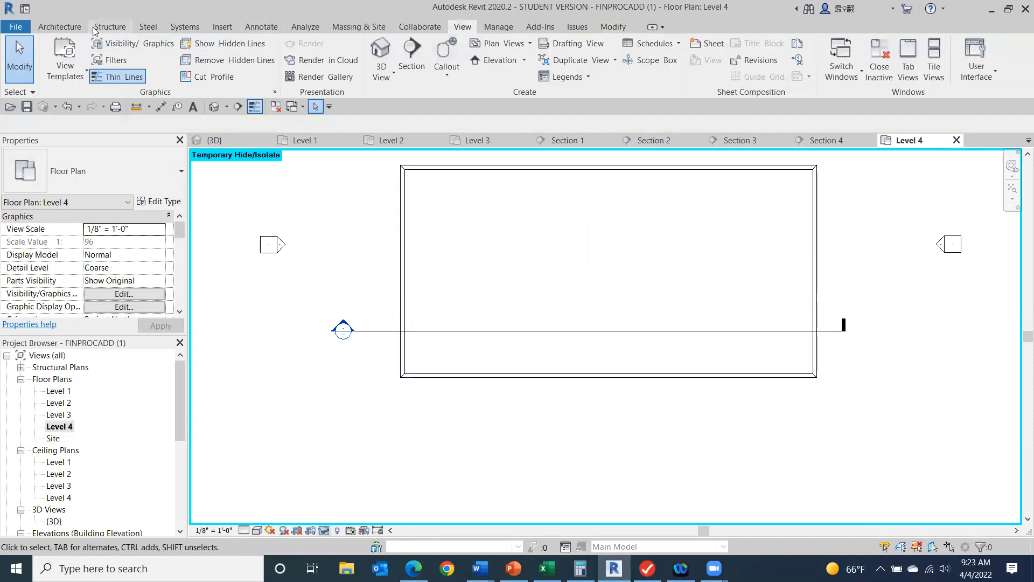
- Create a Wood Joist 10" - Wood Finish floor on Level 4, bounded by the four exterior walls
left_click(54, 26)
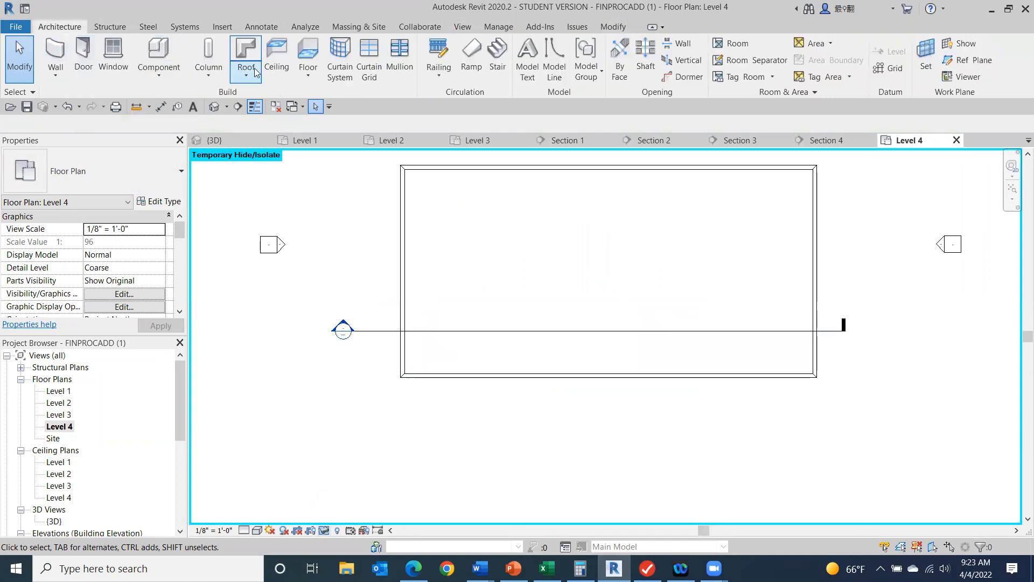
left_click(309, 76)
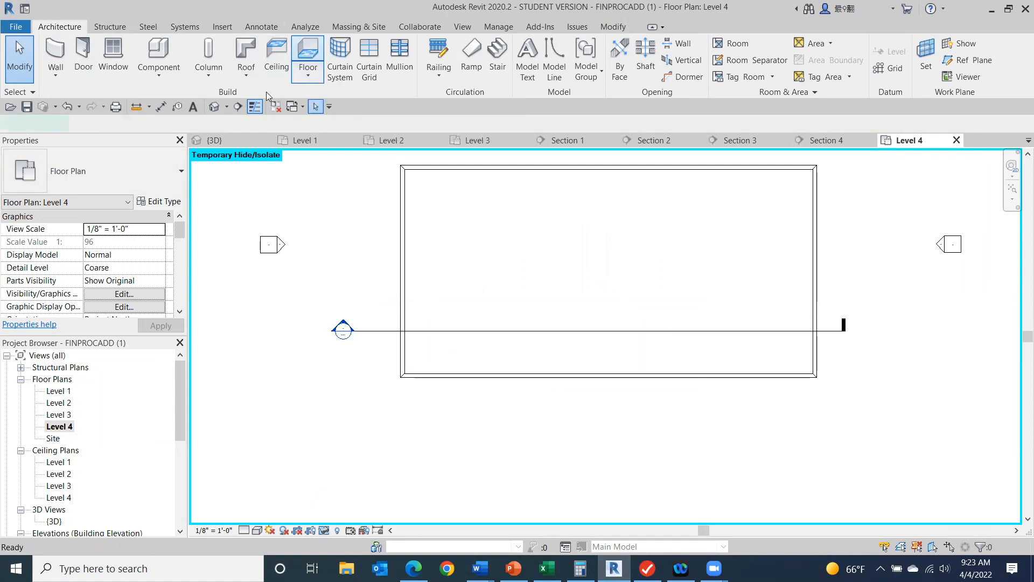
left_click(410, 339)
left_click(609, 374)
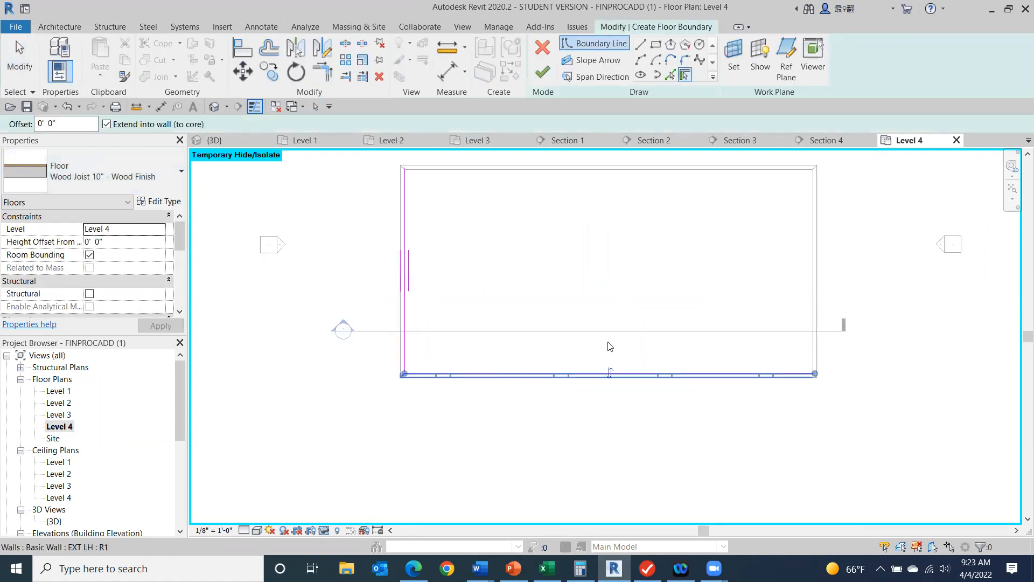
left_click(812, 267)
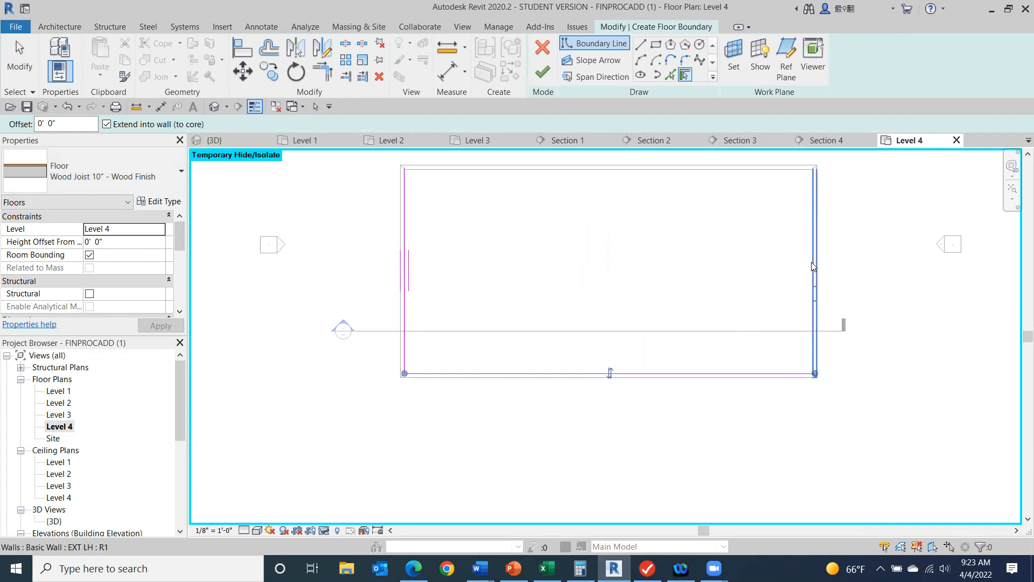
left_click(728, 168)
left_click(536, 74)
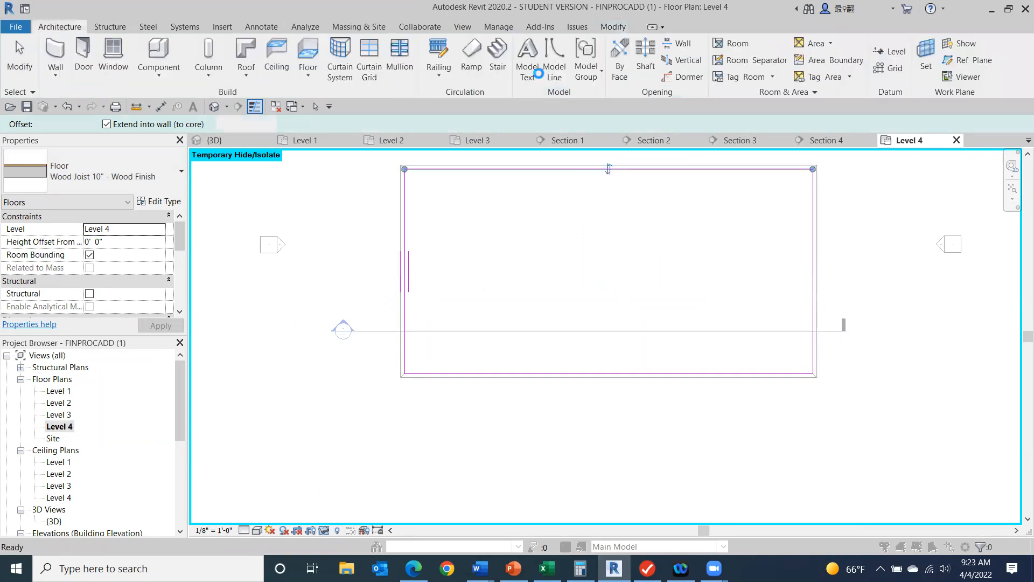
left_click(593, 293)
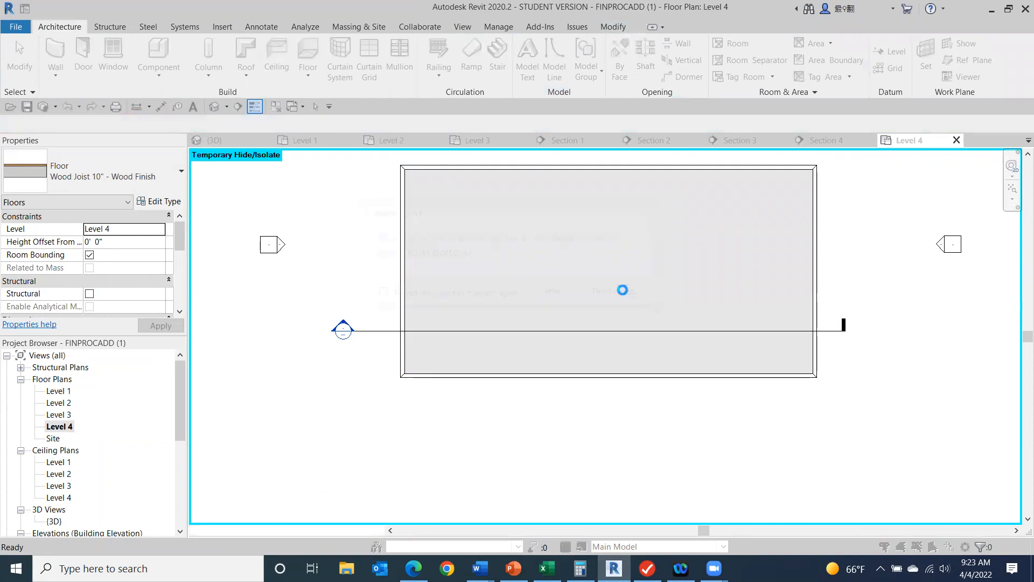
left_click(547, 300)
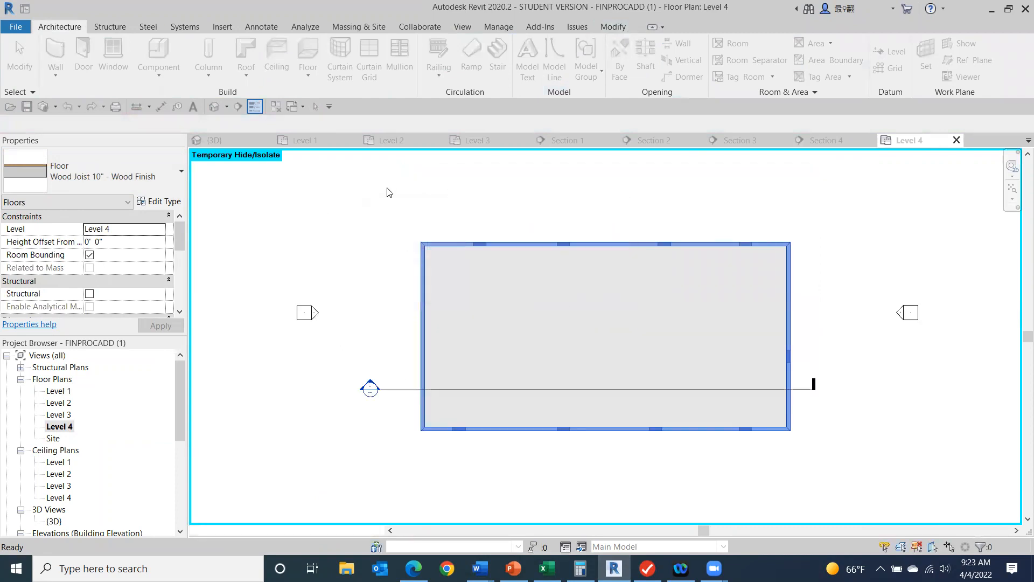
left_click(383, 191)
- Temporarily hide the exterior wall at the building's right end in the default 3D view
left_click(214, 107)
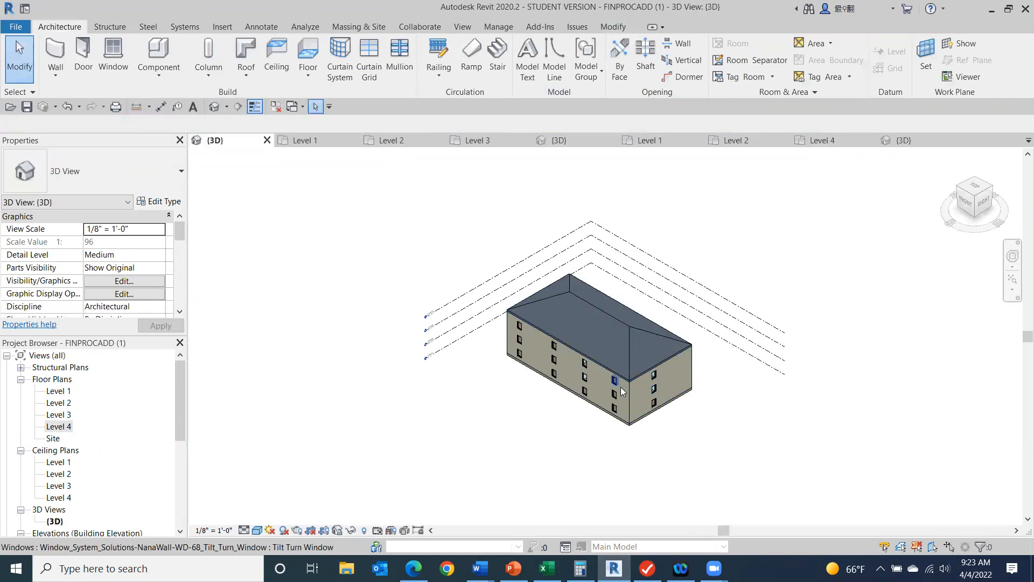
left_click(649, 387)
left_click(840, 404)
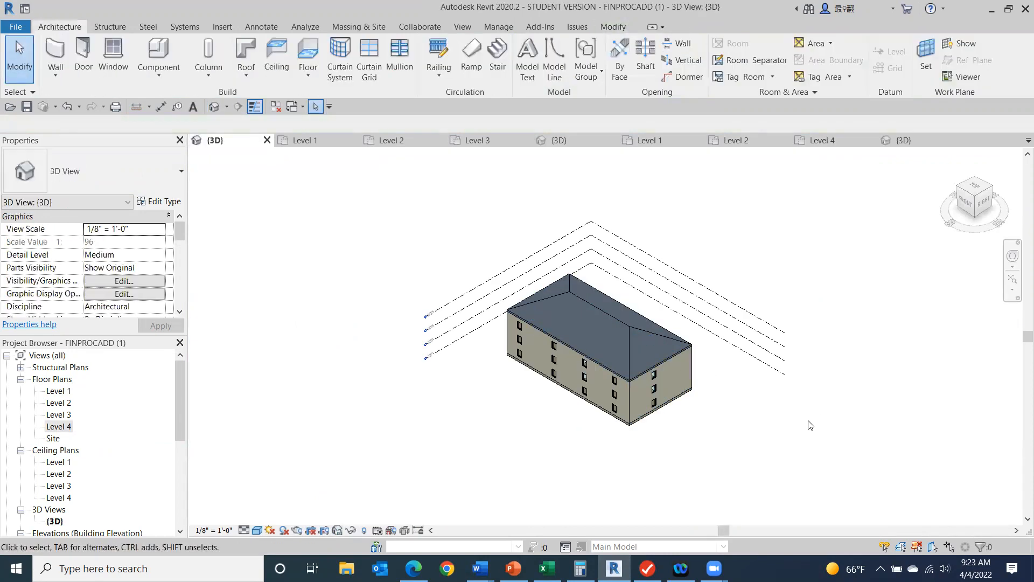
left_click(634, 399)
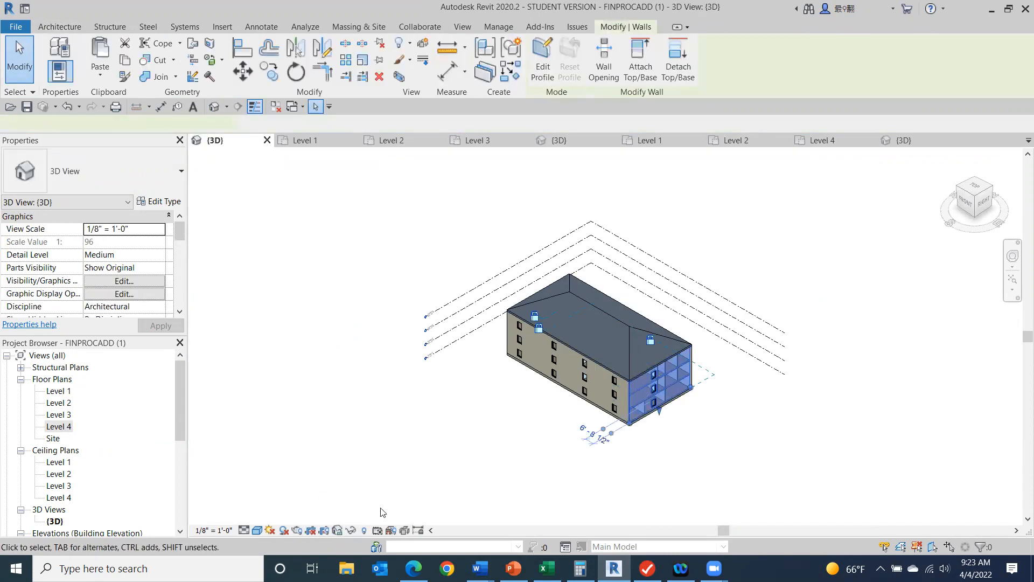
right_click(351, 521)
left_click(409, 493)
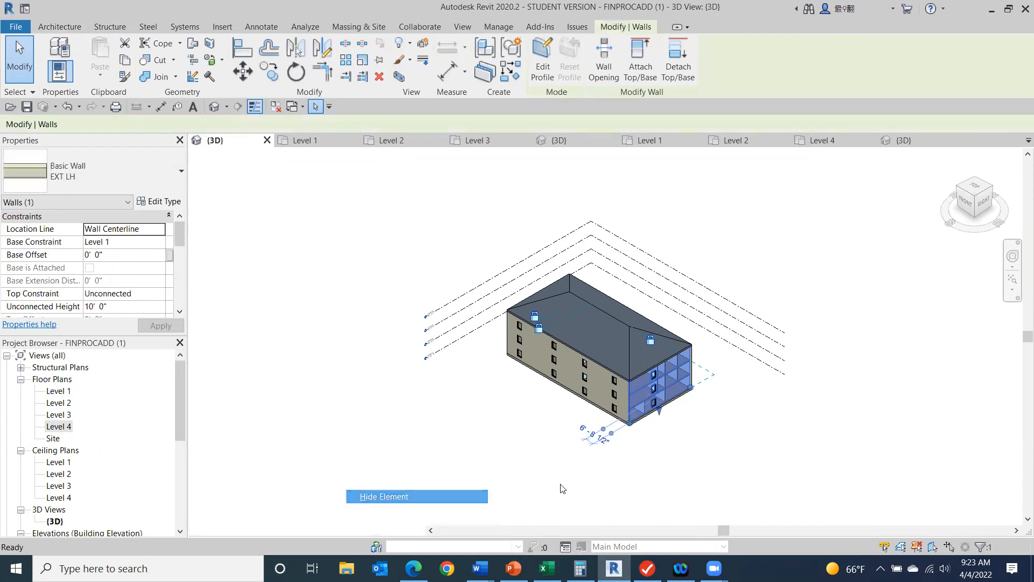
- Check the cutaway building from its right side and temporarily hide the roof in the 3D view
left_click(984, 203)
scroll(649, 374, "up", 5)
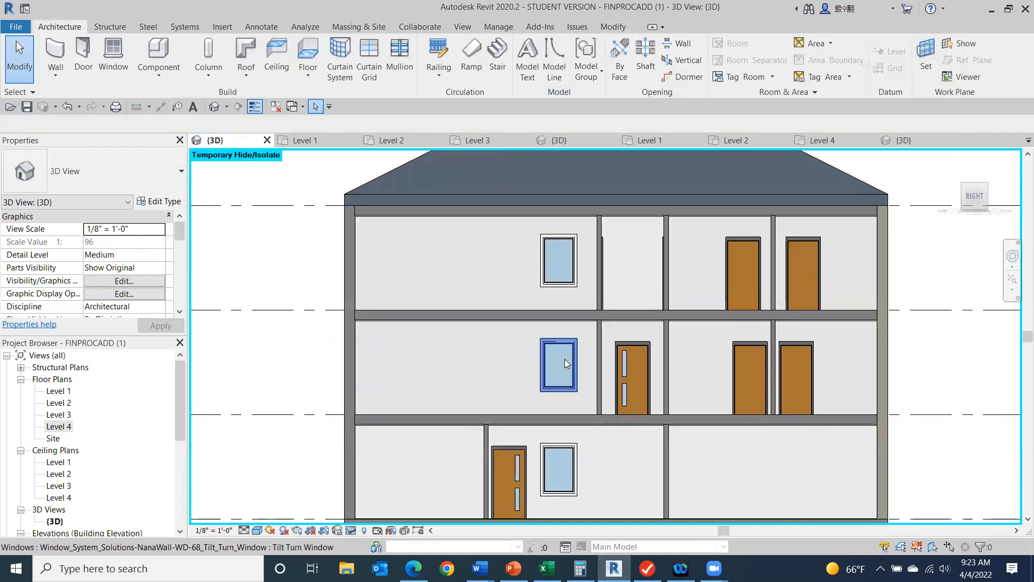
scroll(511, 208, "up", 1)
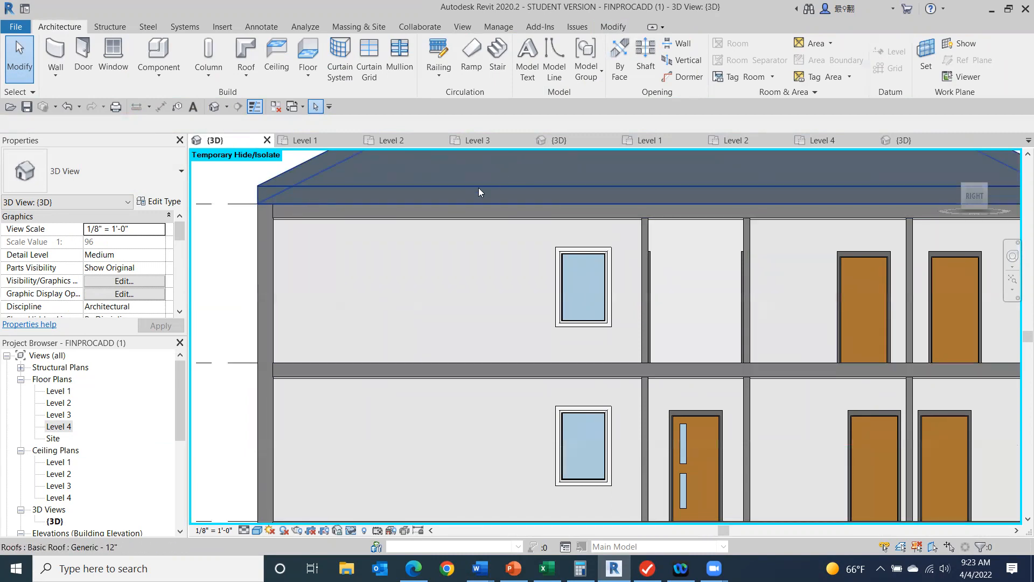
scroll(541, 222, "down", 2)
scroll(539, 219, "down", 1)
middle_click_drag(539, 214, 538, 257)
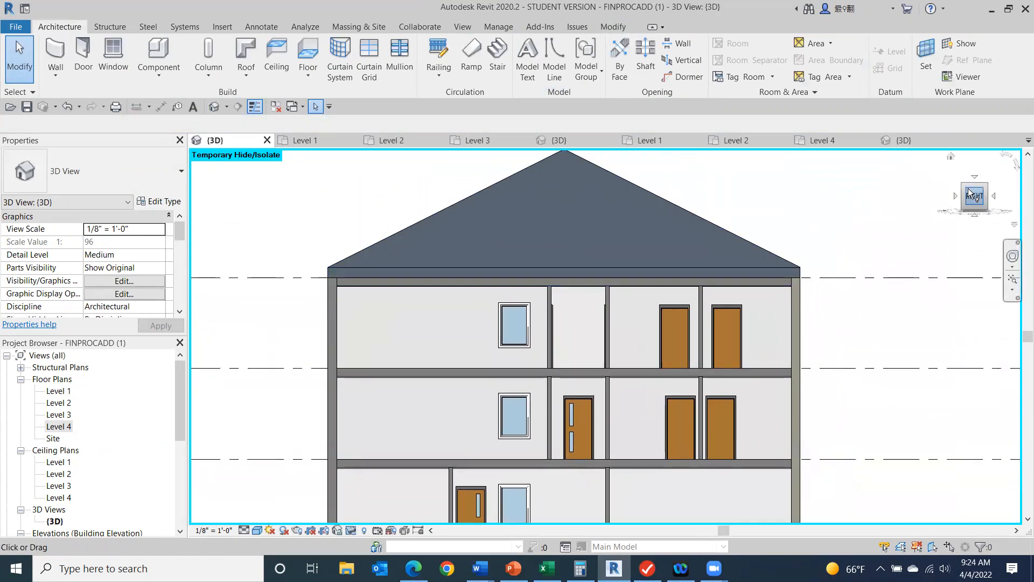
left_click_drag(966, 189, 990, 201)
left_click(617, 225)
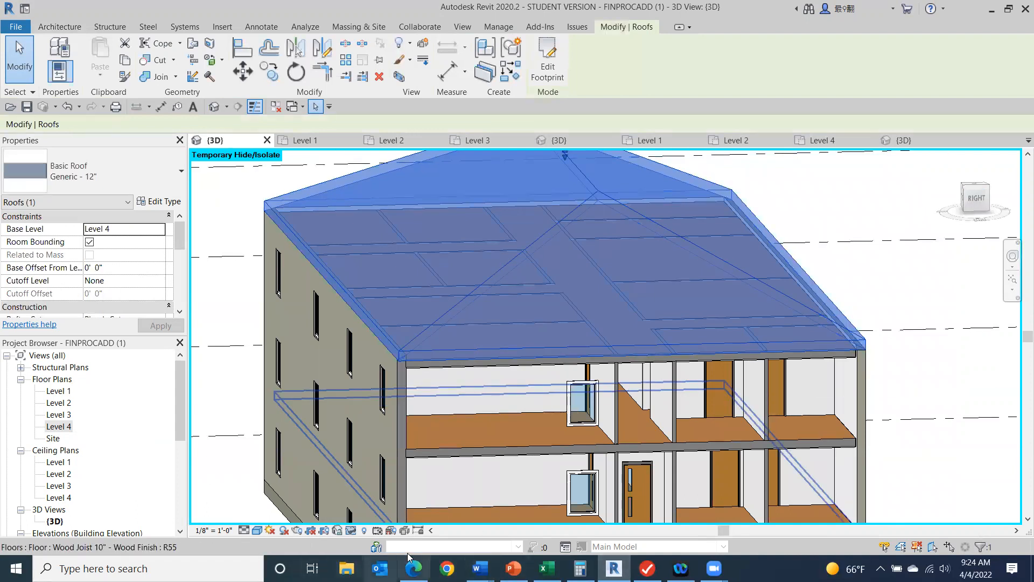
left_click(351, 530)
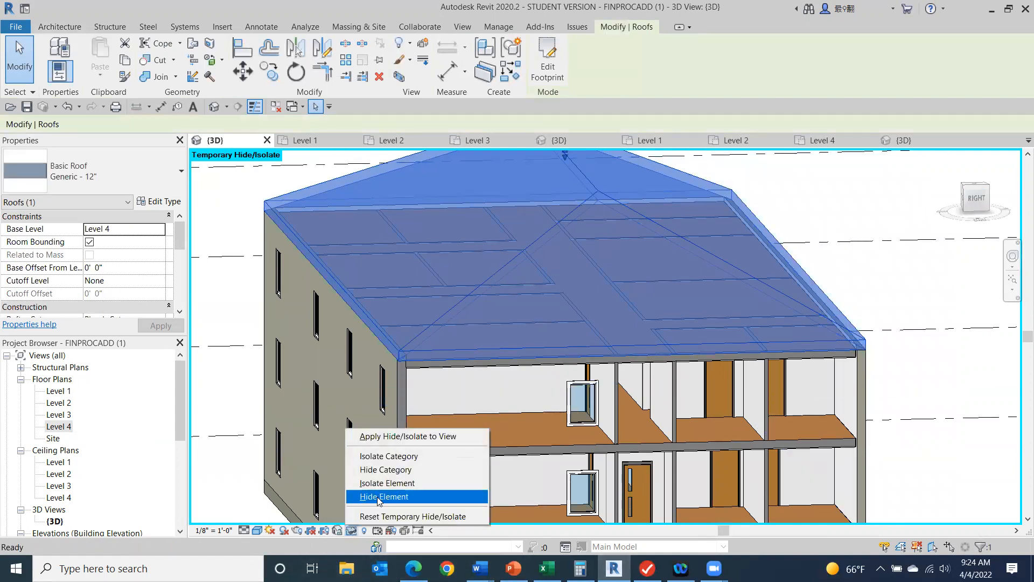
left_click(380, 498)
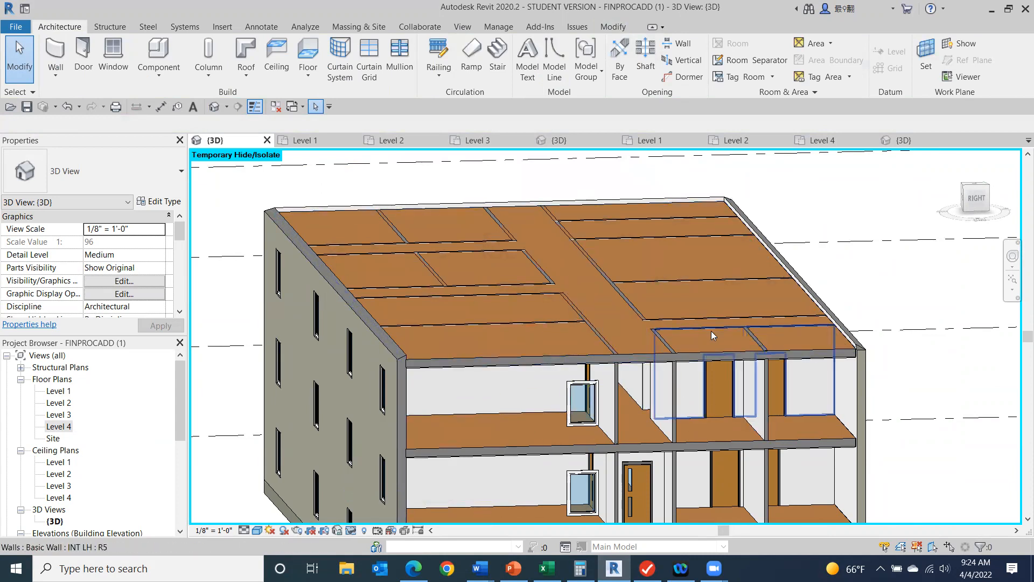
- View the cutaway building from its front-right corner, then consult the Interiors topics in the Word outline and return to Revit
left_click(976, 198)
middle_click_drag(194, 199, 249, 227, "shift")
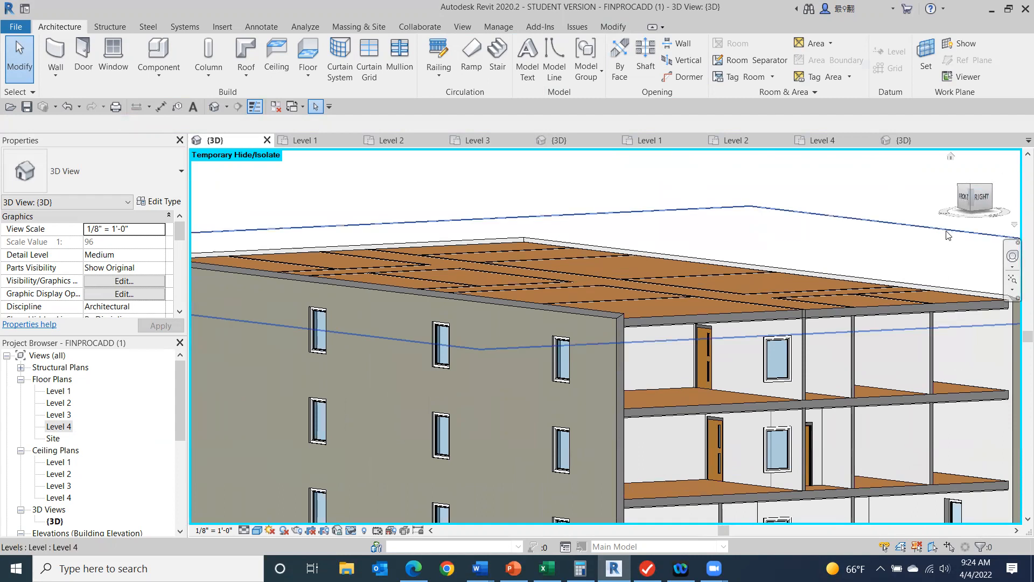
scroll(944, 235, "down", 2)
middle_click_drag(848, 255, 754, 224)
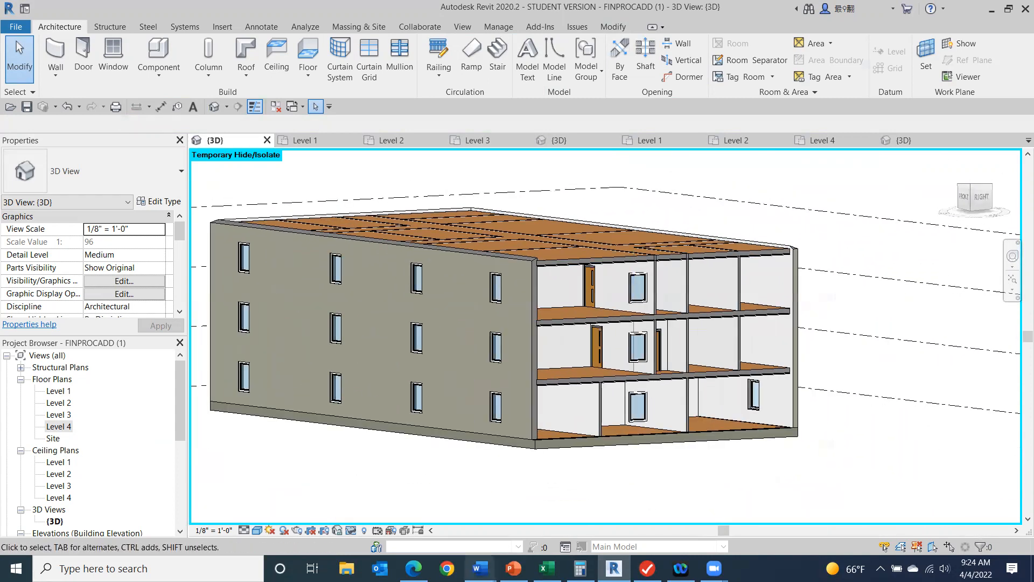
mouse_move(480, 569)
left_click(515, 531)
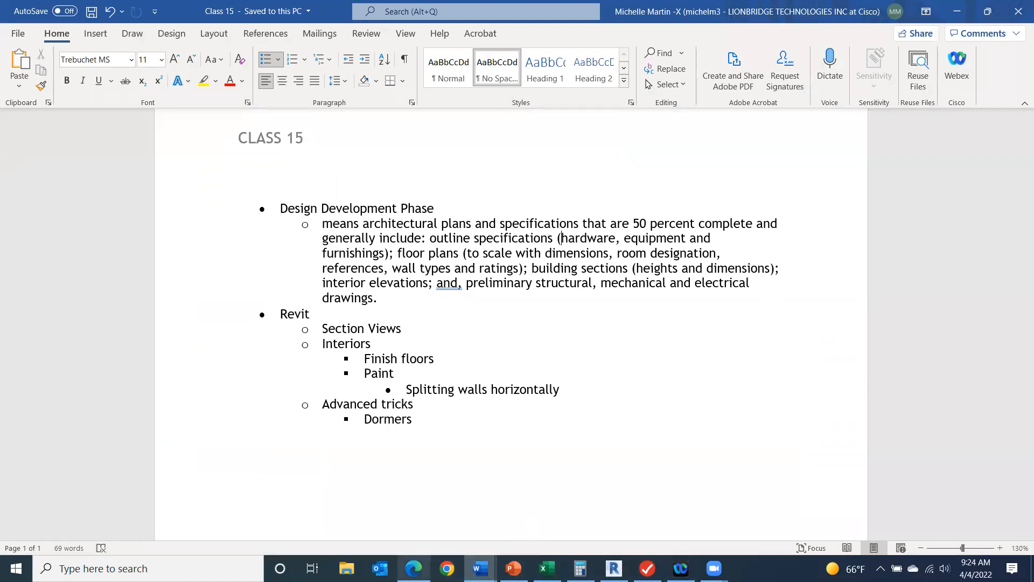
left_click(614, 569)
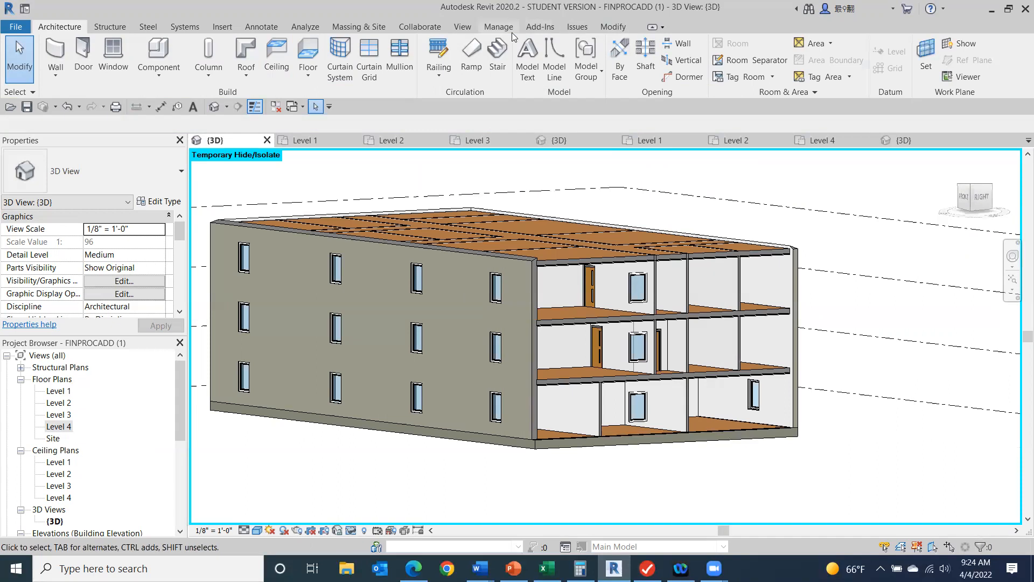
- Create a new material in the project's Material Browser
left_click(509, 28)
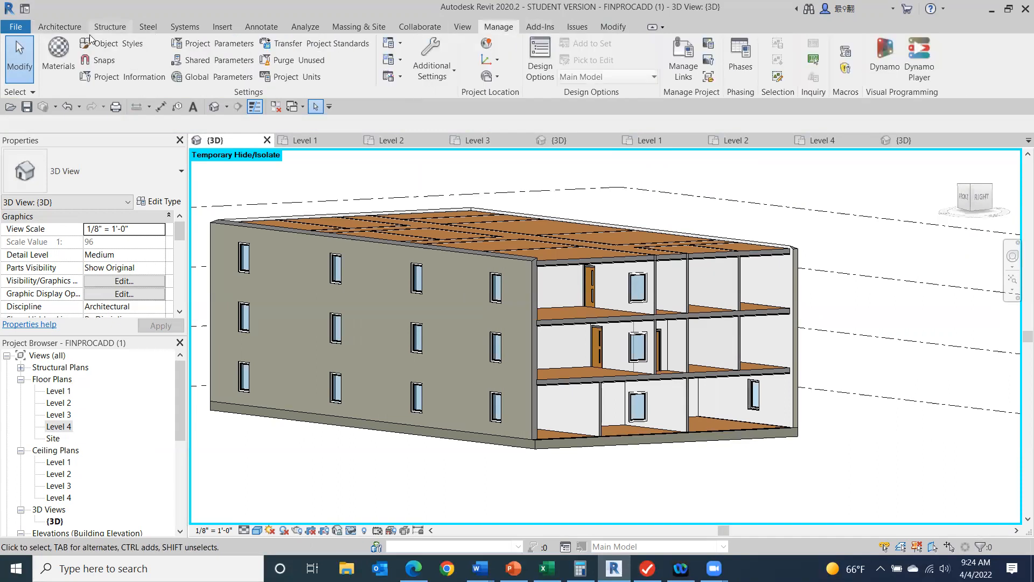
left_click(63, 63)
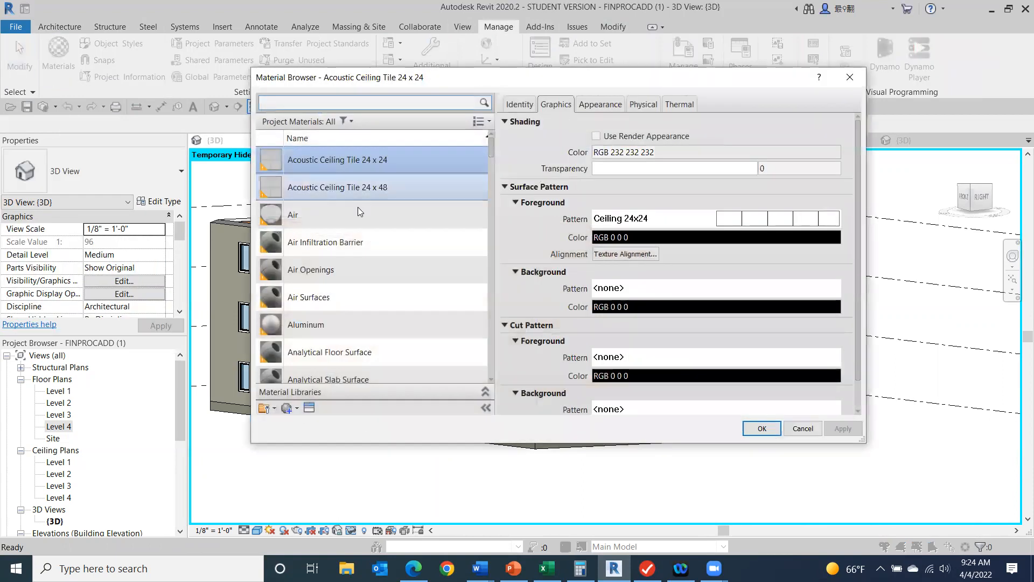
left_click(286, 410)
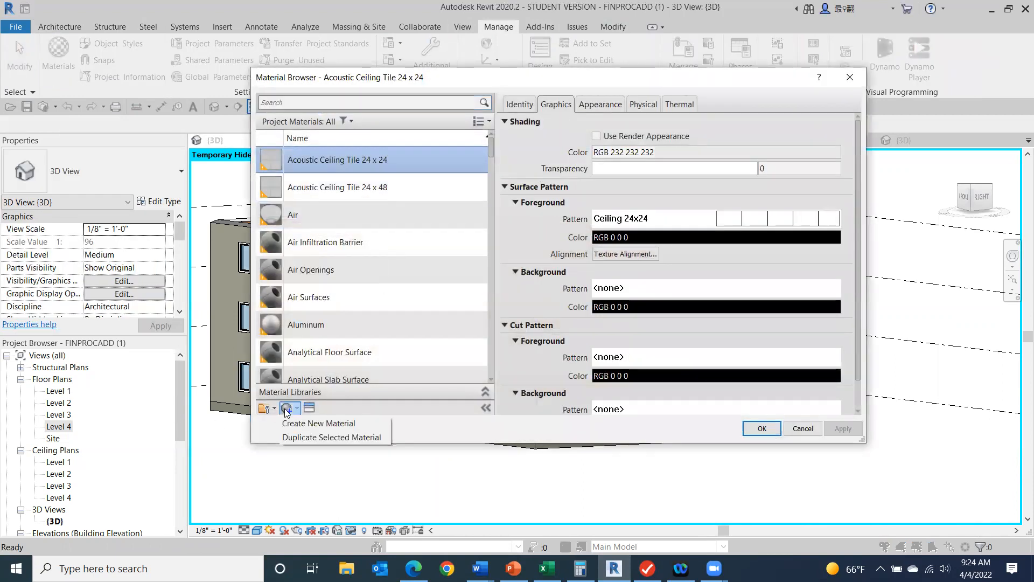
left_click(291, 423)
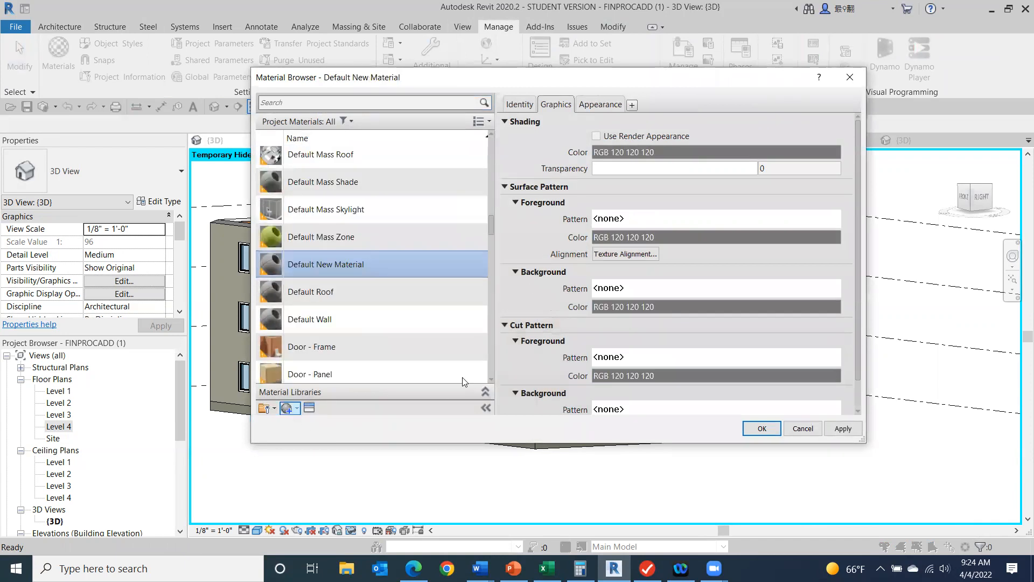
- Rename the new default material as Paint - class
right_click(325, 261)
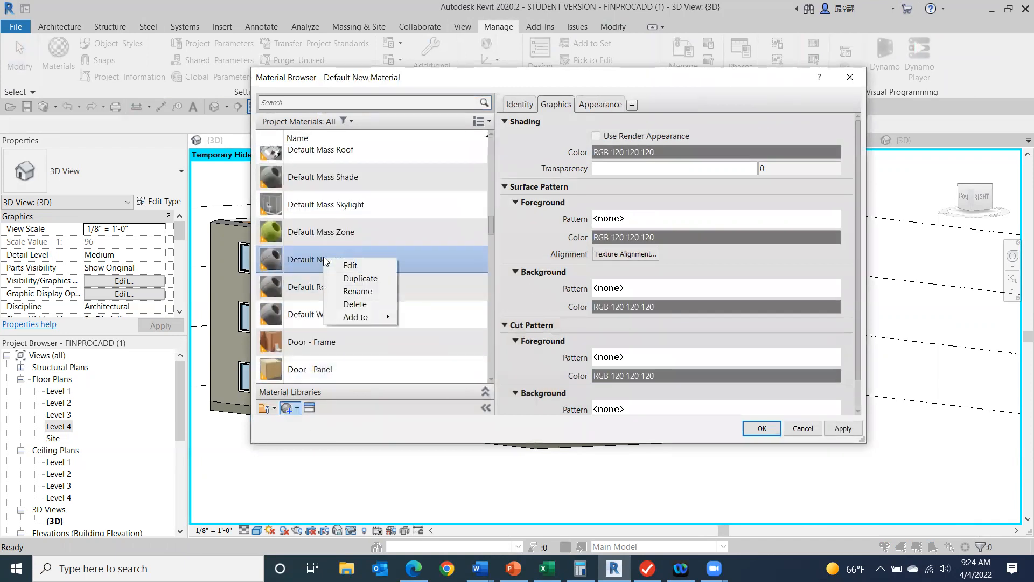
left_click(350, 266)
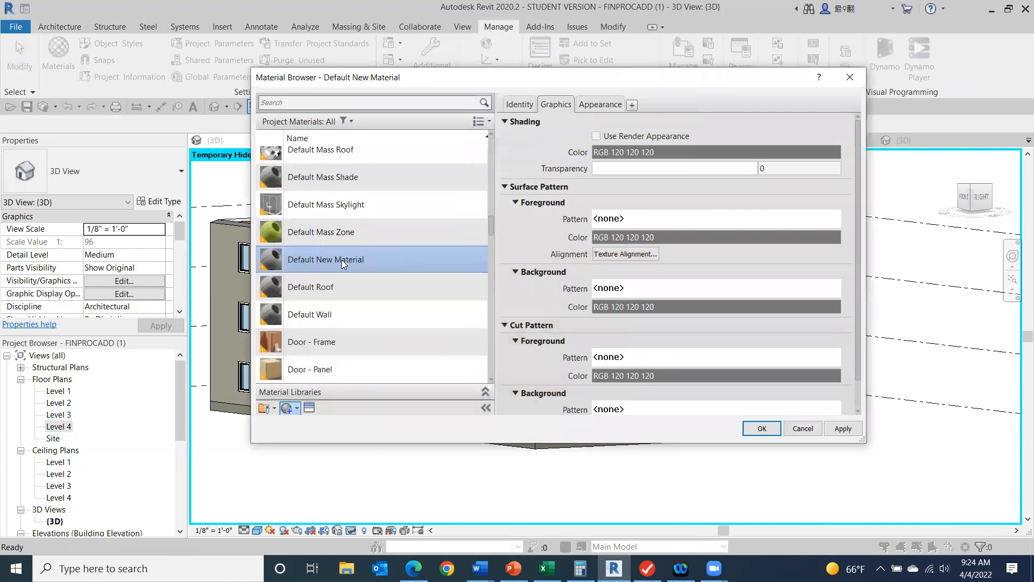
right_click(341, 260)
left_click(359, 295)
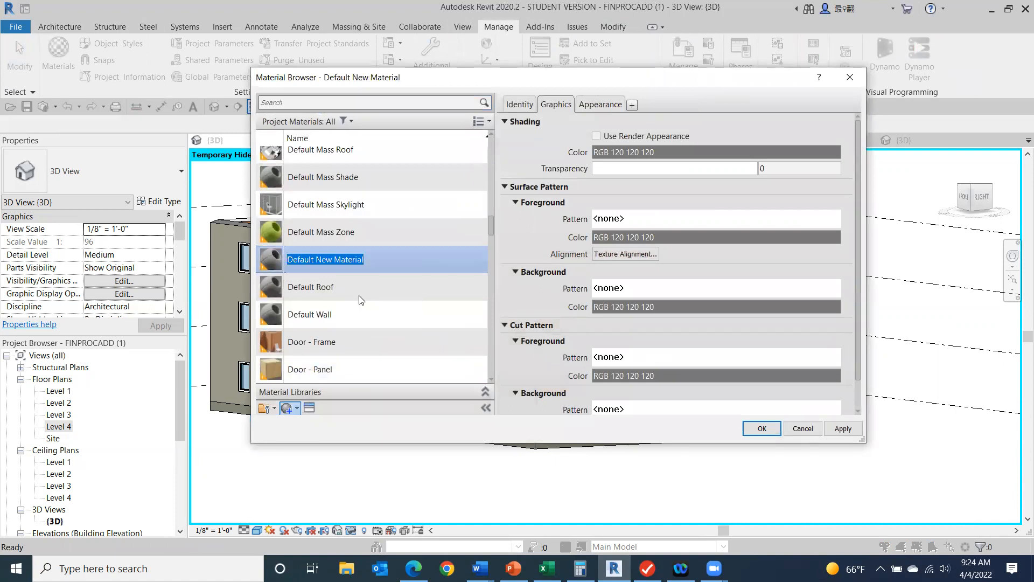
type("Cl")
key("BackSpace")
key("BackSpace")
type("Paing")
key("BackSpace")
type("t - class")
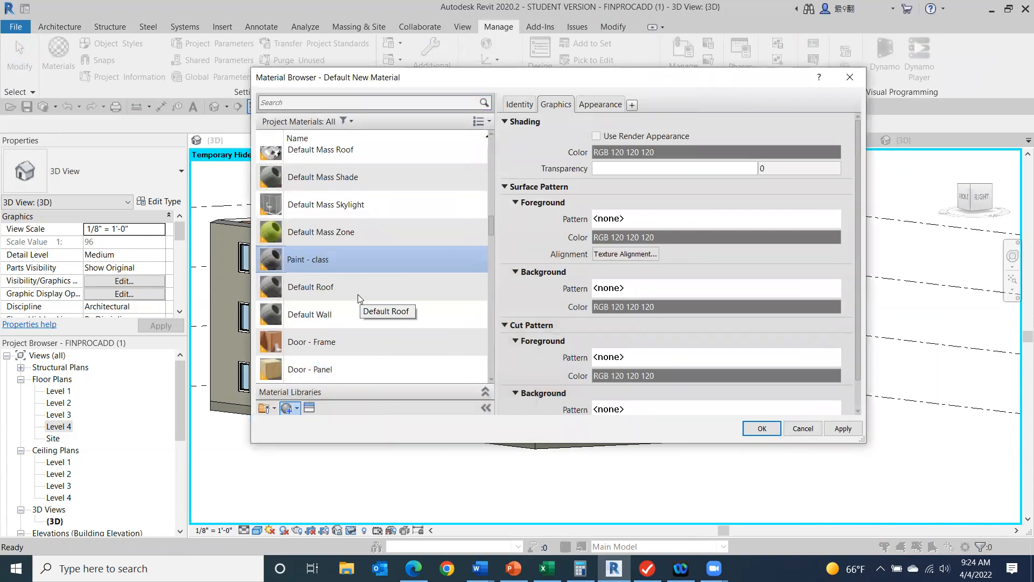
- Assign the Aqua appearance asset to the Paint - class material and use its render appearance for shading
left_click(308, 408)
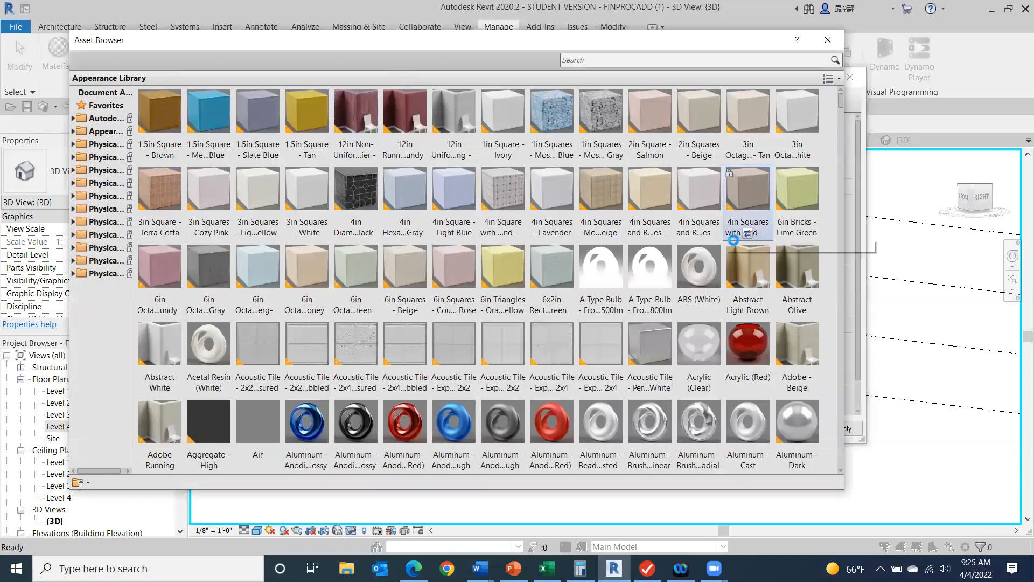
scroll(722, 280, "down", 10)
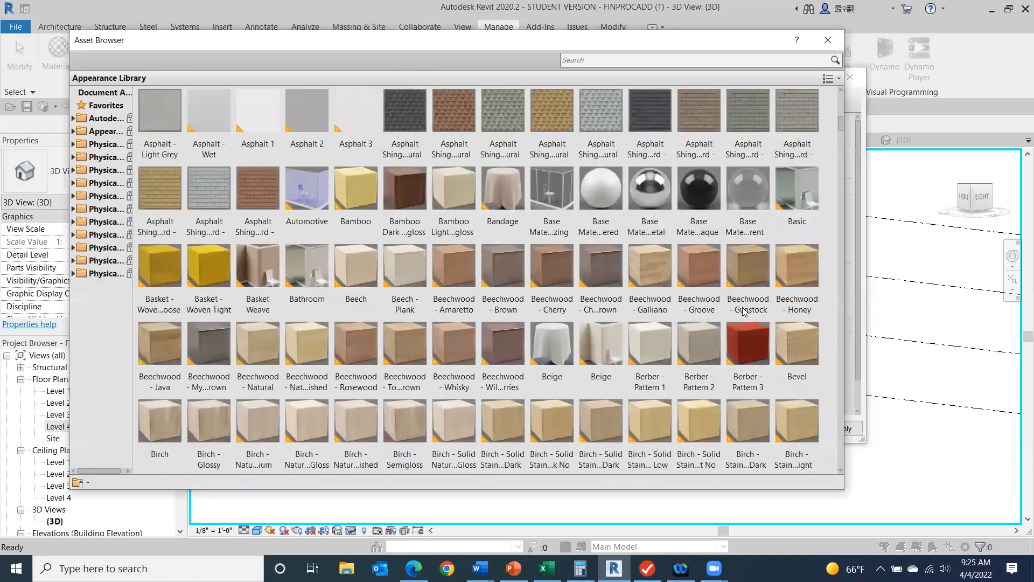
scroll(709, 305, "up", 5)
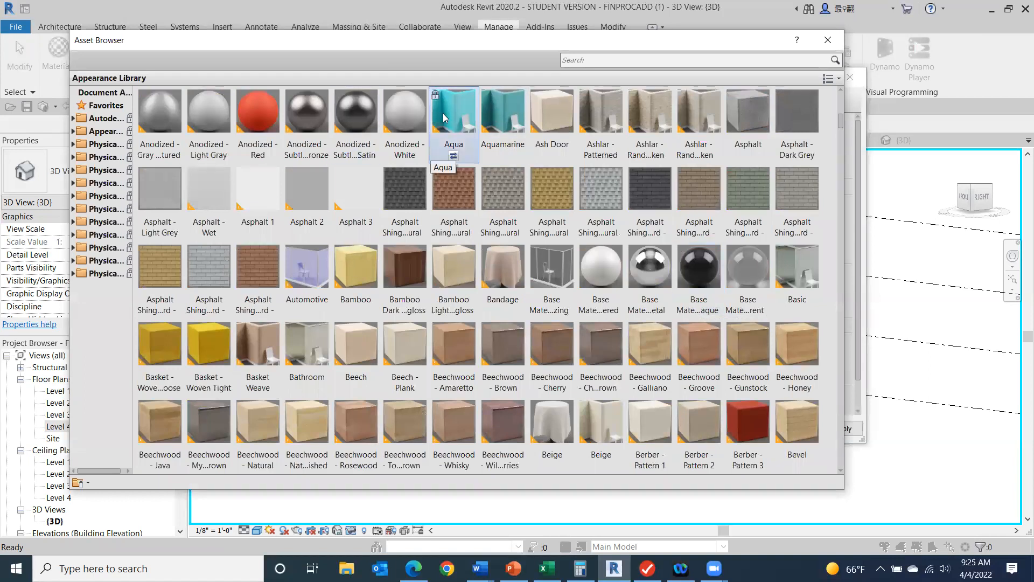
left_click(827, 41)
left_click(542, 105)
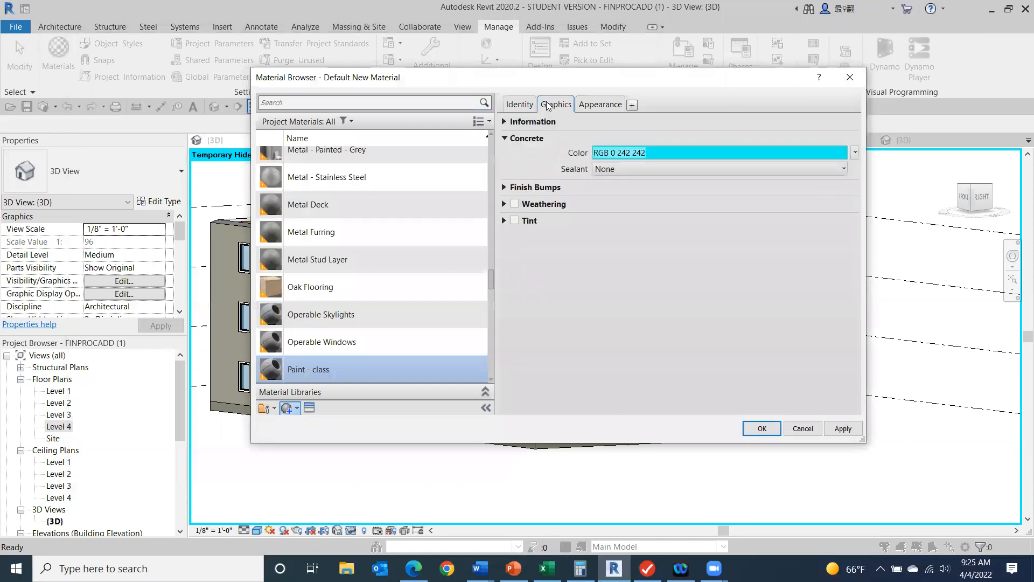
left_click(596, 138)
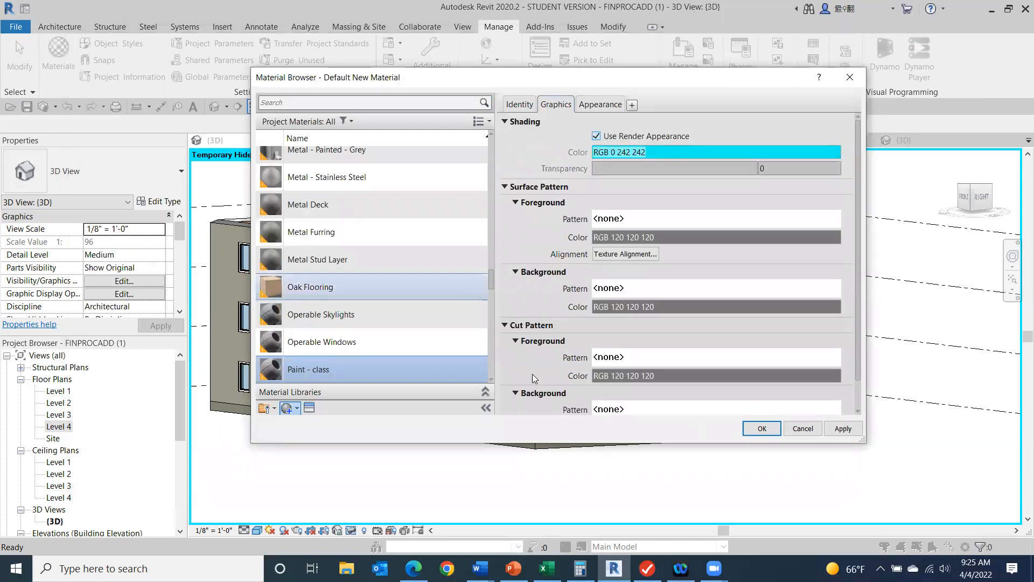
left_click(776, 429)
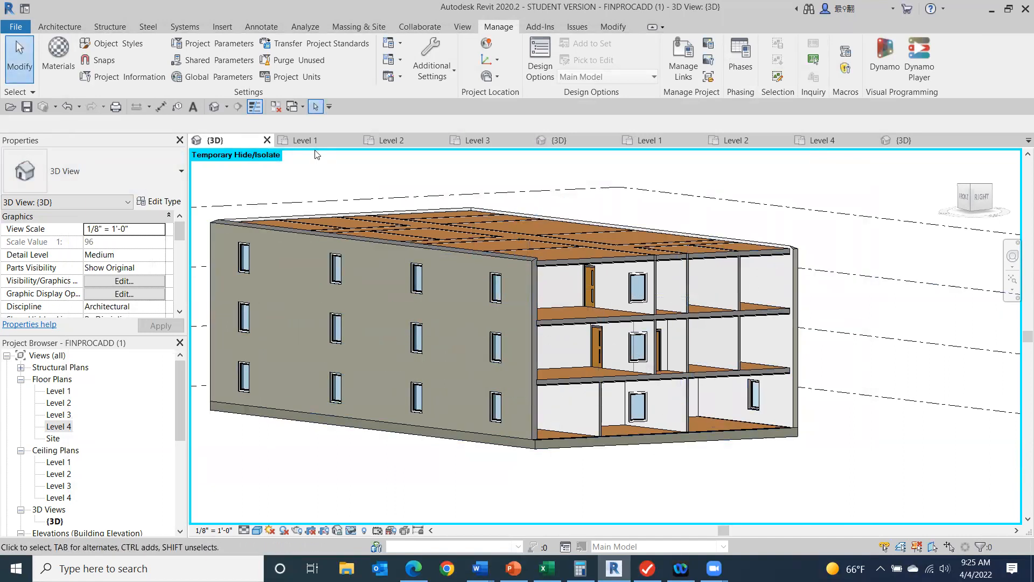
- Paint the inner face of the building's rear exterior wall with the Paint - class material
left_click(612, 30)
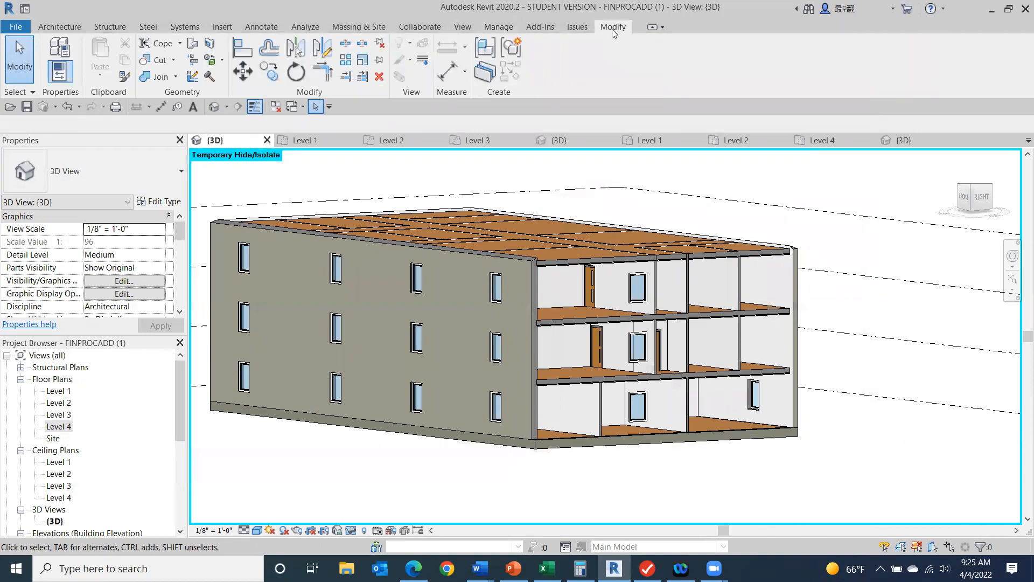
left_click(221, 61)
left_click(221, 75)
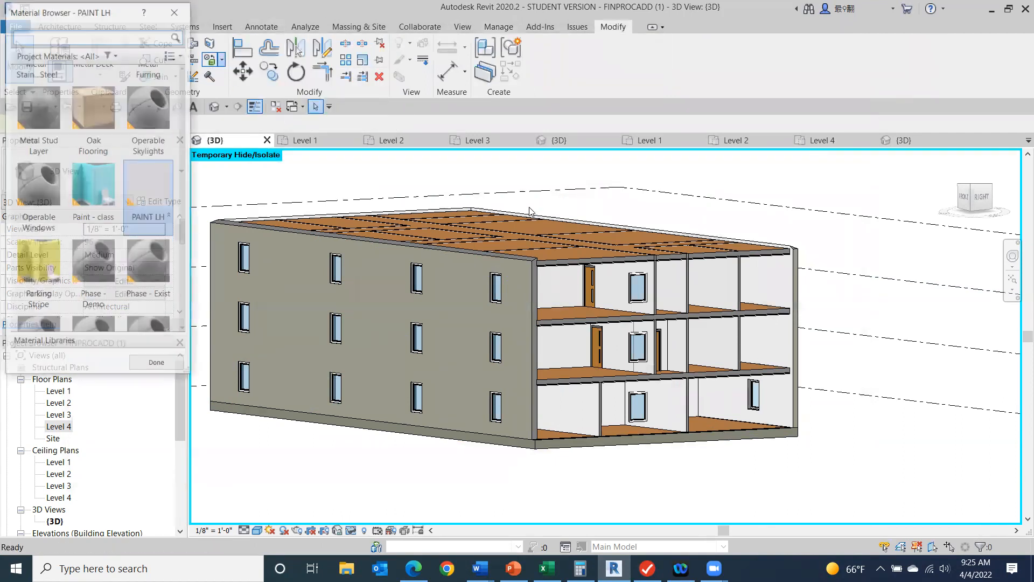
left_click(106, 193)
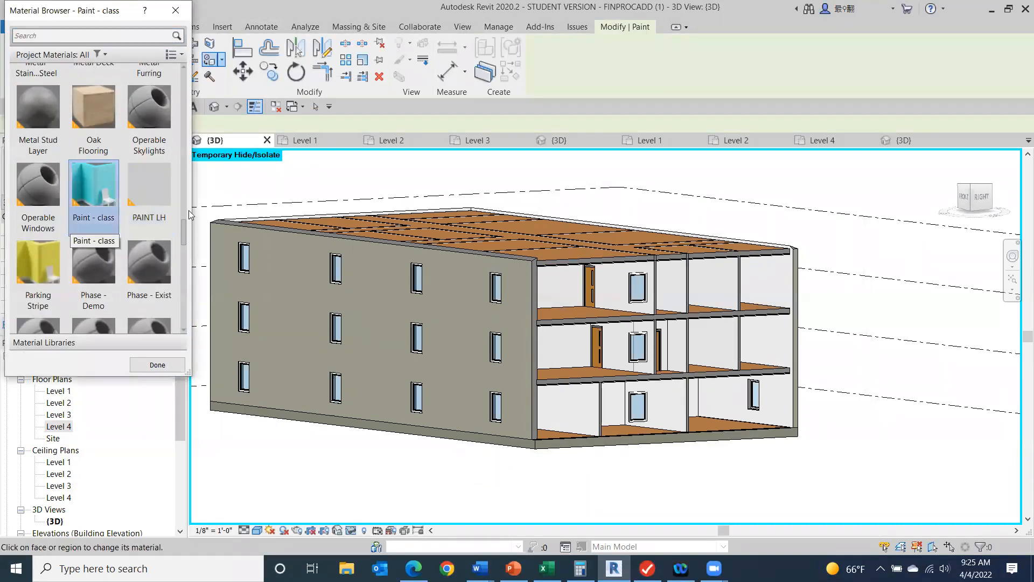
left_click(781, 280)
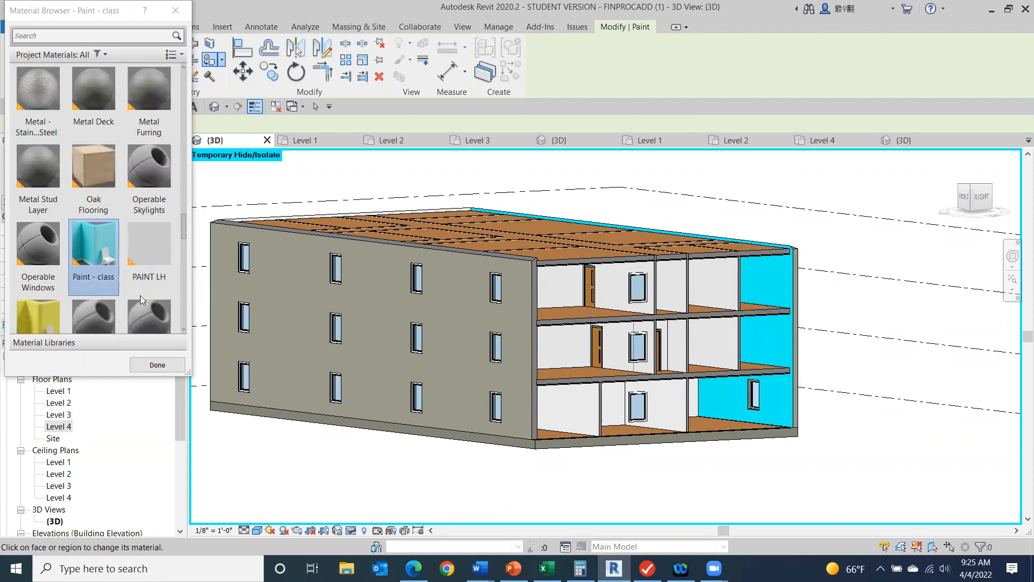
left_click(158, 365)
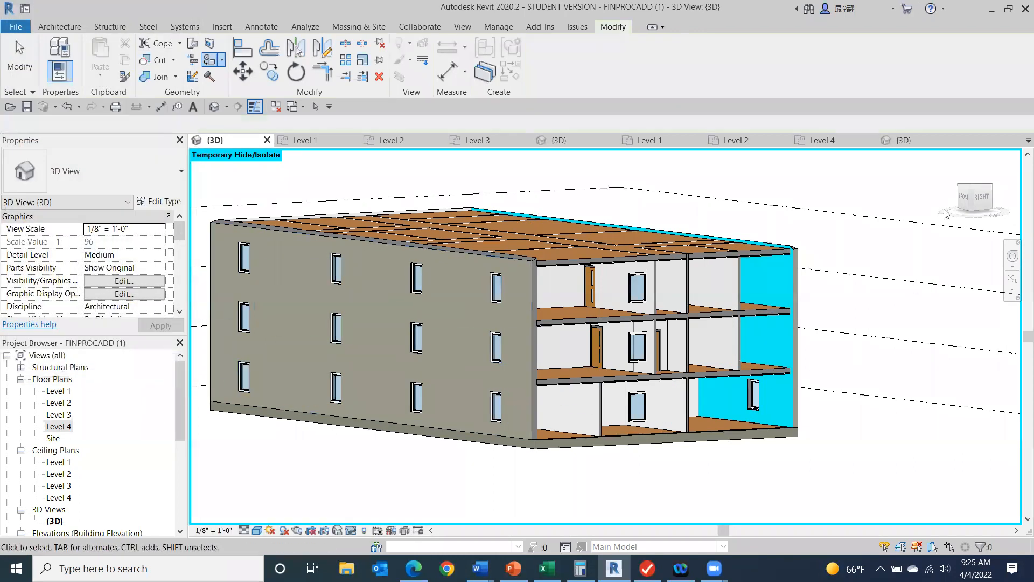
key("Escape")
- Remove the paint from the inner face of the rear exterior wall and view the building from its front-right corner
left_click(983, 202)
mouse_move(919, 214)
left_mouse_down()
mouse_move(828, 213)
mouse_move(950, 216)
mouse_move(958, 227)
mouse_move(946, 230)
left_mouse_up()
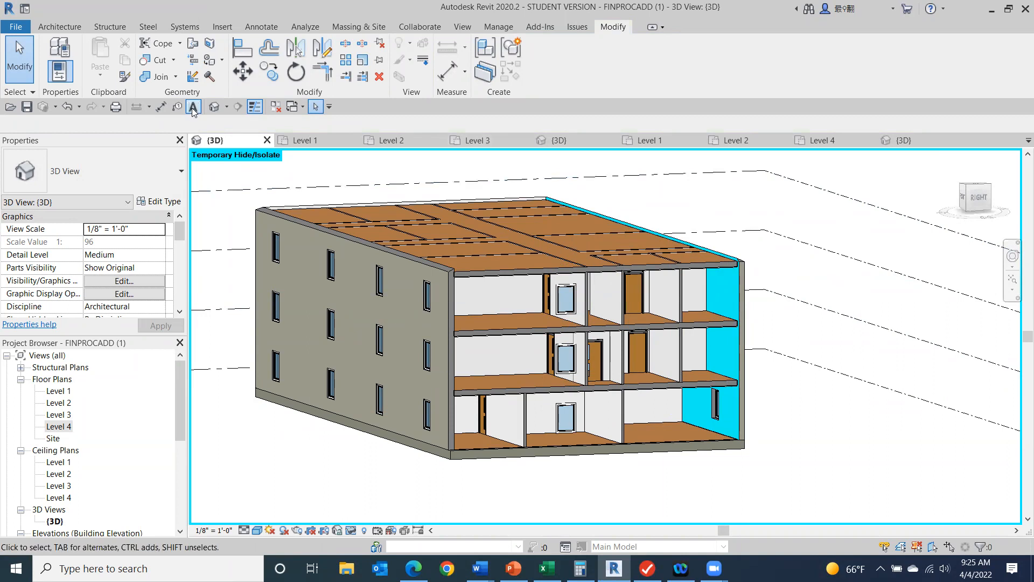
left_click(222, 59)
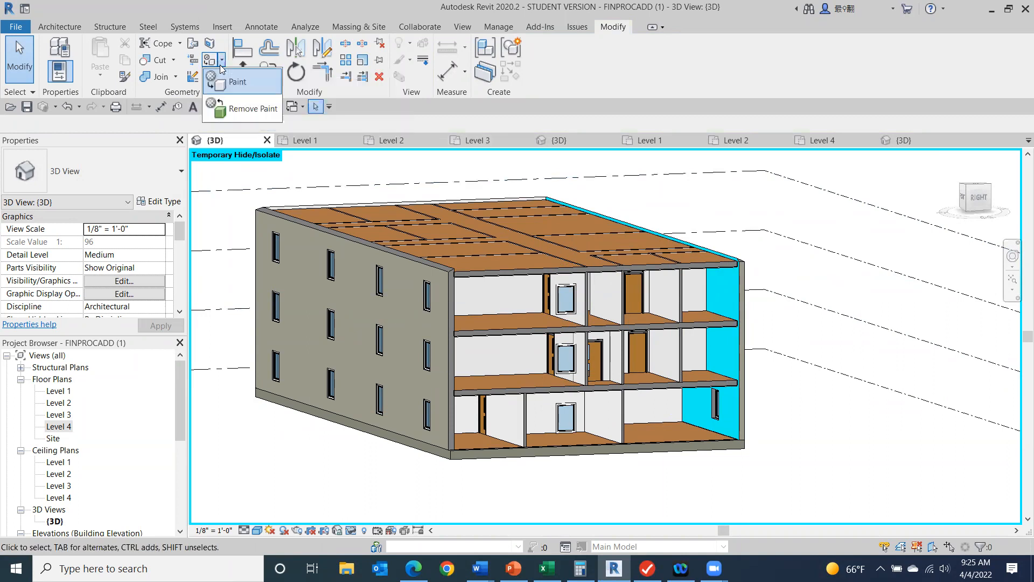
left_click(227, 109)
left_click(729, 359)
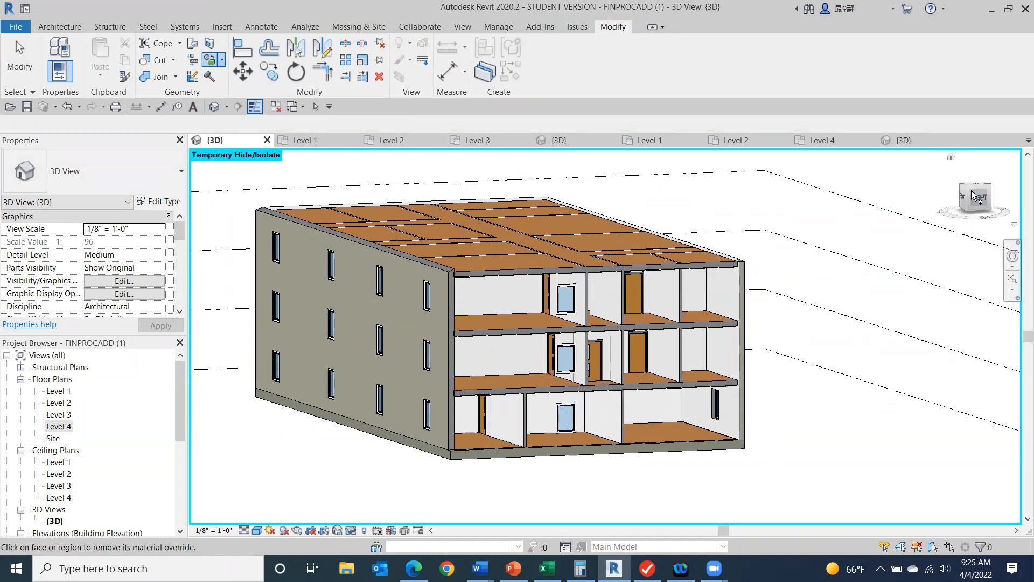
left_click_drag(974, 196, 838, 300)
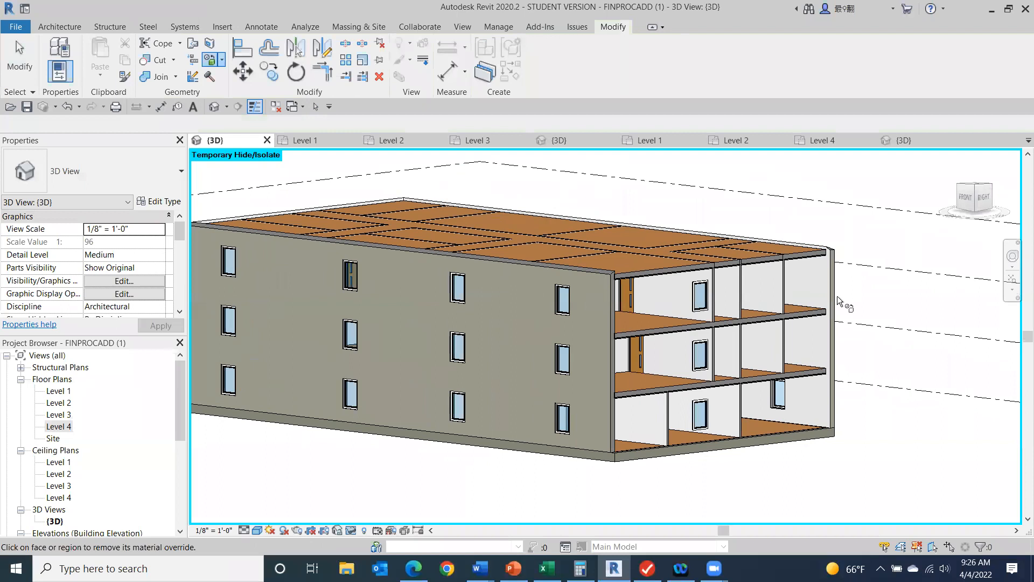
- Split the rear exterior wall in the Level 2 floor plan where the corner rooms' partition meets it
double_click(60, 403)
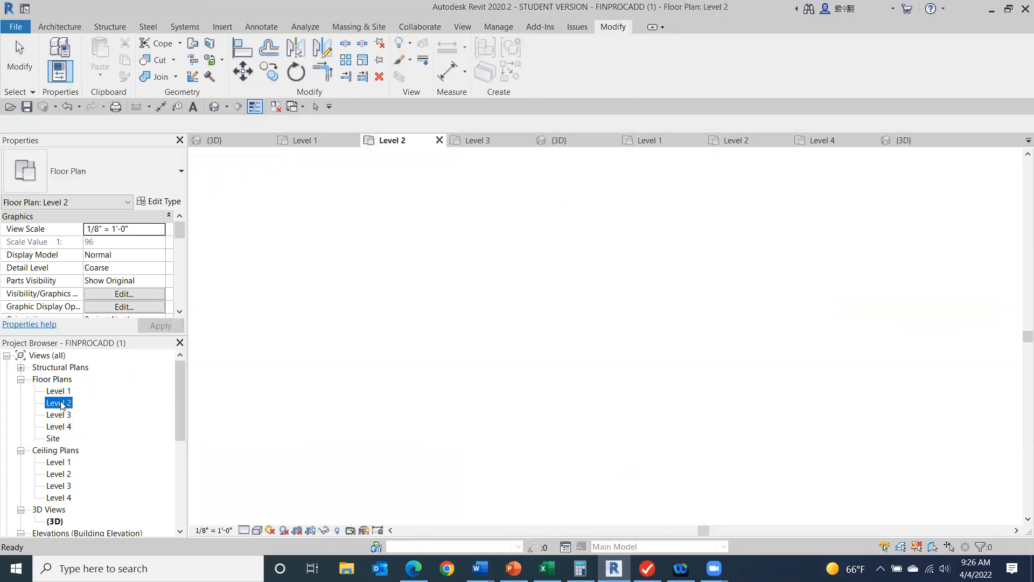
scroll(641, 257, "up", 4)
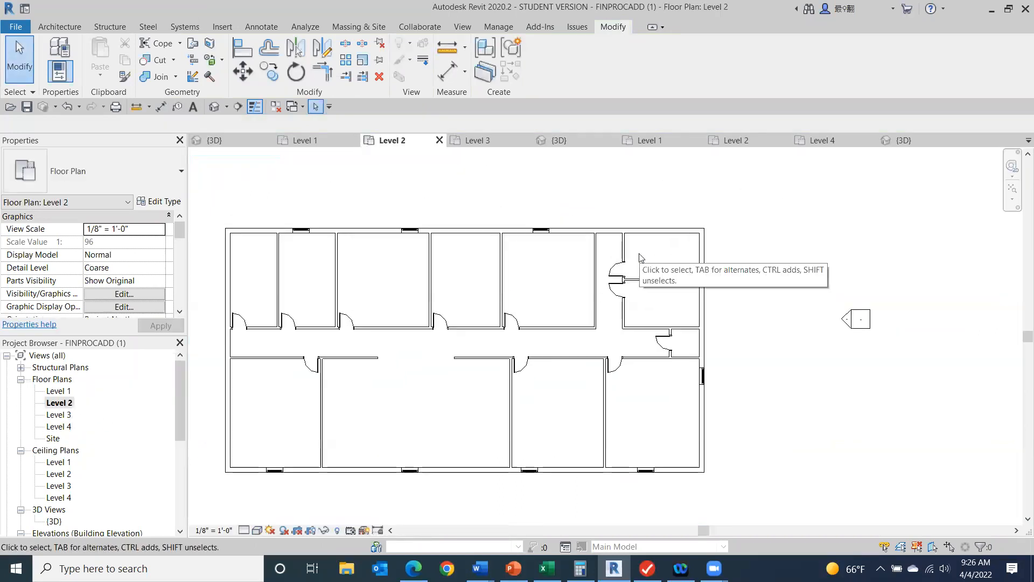
middle_click_drag(658, 284, 648, 325)
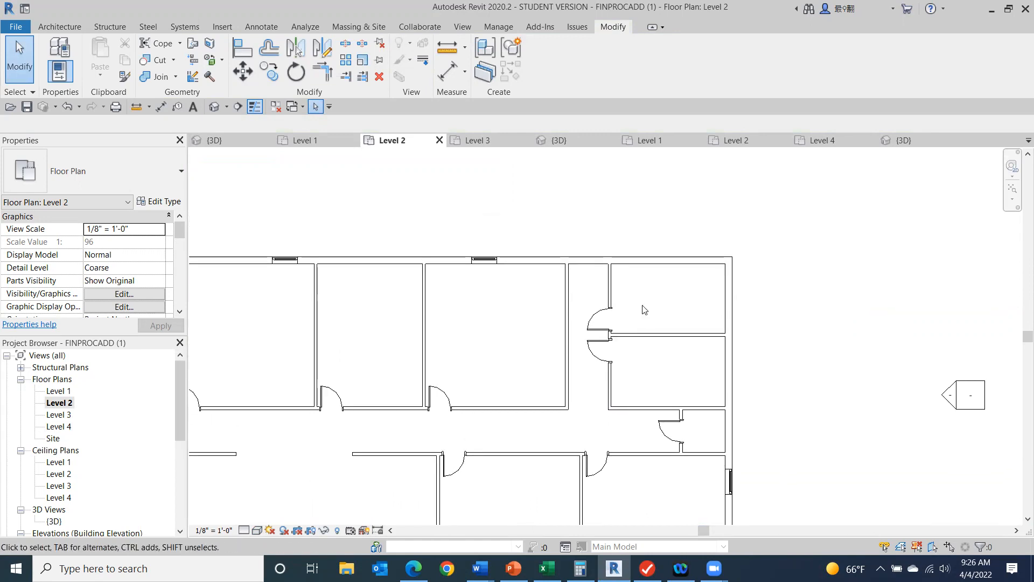
left_click(346, 44)
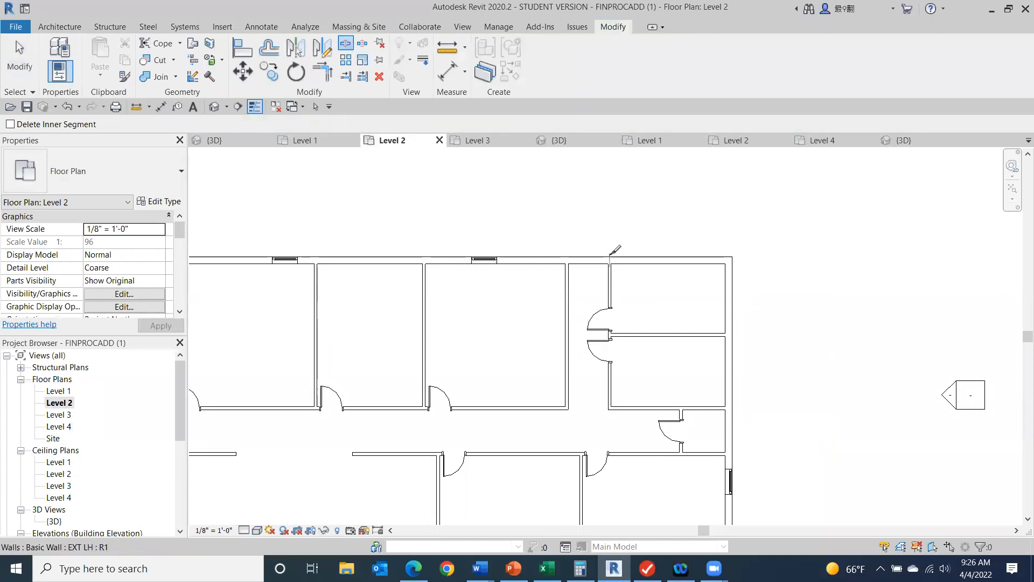
scroll(612, 254, "up", 3)
scroll(610, 254, "up", 2)
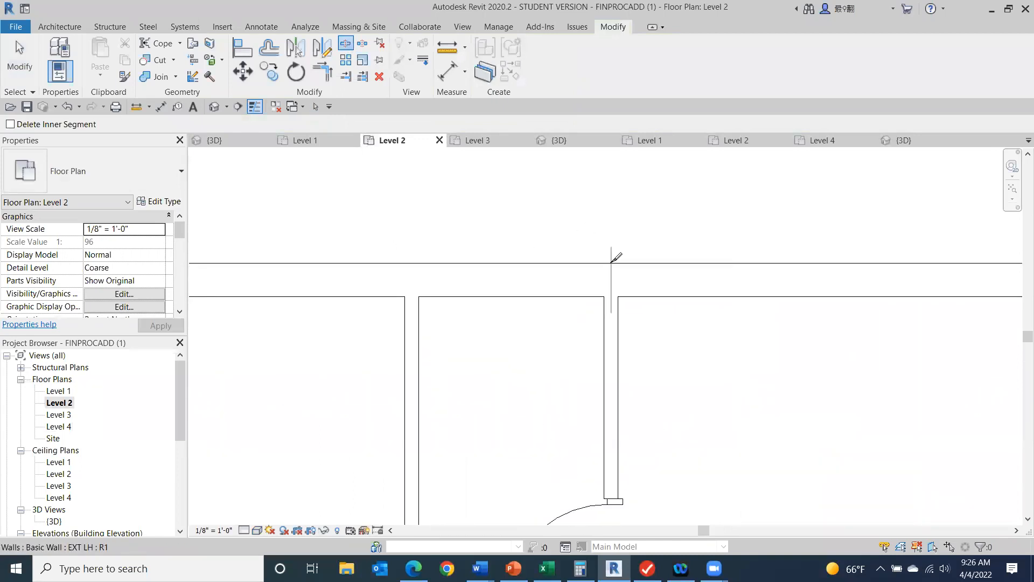
left_click(611, 263)
scroll(410, 216, "down", 1)
scroll(256, 162, "down", 3)
left_click(19, 59)
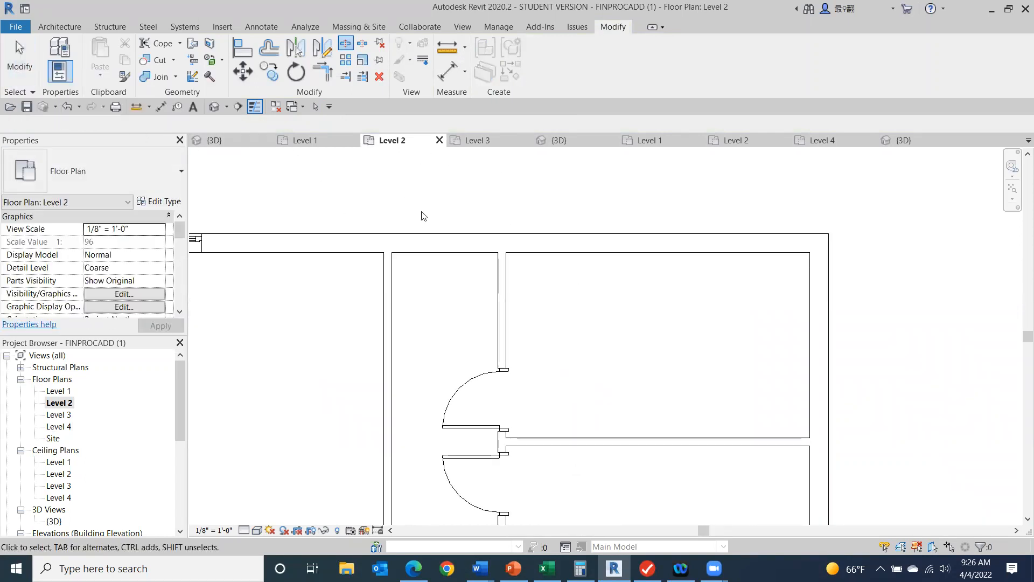
scroll(451, 179, "down", 1)
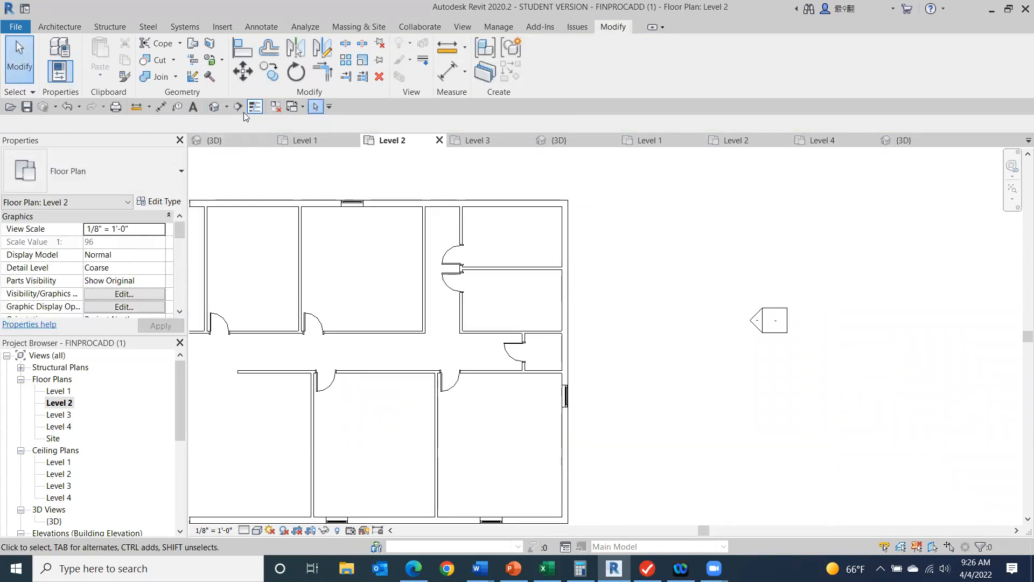
- Paint the split rear wall segment in the Level 2 corner room with the Paint - class material in the 3D view
left_click(217, 107)
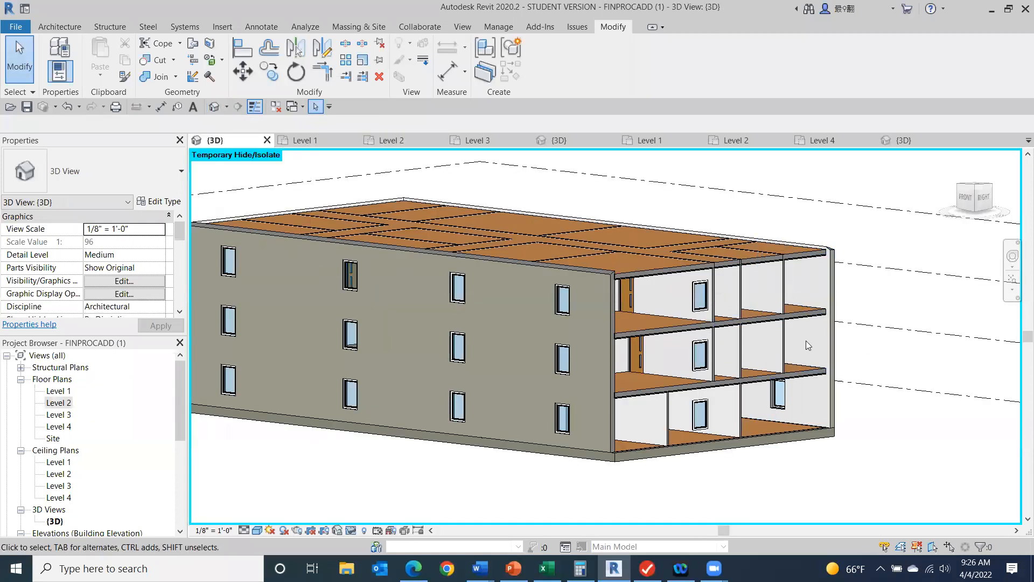
left_click(220, 60)
left_click(217, 78)
middle_click_drag(700, 355, 571, 355, "shift")
left_click(699, 301)
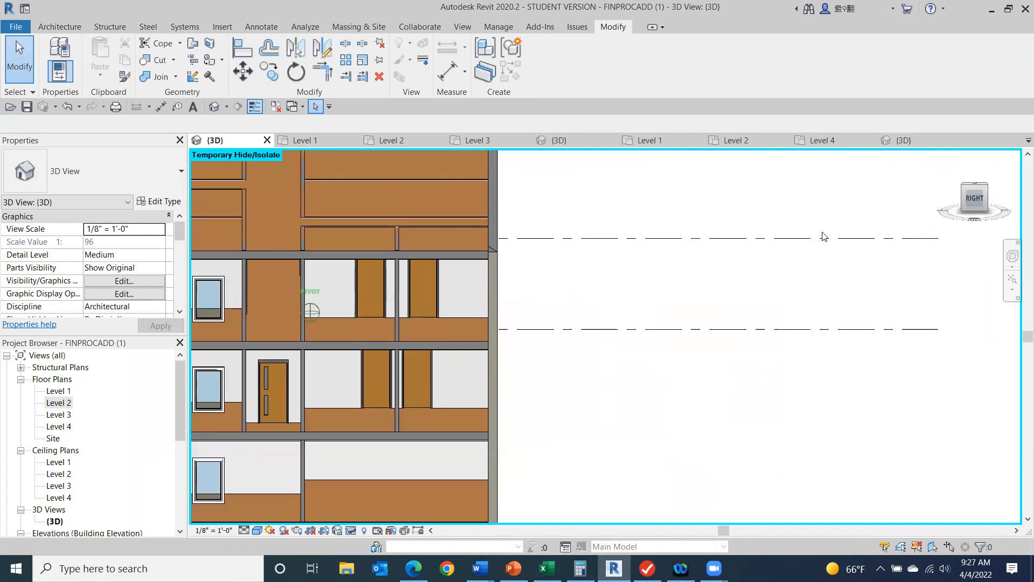
middle_click_drag(821, 231, 942, 237, "shift")
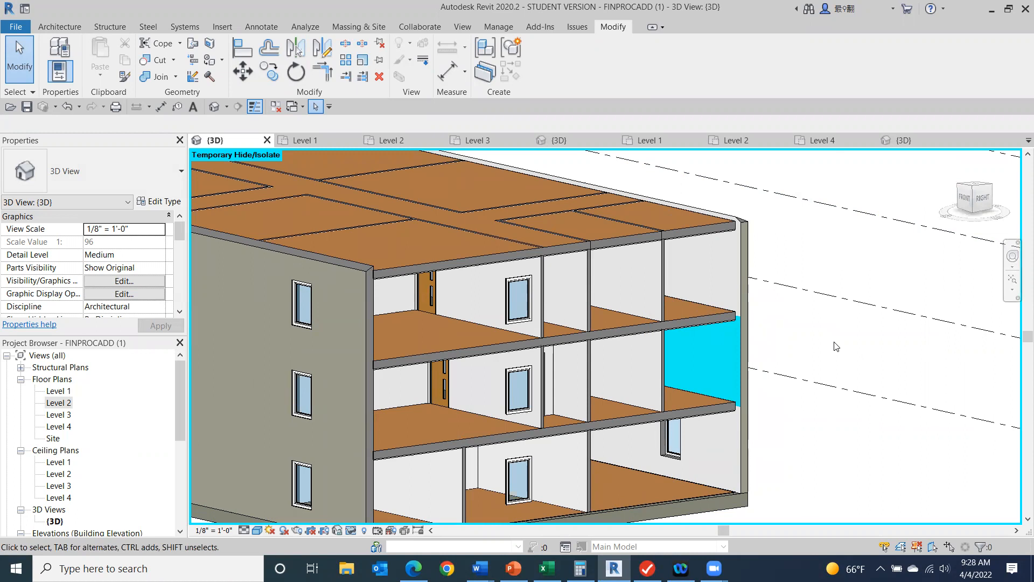
- Reset the temporary hide/isolate in the 3D view to bring back the roof and end wall
left_click(350, 530)
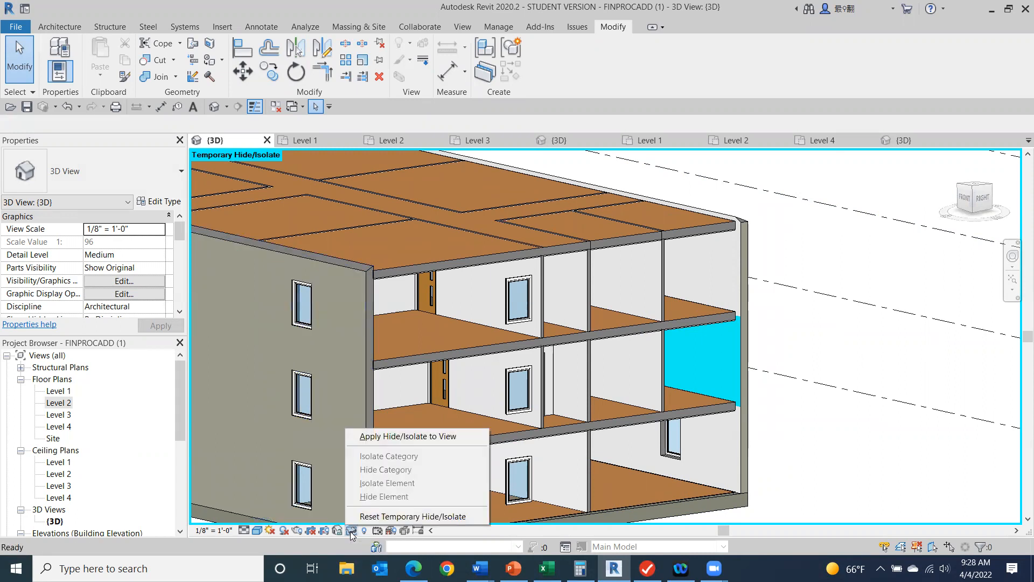
left_click(412, 515)
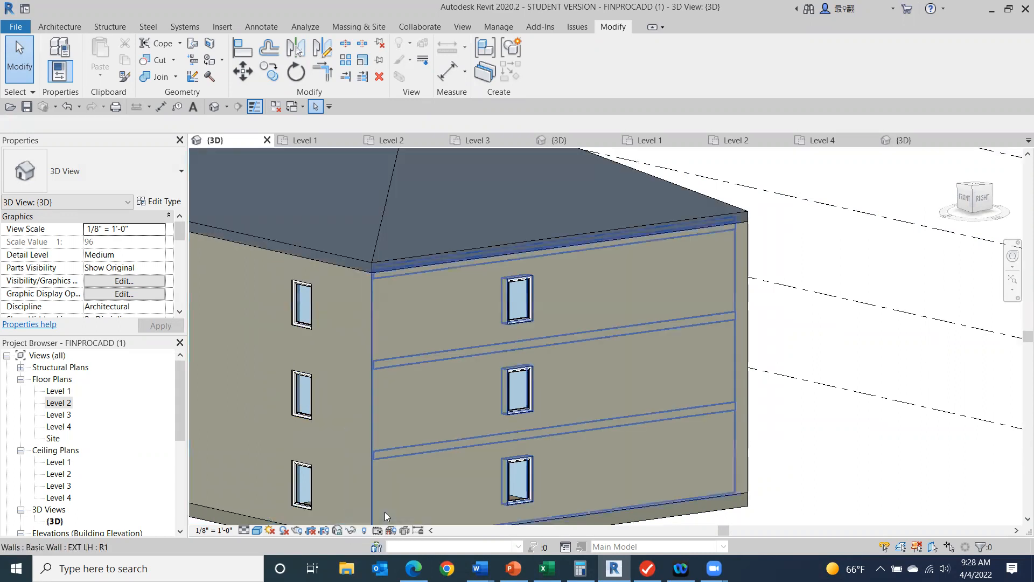
- Switch to Chrome and search Google for "dormer windows" to view example images
scroll(830, 324, "down", 1)
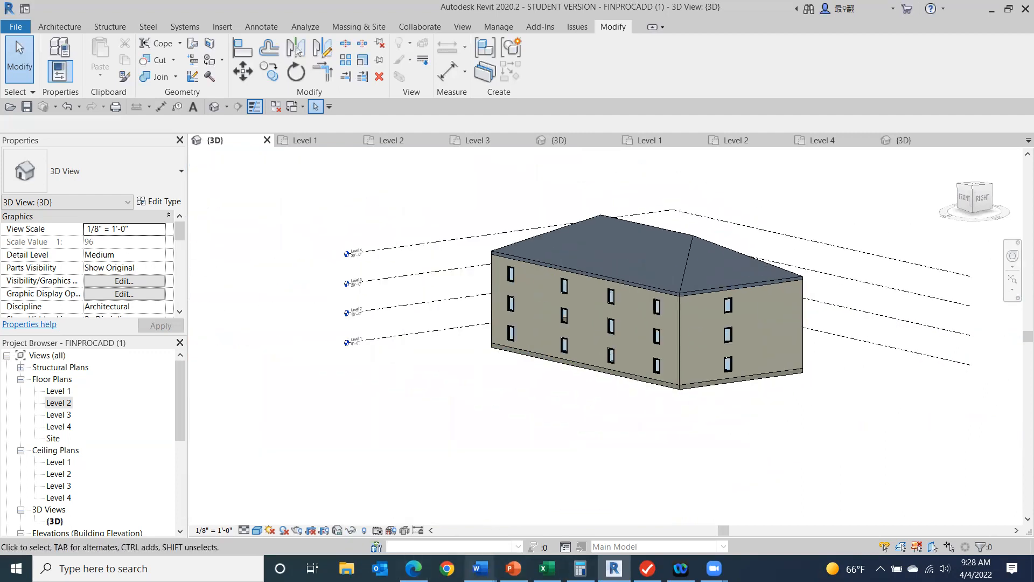
left_click(447, 568)
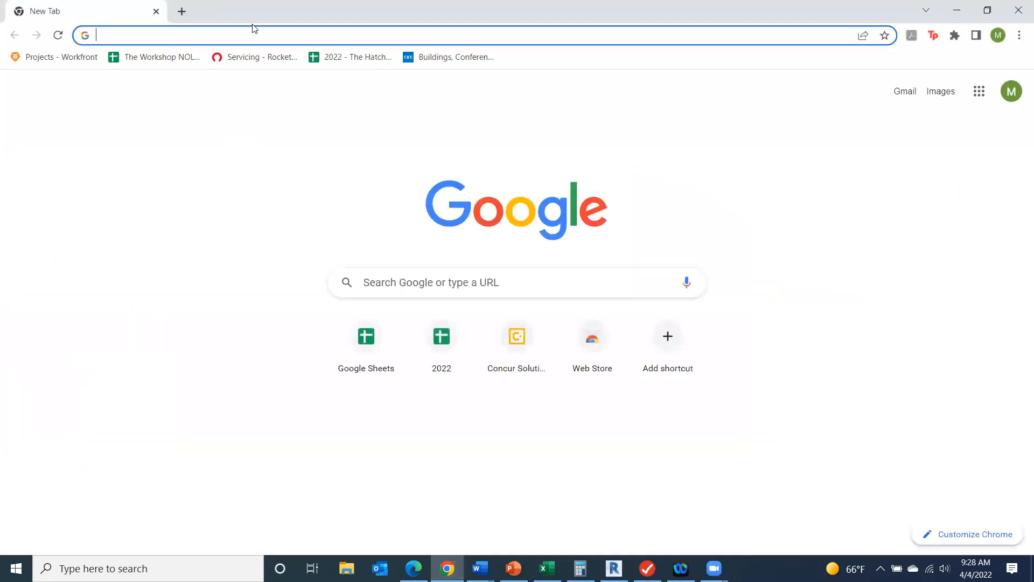
left_click(414, 280)
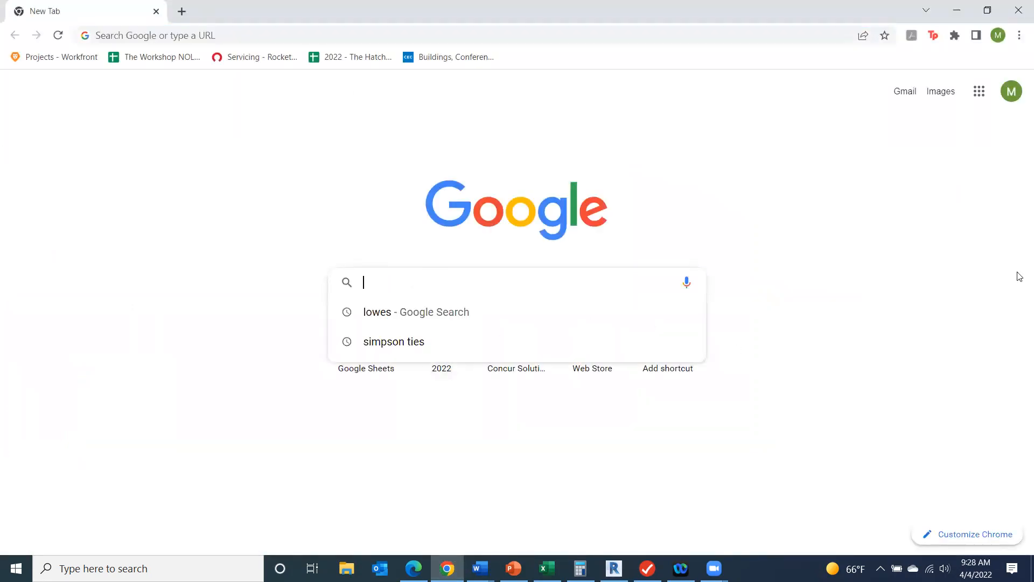
type("dormer ")
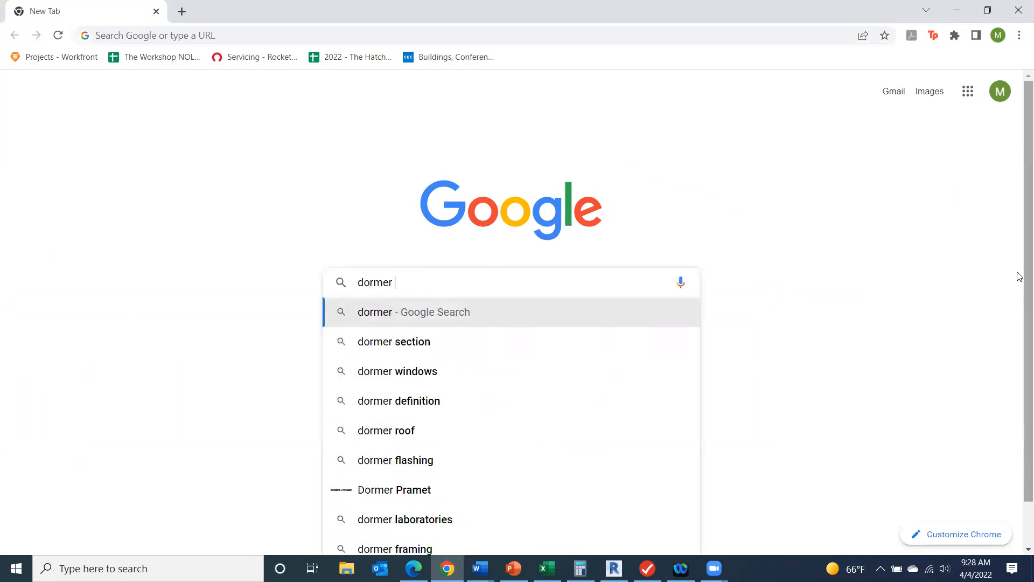
type("win")
key("Return")
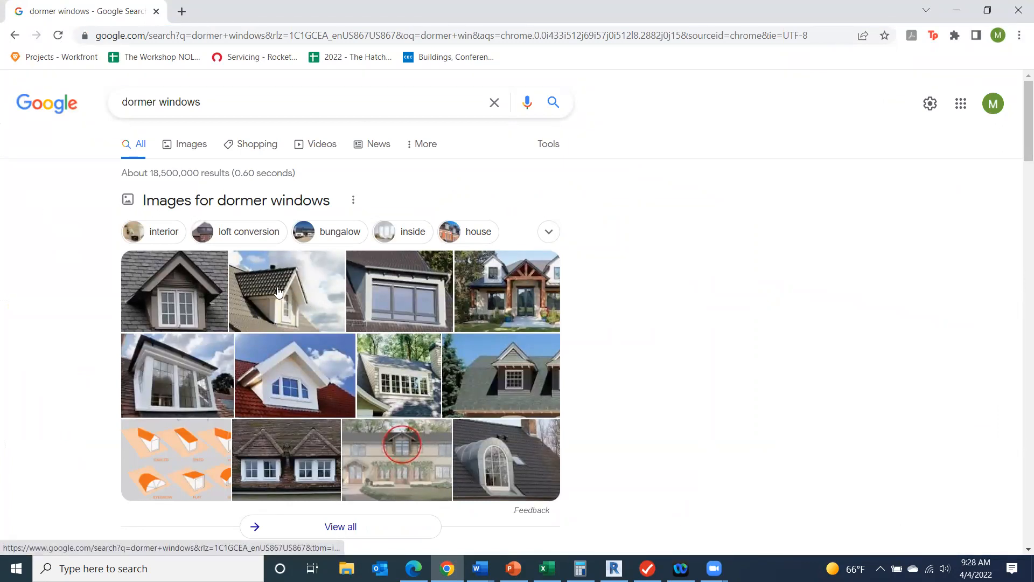
- Return to Revit and create a new project from the Architectural Template
key("alt+Tab")
middle_click_drag(560, 365, 601, 380)
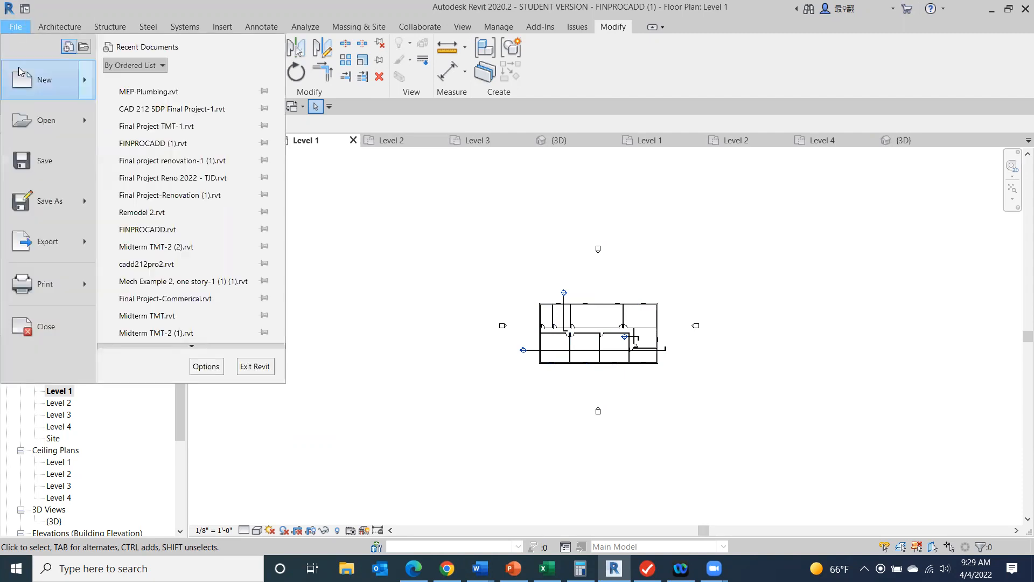
mouse_move(28, 78)
left_click(224, 92)
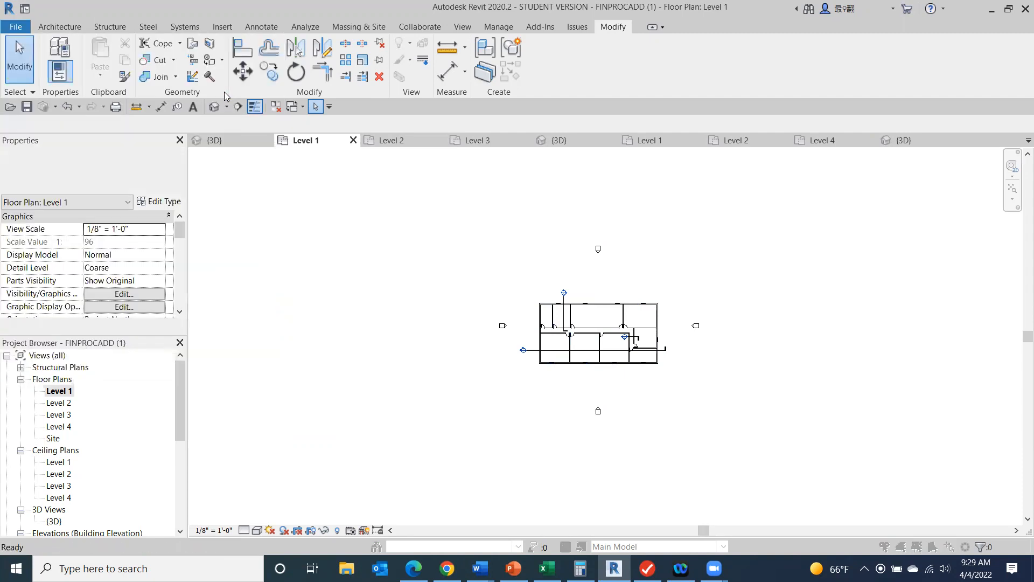
left_click(560, 255)
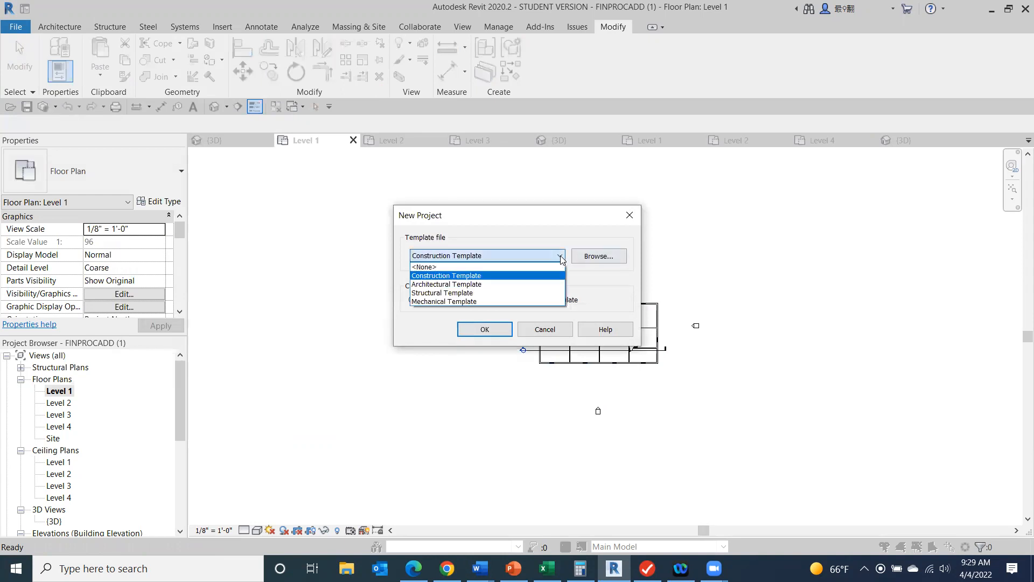
left_click(540, 284)
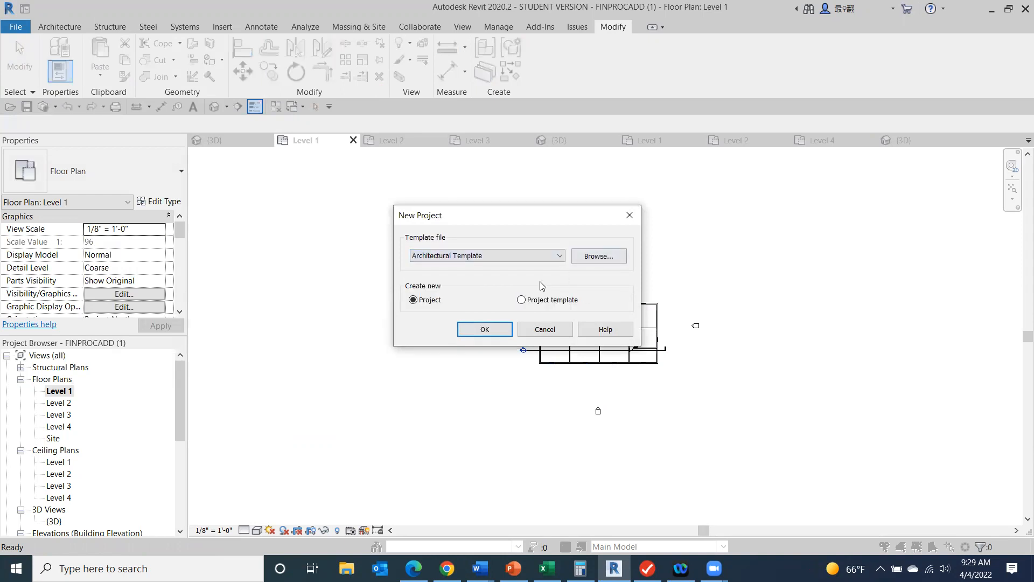
left_click(486, 325)
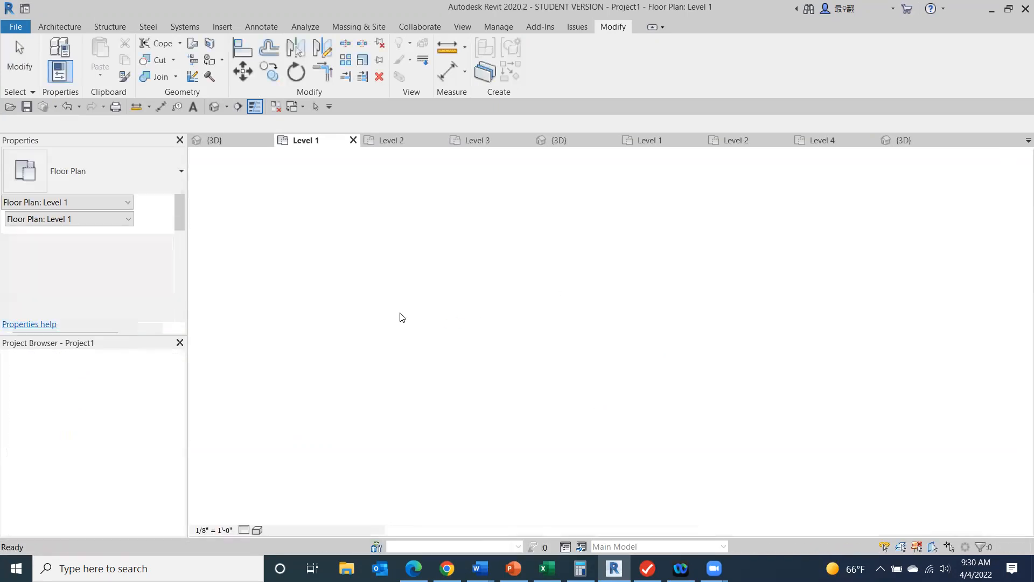
- Draw a 60' by 36' rectangle of Generic - 8" walls between the elevation markers in the Level 1 plan
middle_click_drag(613, 305, 475, 303)
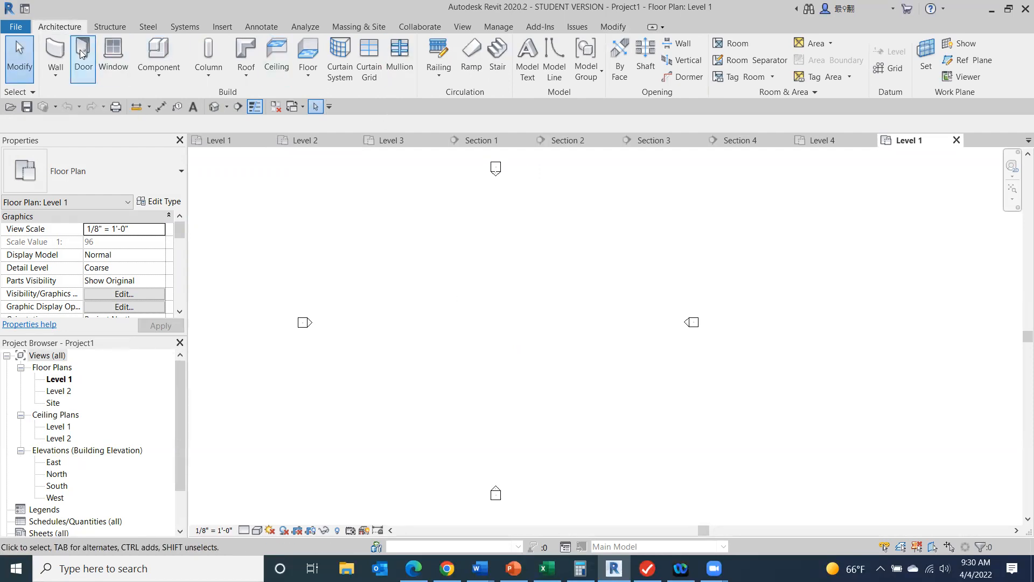
left_click(57, 56)
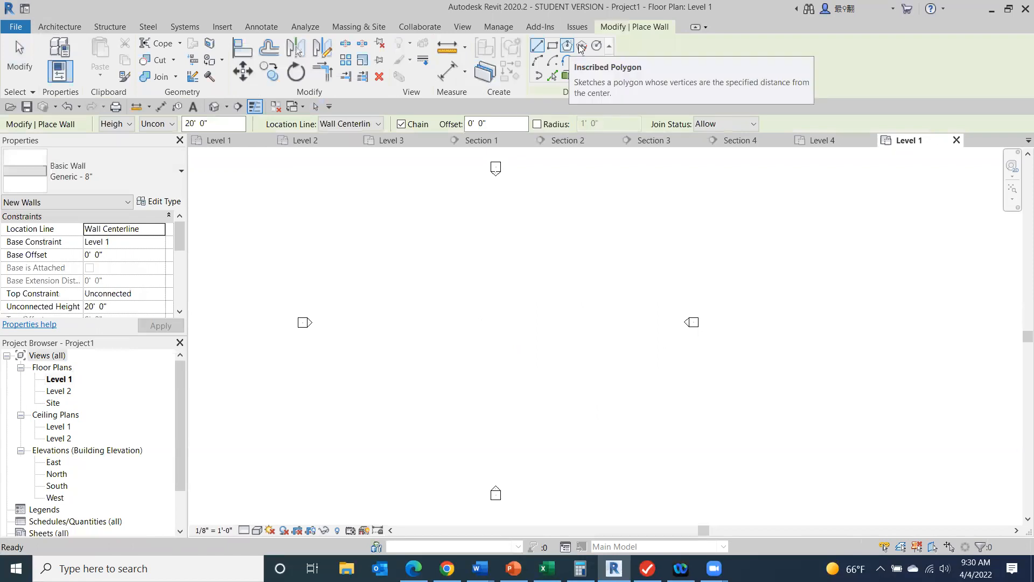
left_click(553, 46)
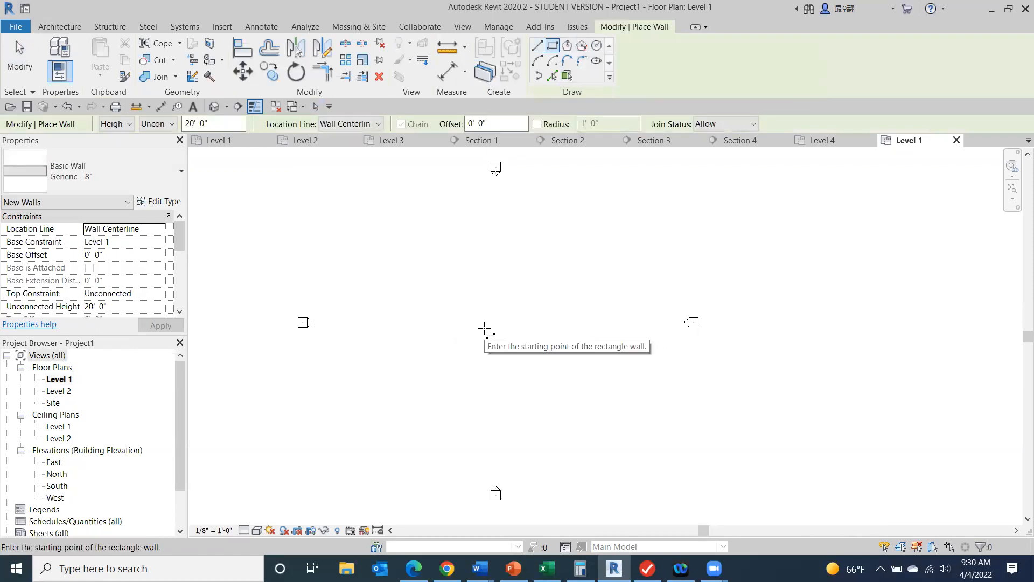
left_click(418, 284)
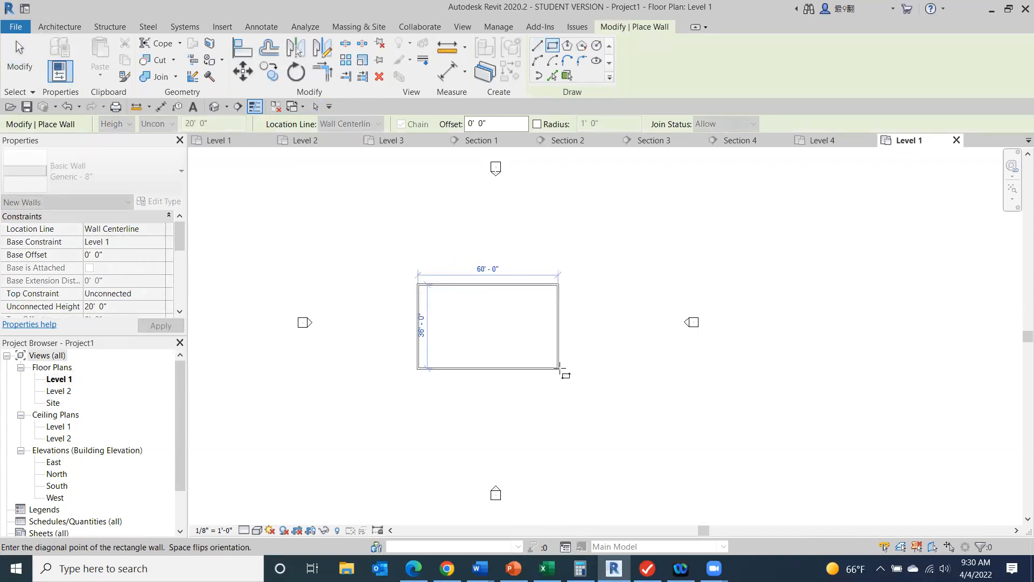
left_click(559, 368)
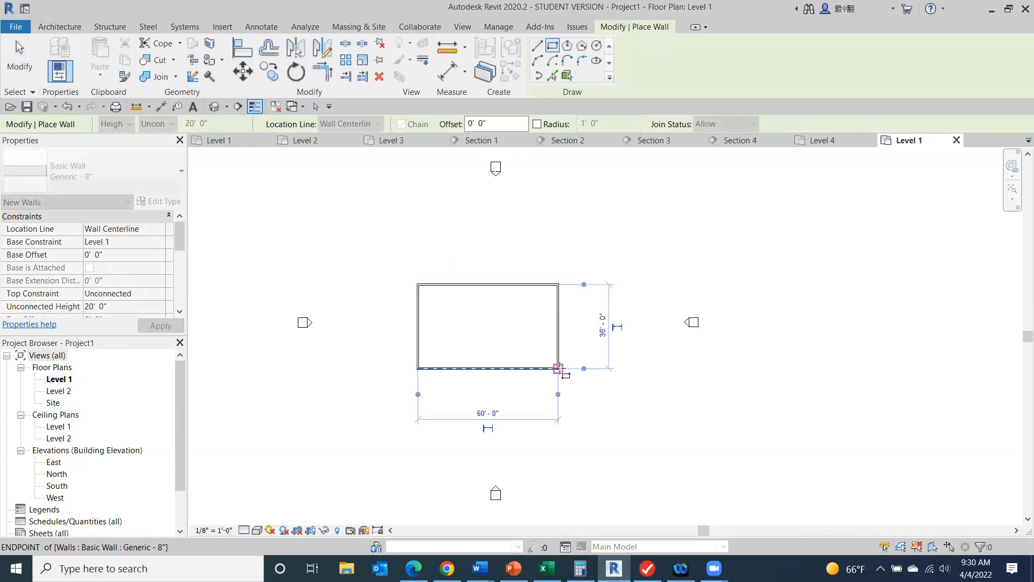
left_click(13, 68)
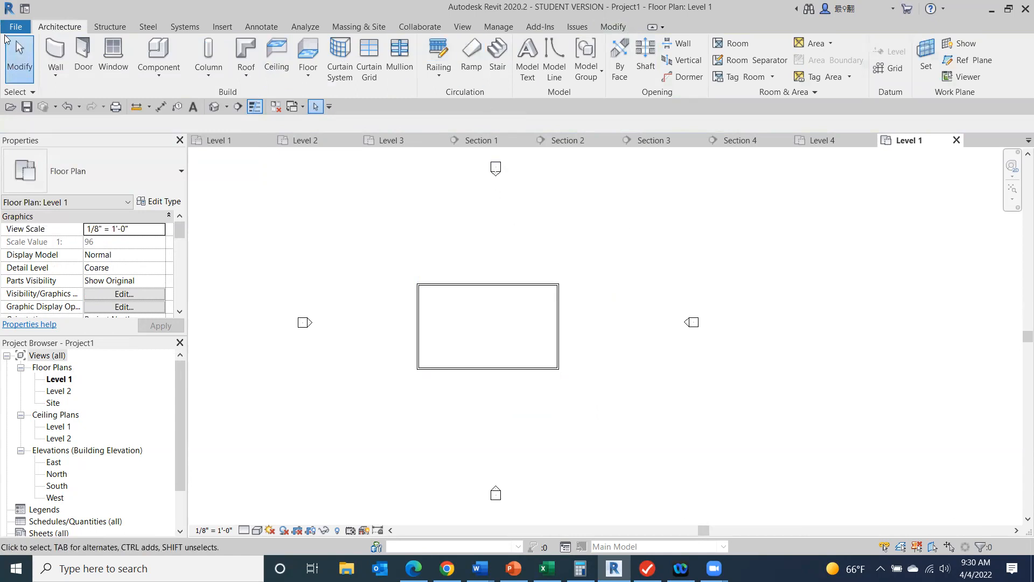
- Create a footprint roof on Level 2 with a 2' overhang along all four walls and attach the walls to it
left_click(245, 51)
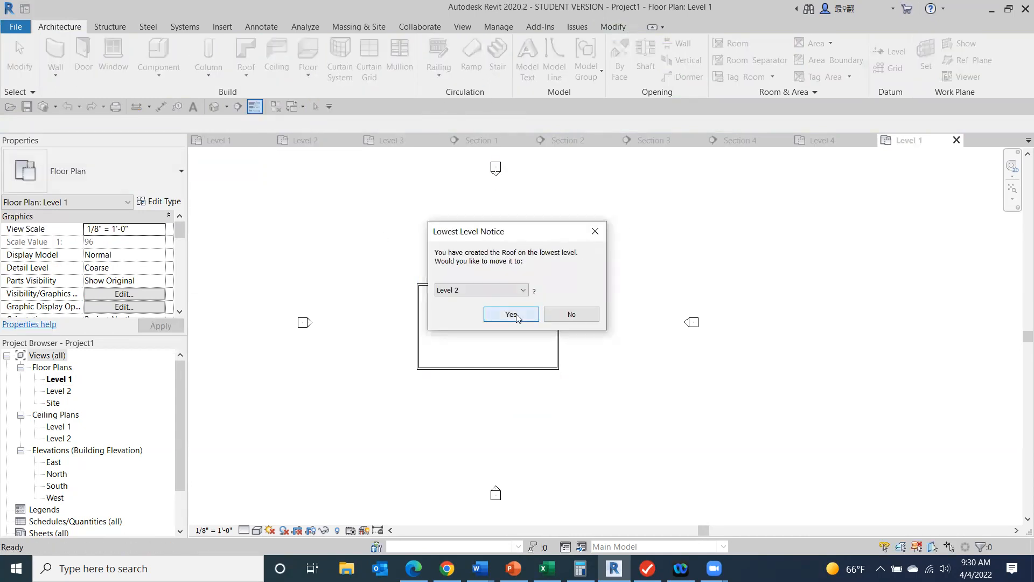
left_click(518, 312)
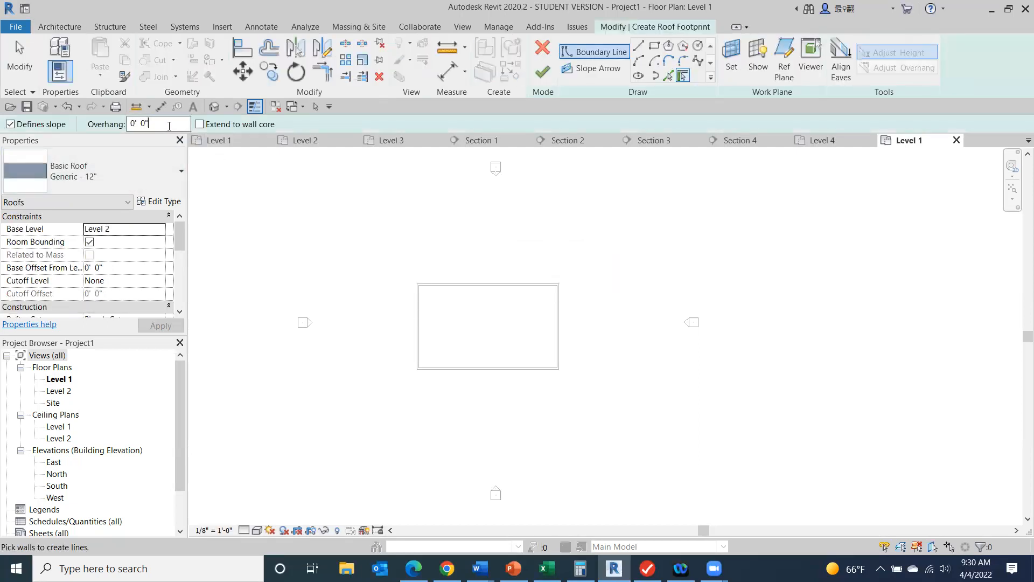
type("2")
left_click(477, 285)
left_click(417, 314)
left_click(488, 375)
left_click(557, 338)
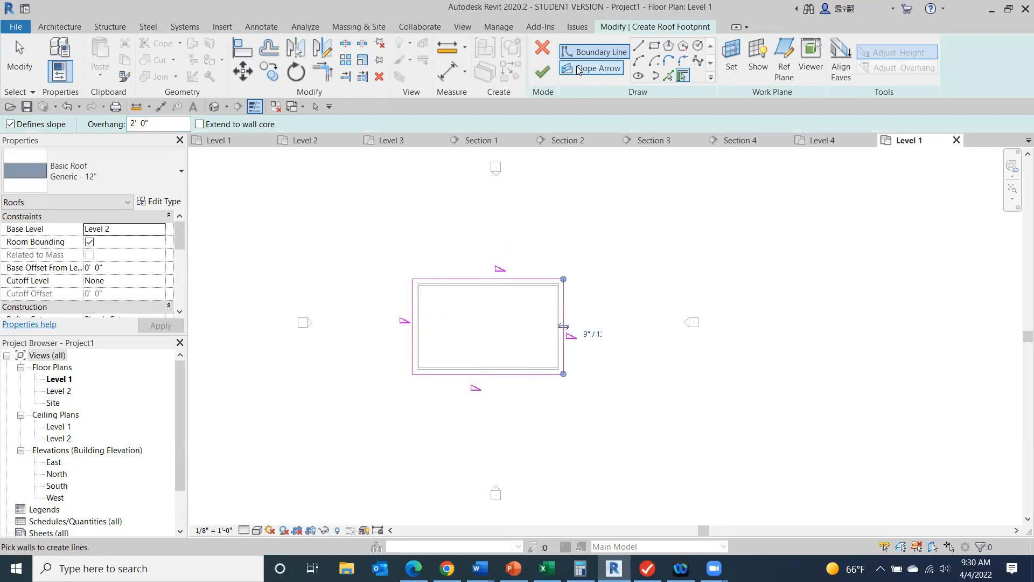
left_click(542, 72)
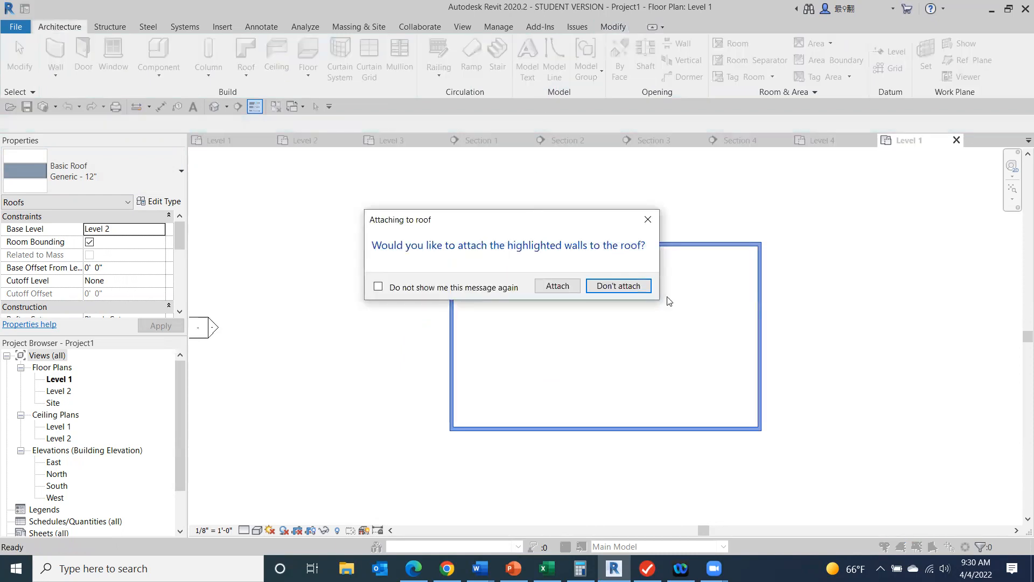
left_click(572, 288)
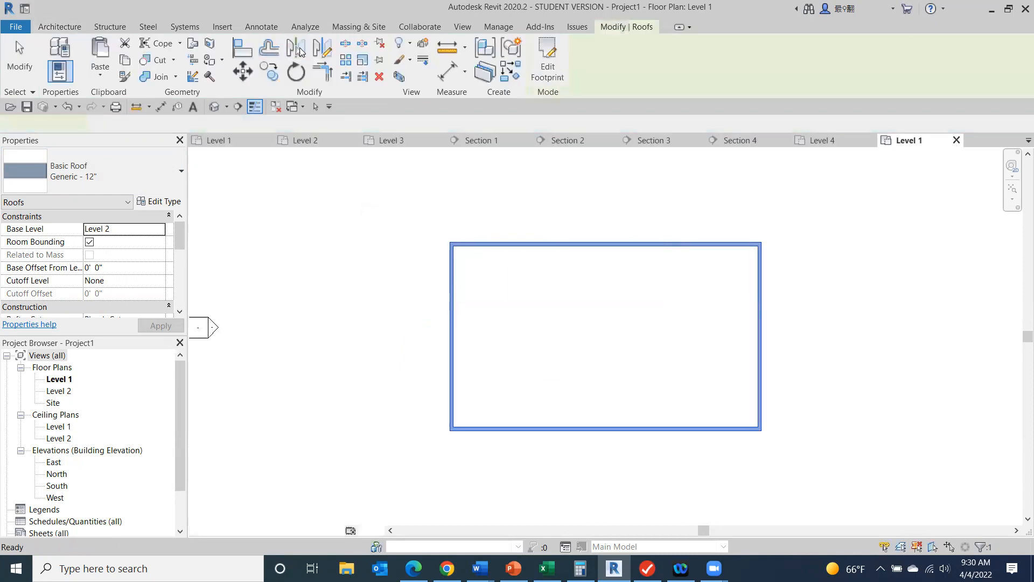
- Open the default 3D view and set its visual style to Consistent Colors
scroll(391, 318, "down", 3)
left_click(215, 110)
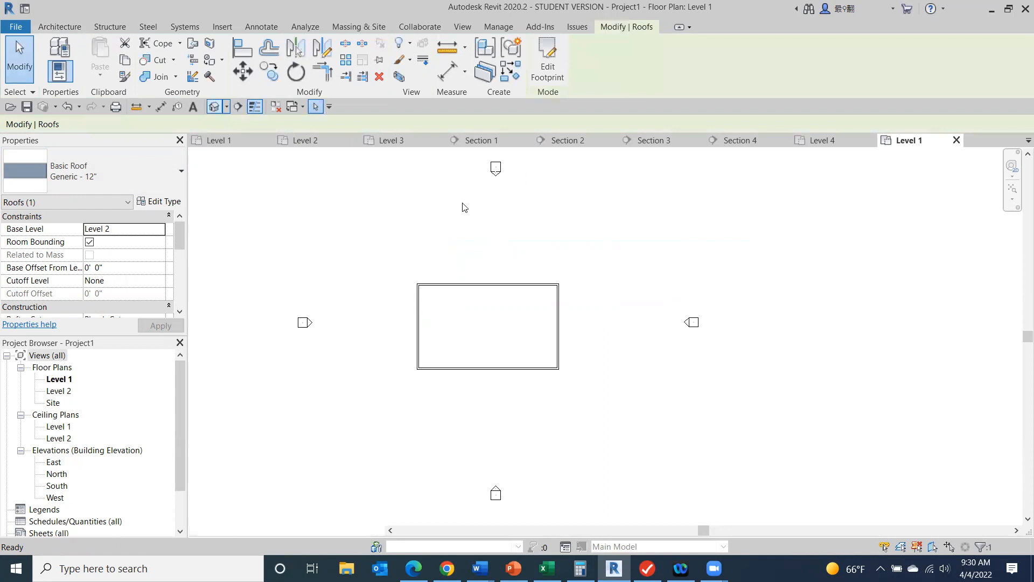
left_click(936, 297)
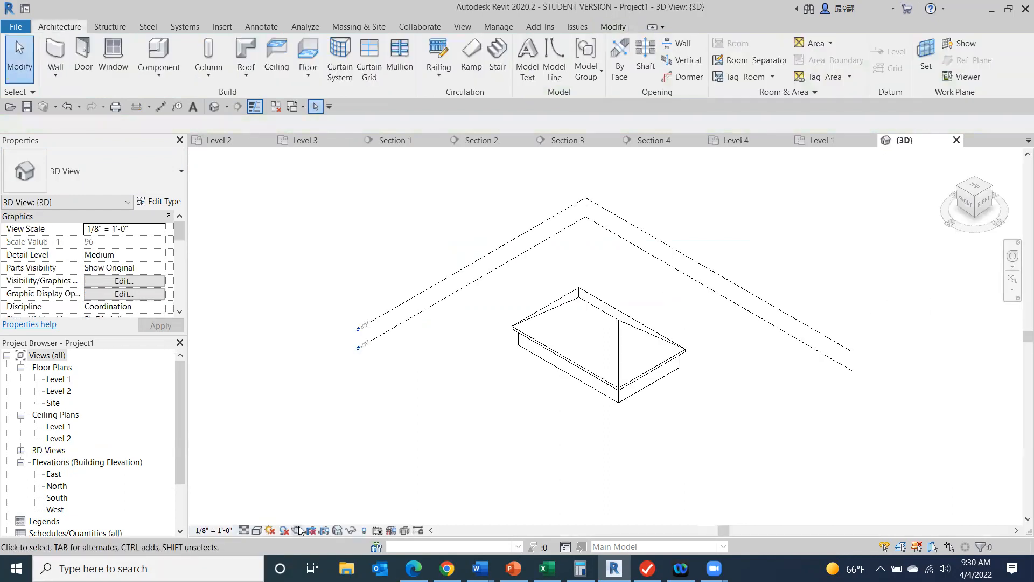
left_click(257, 530)
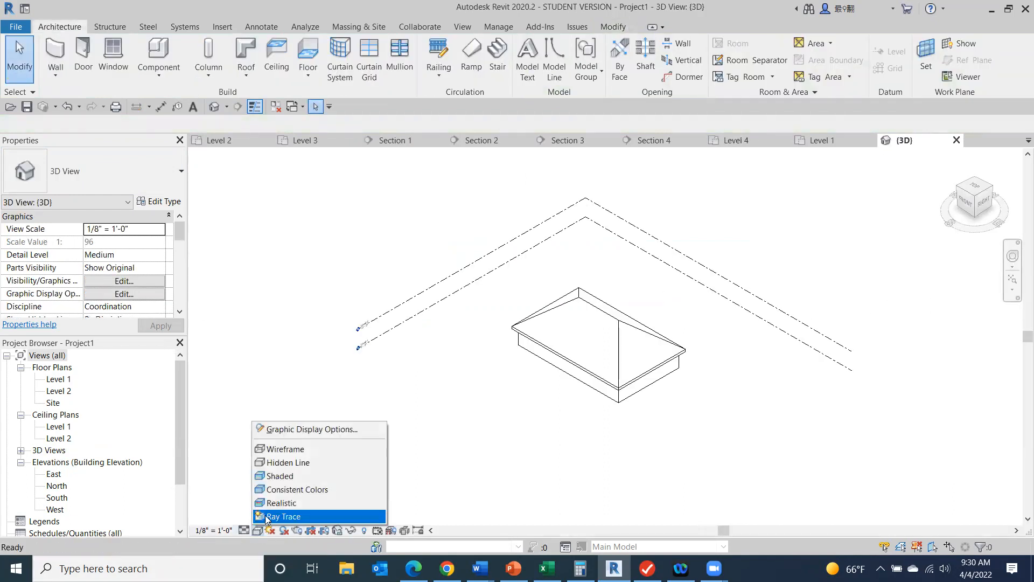
left_click(275, 489)
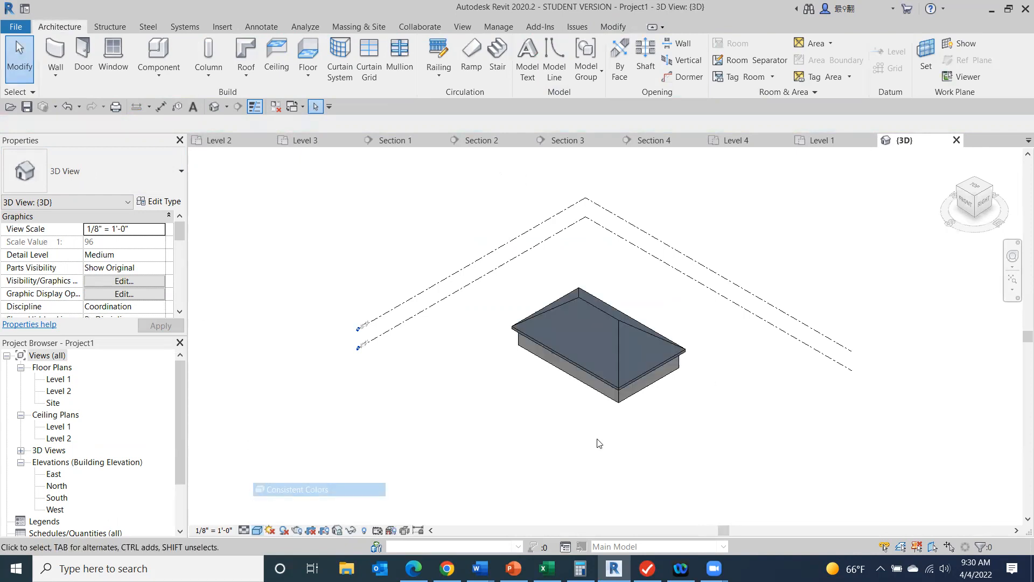
- Open the South elevation and shorten the level lines at both ends so they finish closer to the building
left_click(964, 207)
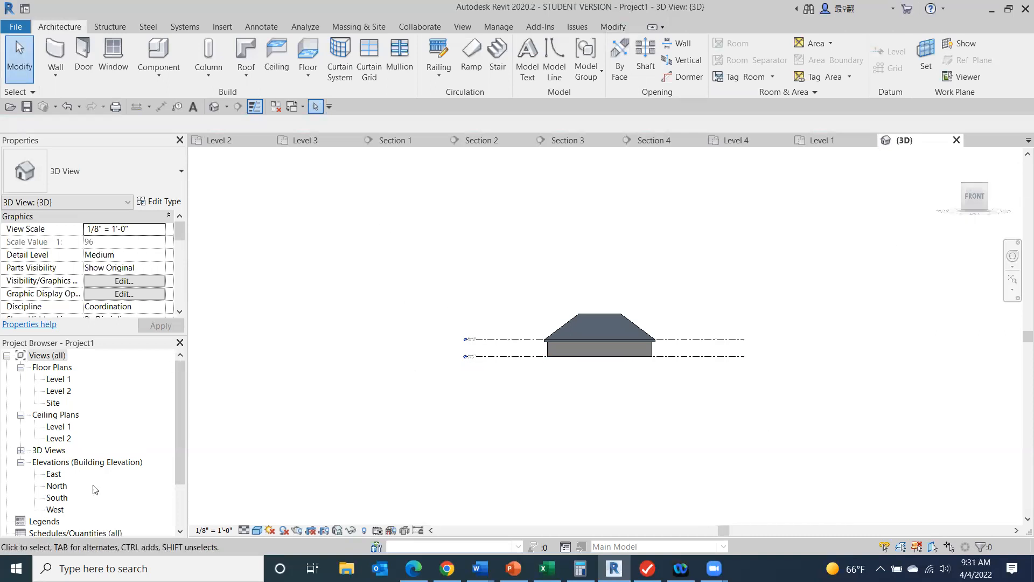
double_click(57, 497)
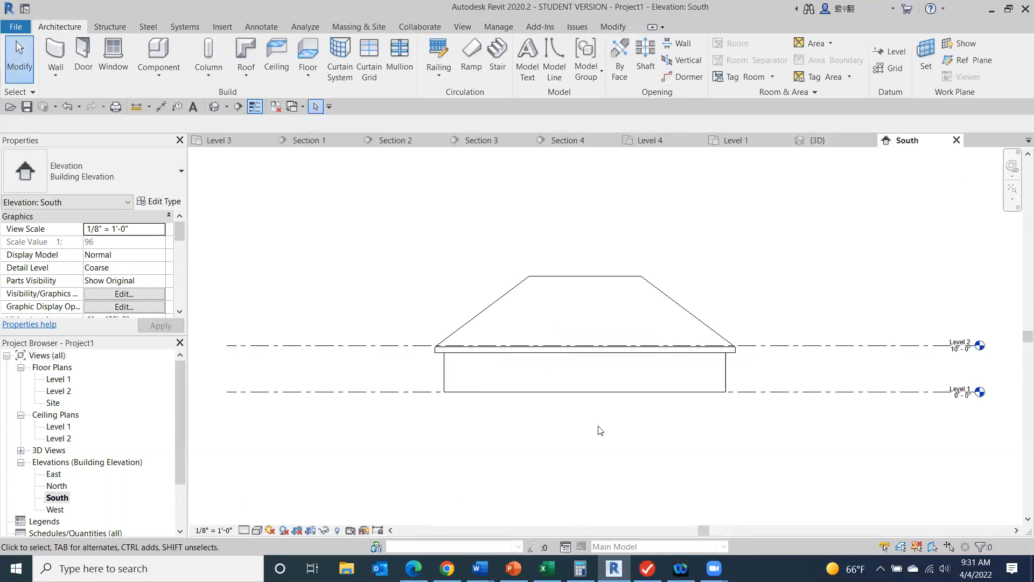
scroll(731, 423, "down", 3)
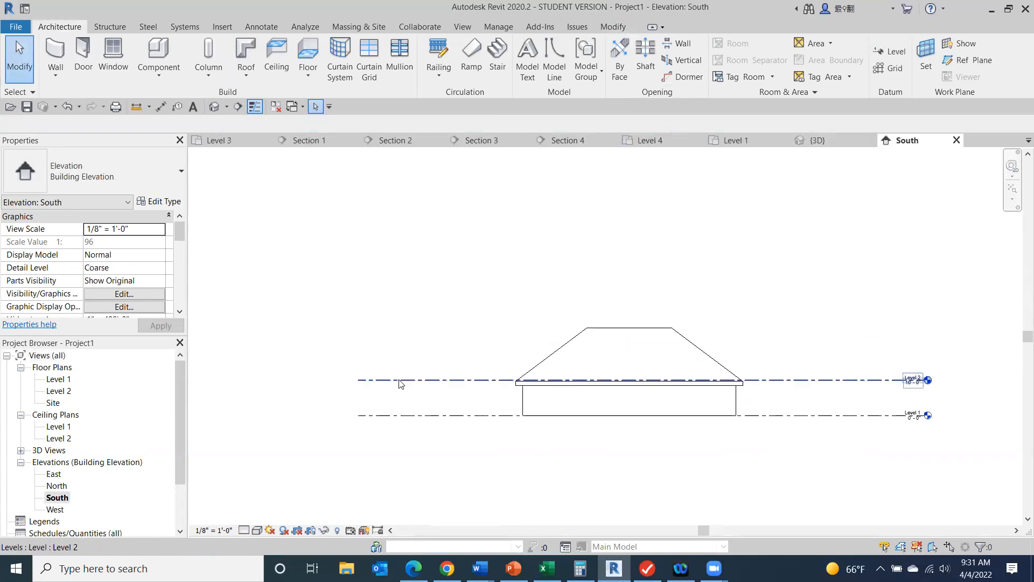
left_click(374, 379)
left_click_drag(359, 379, 431, 380)
scroll(926, 388, "up", 4)
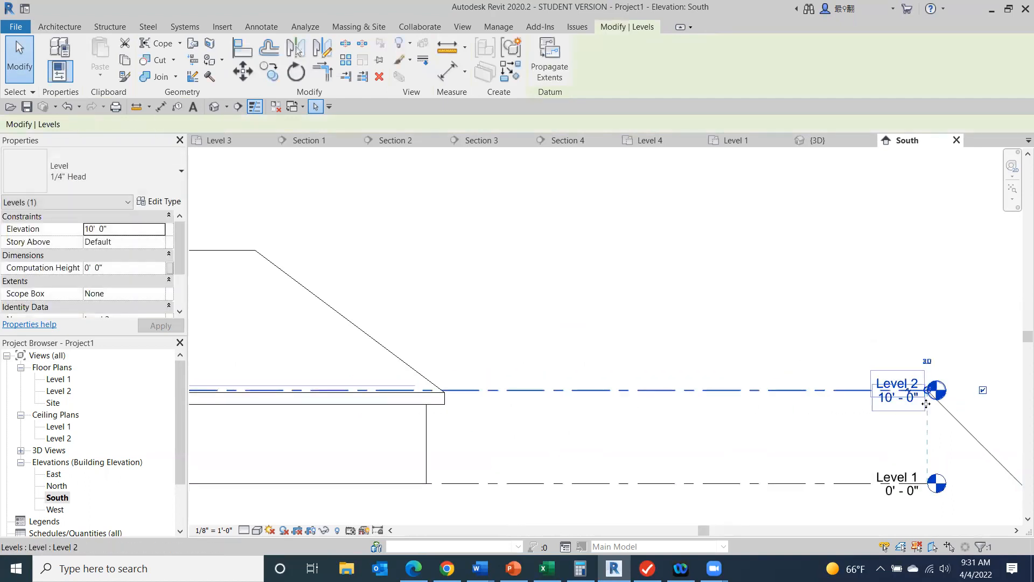
left_click_drag(927, 393, 721, 388)
scroll(727, 317, "down", 3)
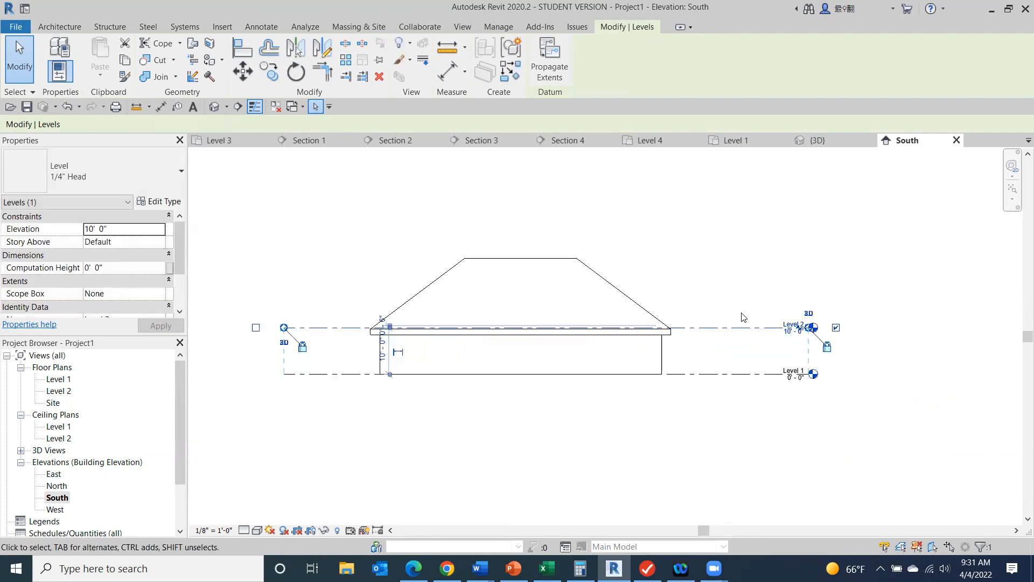
left_click(505, 412)
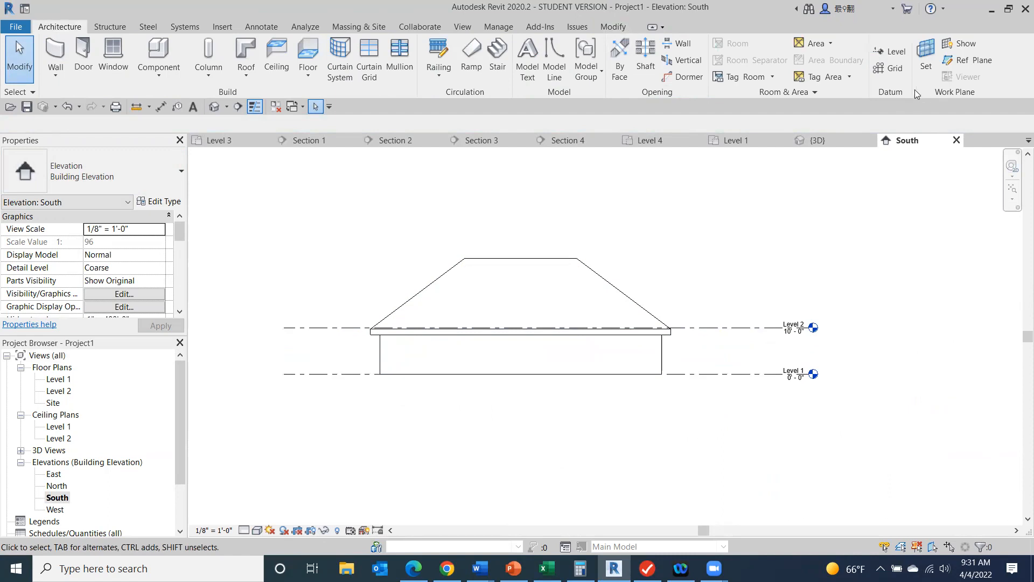
- Draw two new levels across the roof at about 12'-6" and 18'-6", aligned with the ends of the existing level lines
left_click(896, 52)
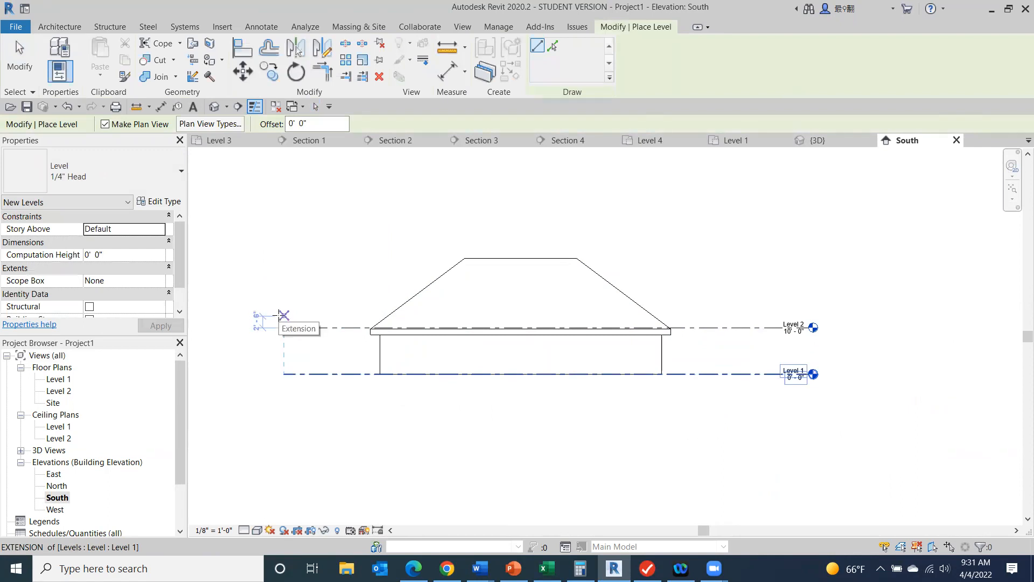
left_click(284, 315)
left_click(808, 315)
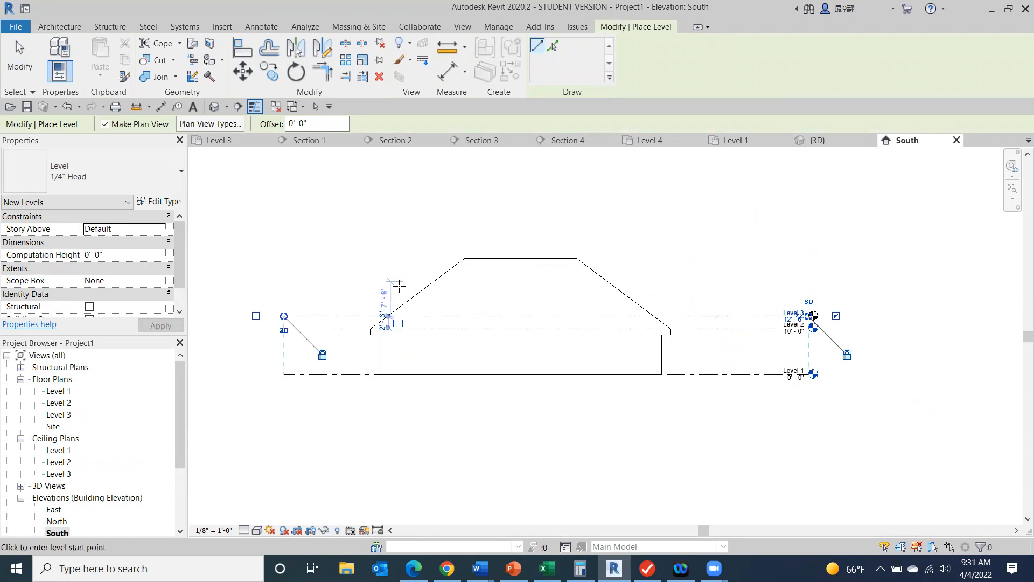
left_click(284, 288)
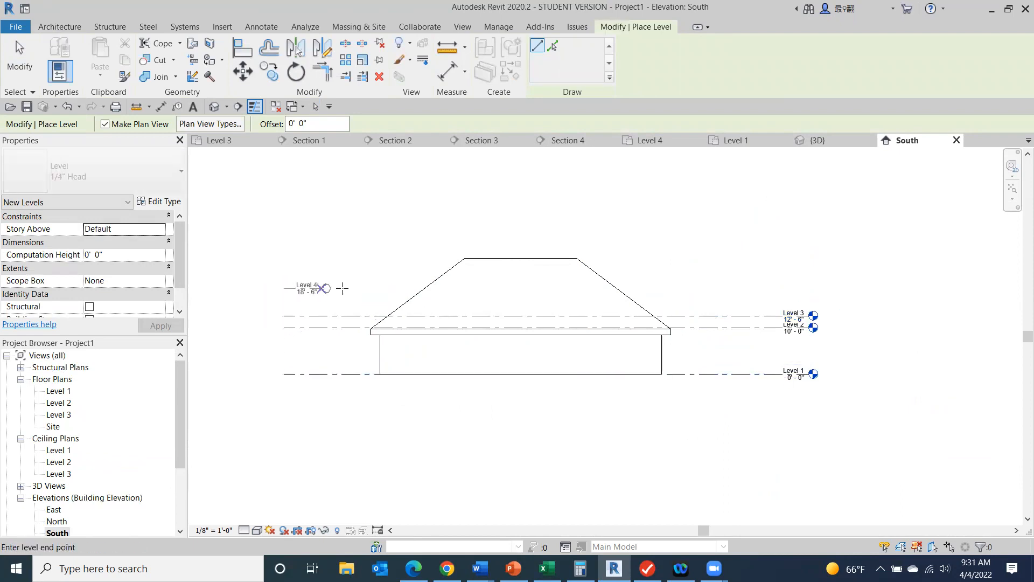
left_click(808, 288)
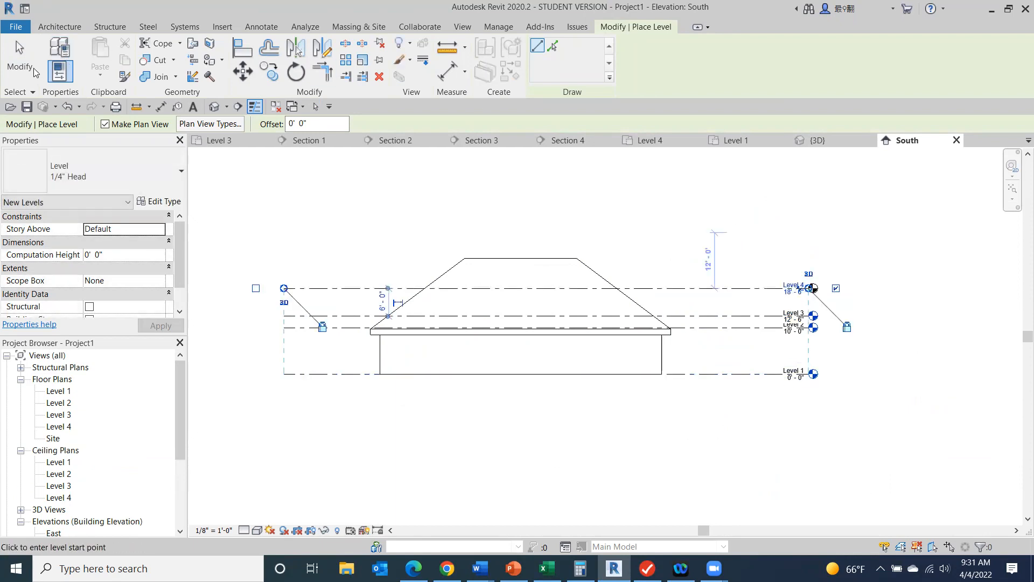
- Switch to Chrome to examine the dormer window image results, and return to the South elevation in Revit
left_click(16, 42)
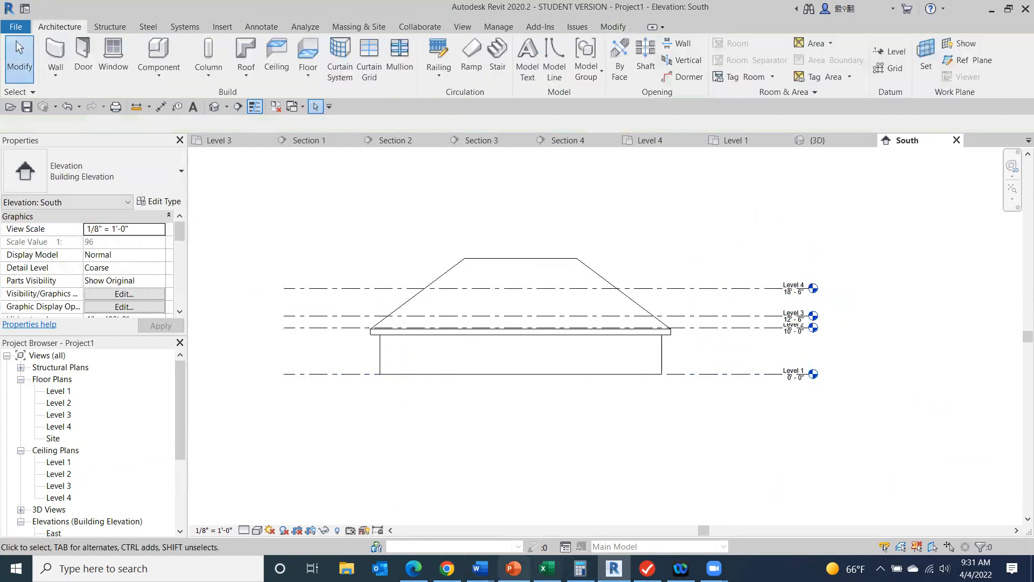
left_click(451, 567)
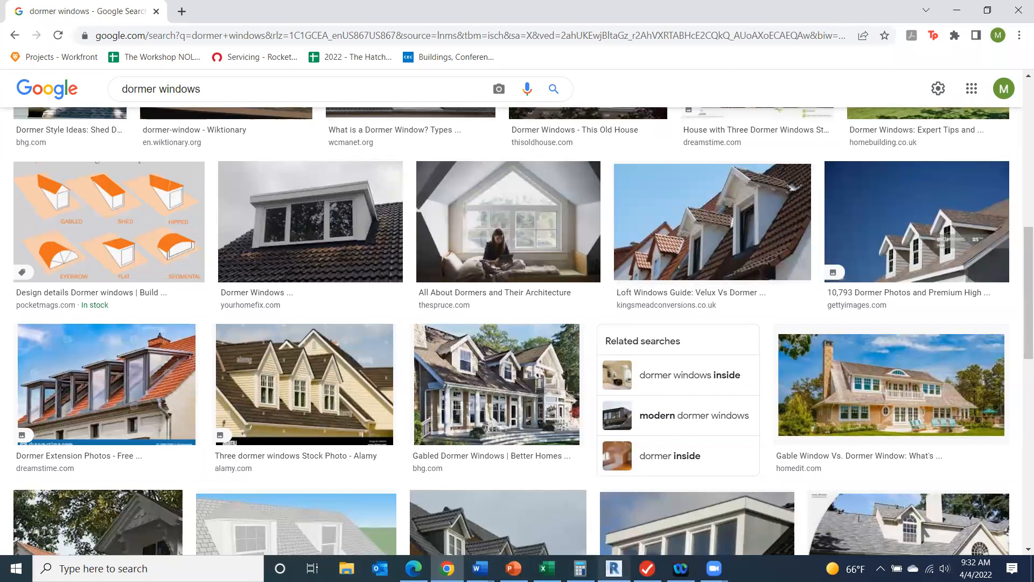
left_click(614, 568)
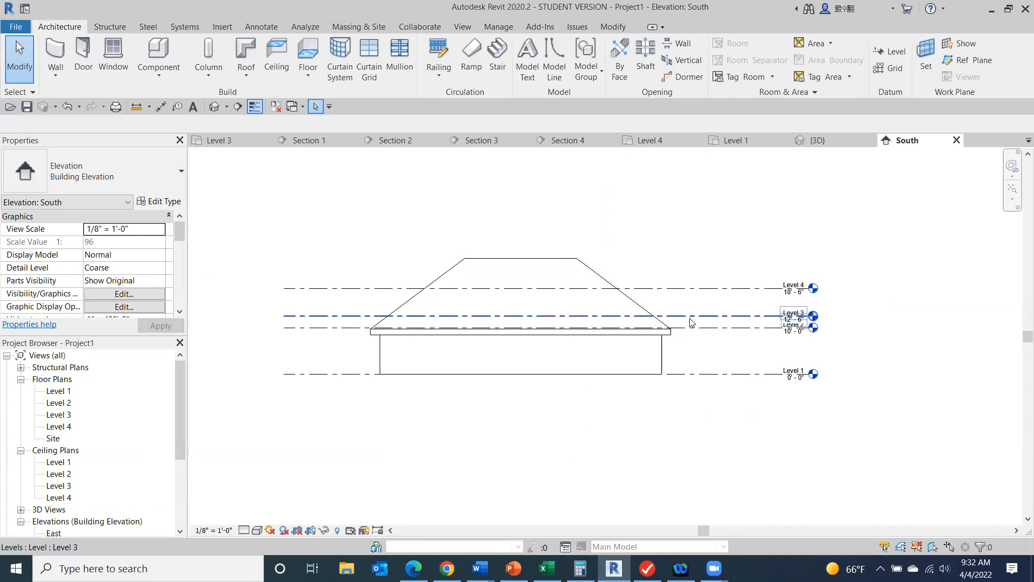
- Rename Level 3 at 12'-6" as Dormer Base and rename its corresponding views too
scroll(814, 307, "up", 4)
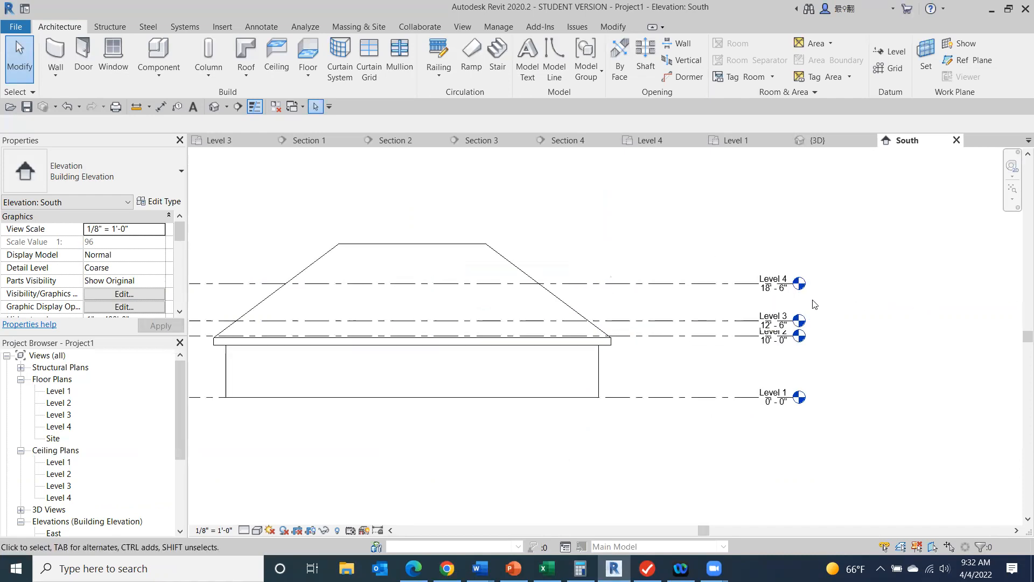
scroll(737, 333, "up", 2)
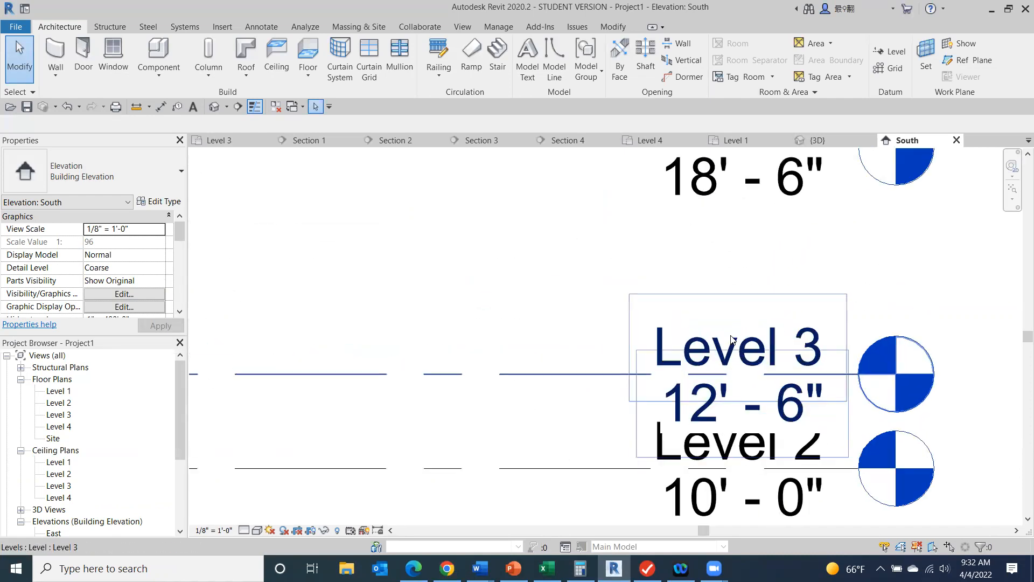
left_click(735, 345)
left_click(736, 345)
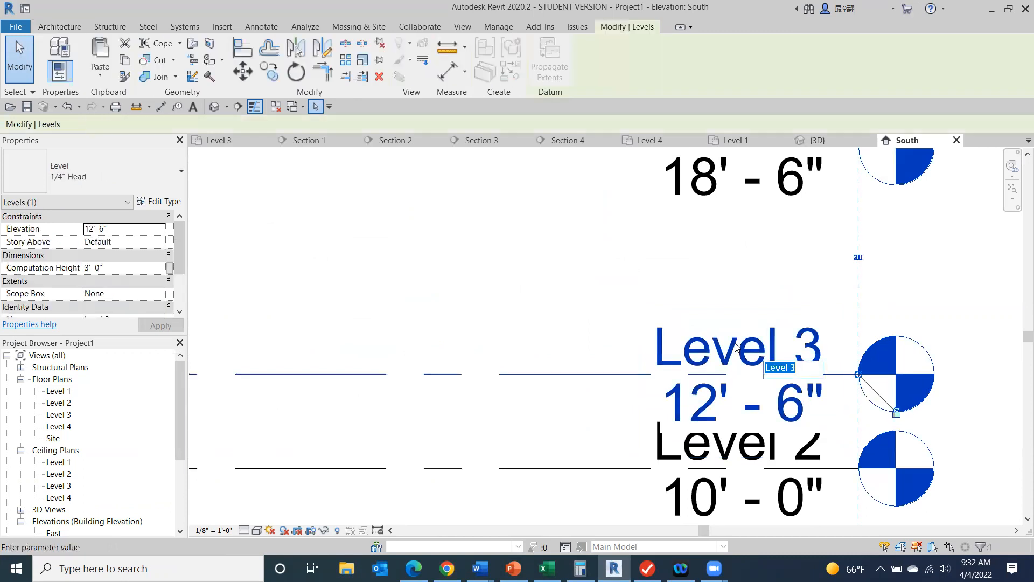
type("Dormer Base")
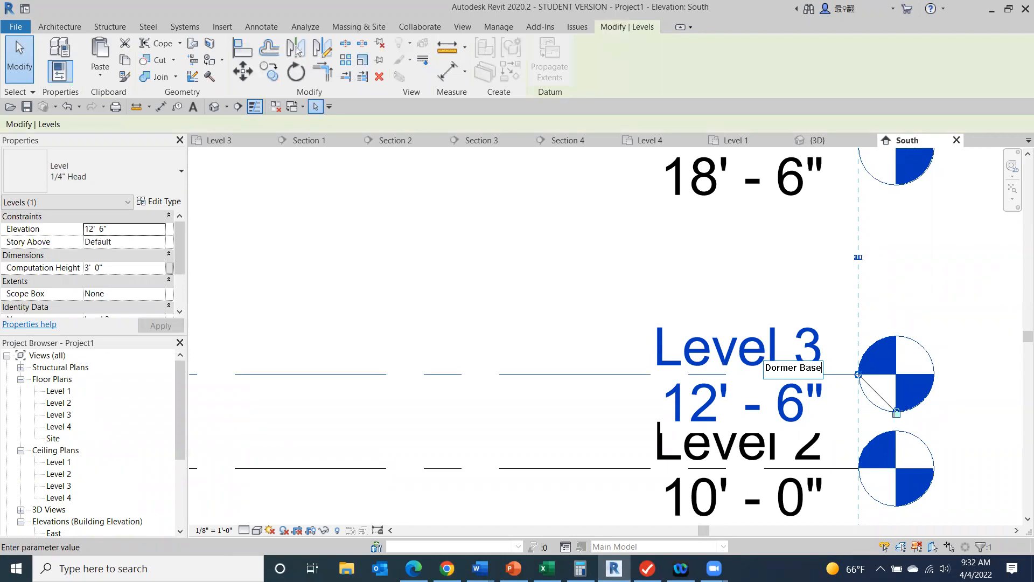
left_click(971, 248)
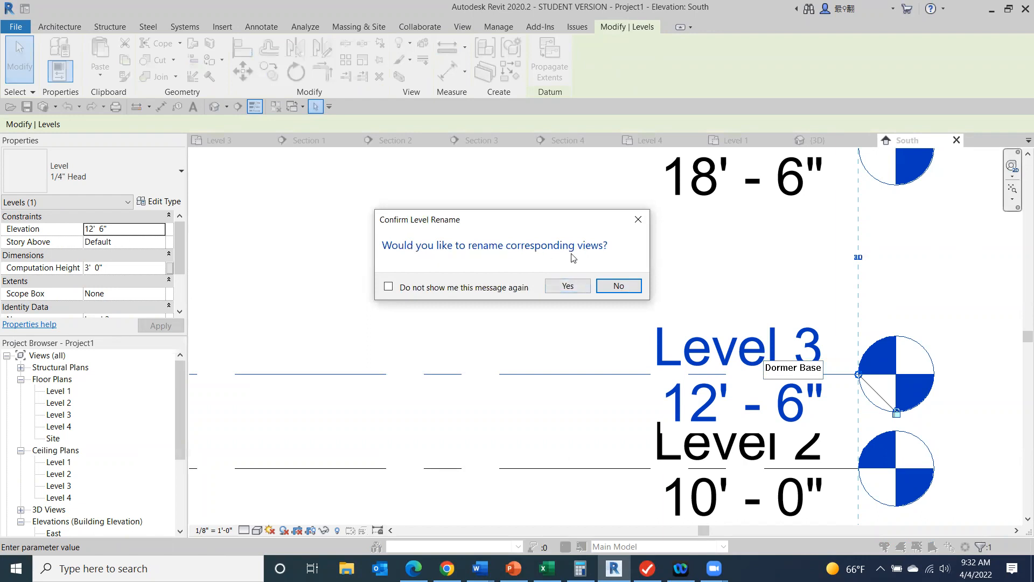
left_click(568, 286)
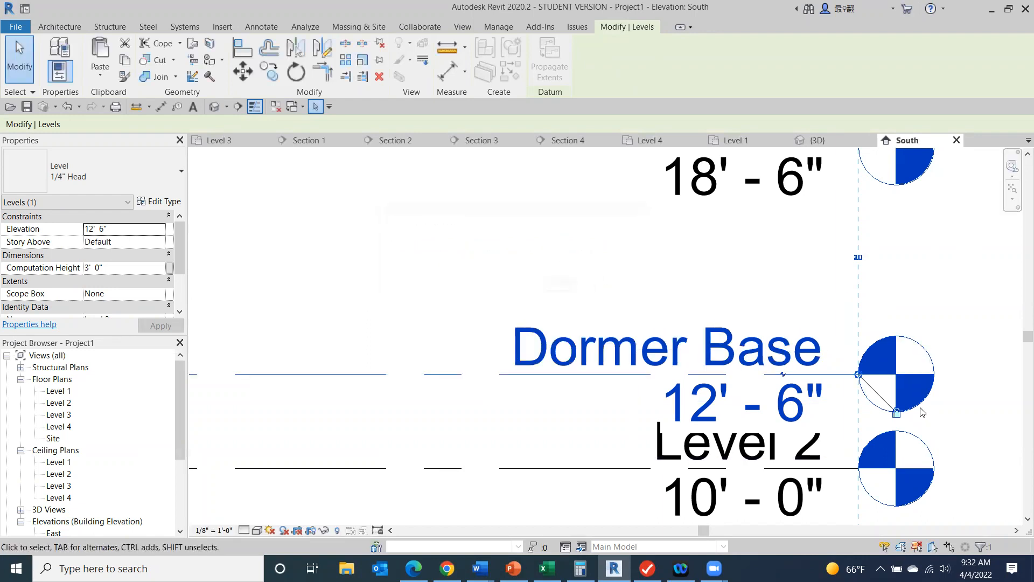
- Add an elbow to the Dormer Base level line to offset its head and label
left_click(784, 374)
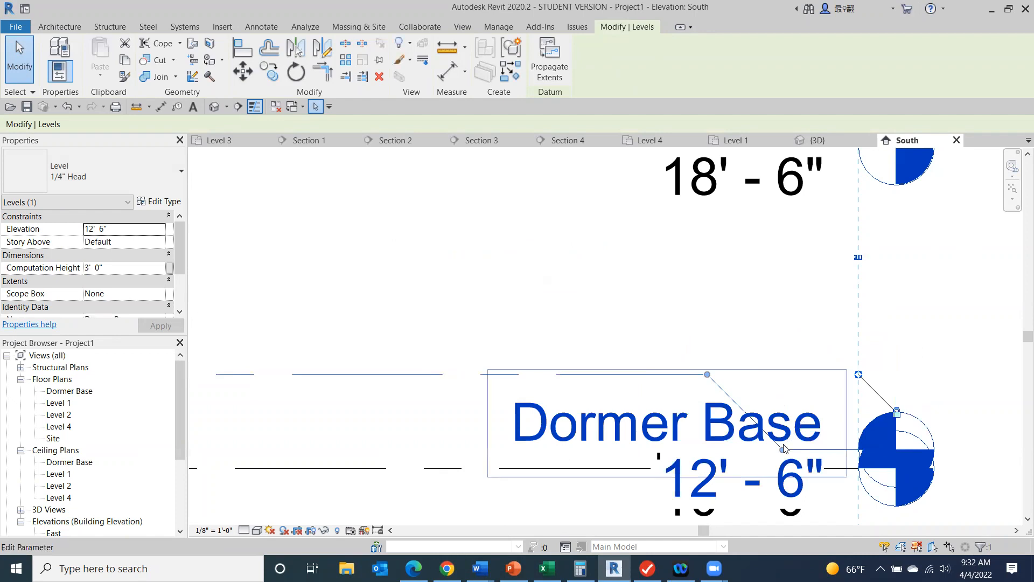
- Shift the Dormer Base level head upward with its leader elbow so its label clears Level 2
left_click_drag(782, 450, 781, 308)
scroll(955, 387, "down", 4)
middle_click_drag(951, 390, 819, 438)
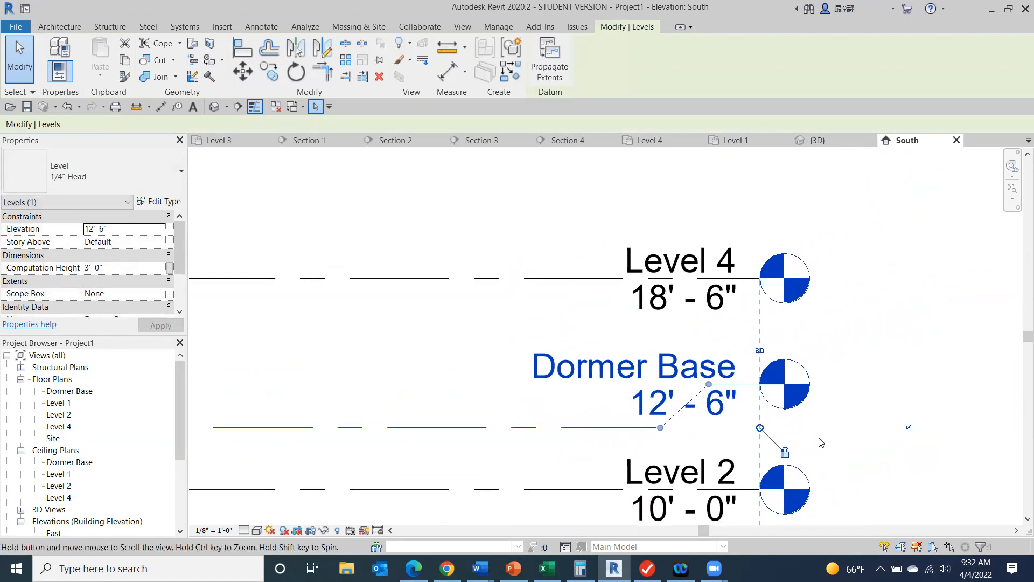
- Rename Level 4 as Dormer Top and rename its corresponding views as well
left_click(673, 250)
left_click(673, 256)
type("Dot")
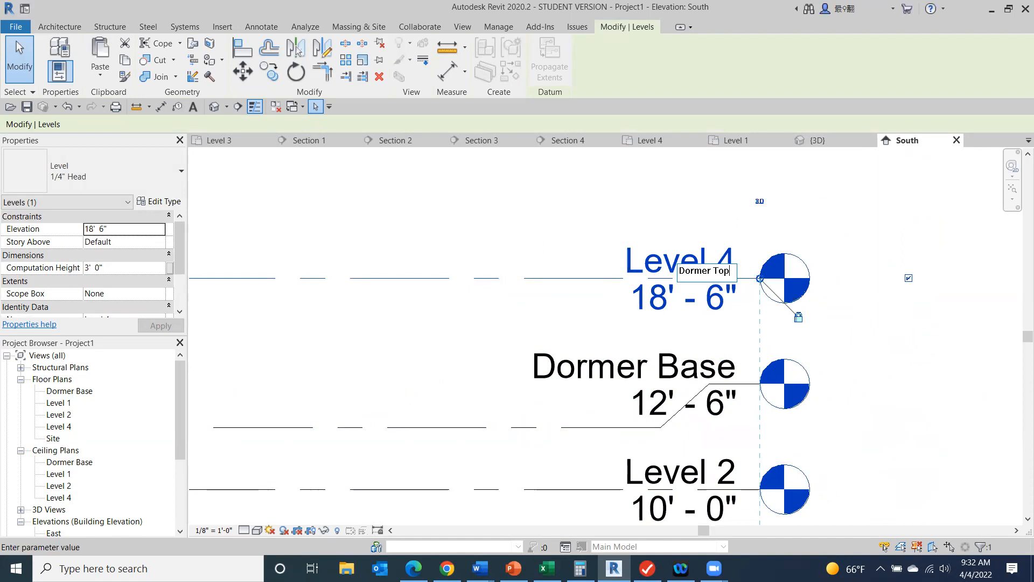
left_click(909, 278)
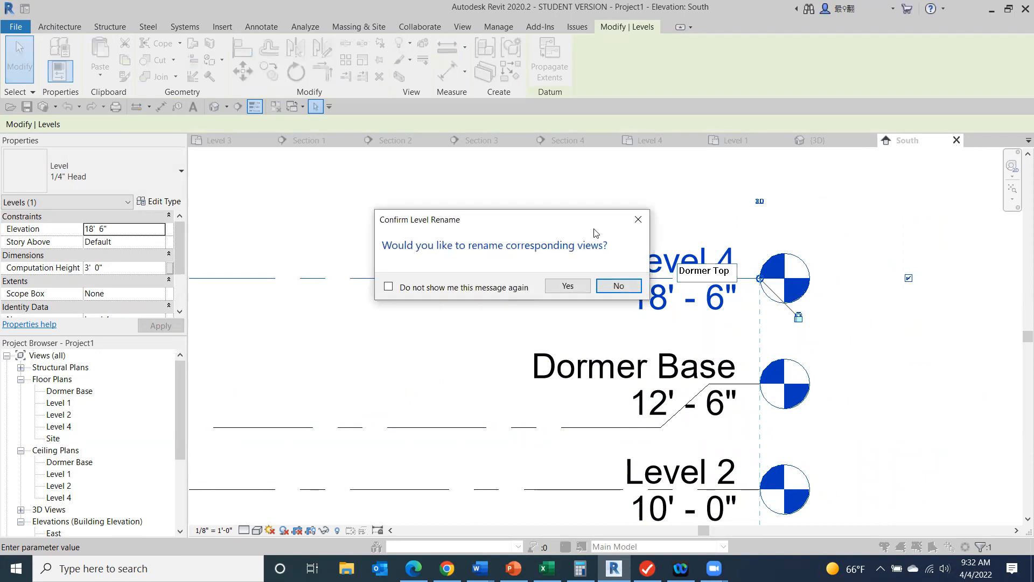
left_click(566, 286)
scroll(969, 380, "down", 2)
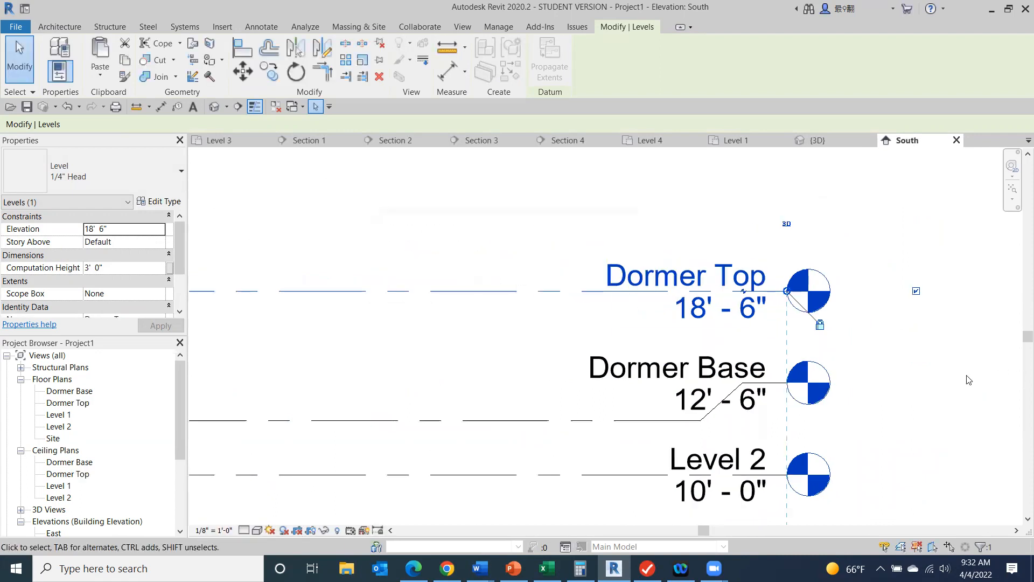
- Open the Dormer Base floor plan
scroll(970, 381, "down", 5)
middle_click_drag(738, 347, 849, 347)
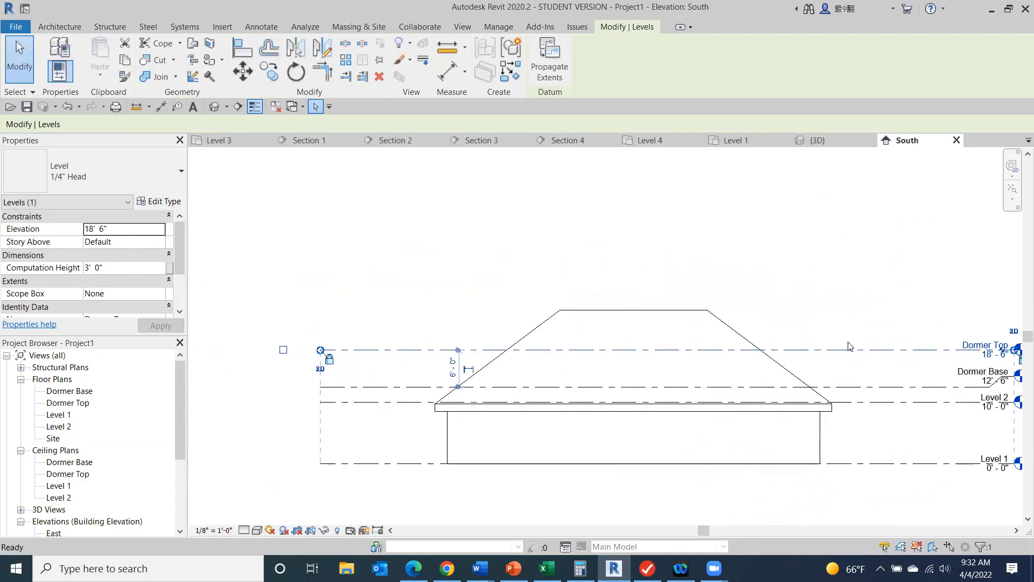
scroll(849, 347, "down", 1)
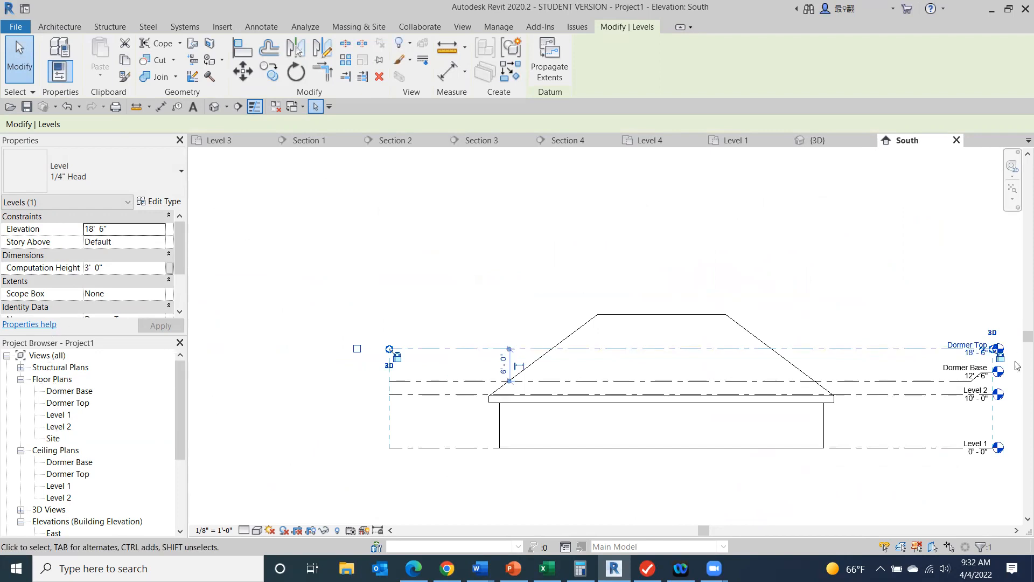
double_click(59, 391)
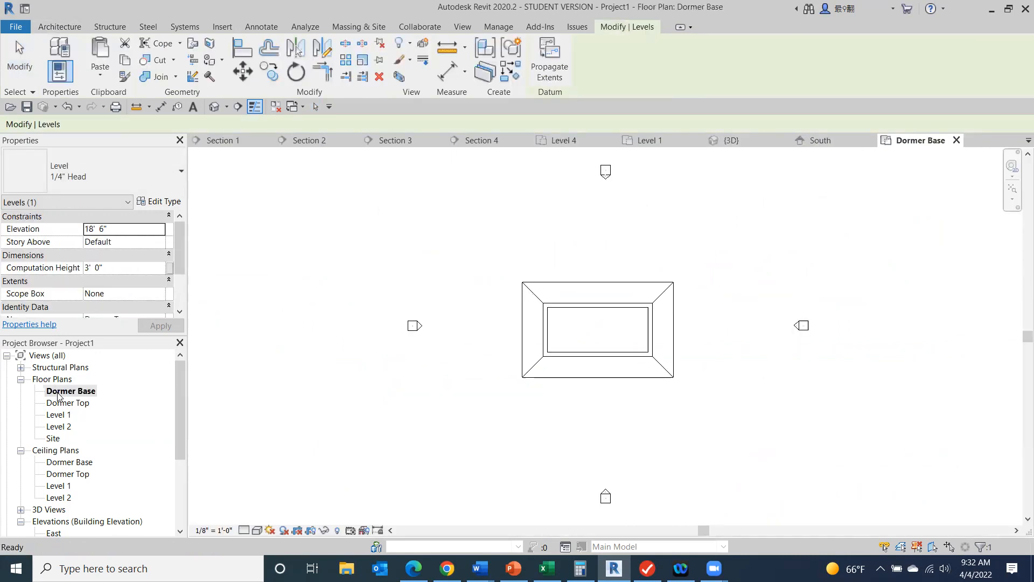
scroll(627, 363, "up", 2)
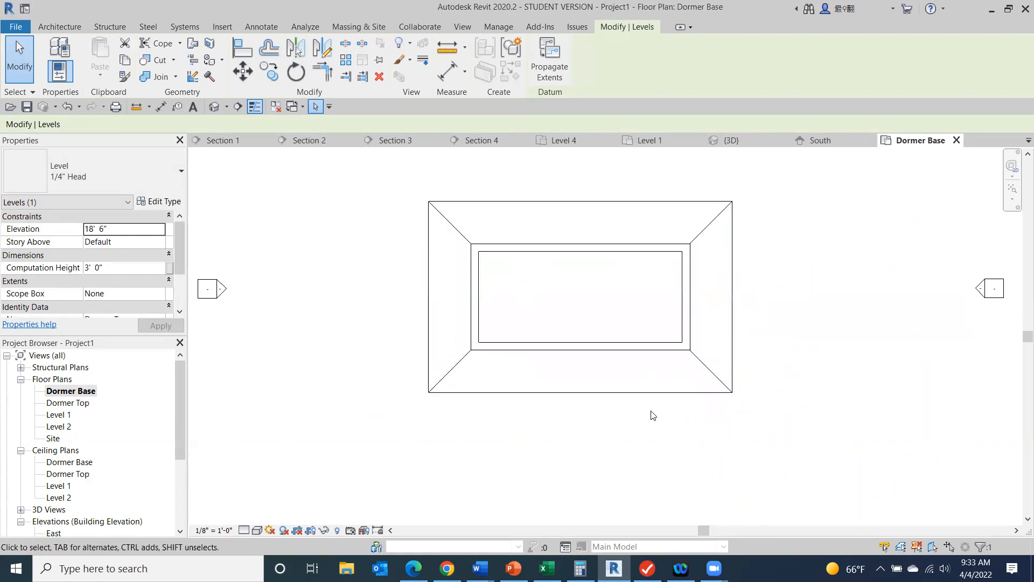
- Draw three chained Generic - 8" walls as a U-shaped dormer on the lower roof slope, with 5'-6" sides and a 9'-0" front
left_click(65, 25)
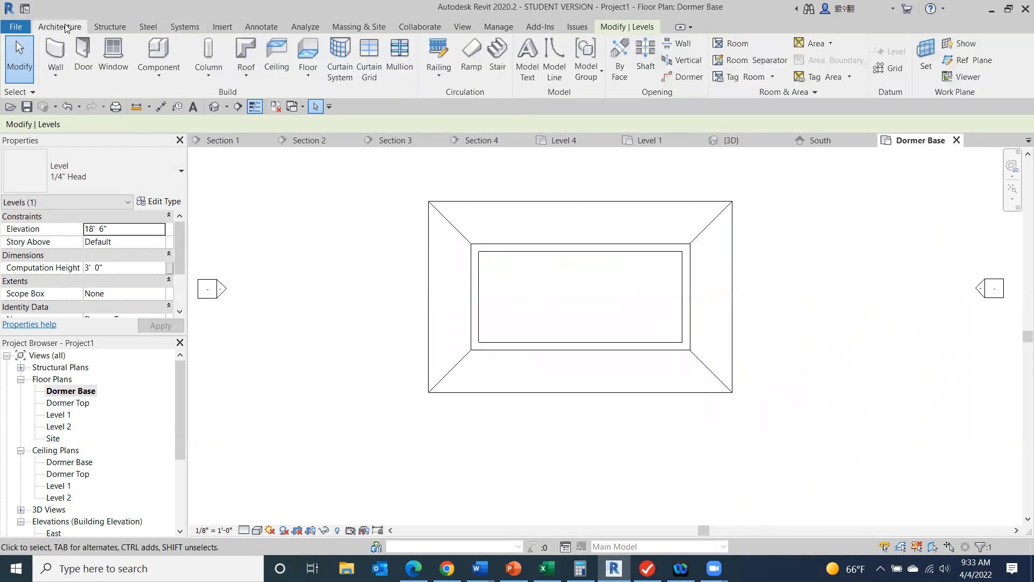
left_click(59, 53)
scroll(496, 362, "up", 2)
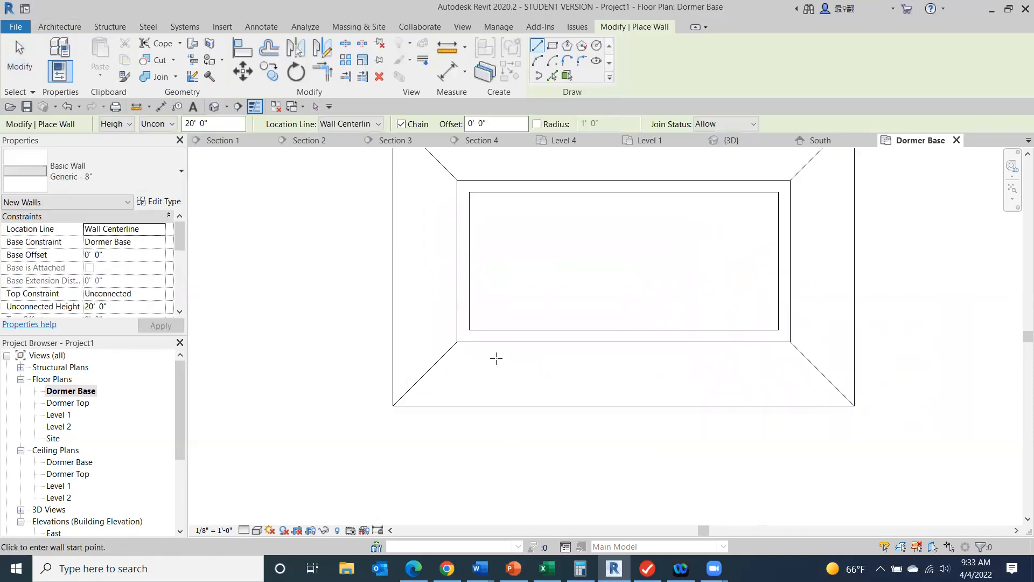
left_click(487, 333)
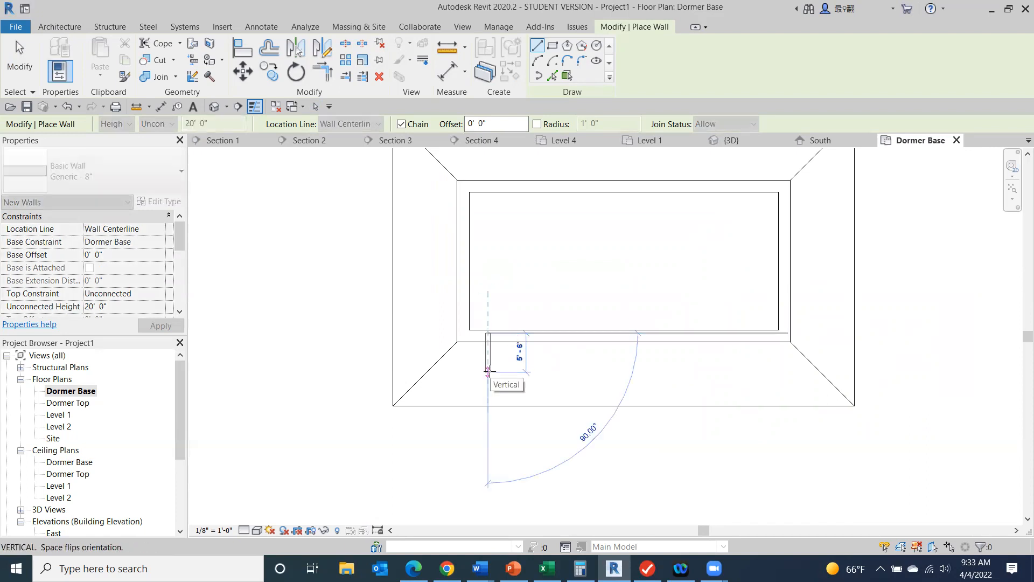
left_click(488, 372)
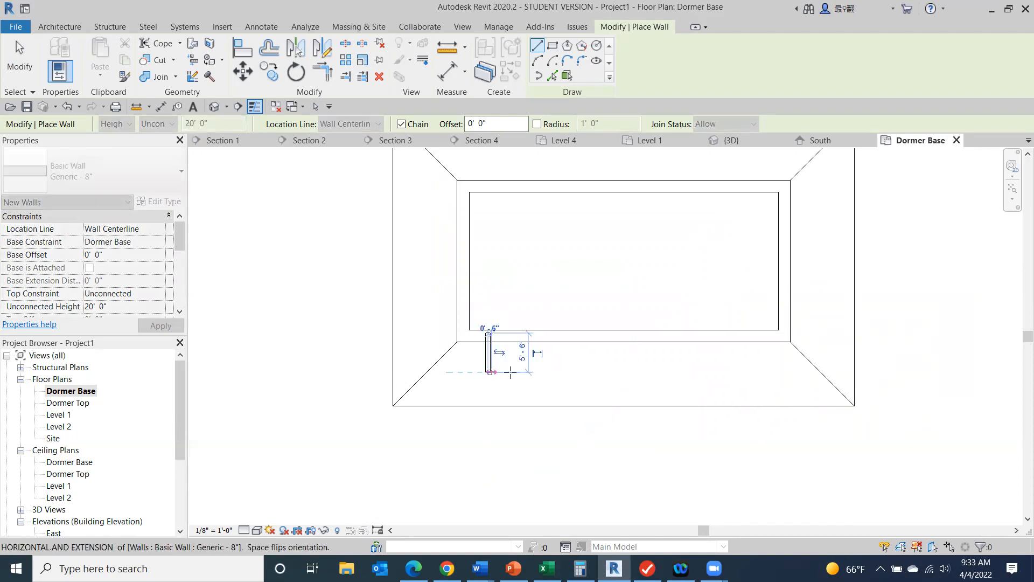
left_click(551, 371)
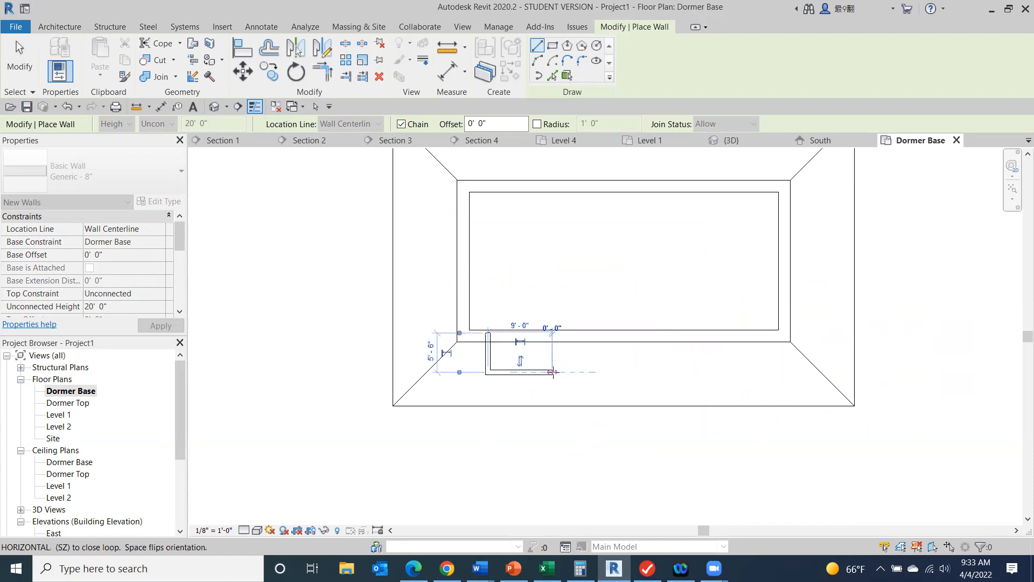
left_click(552, 333)
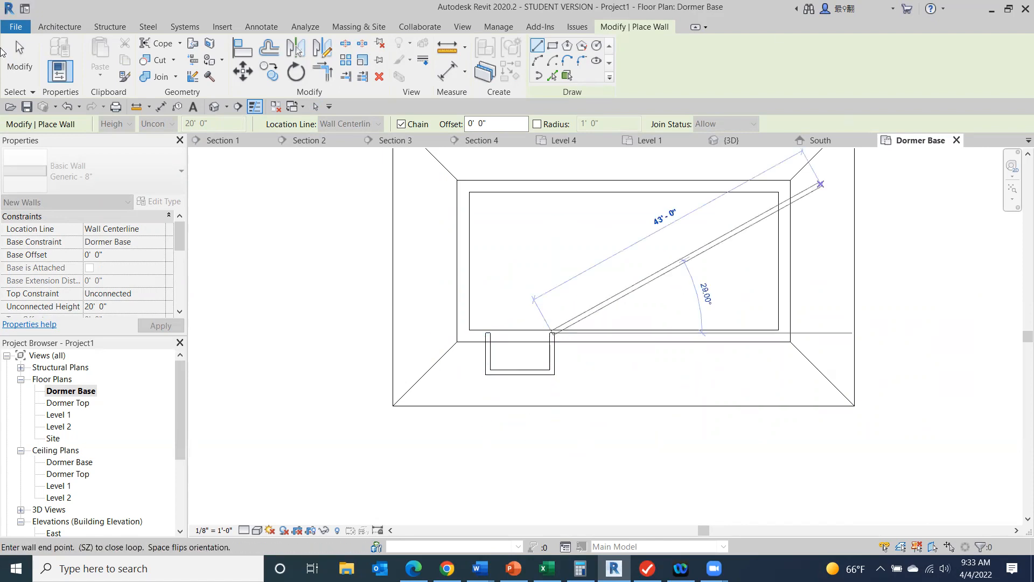
left_click(23, 67)
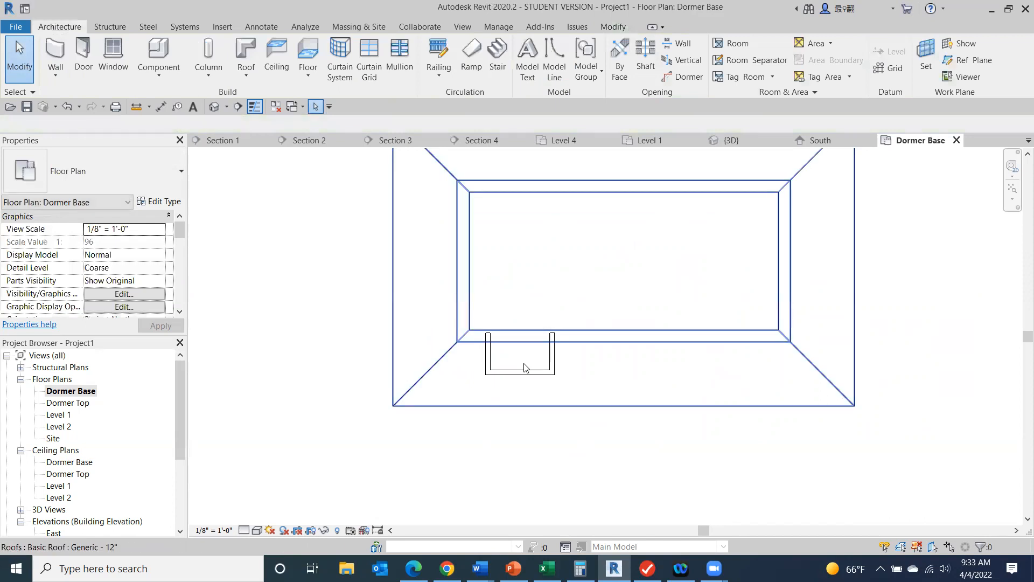
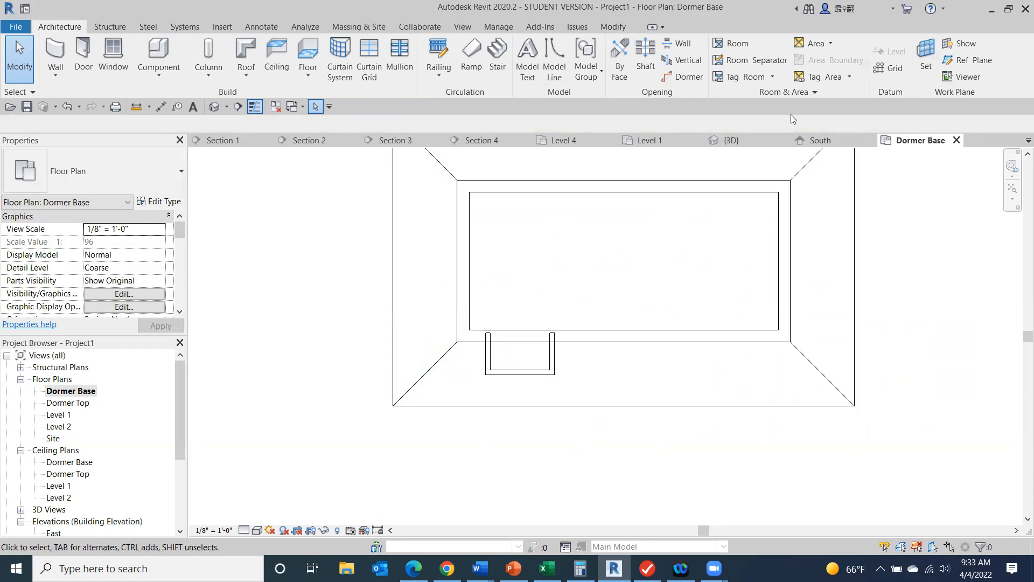
- Examine in 3D from the left, front and right how the dormer walls meet the main roof
left_click(214, 107)
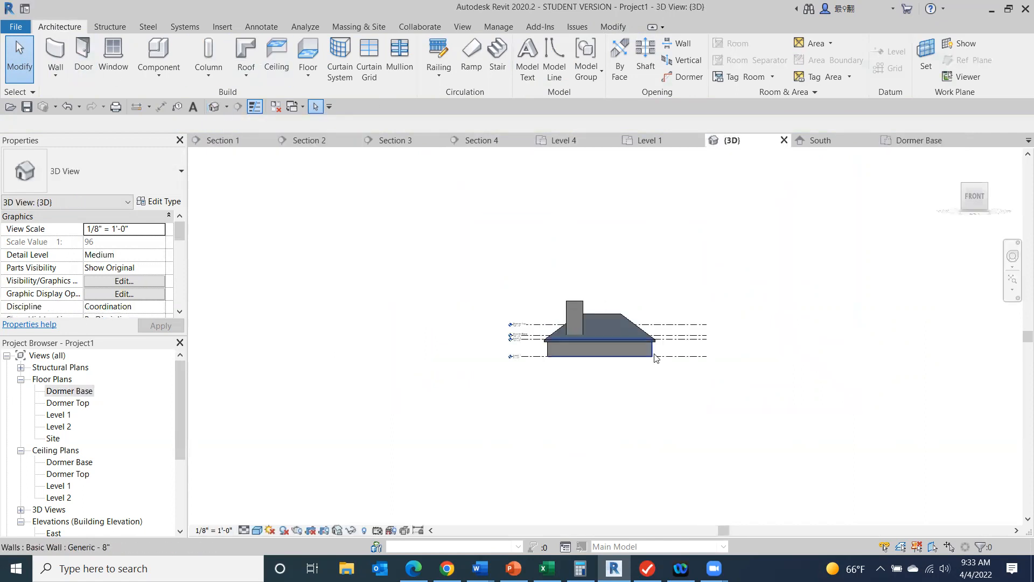
mouse_move(968, 205)
left_mouse_down()
mouse_move(1010, 214)
mouse_move(219, 217)
mouse_move(350, 206)
left_mouse_up()
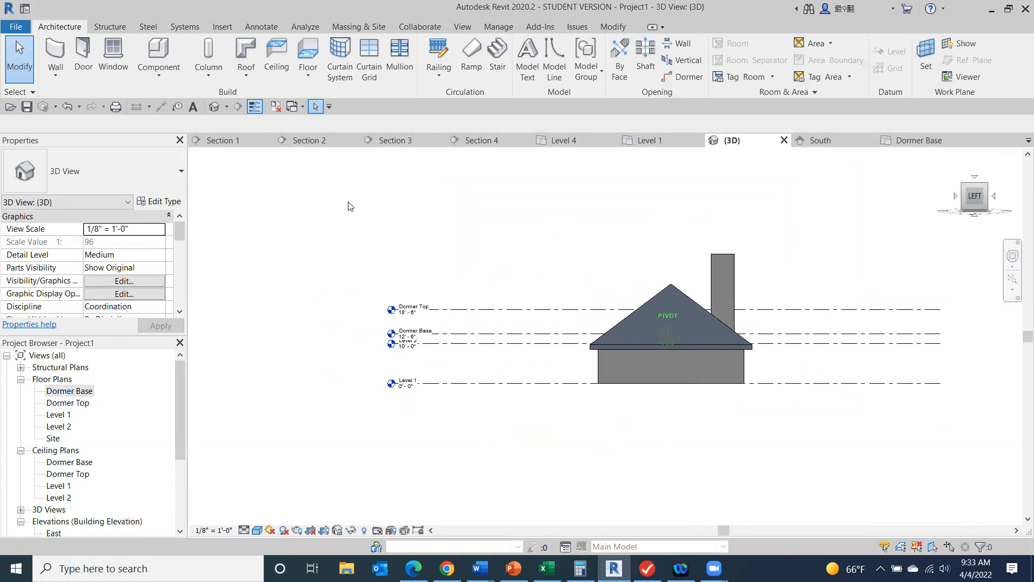
scroll(747, 325, "up", 10)
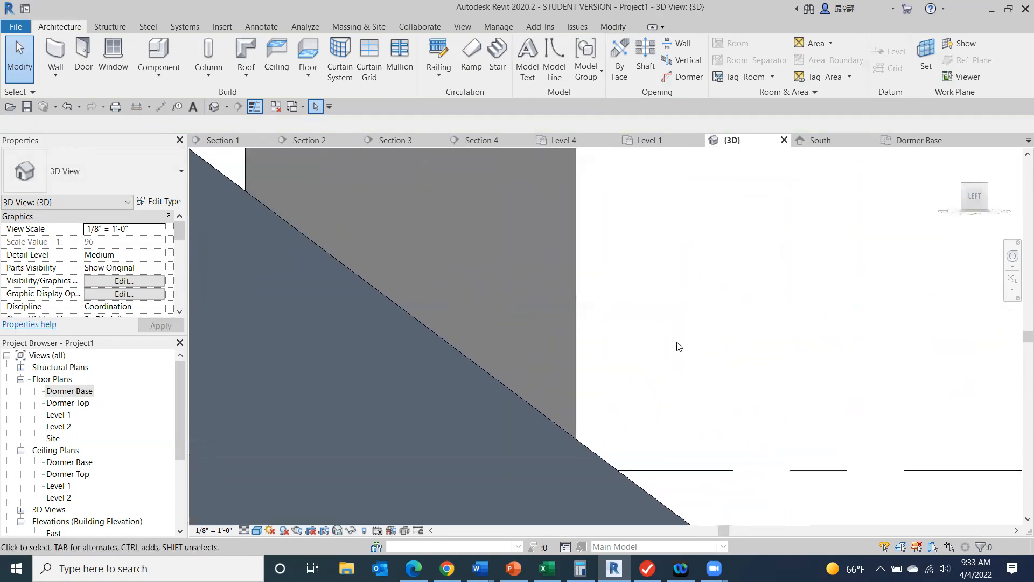
scroll(639, 370, "down", 6)
scroll(633, 370, "up", 4)
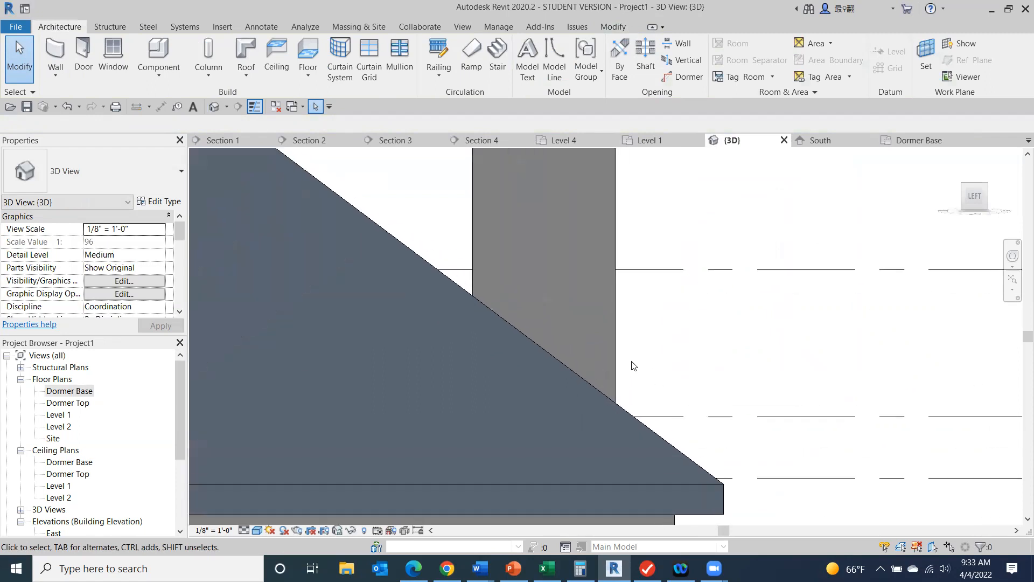
left_click_drag(977, 201, 927, 205)
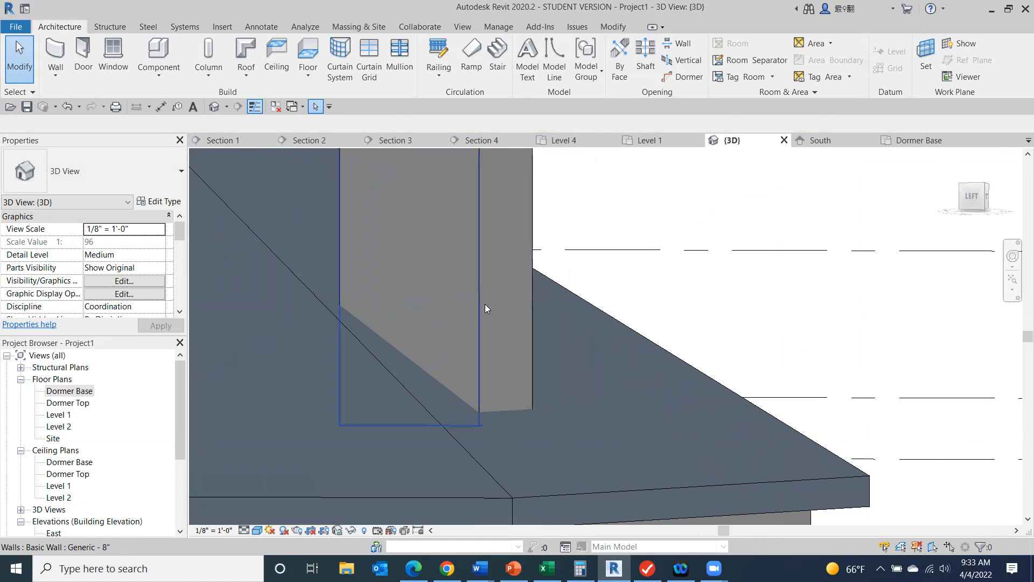
left_click(510, 311)
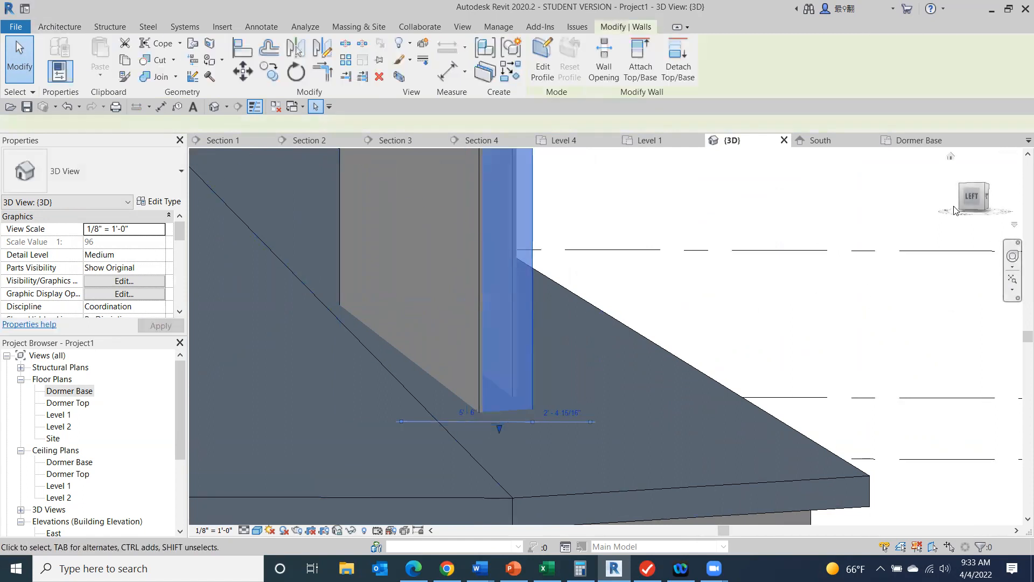
left_click(974, 196)
scroll(516, 385, "down", 5)
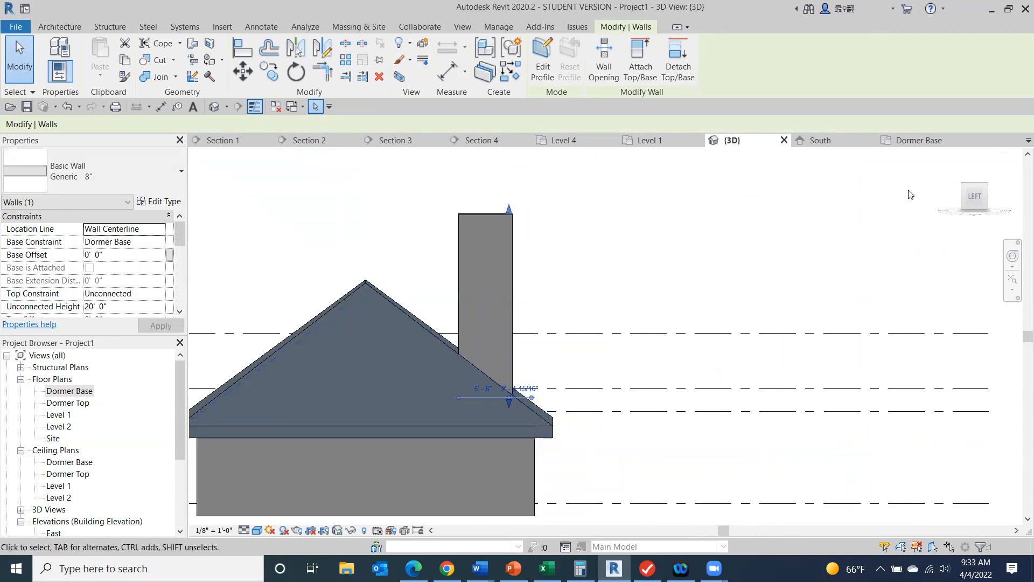
left_click(984, 204)
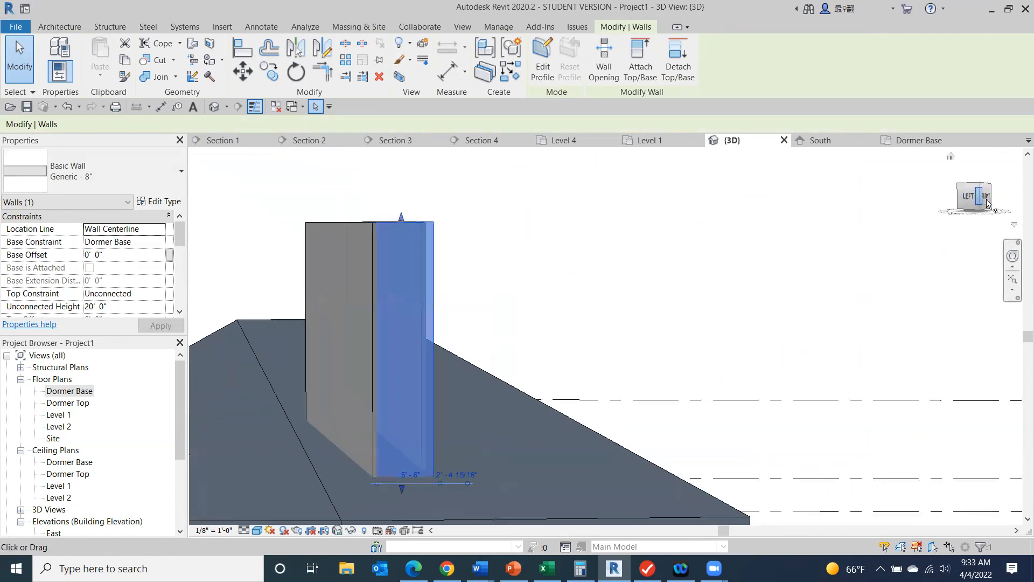
left_click(988, 204)
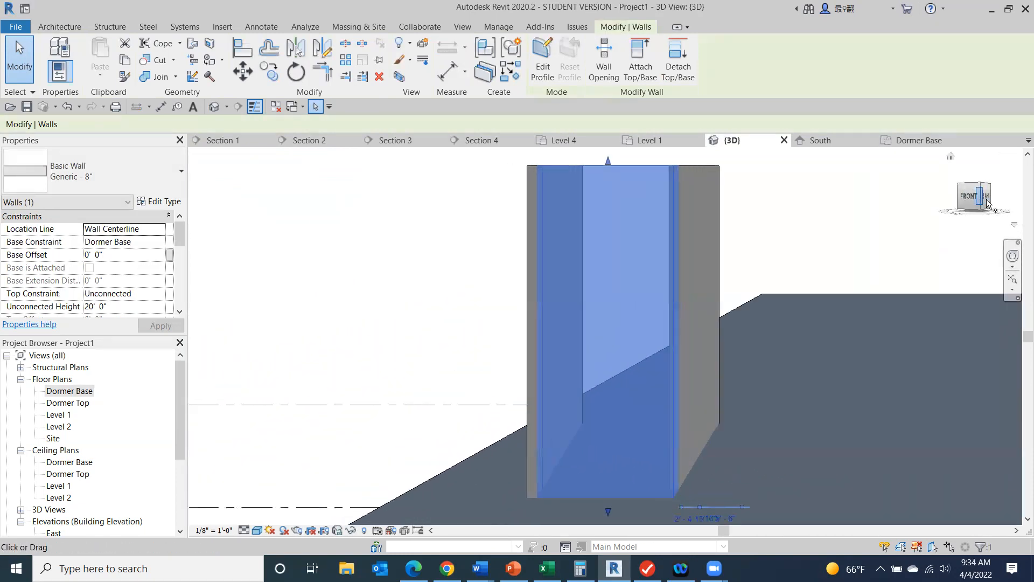
left_click(987, 202)
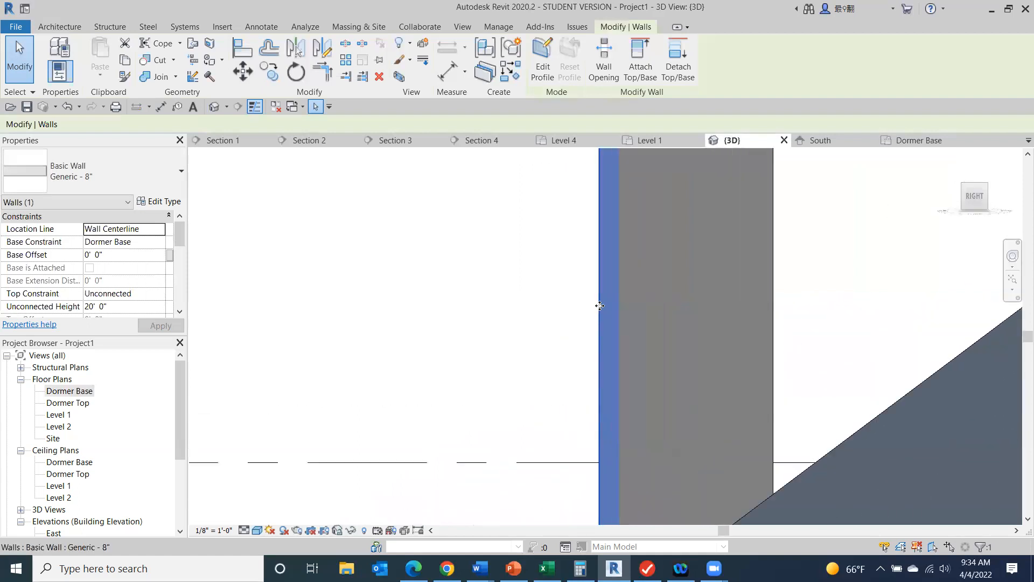
scroll(571, 243, "down", 2)
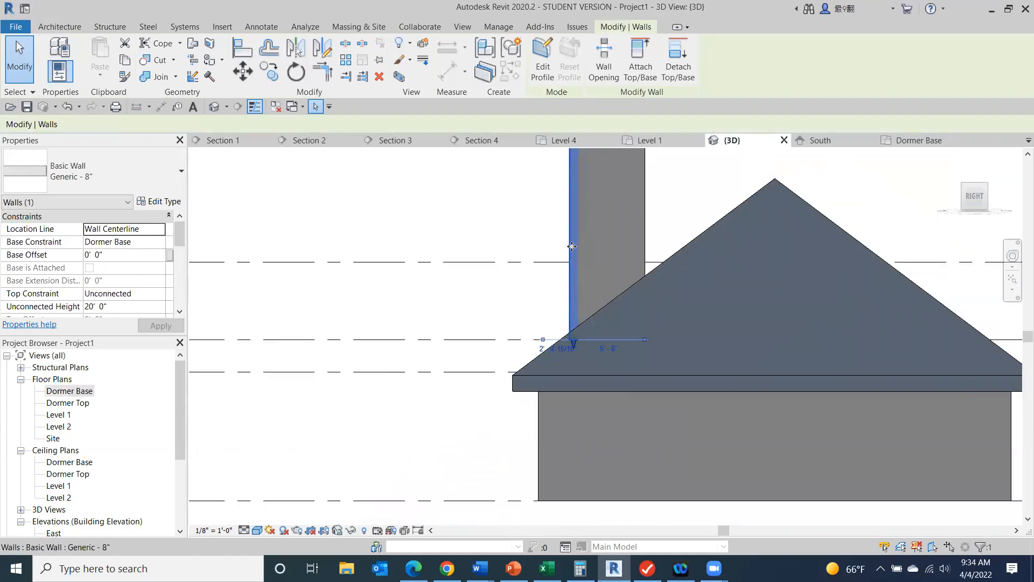
- Try moving the dormer's front wall outward flush with the main exterior wall below, and undo the move
left_click(19, 57)
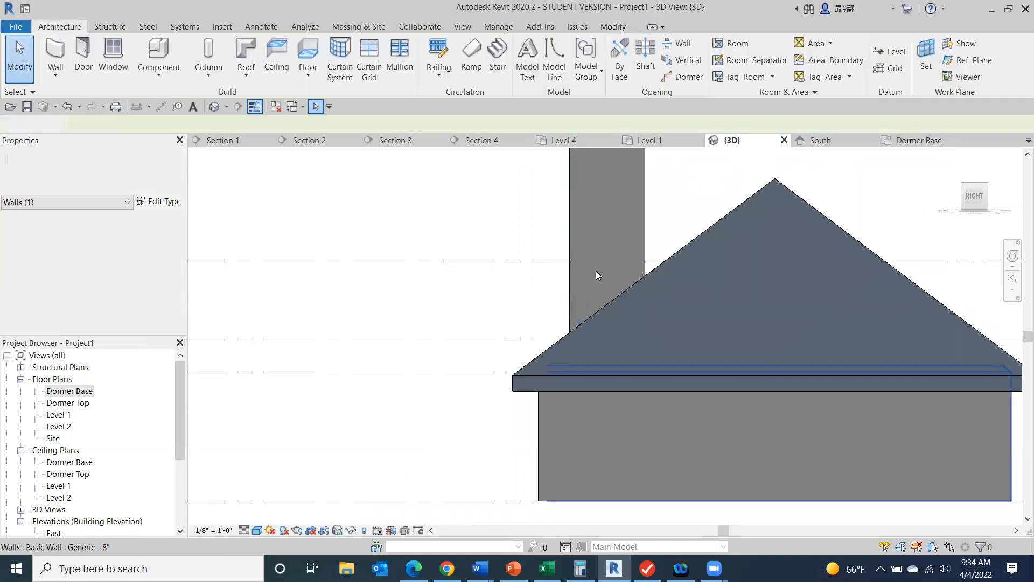
left_click(568, 281)
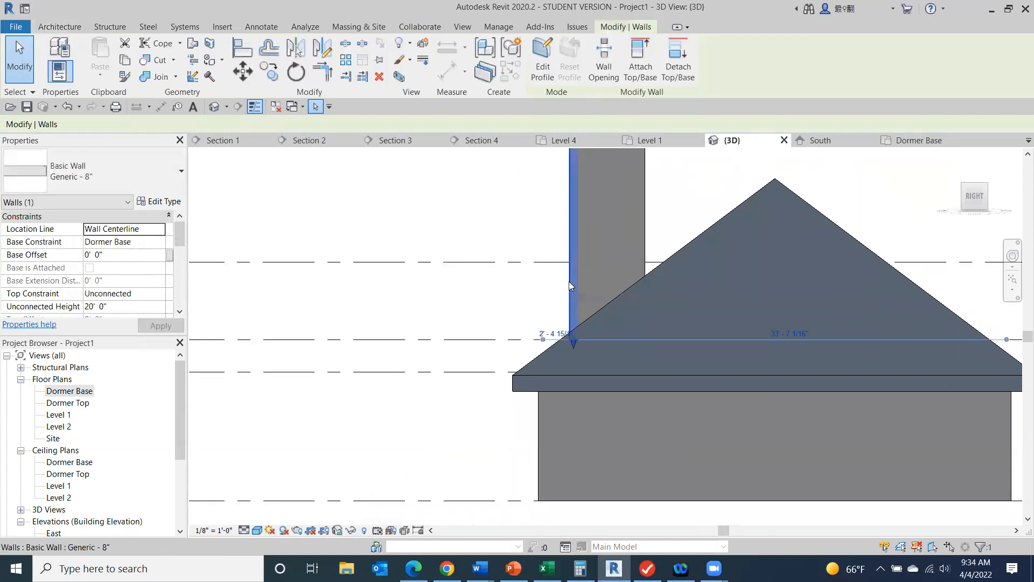
left_click(409, 298)
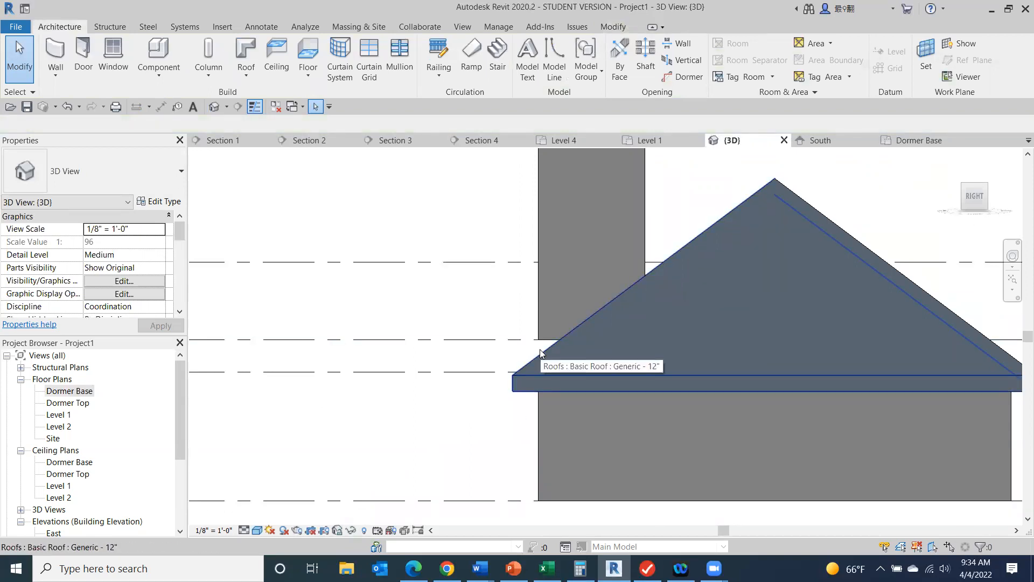
scroll(541, 353, "down", 5)
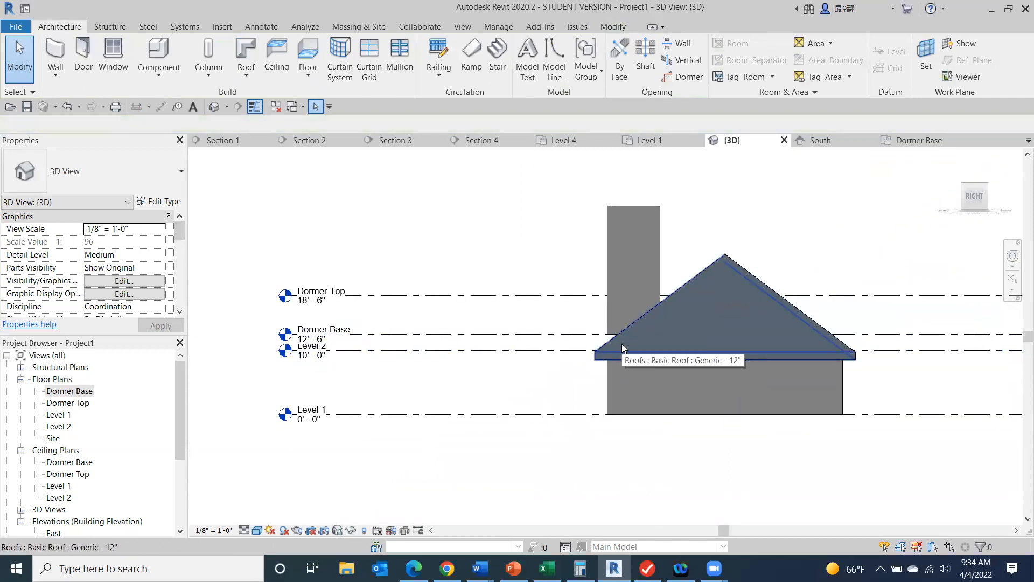
scroll(621, 344, "up", 3)
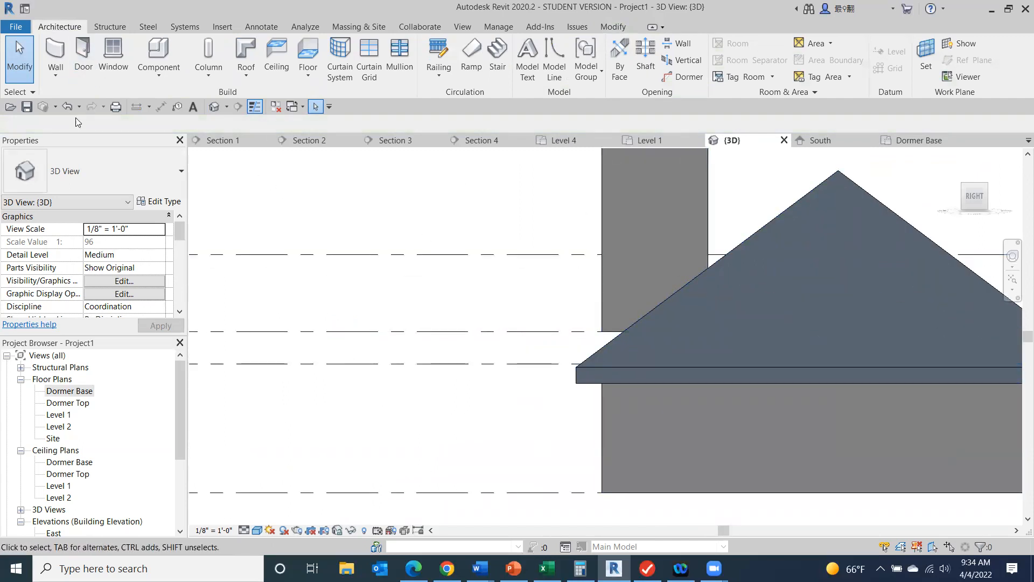
left_click(66, 107)
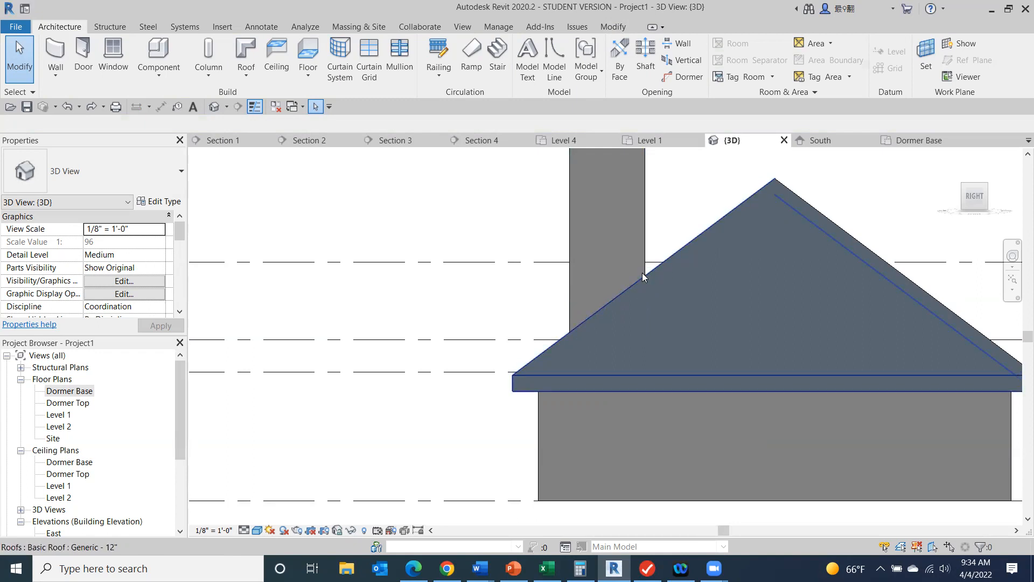
- Constrain the top of the dormer's front wall up to level Dormer Top
left_click(963, 201)
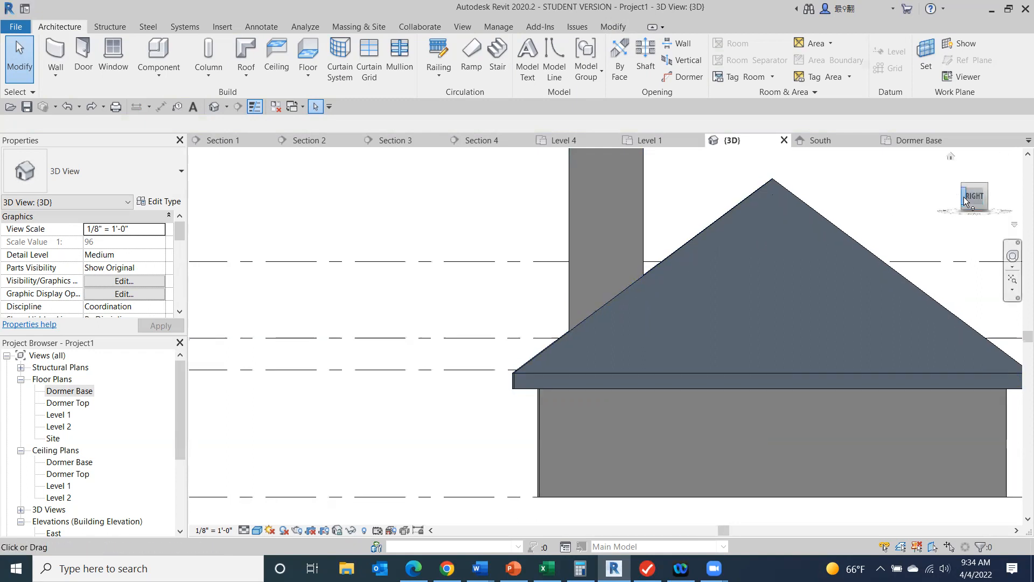
left_click(965, 198)
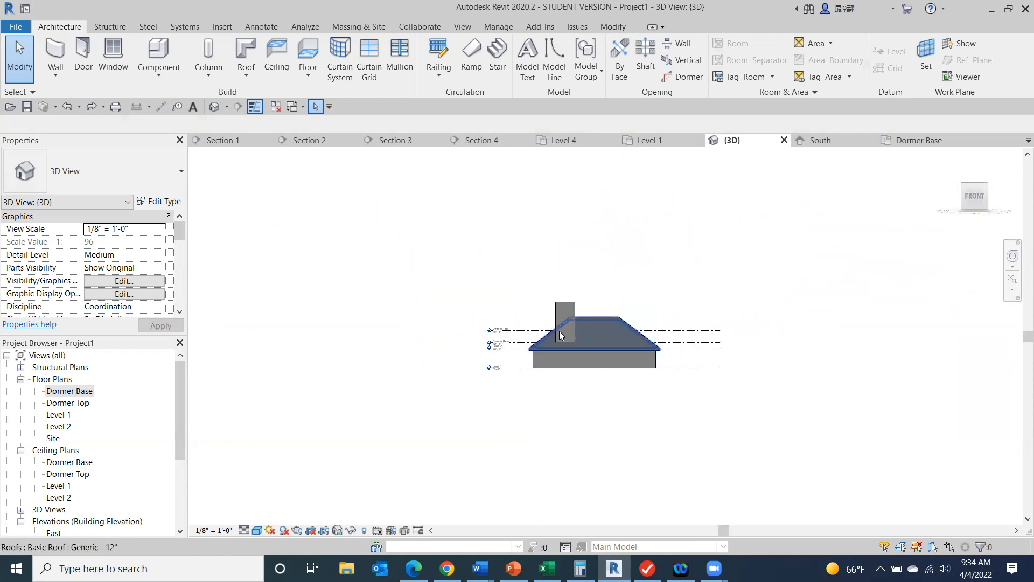
scroll(559, 331, "up", 5)
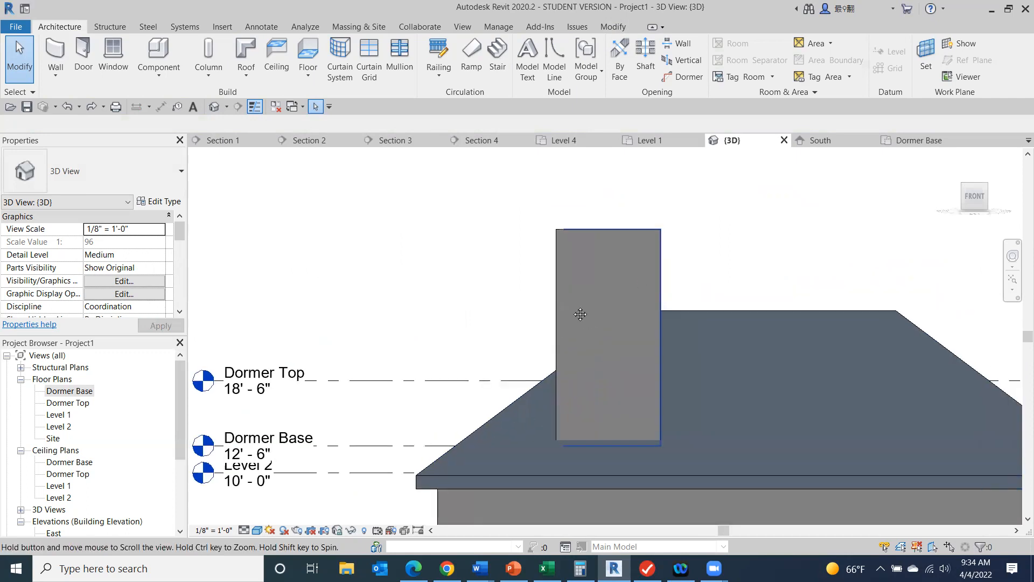
middle_click_drag(580, 313, 573, 304)
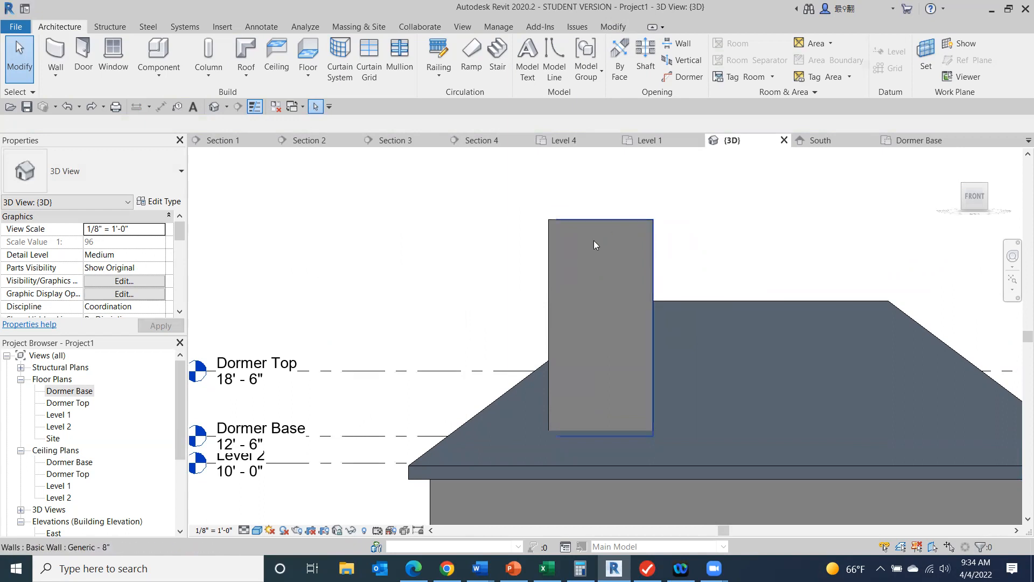
left_click(571, 239)
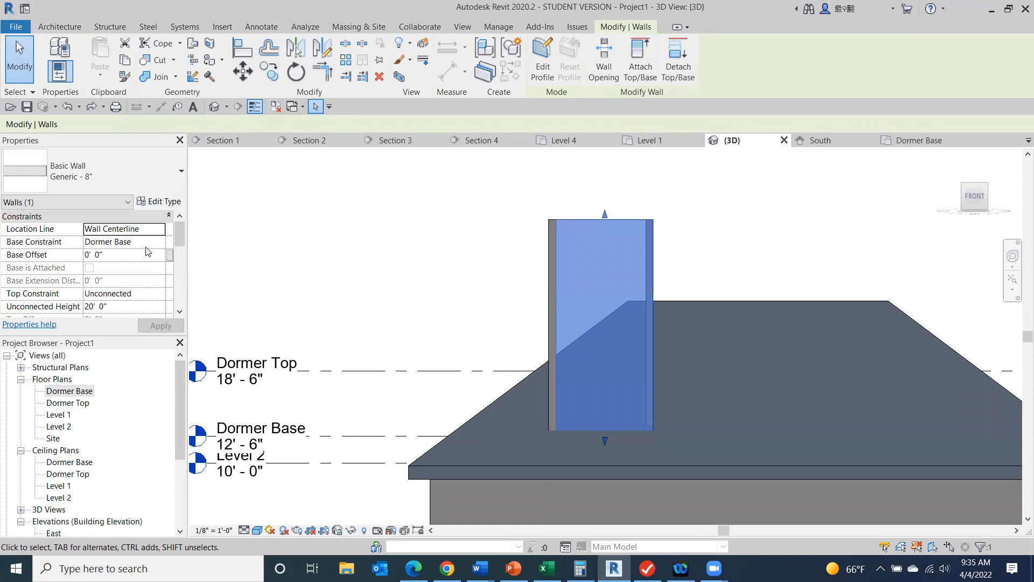
left_click(163, 295)
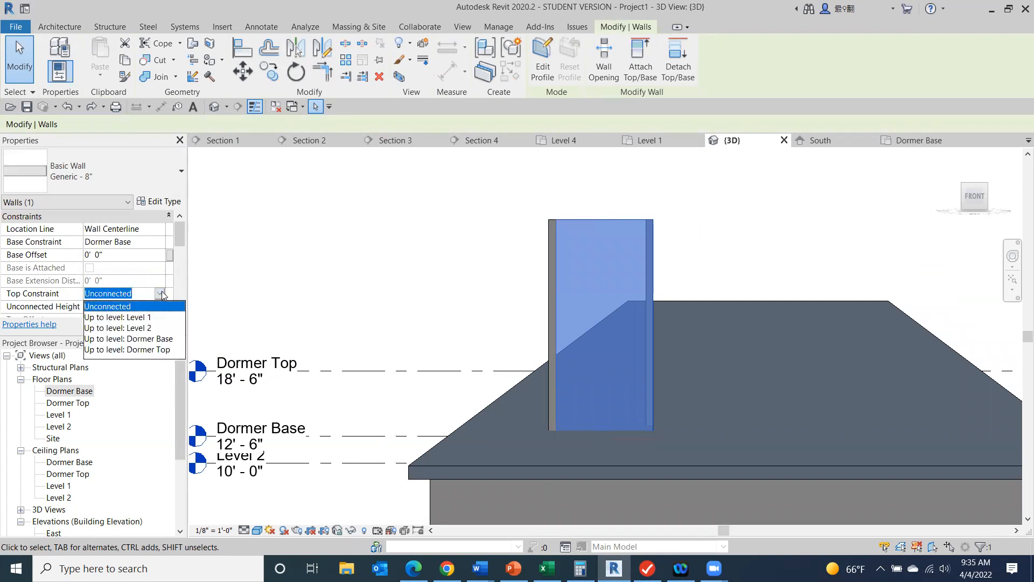
left_click(160, 350)
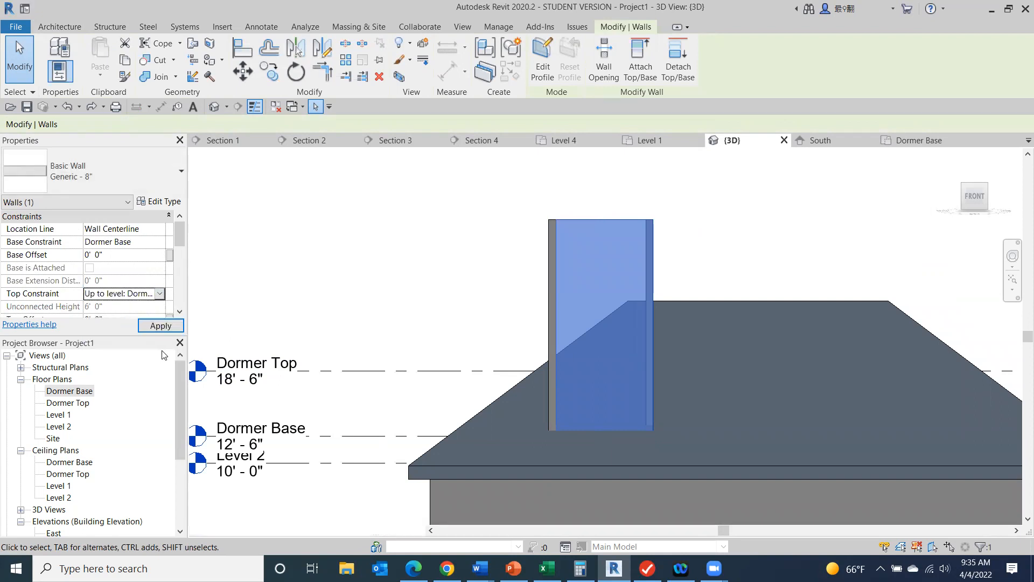
left_click(391, 260)
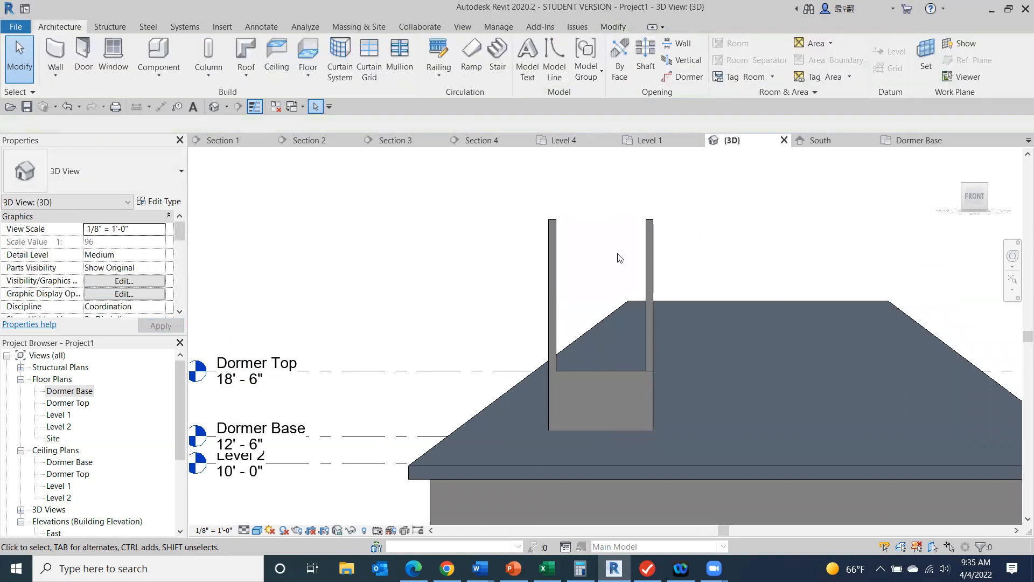
- Constrain the tops of both dormer side walls up to level Dormer Top
left_click(558, 271)
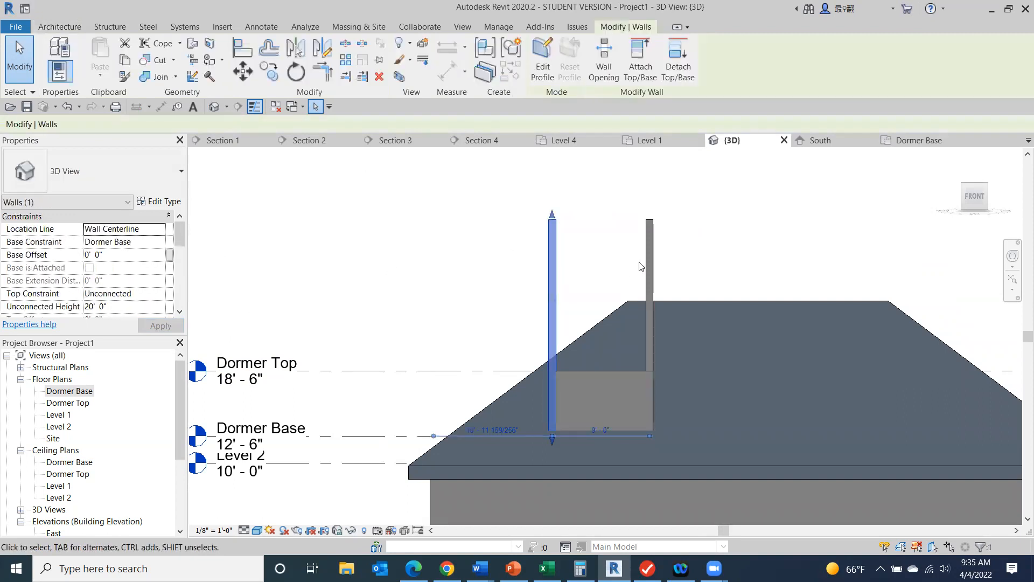
left_click(628, 266, "ctrl")
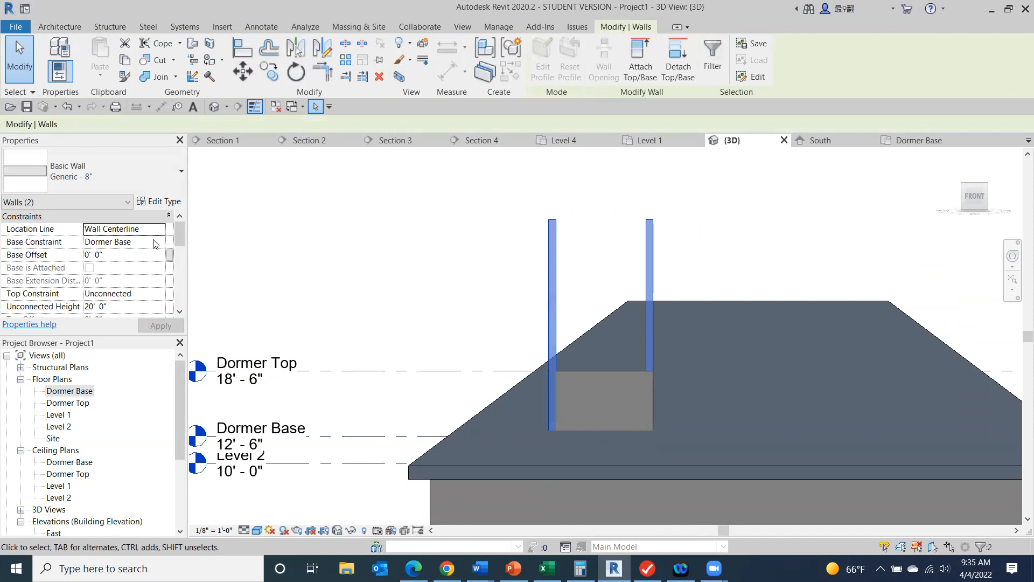
left_click(162, 298)
left_click(160, 296)
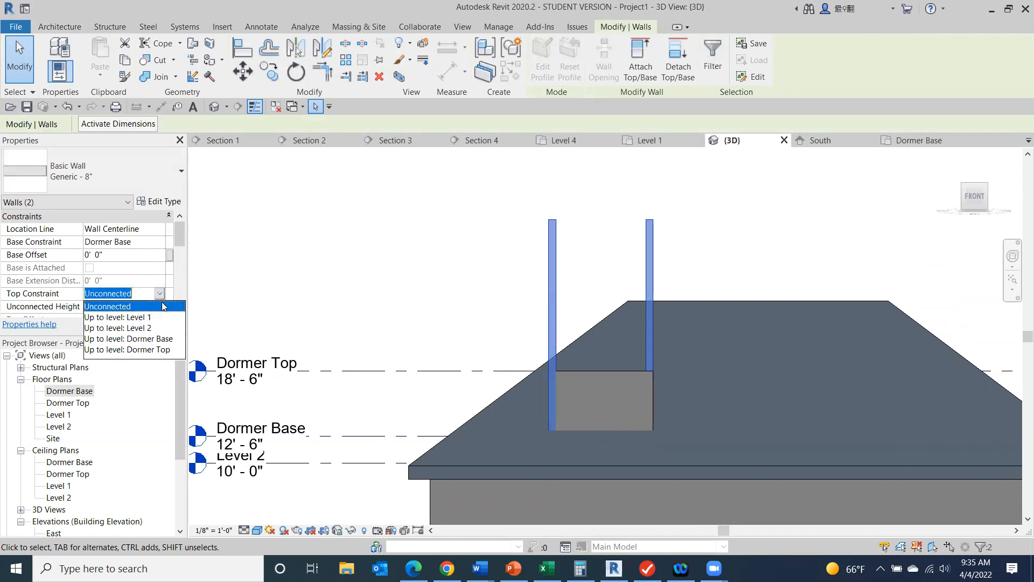
left_click(161, 350)
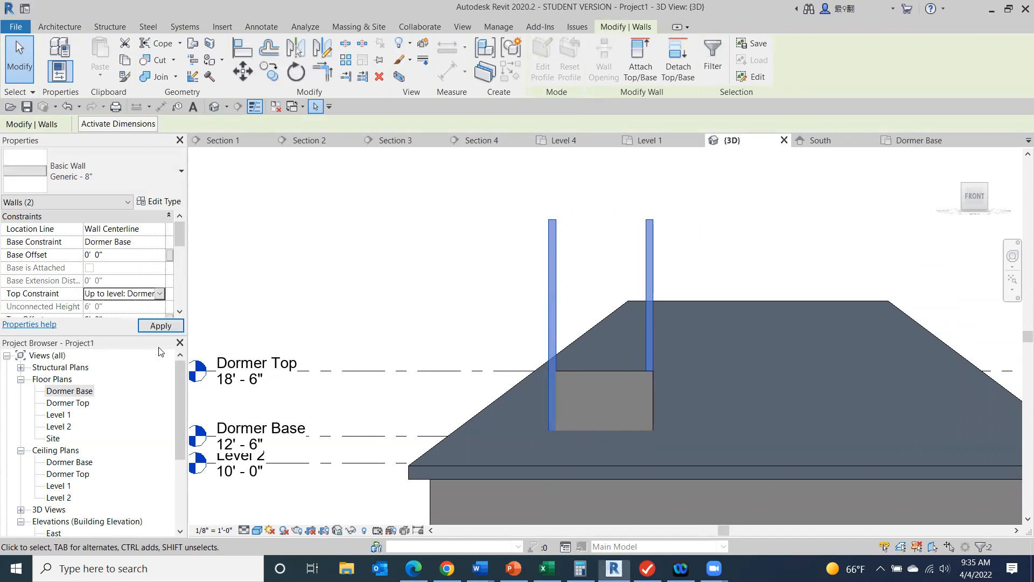
left_click(387, 227)
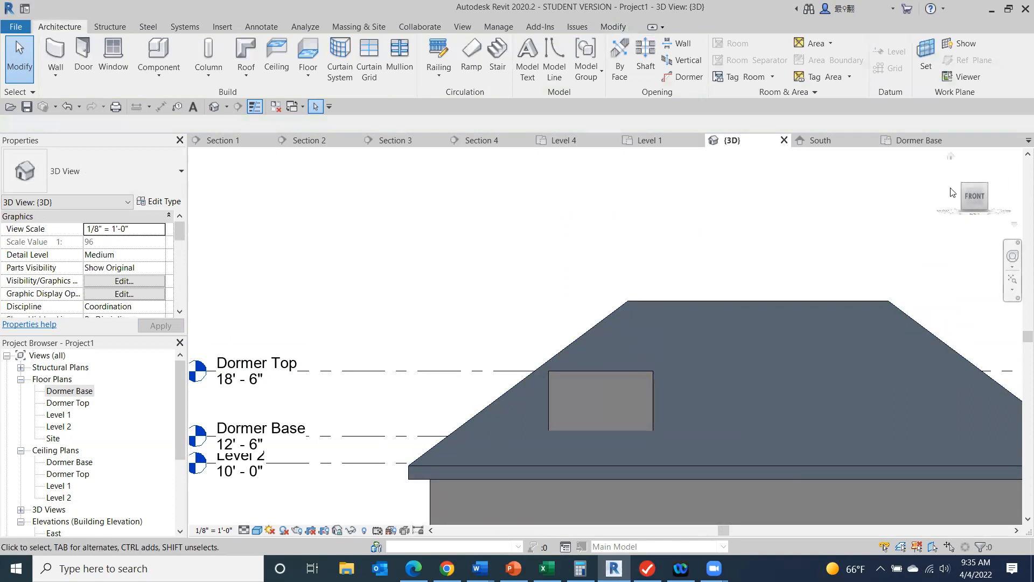
left_click_drag(970, 194, 973, 253)
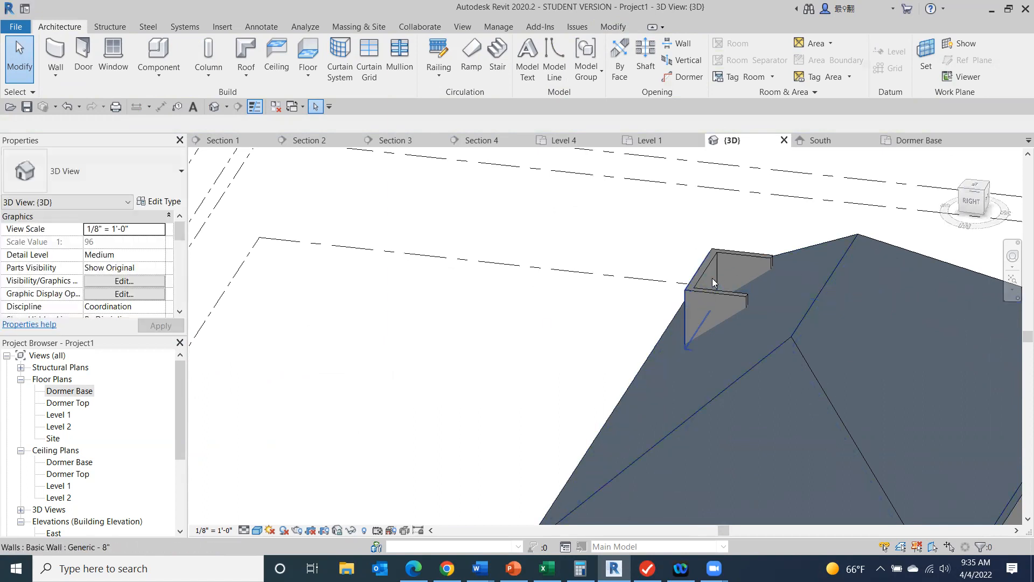
- On the Dormer Base plan, start a footprint roof with 1'-0" overhang from the dormer walls, sloped along both sides and non-sloping along the front
double_click(70, 391)
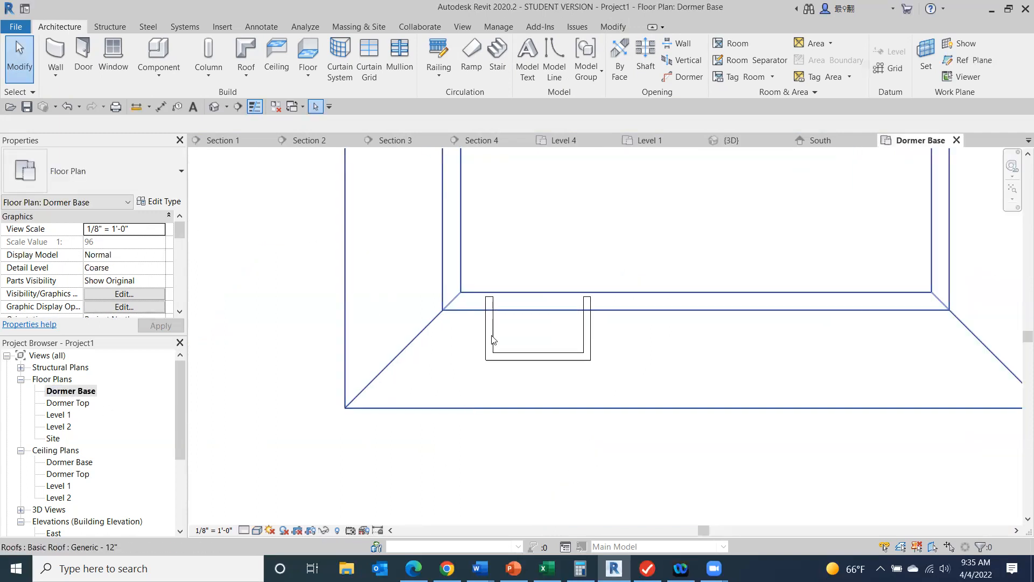
scroll(506, 305, "up", 2)
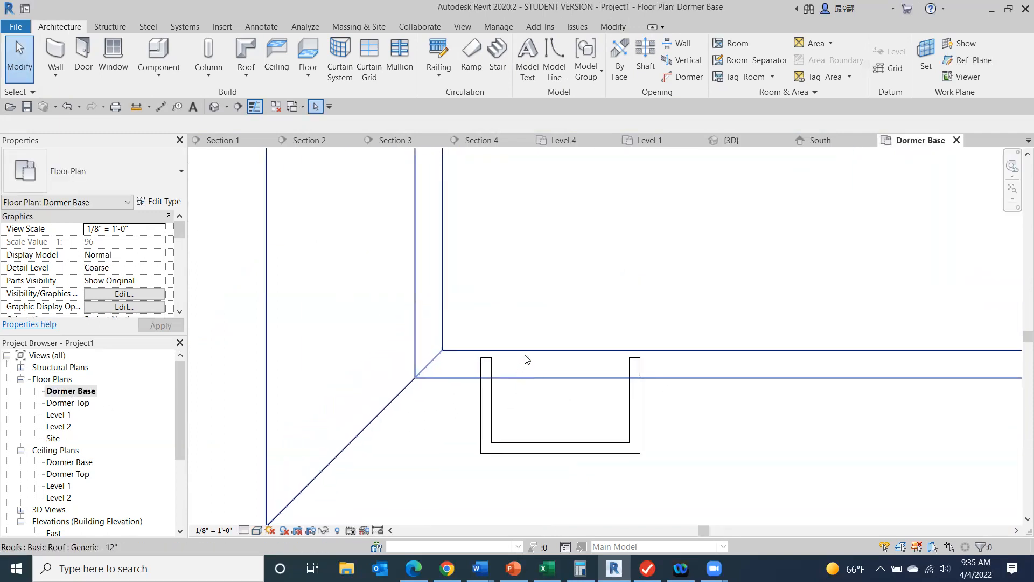
scroll(542, 325, "down", 1)
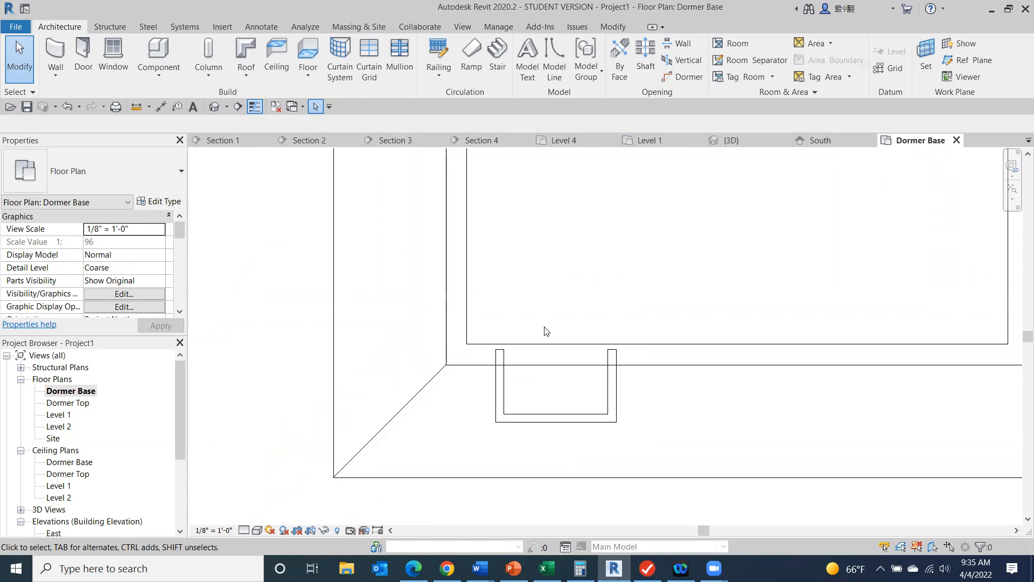
double_click(69, 402)
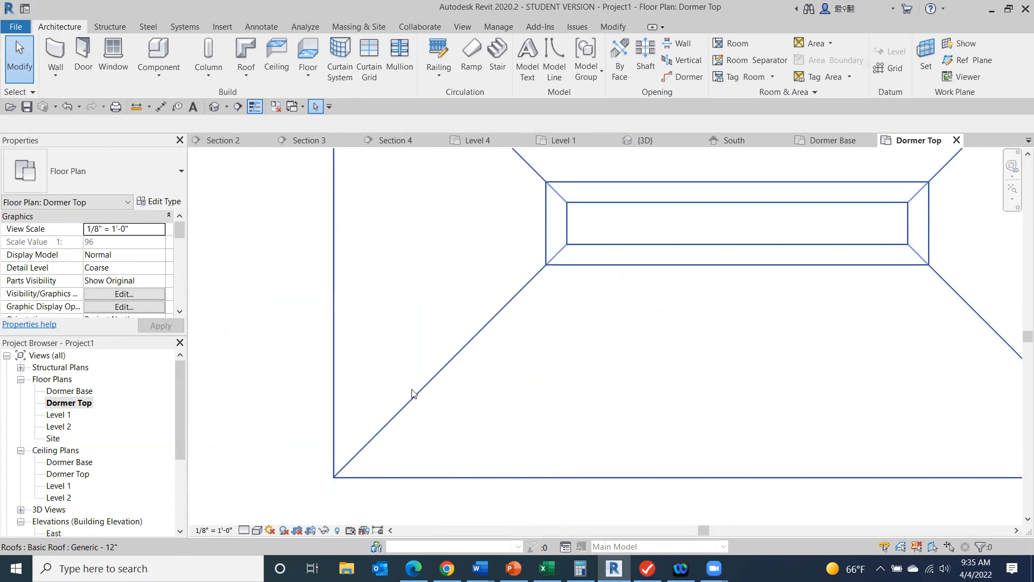
double_click(68, 391)
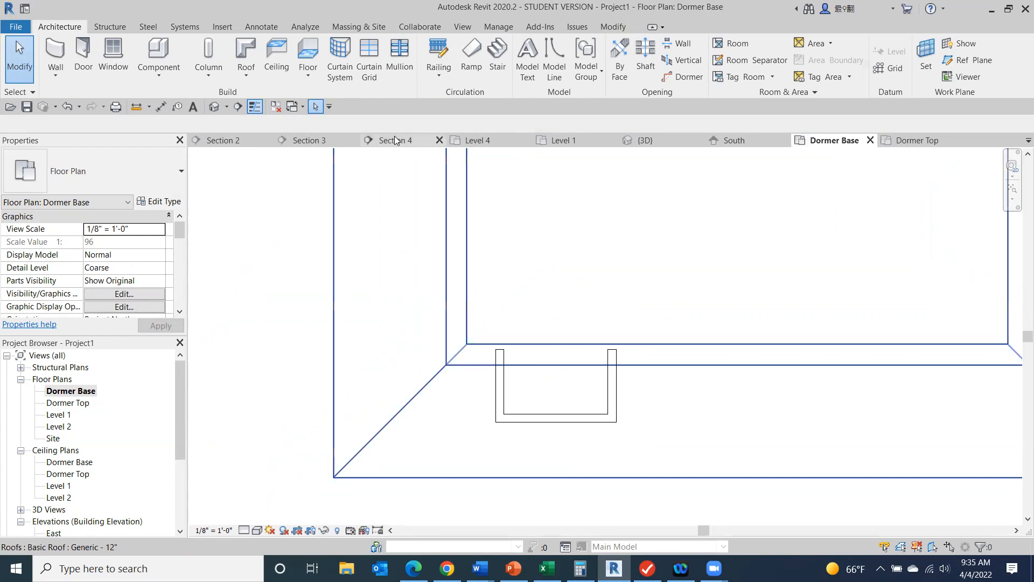
left_click(247, 51)
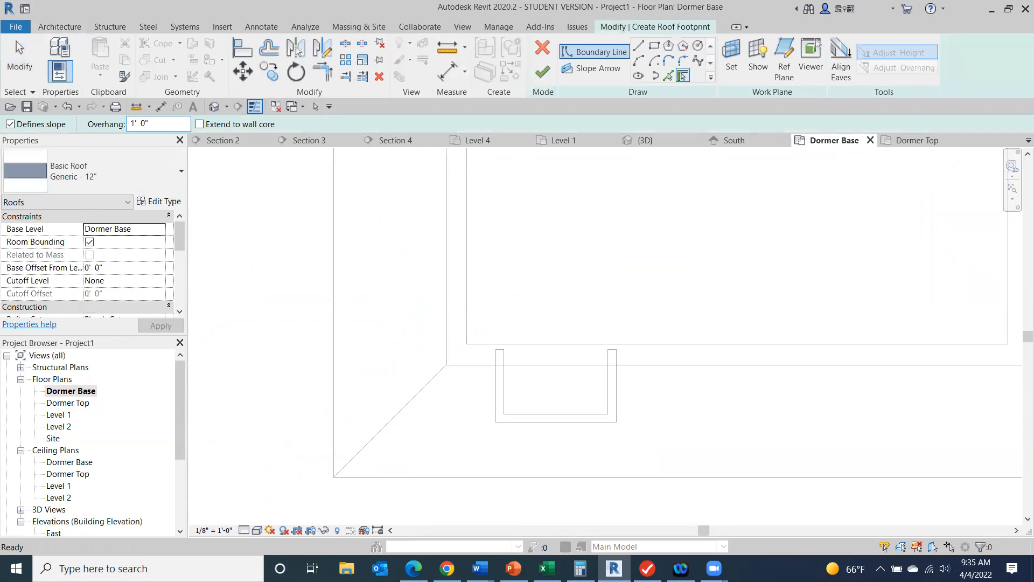
left_click(493, 385)
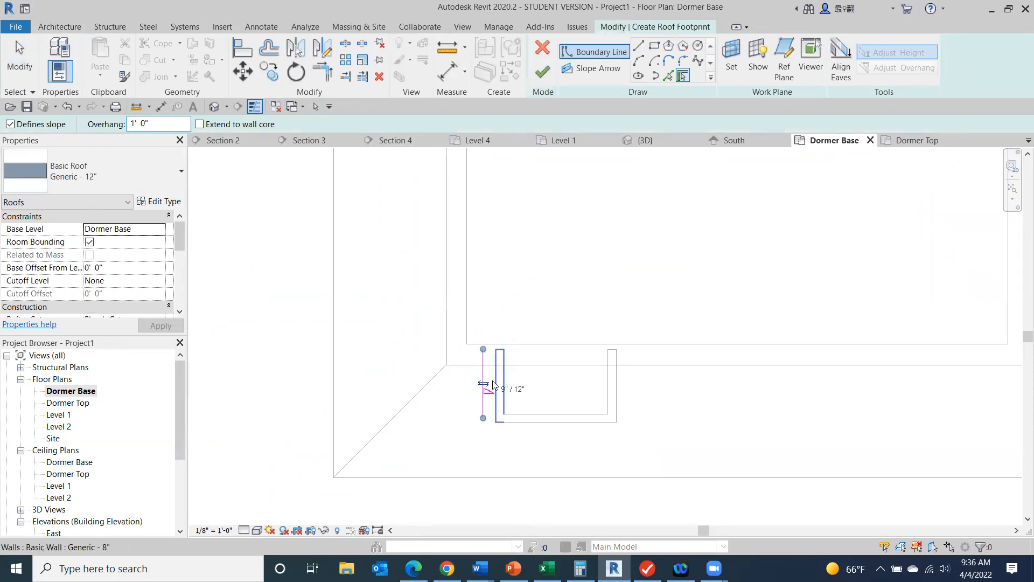
left_click(613, 385)
left_click(5, 122)
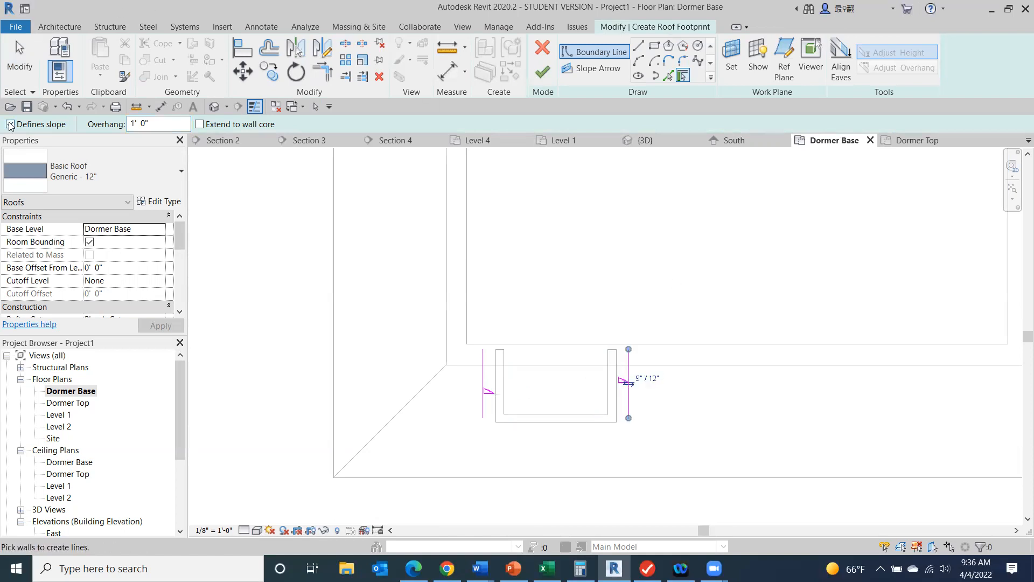
left_click(547, 425)
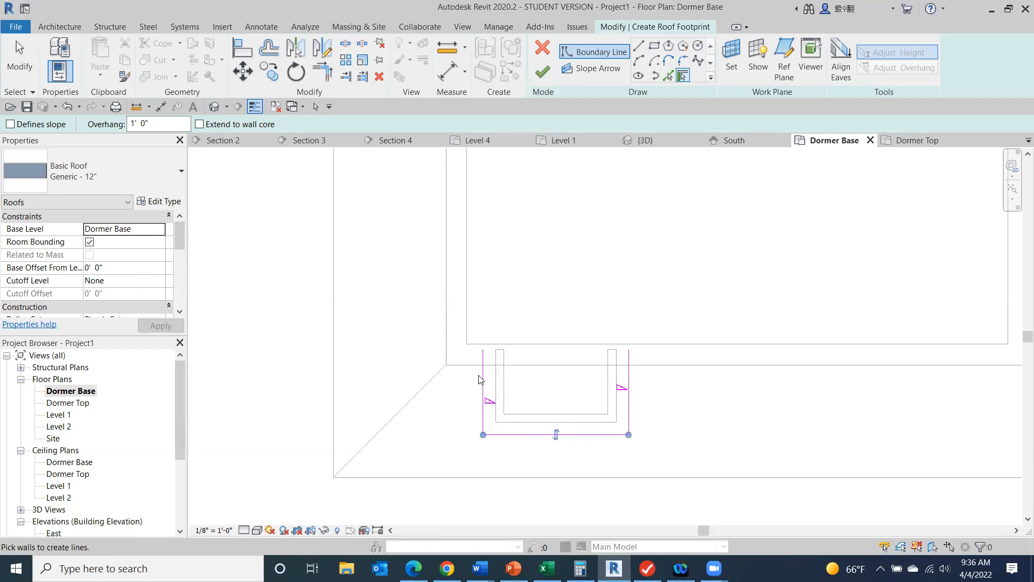
- Draw a non-sloping boundary line across the dormer between the two side boundary lines, about 2'-6" from their open ends
left_click(546, 75)
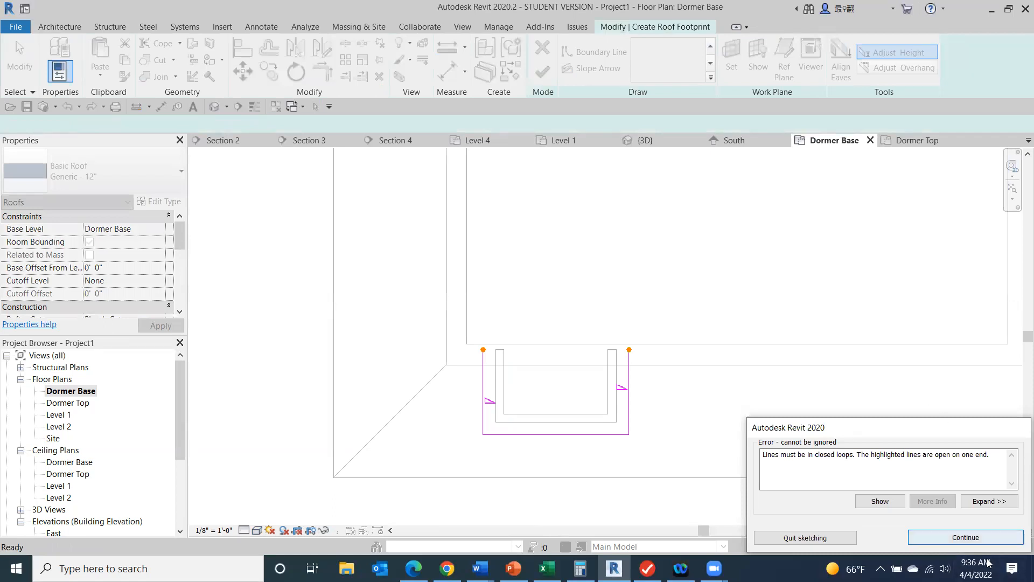
left_click(973, 534)
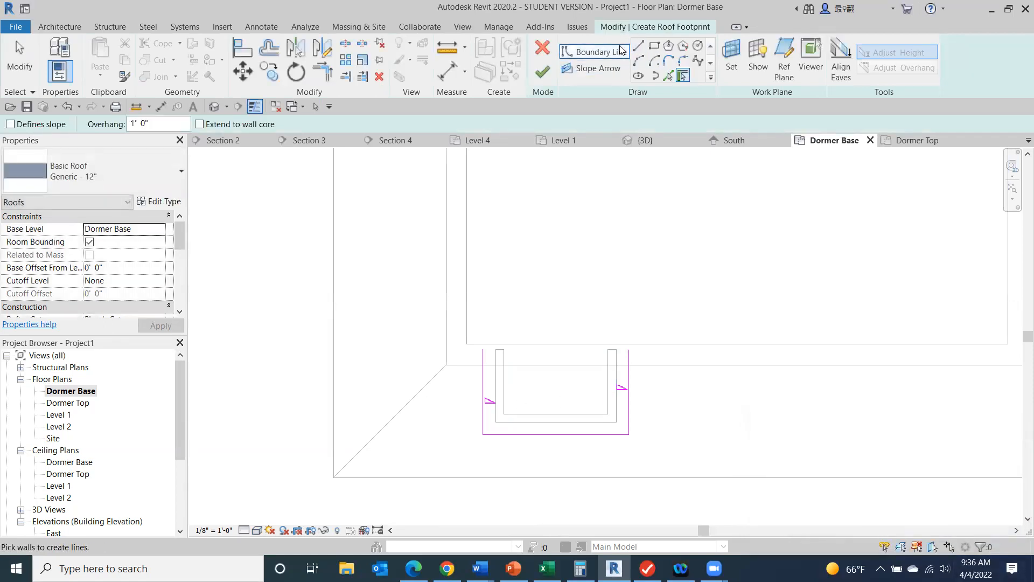
left_click(638, 47)
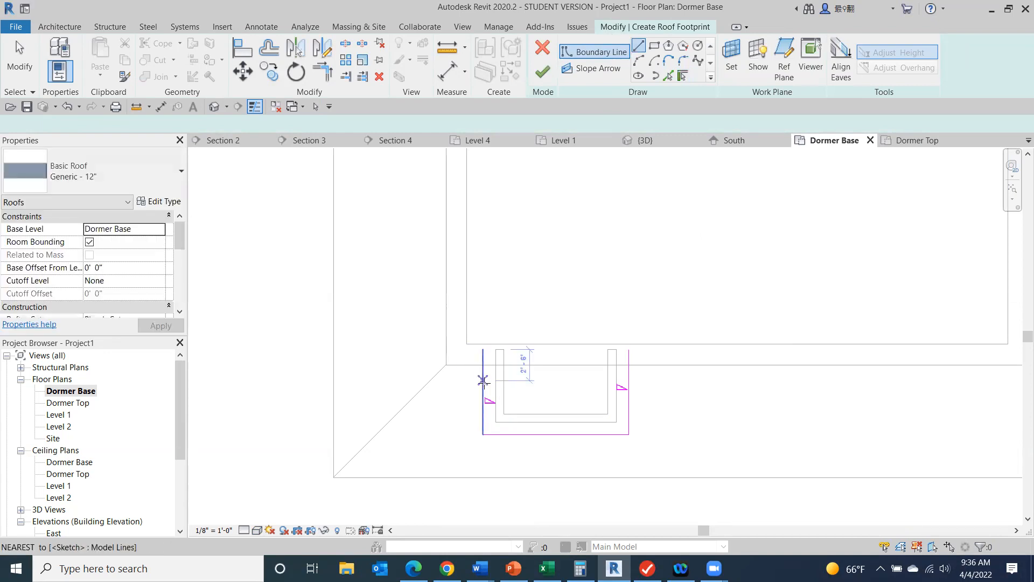
left_click(483, 381)
left_click(628, 381)
key("Escape")
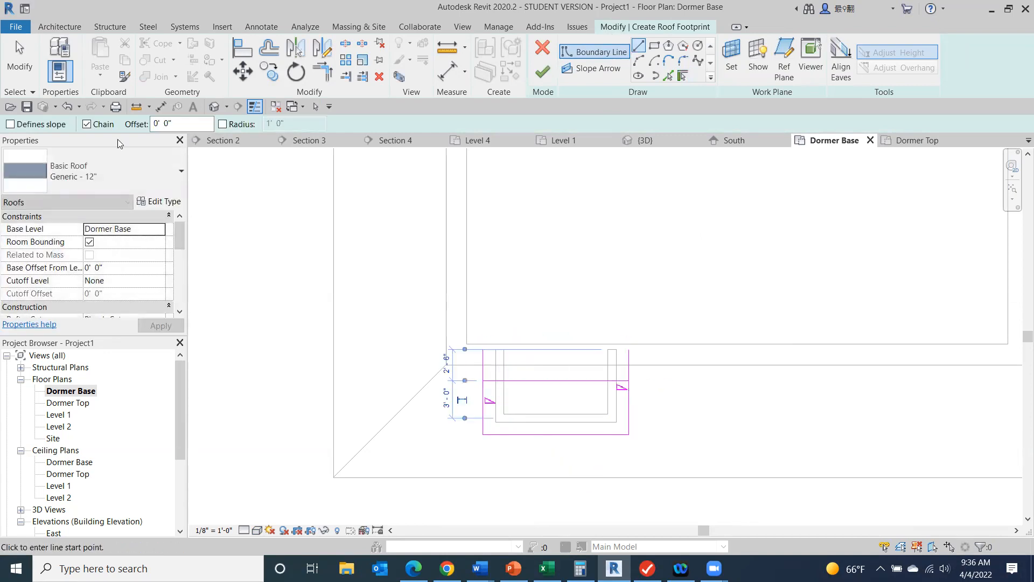
- Trim the side boundary lines to the cross line to close the loop, and finish the dormer roof footprint
left_click(329, 77)
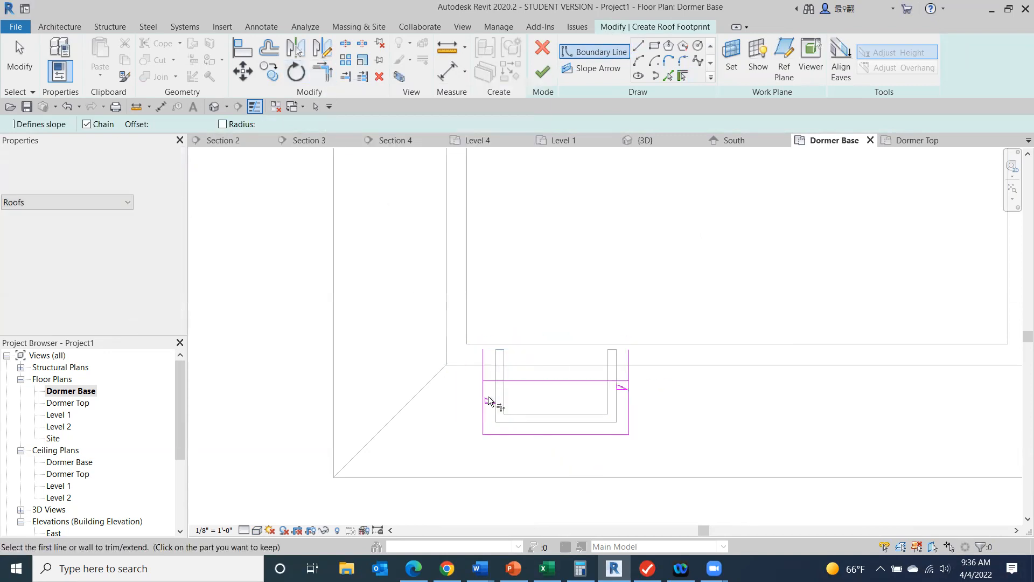
left_click(491, 381)
left_click(484, 385)
left_click(594, 382)
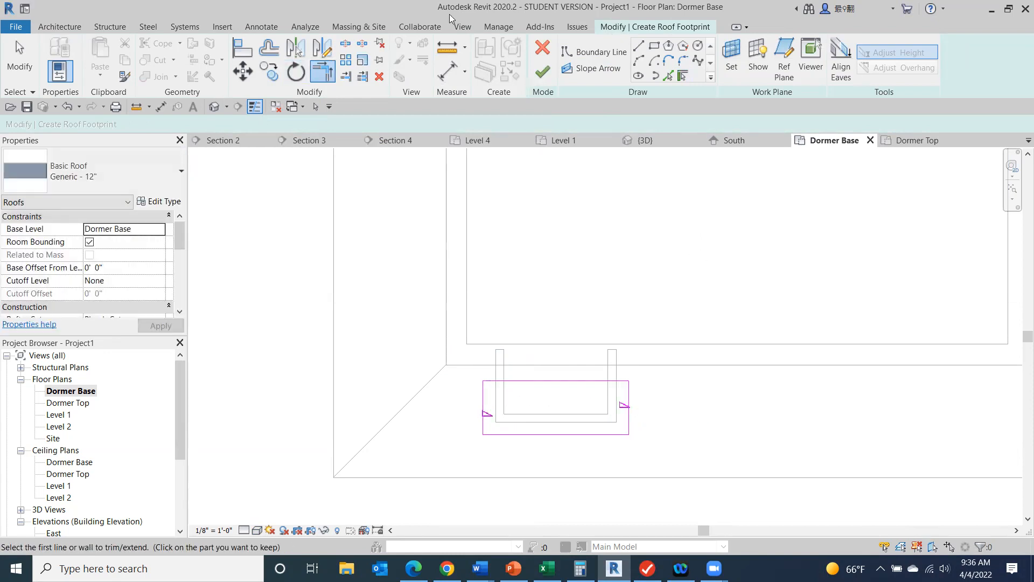
left_click(542, 71)
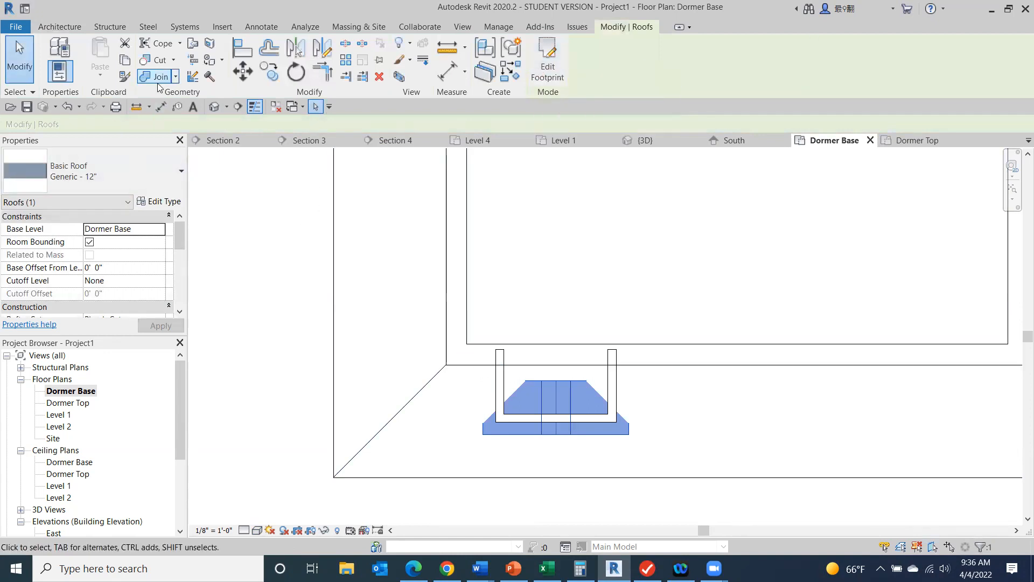
- In the 3D view, set the dormer roof's base level to Dormer Top
left_click(213, 109)
mouse_move(975, 299)
middle_mouse_down("shift")
mouse_move(244, 201)
mouse_move(265, 195)
middle_mouse_up("shift")
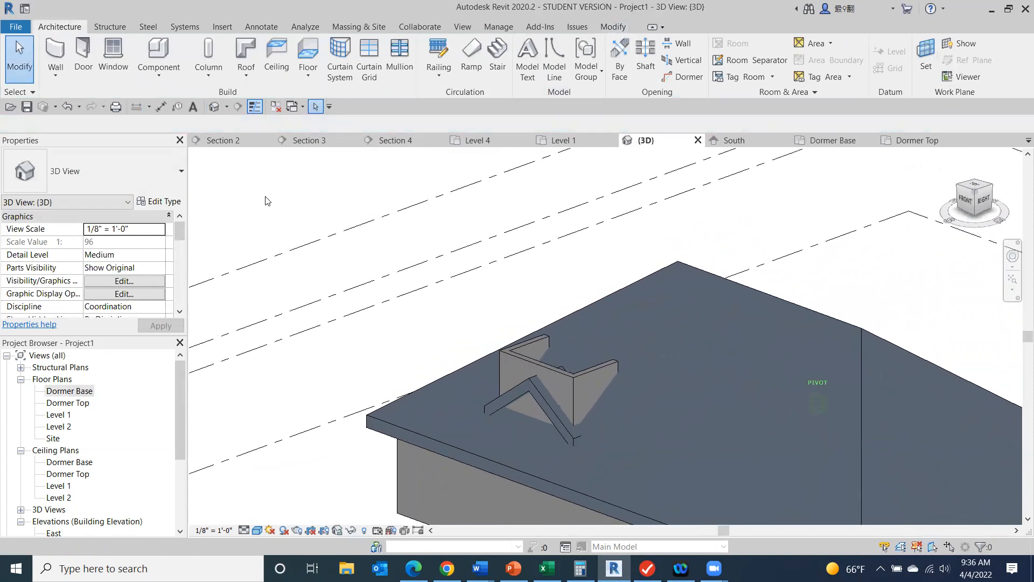
scroll(454, 422, "down", 2)
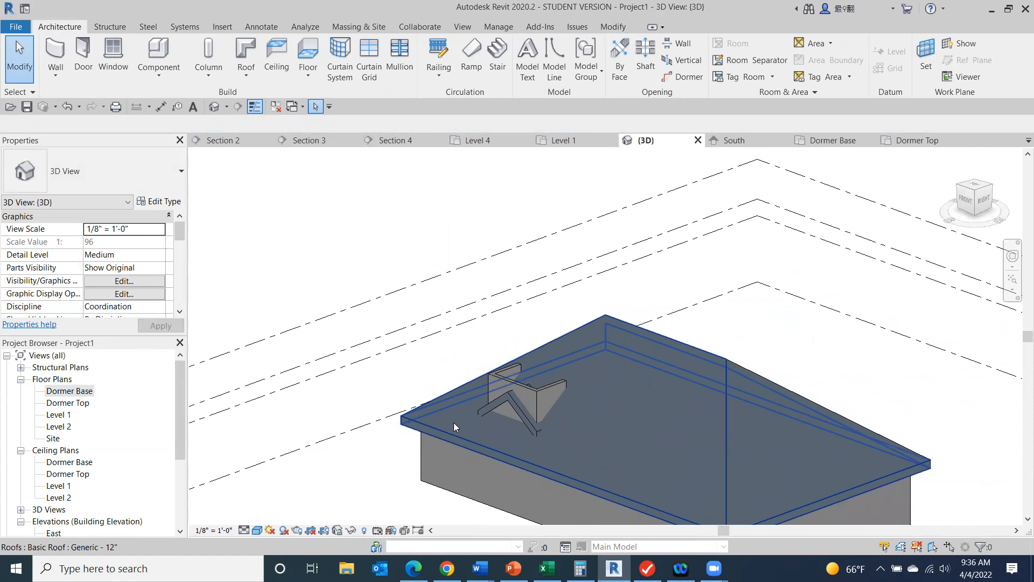
scroll(453, 422, "up", 5)
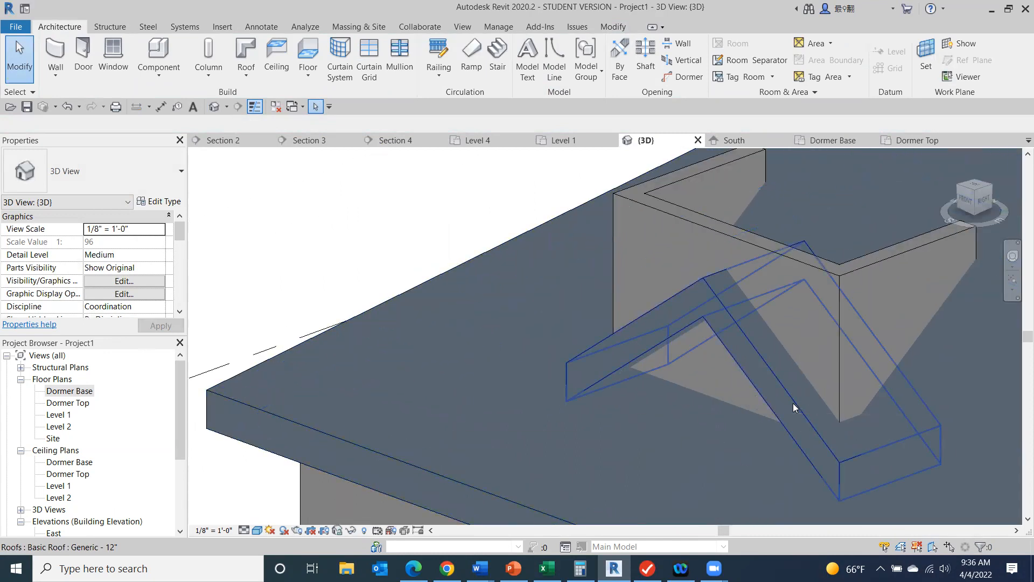
left_click(792, 403)
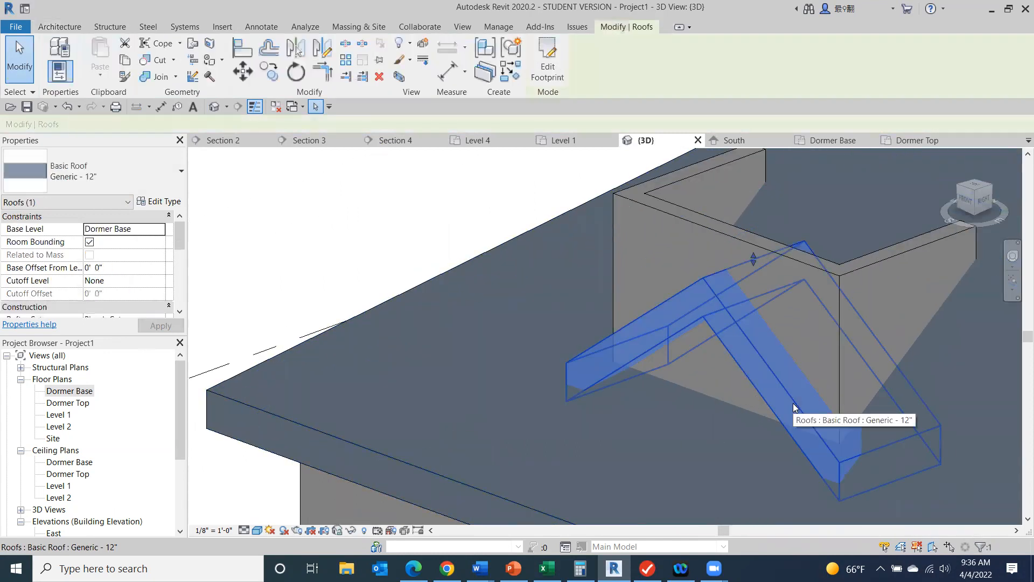
left_click(160, 231)
left_click(127, 275)
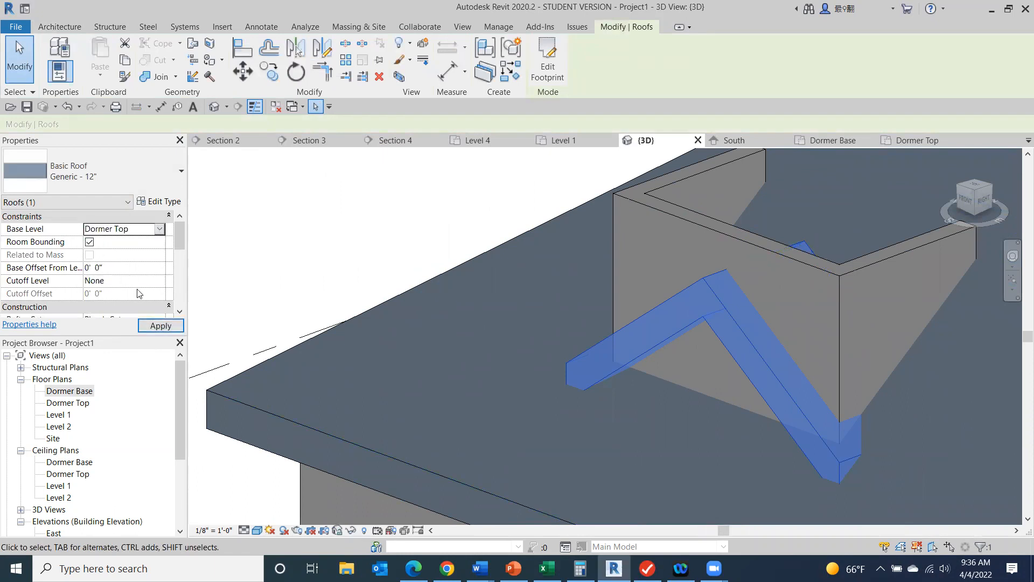
left_click(160, 325)
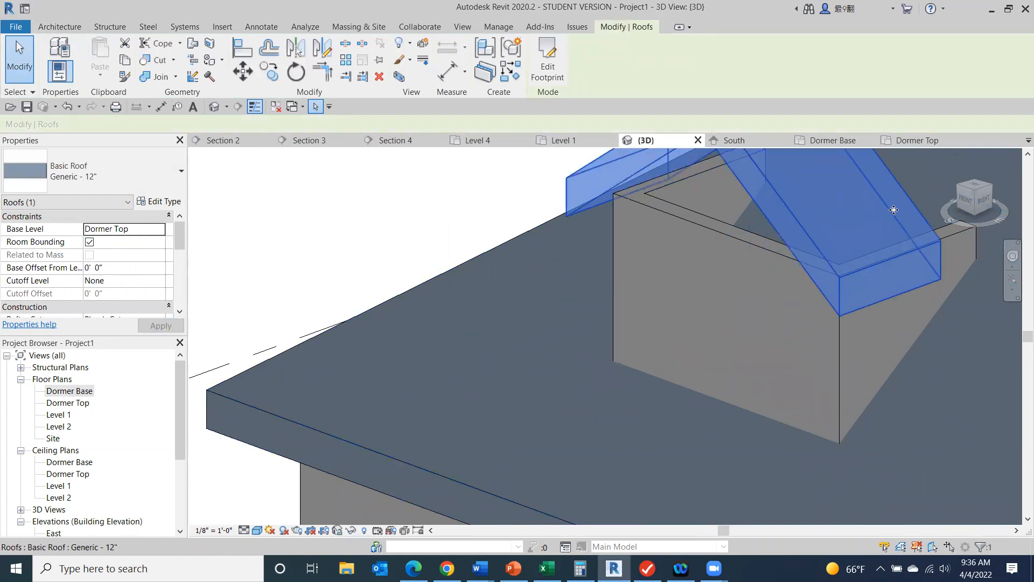
- View the dormer from the front and set the dormer roof's slope to 6" / 12"
left_click(967, 214)
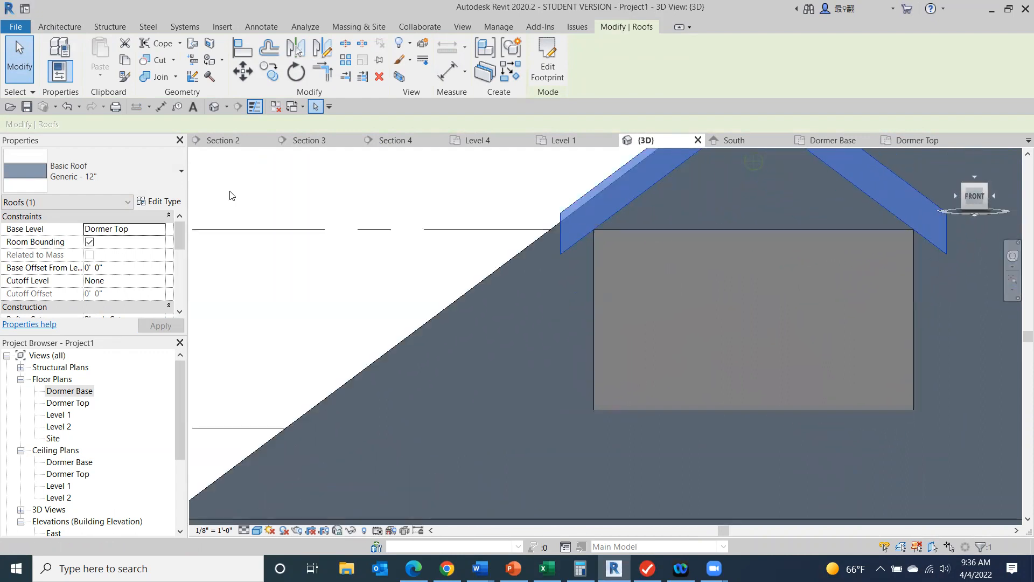
scroll(710, 276, "down", 3)
middle_click_drag(710, 277, 565, 423)
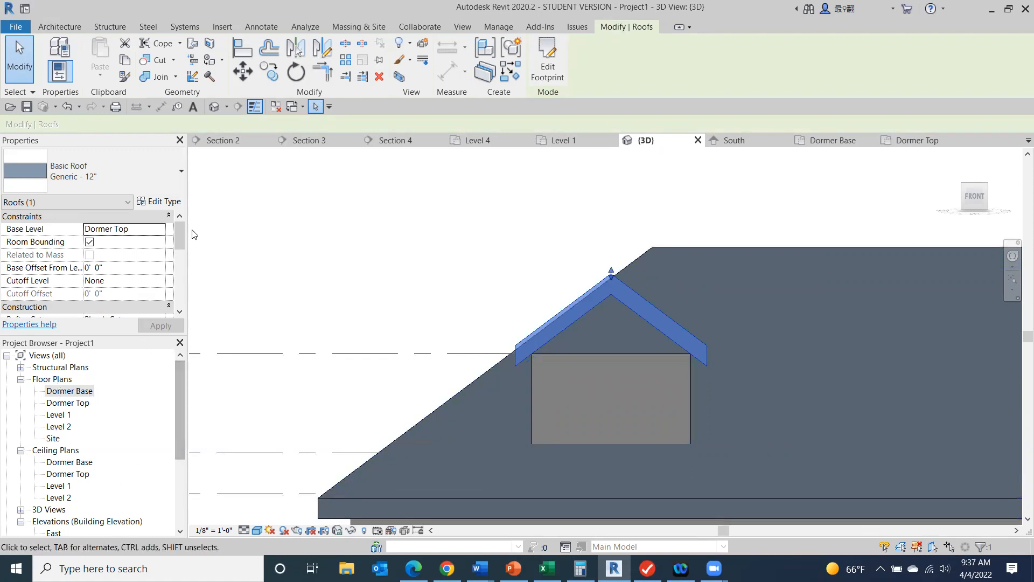
scroll(180, 243, "down", 1)
left_click_drag(179, 242, 178, 266)
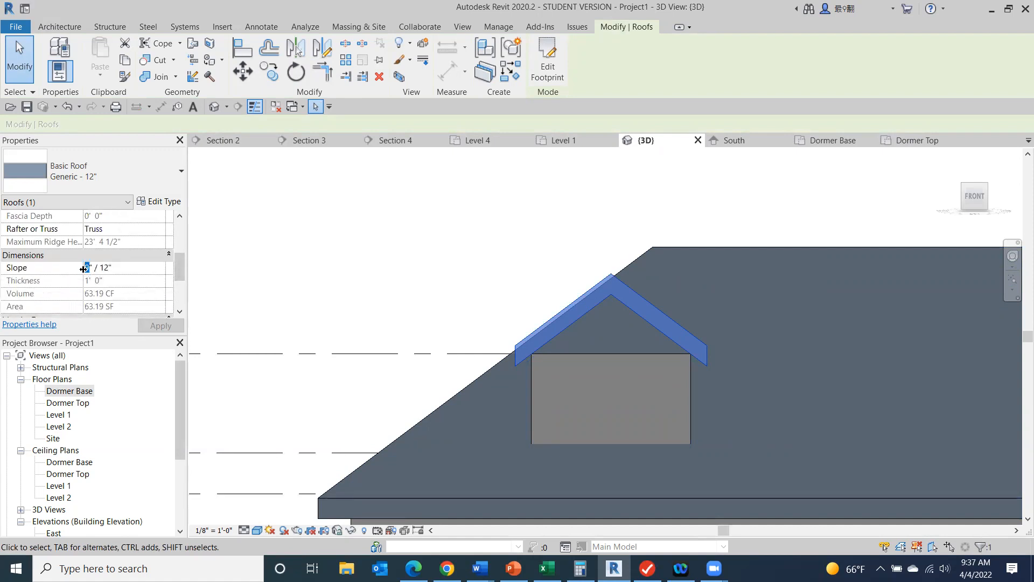
type("5")
left_click(160, 326)
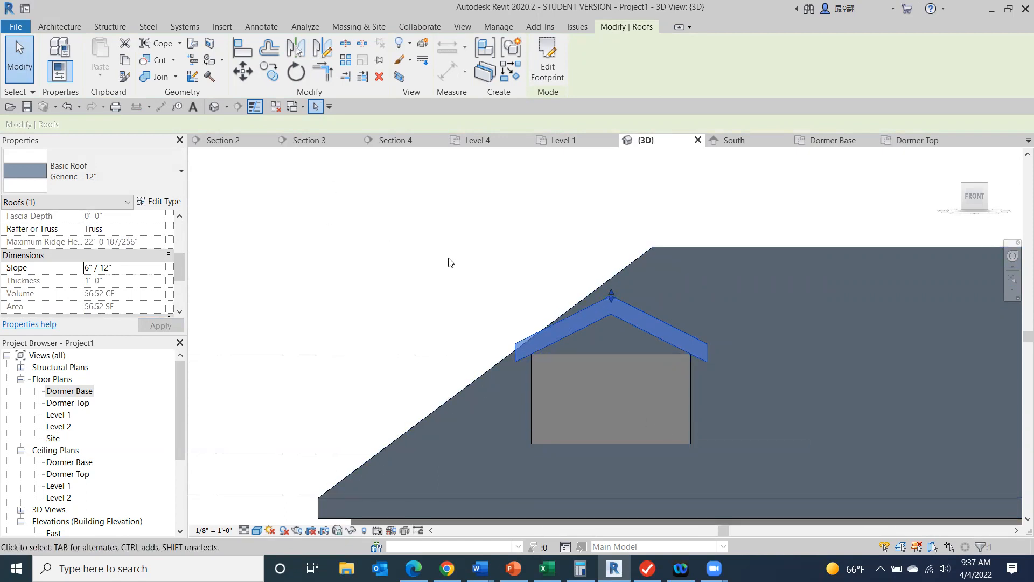
- Set the main hip roof's slope to 12" / 12"
left_click(401, 242)
left_click(827, 292)
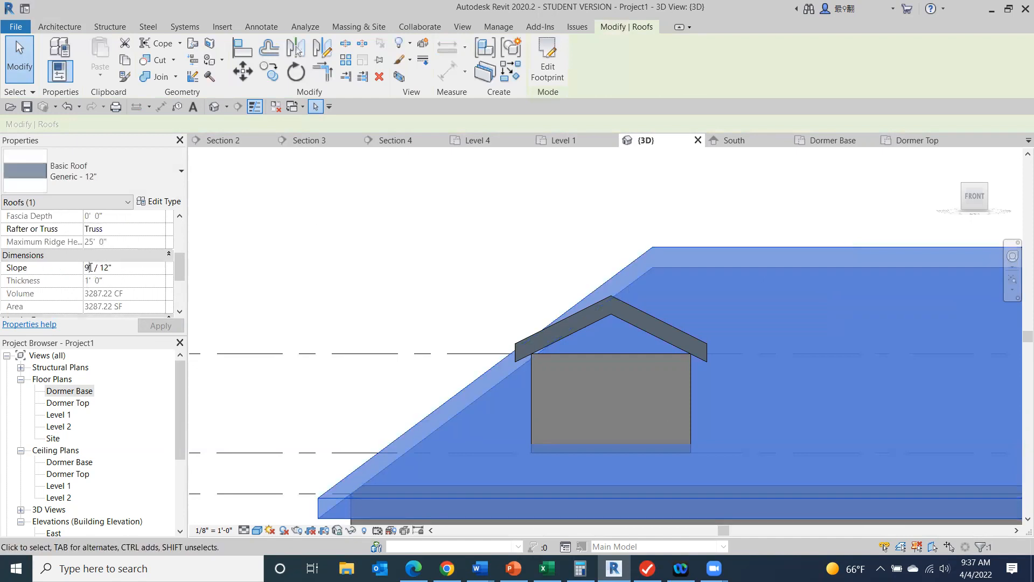
type("12")
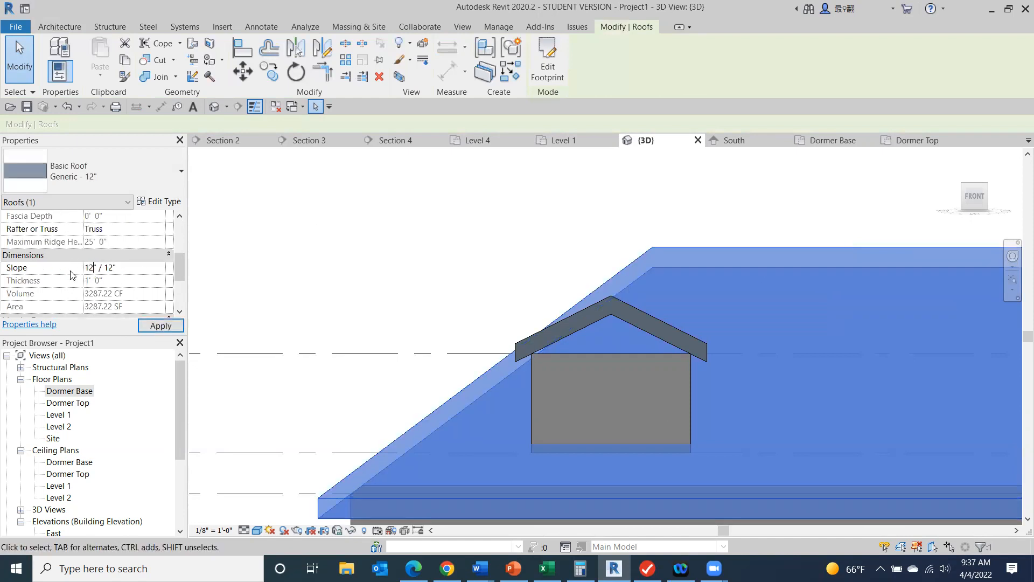
left_click(160, 326)
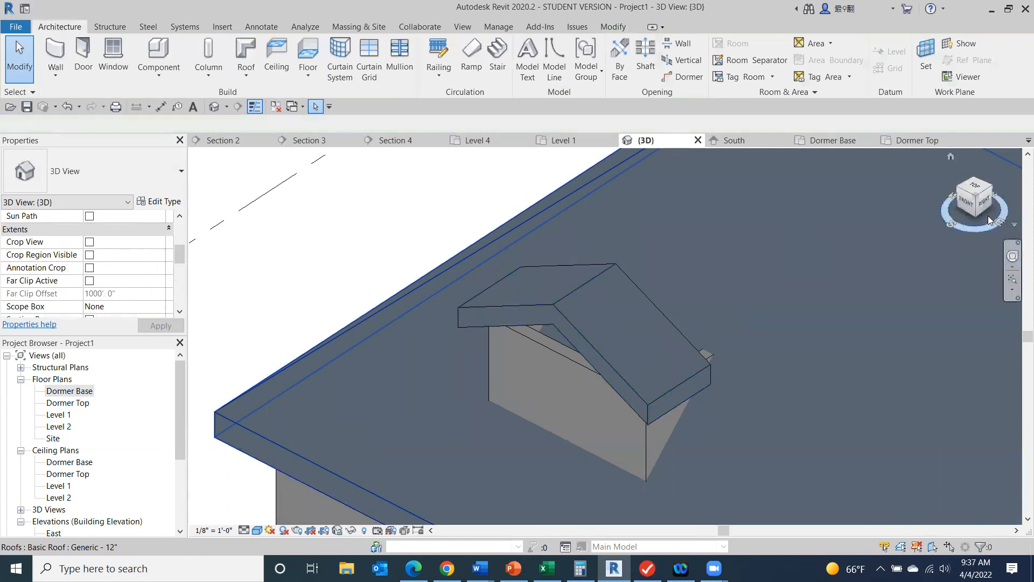
- Join the rear edge of the dormer roof to the sloping face of the main roof with Join/Unjoin Roof
scroll(997, 215, "down", 2)
middle_click_drag(933, 249, 749, 282)
left_click_drag(973, 203, 909, 207)
middle_click_drag(781, 298, 781, 298)
scroll(636, 280, "down", 4)
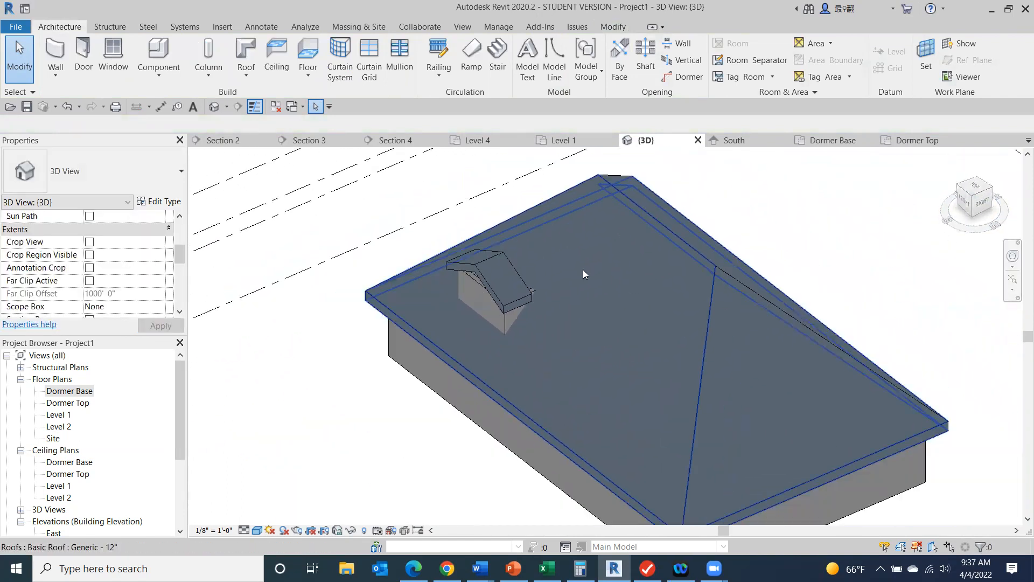
scroll(582, 269, "up", 5)
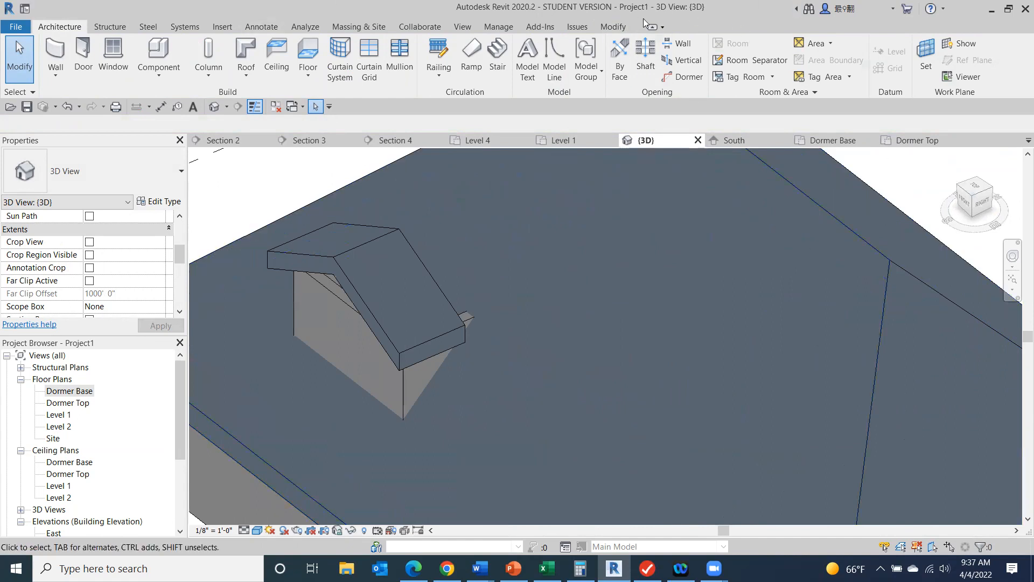
left_click(611, 28)
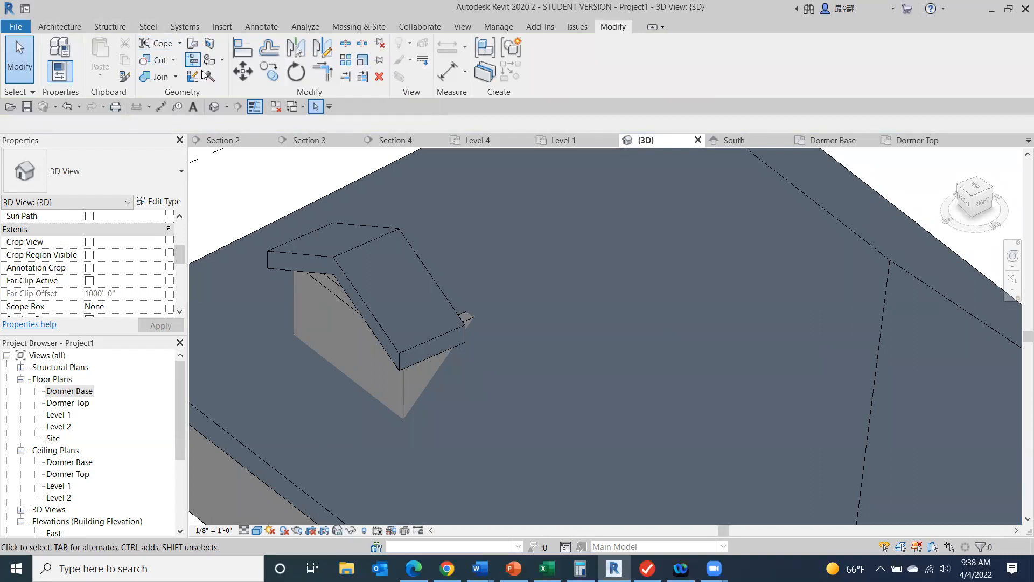
left_click(194, 47)
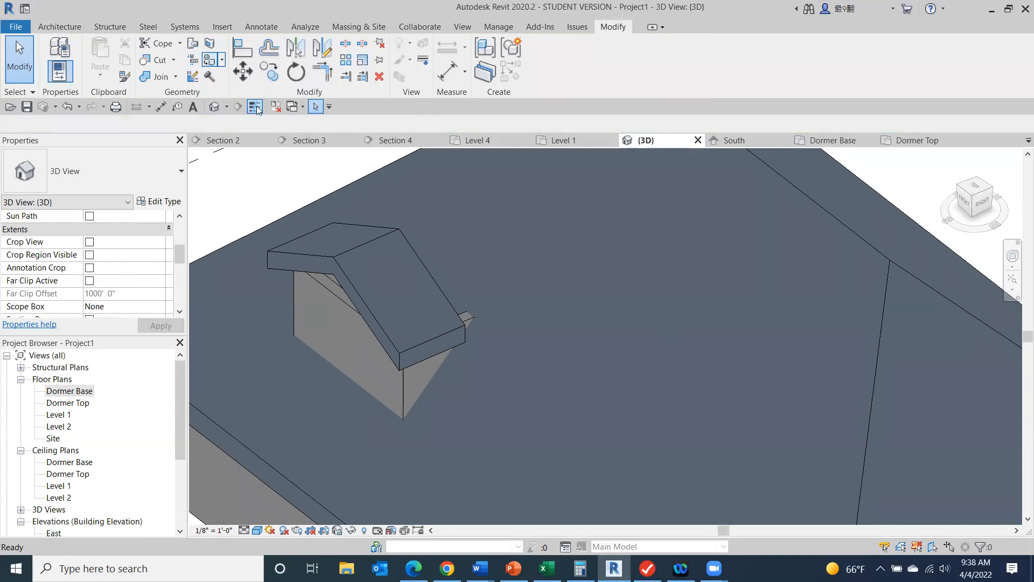
left_click(432, 276)
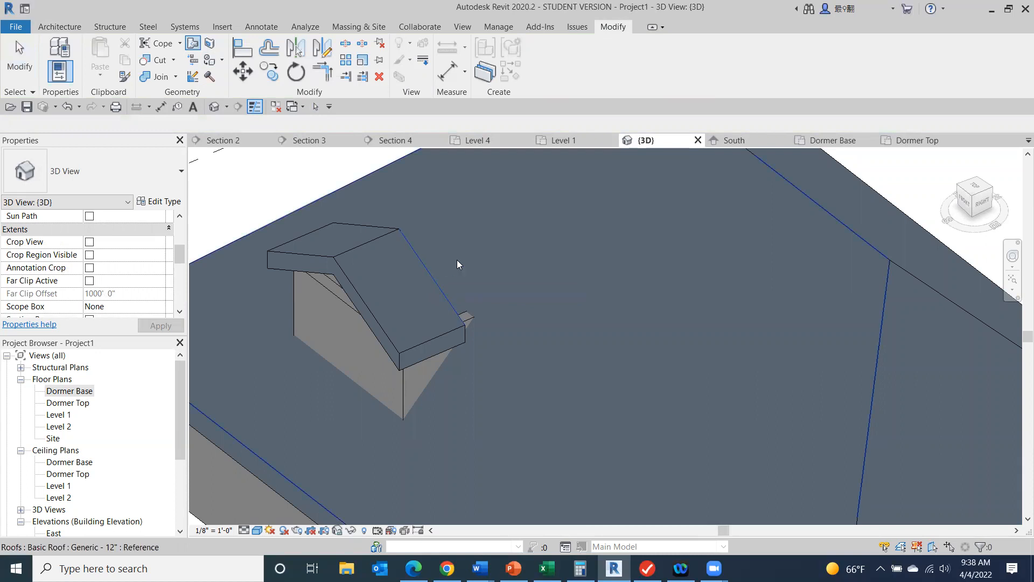
left_click(640, 227)
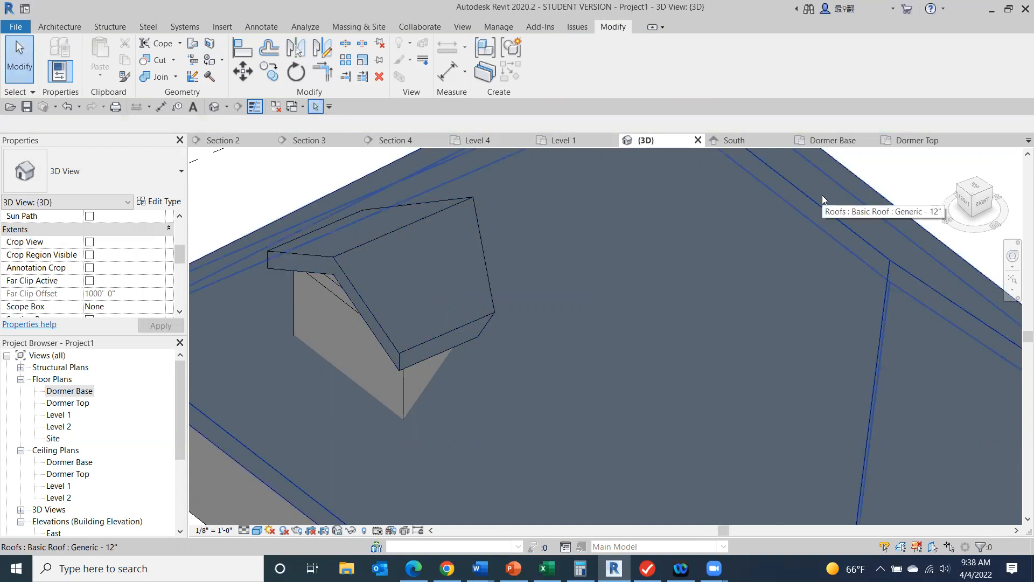
- Attach the tops of the dormer's left side wall and front wall to the dormer roof
mouse_move(975, 200)
left_mouse_down()
mouse_move(956, 157)
mouse_move(293, 189)
mouse_move(935, 190)
mouse_move(948, 226)
left_mouse_up()
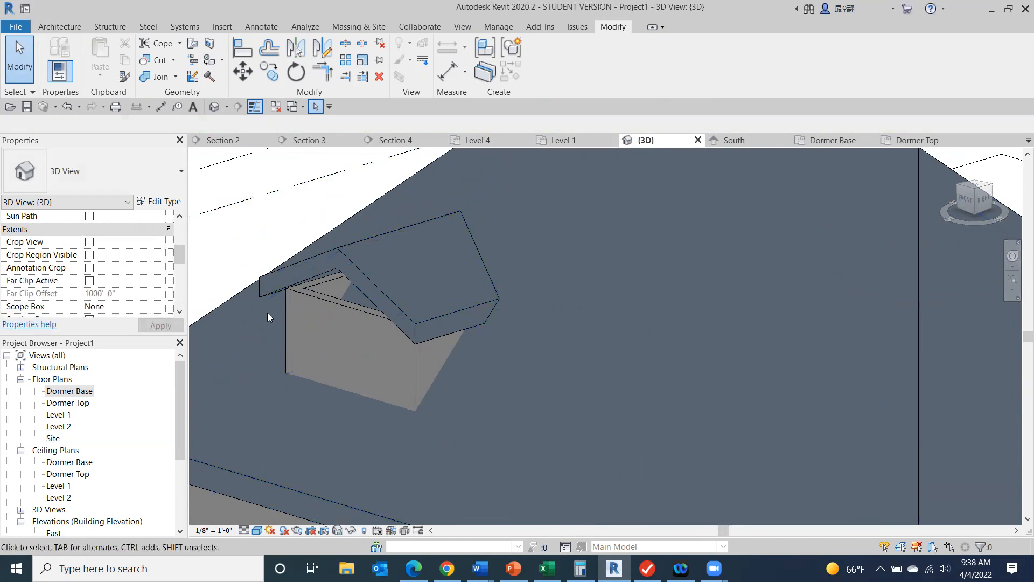
left_click(329, 283)
left_click(640, 64)
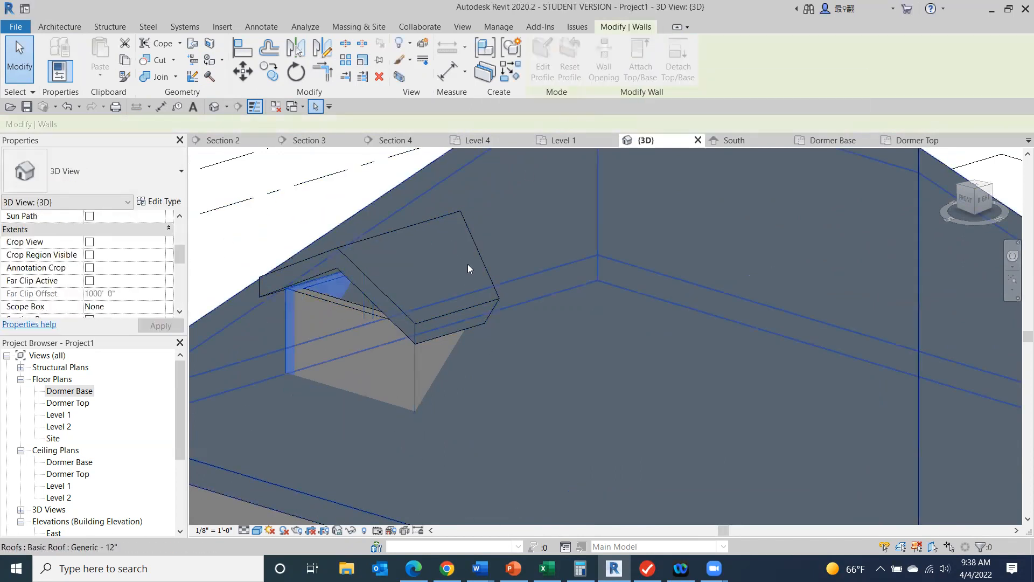
left_click(440, 285)
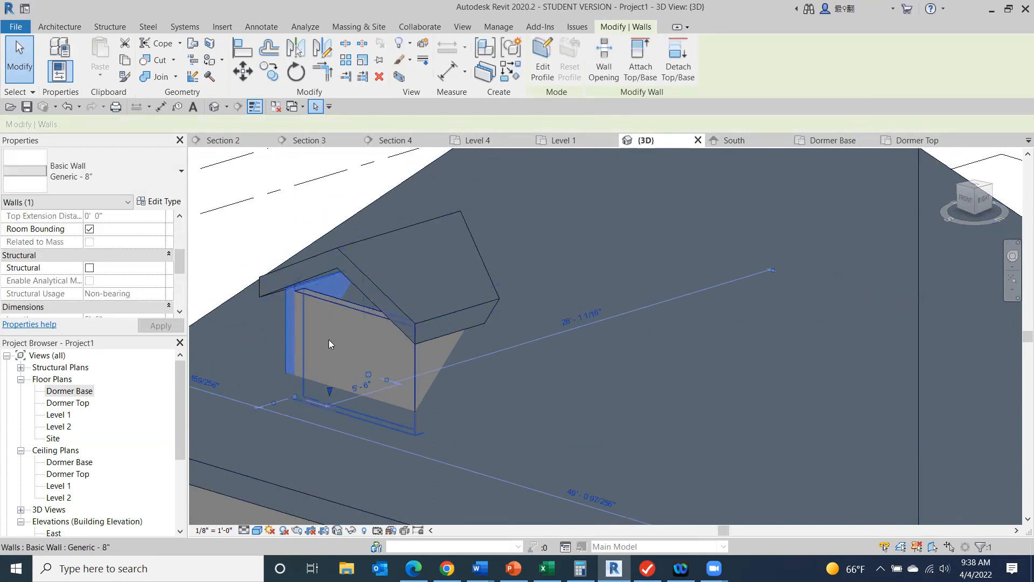
left_click(640, 63)
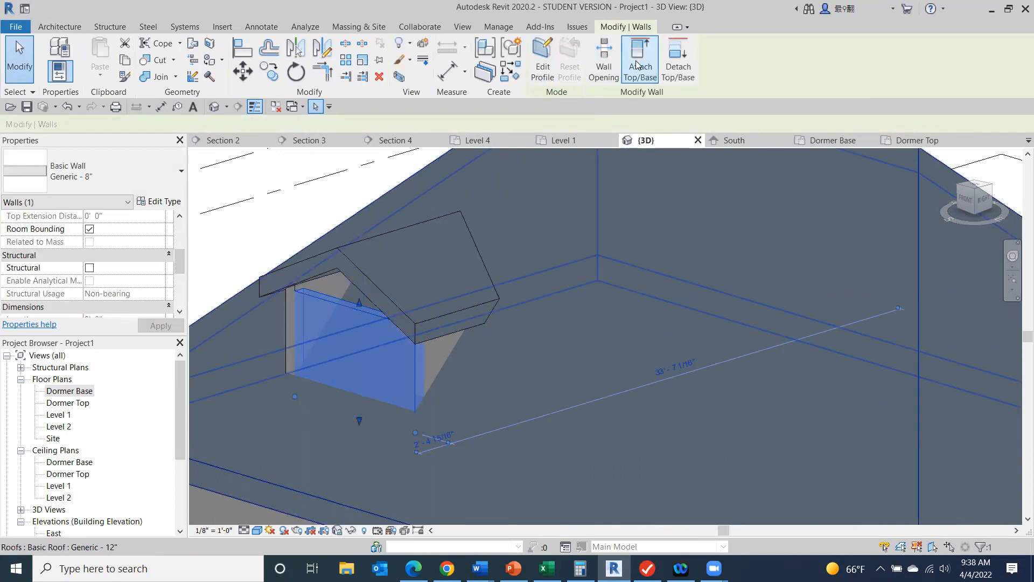
left_click(425, 285)
- Attach the top of the dormer's right side wall to the dormer roof, unjoining the conflicting wall and roof
left_click(438, 361)
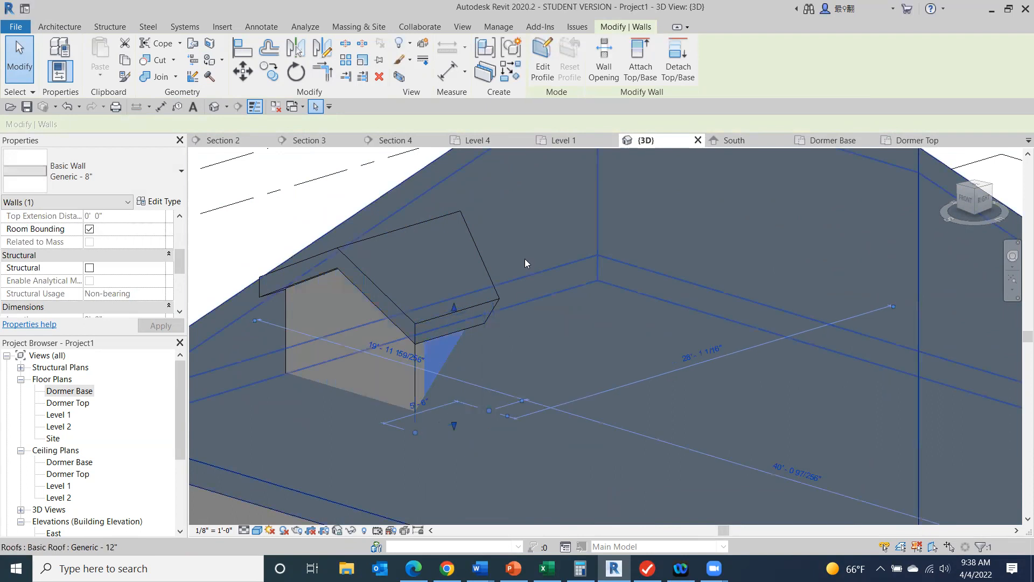
left_click(641, 64)
left_click(447, 249)
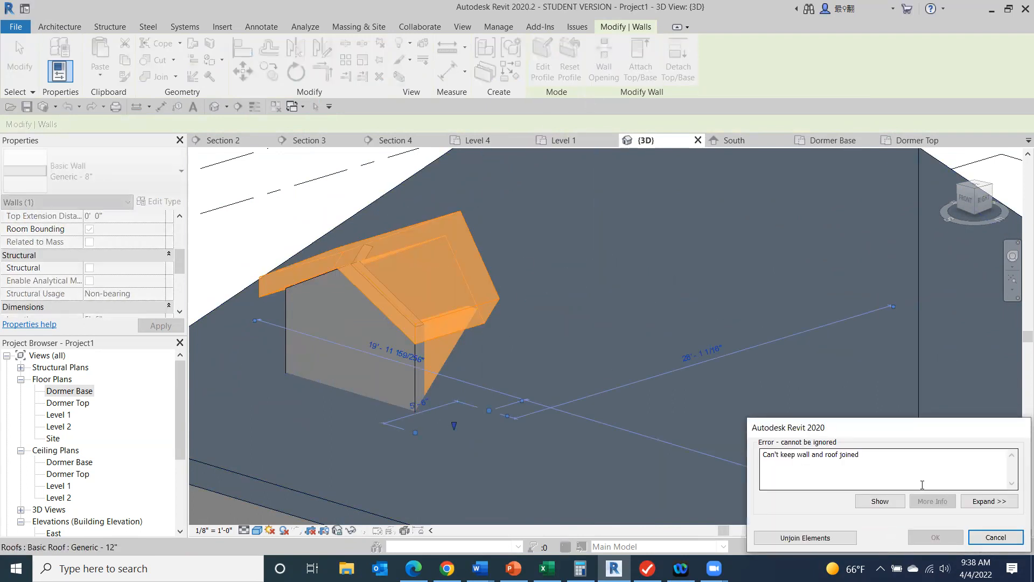
left_click(823, 538)
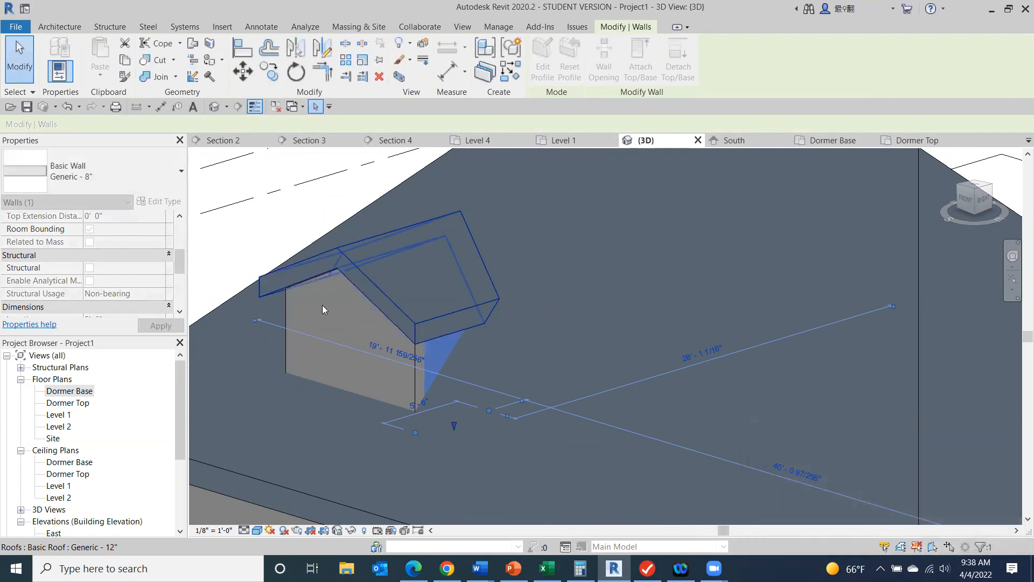
scroll(398, 285, "down", 3)
left_click(255, 265)
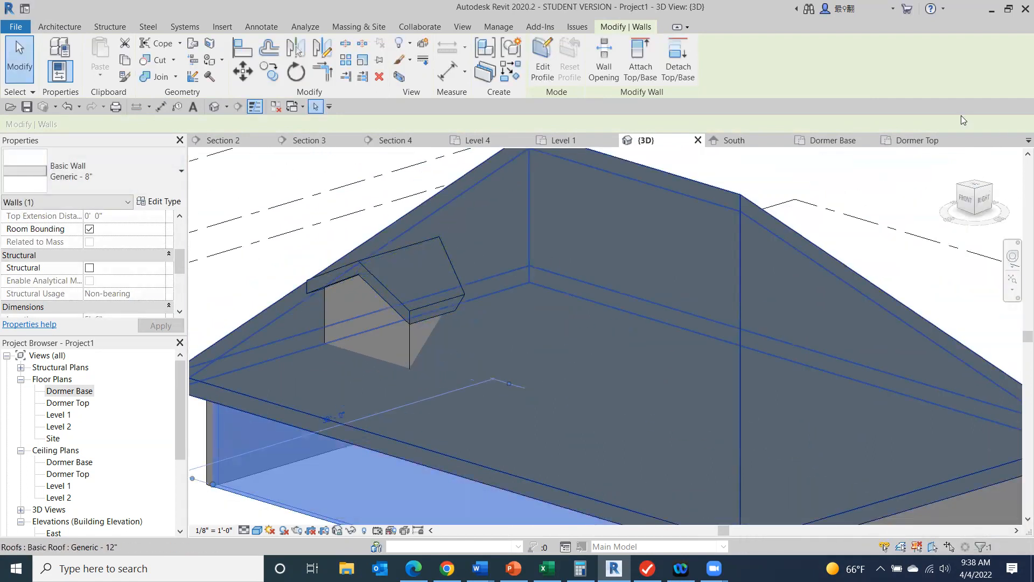
left_click(934, 180)
left_click_drag(981, 190, 480, 169)
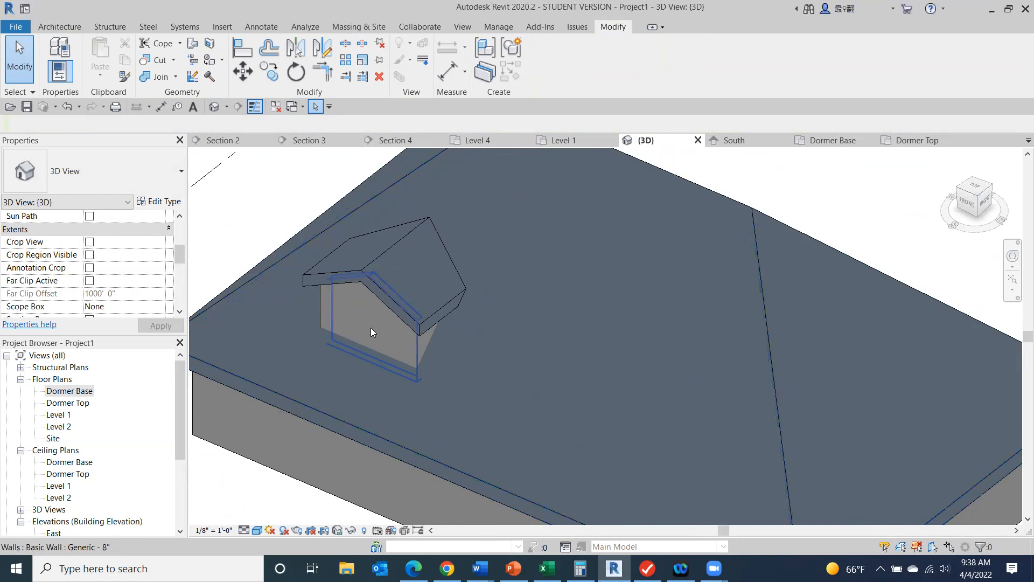
left_click(354, 325)
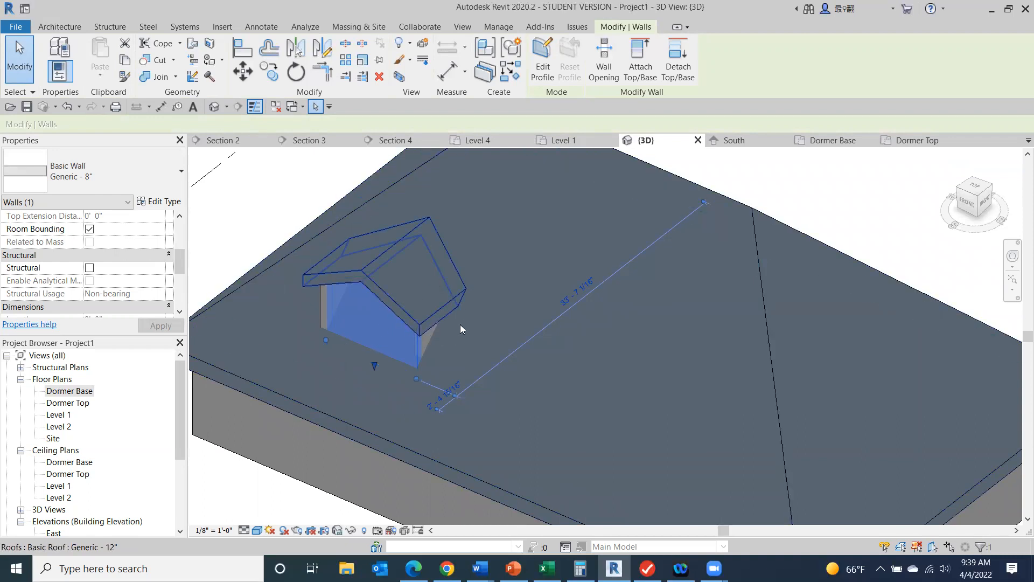
left_click(248, 199)
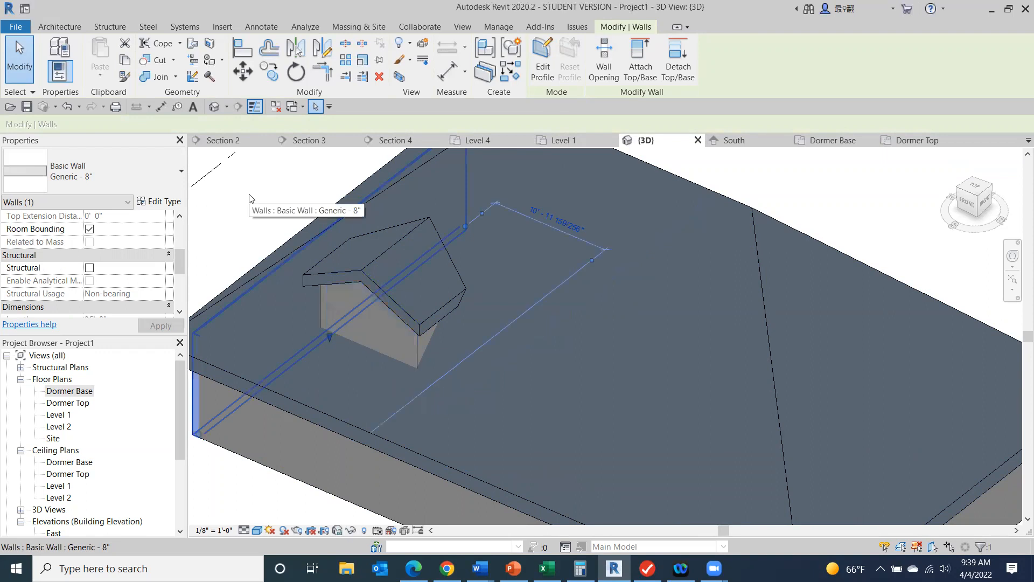
left_click(20, 58)
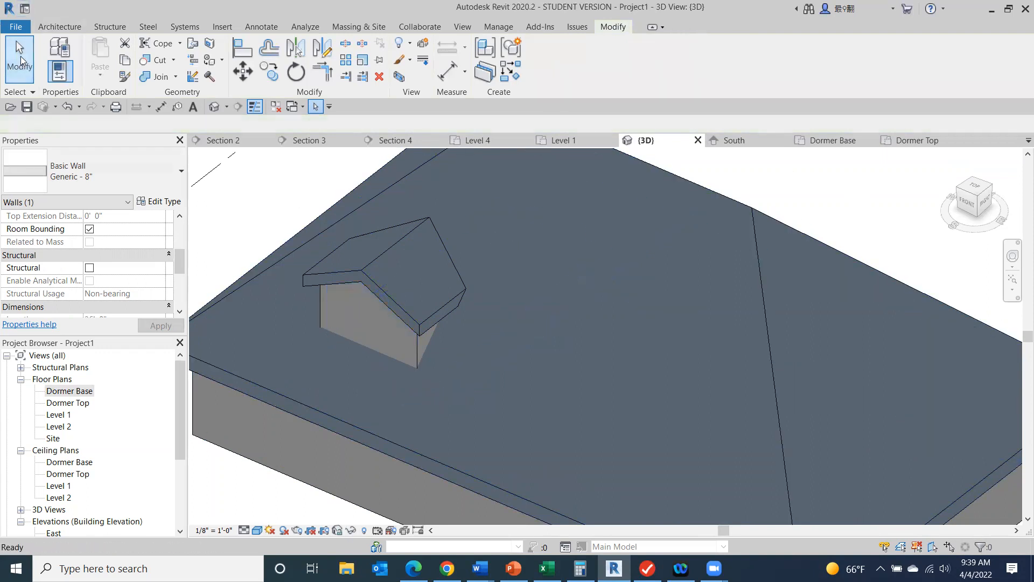
left_click(60, 27)
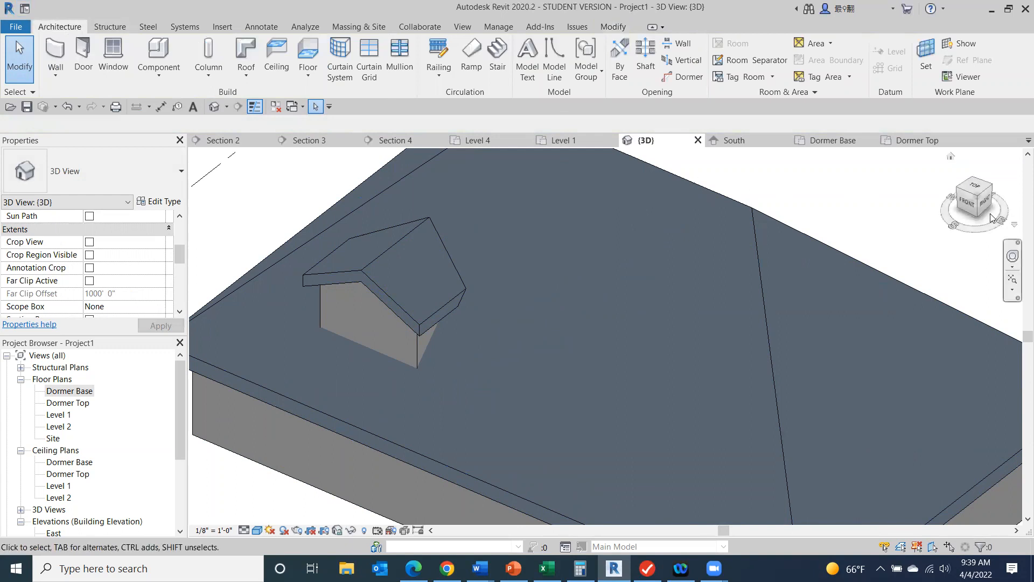
left_click(958, 196)
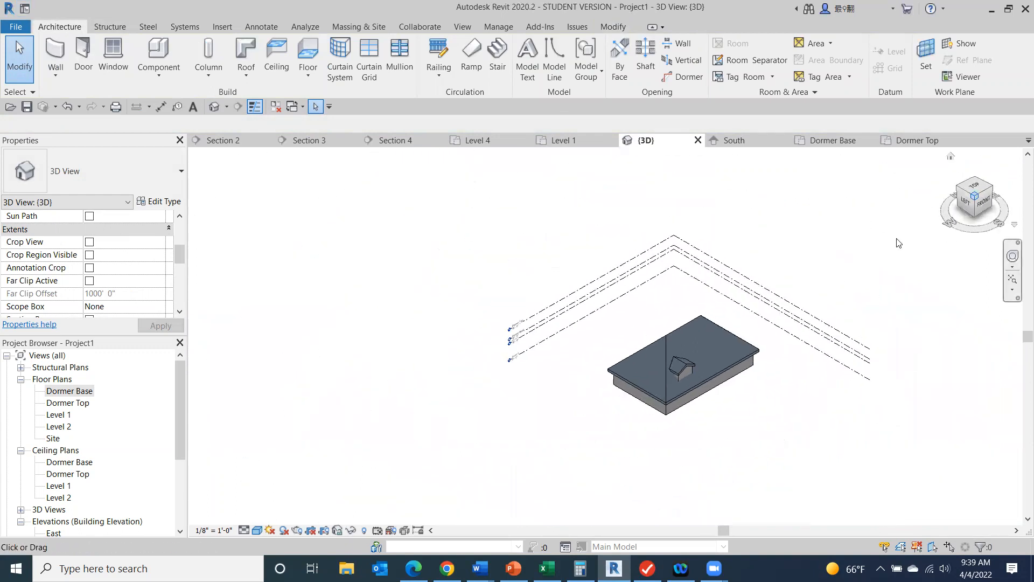
scroll(588, 370, "up", 4)
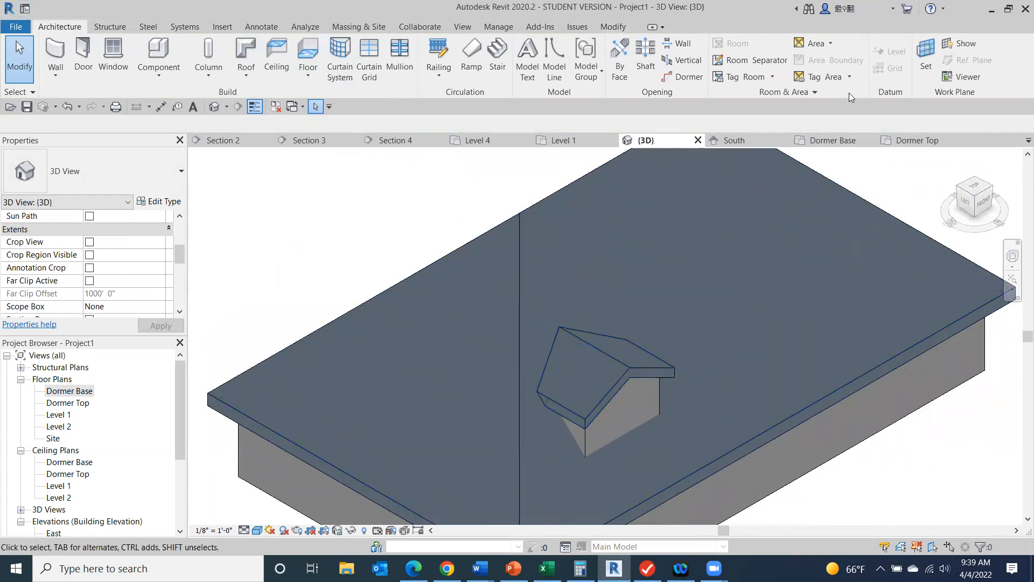
left_click(685, 79)
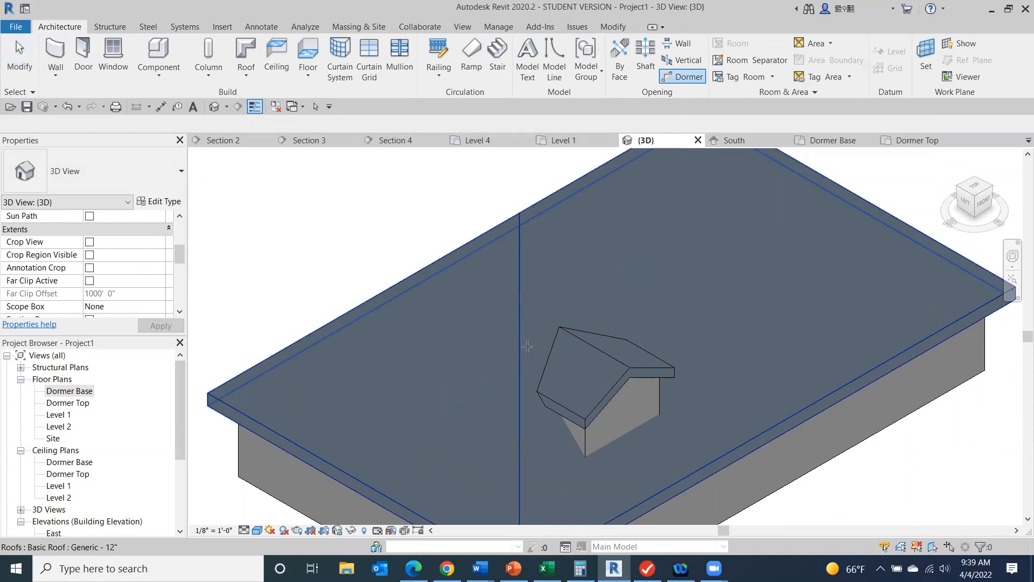
scroll(533, 312, "down", 2)
scroll(539, 270, "up", 2)
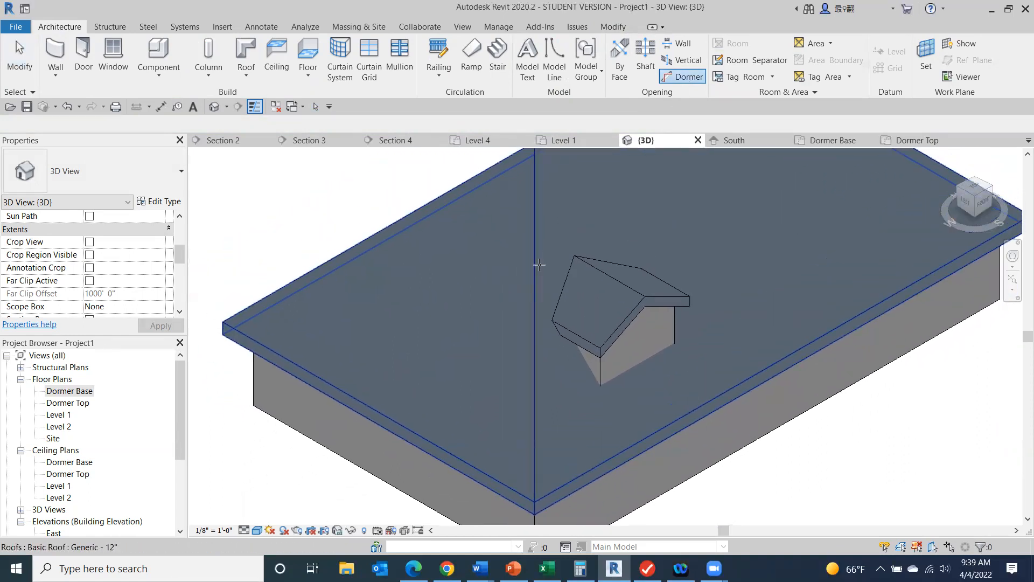
scroll(539, 264, "up", 2)
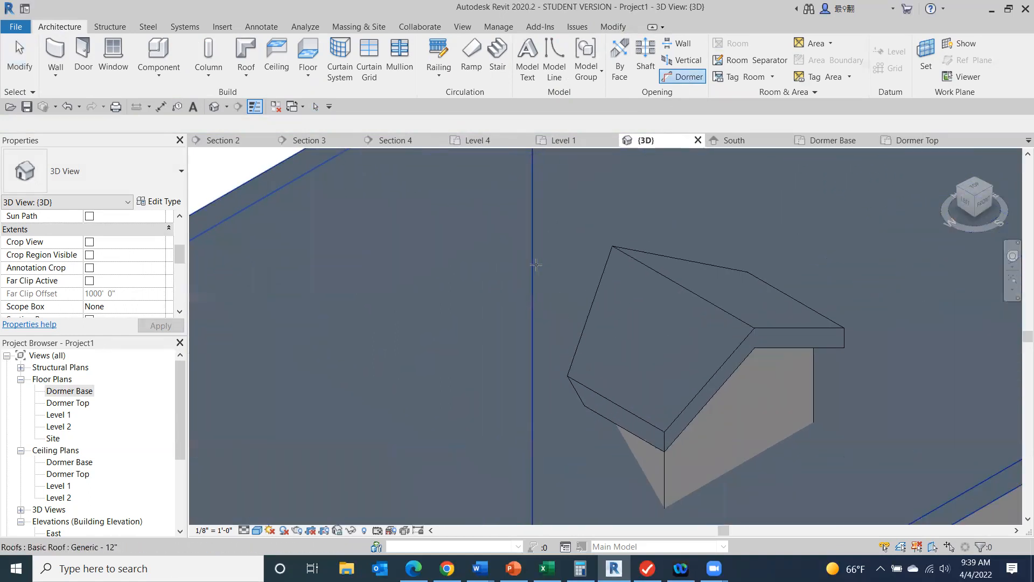
left_click(633, 334)
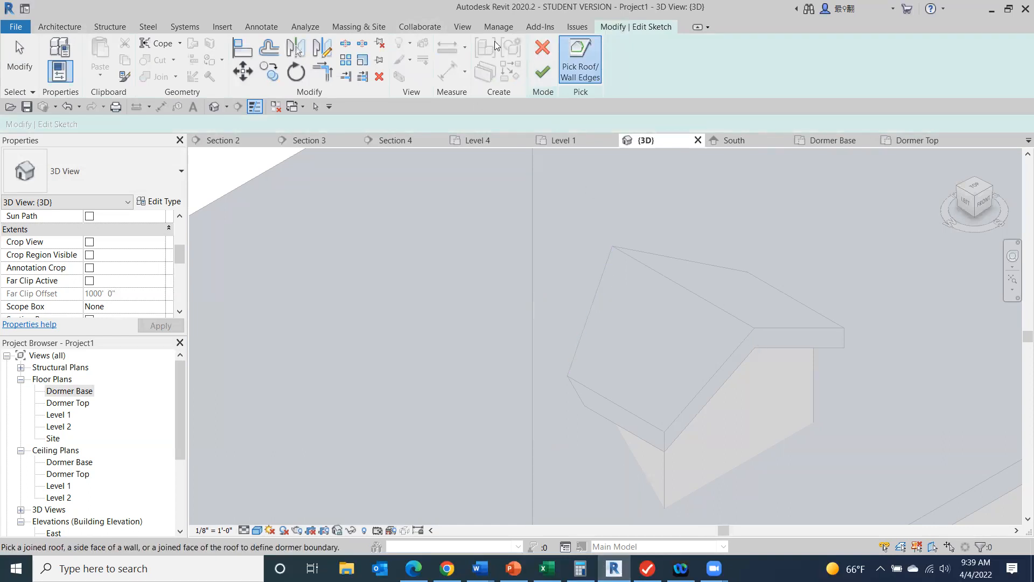
left_click(585, 335)
left_click(648, 471)
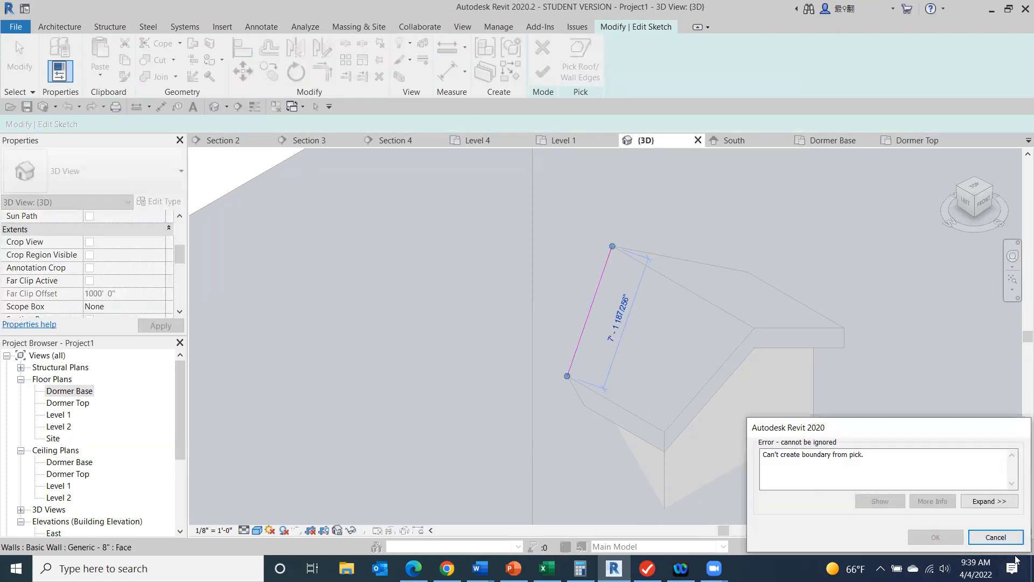
left_click(995, 537)
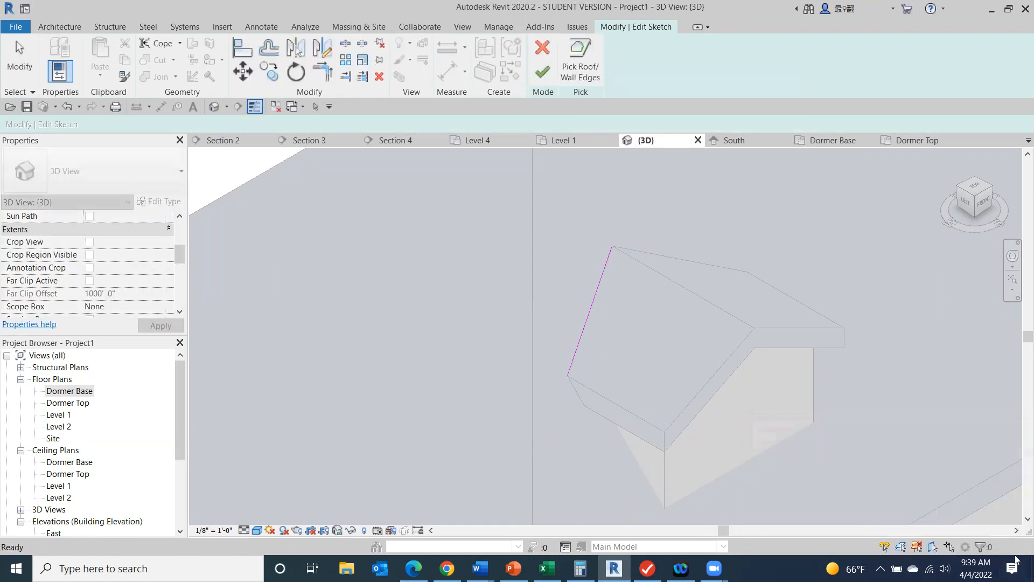
left_click(541, 46)
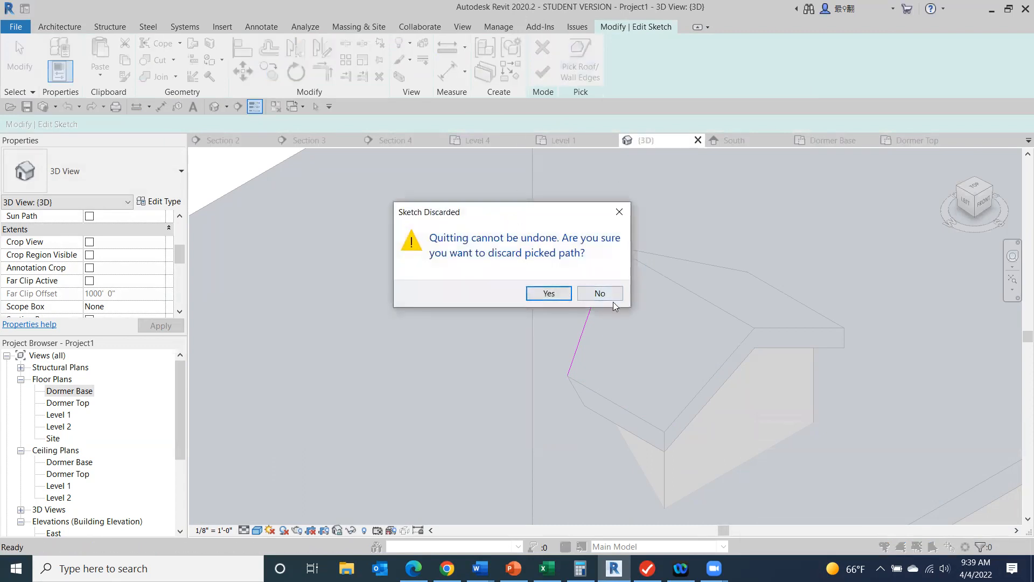
left_click(547, 293)
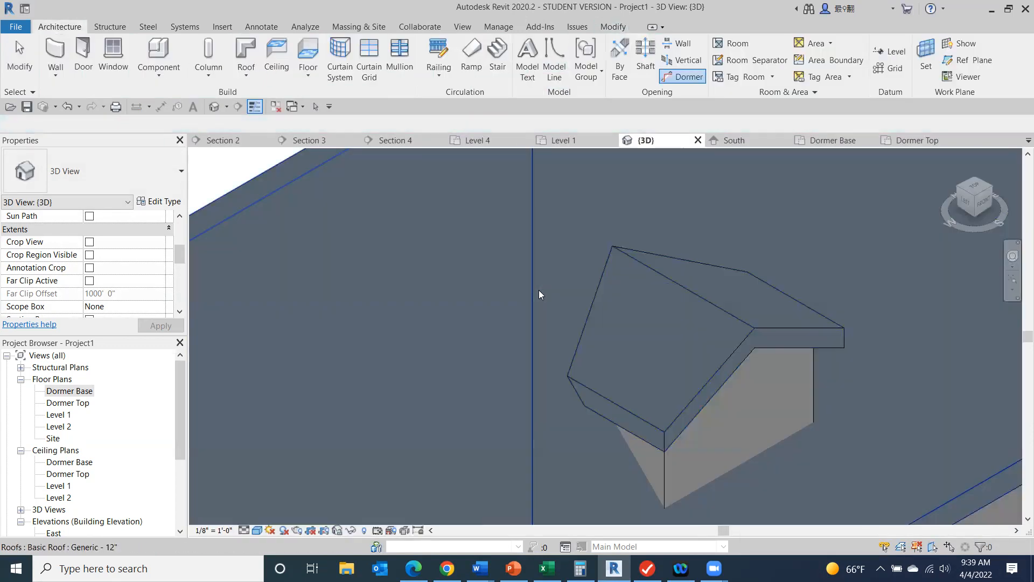
- Start a dormer opening on the main roof and pick the dormer roof and the outer faces of its three walls as boundaries
left_click(681, 76)
left_click(556, 212)
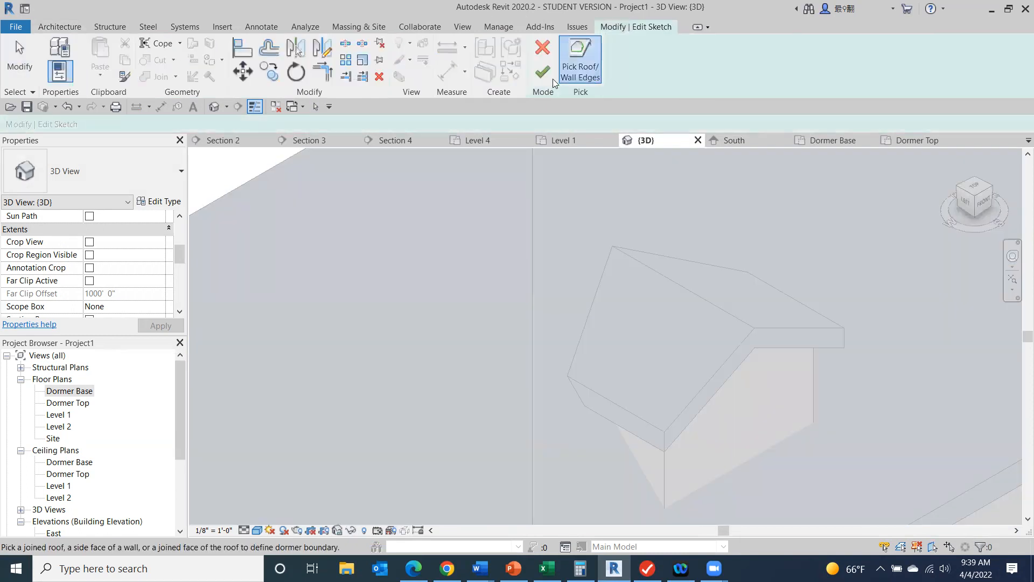
left_click(588, 346)
left_click(651, 478)
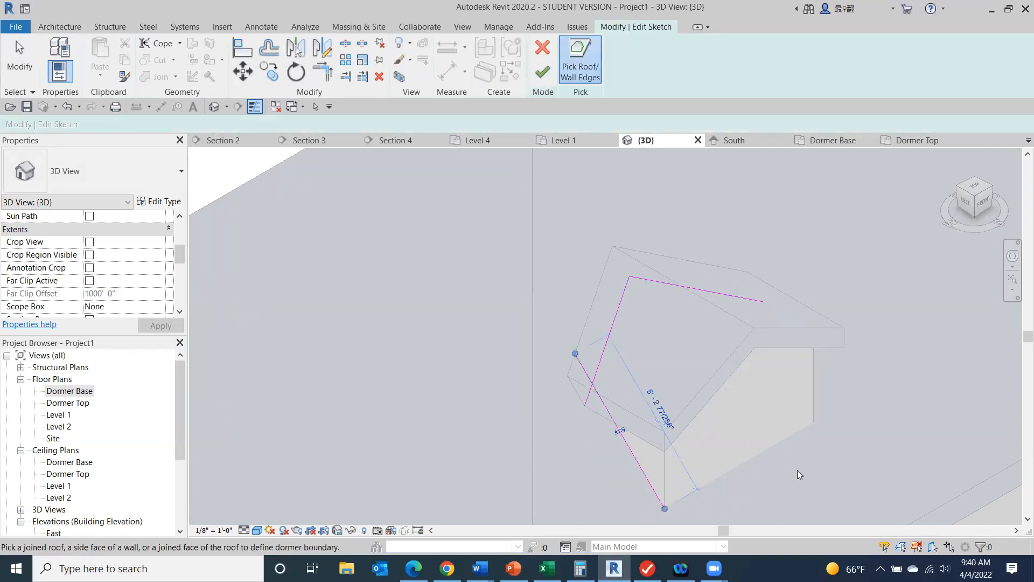
left_click(749, 463)
mouse_move(978, 208)
left_mouse_down()
mouse_move(855, 213)
mouse_move(761, 189)
left_mouse_up()
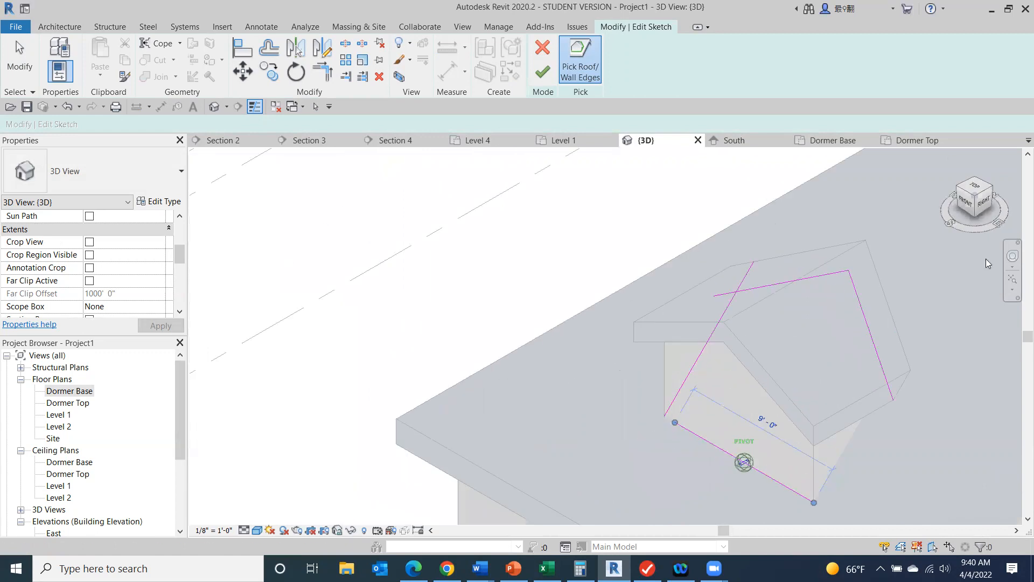
left_click(829, 464)
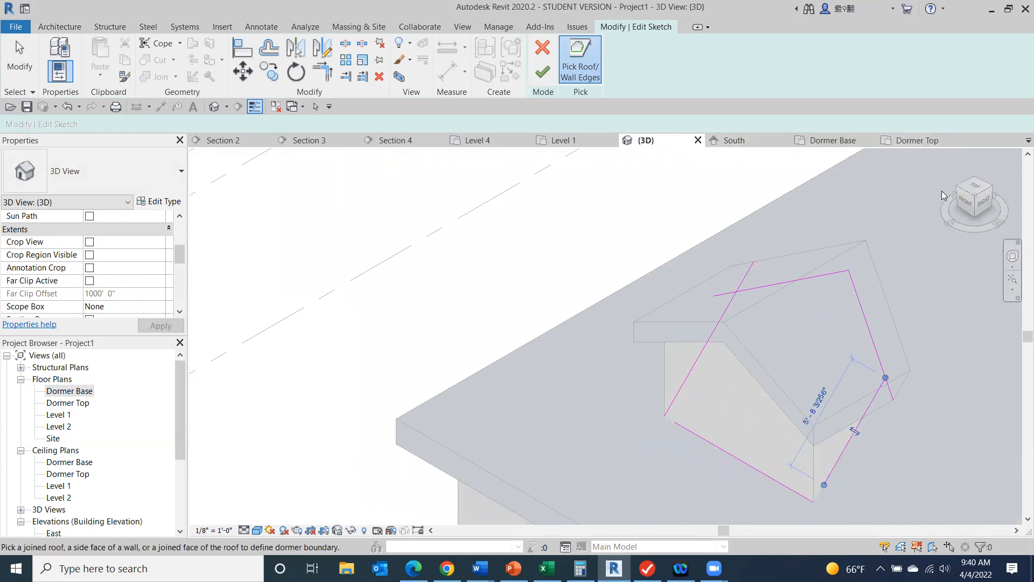
mouse_move(1001, 210)
left_mouse_down()
mouse_move(1020, 214)
mouse_move(211, 217)
left_mouse_up()
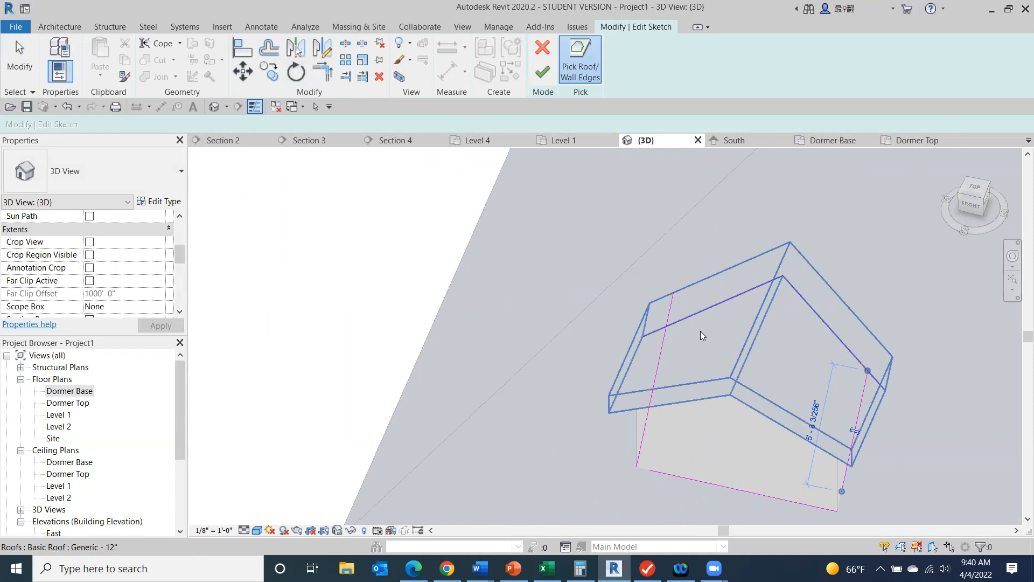
- Try picking the opening sketch's left roof and left wall boundaries again, and undo their removal
left_click(681, 319)
left_click(666, 333)
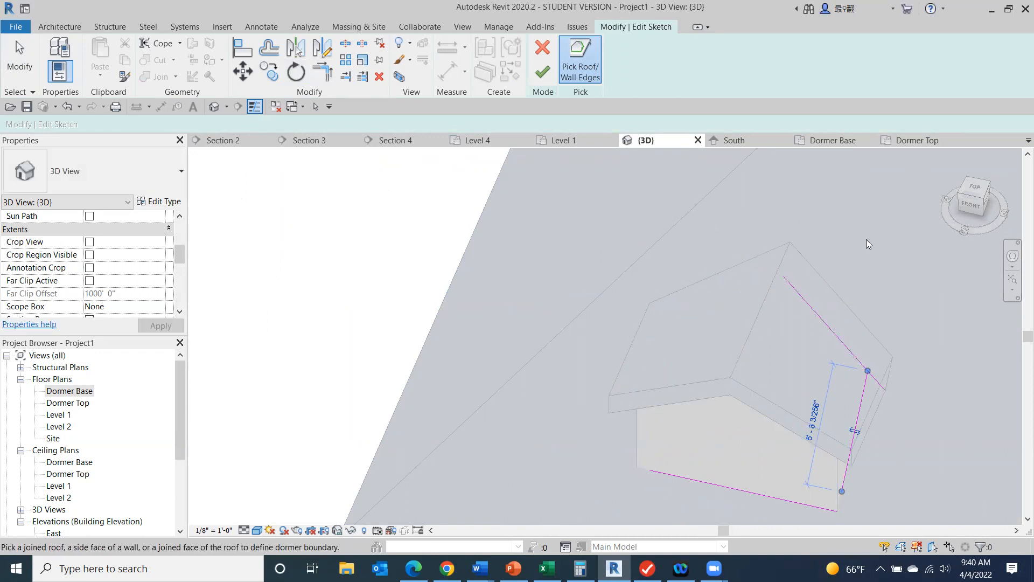
left_click(977, 199)
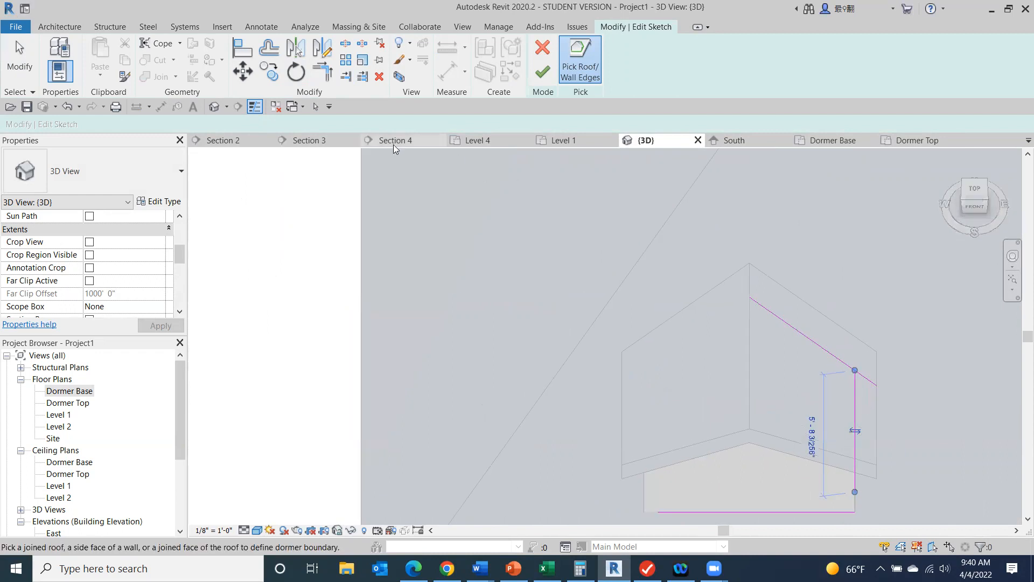
left_click(67, 104)
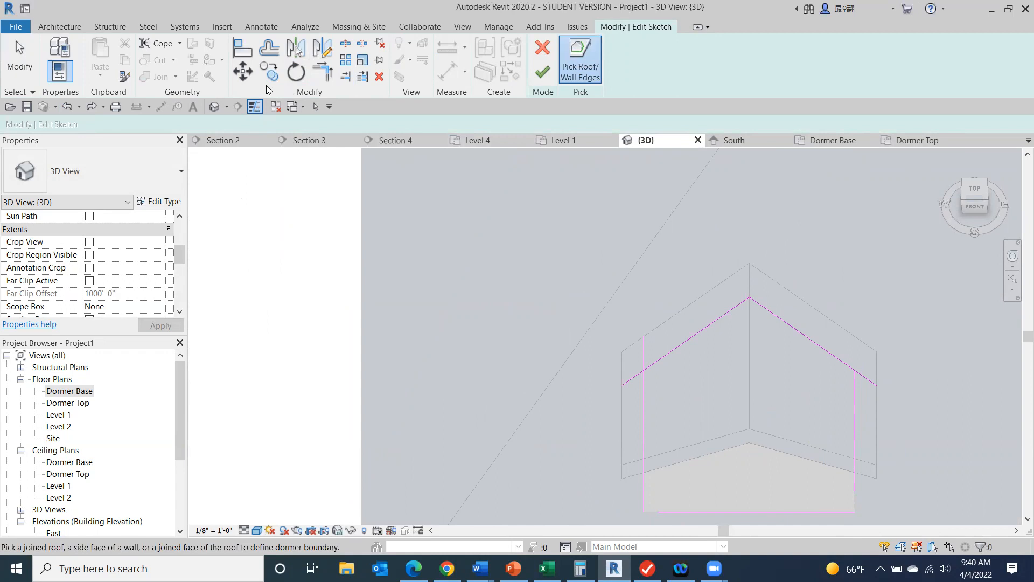
- Trim the roof and wall boundary lines at their corners into a closed house-shaped loop and finish the dormer opening
left_click(319, 75)
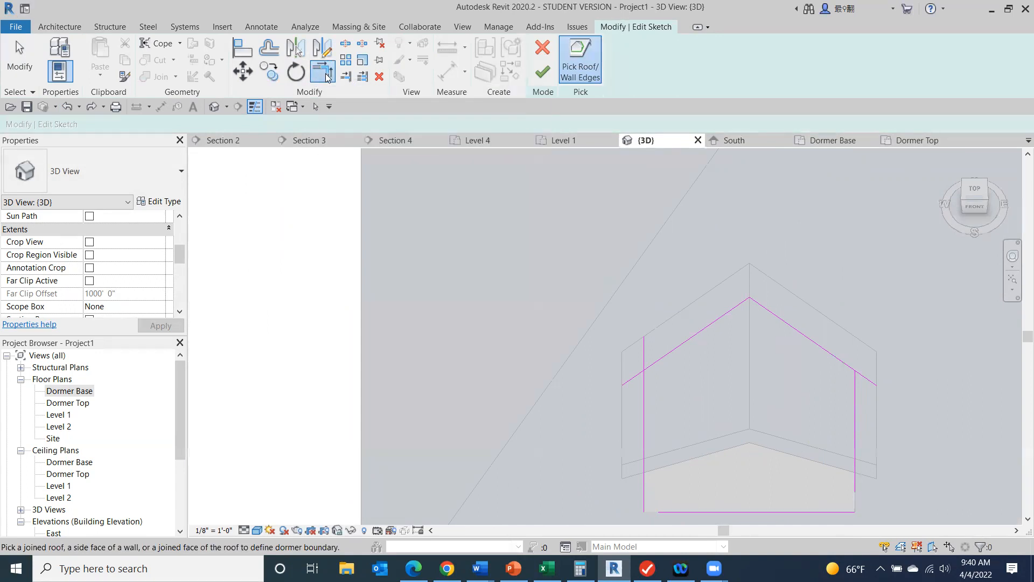
left_click(664, 360)
left_click(647, 383)
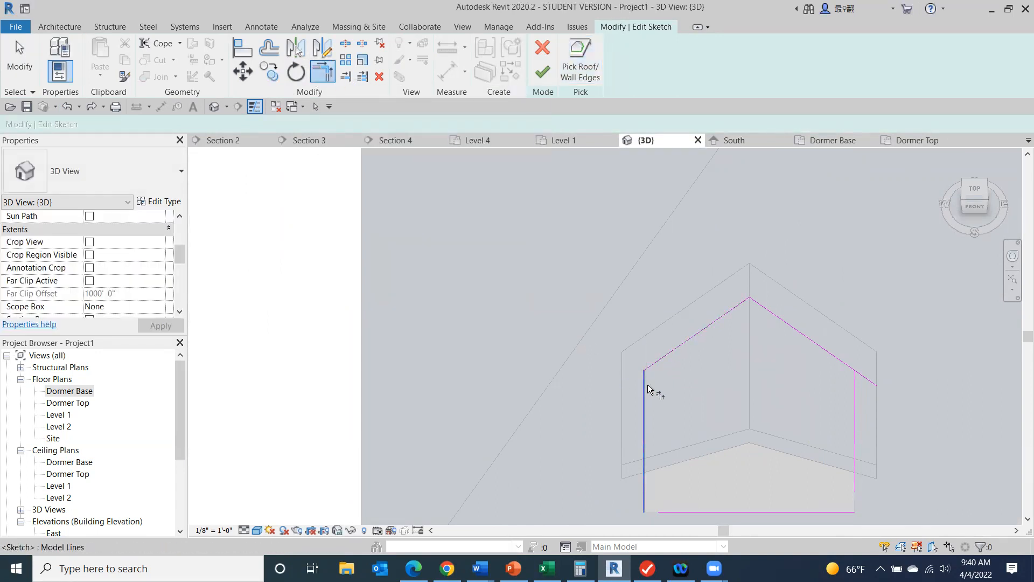
left_click(822, 350)
left_click(853, 397)
middle_click_drag(793, 378, 764, 291)
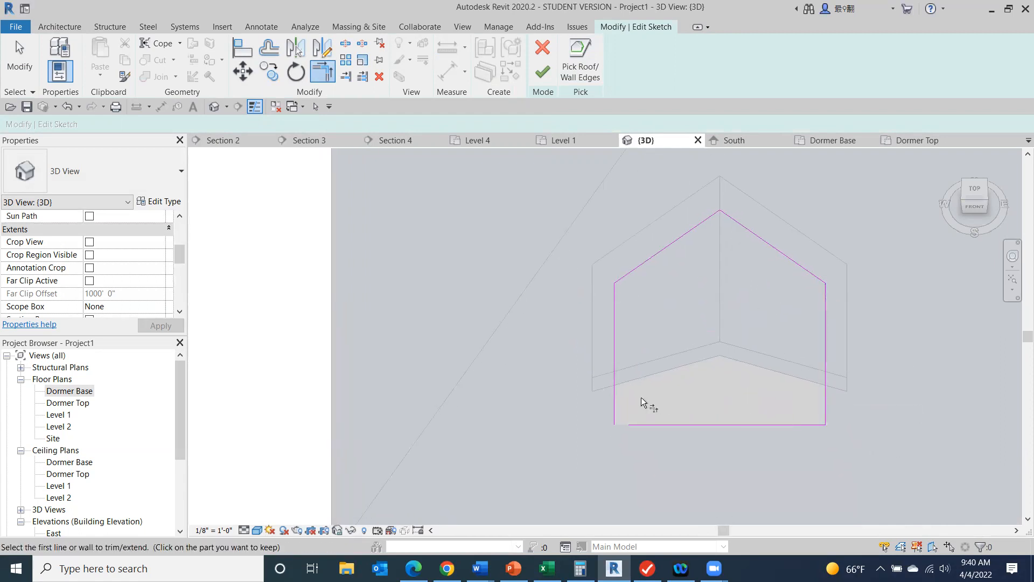
left_click(617, 396)
left_click(681, 423)
left_click(540, 75)
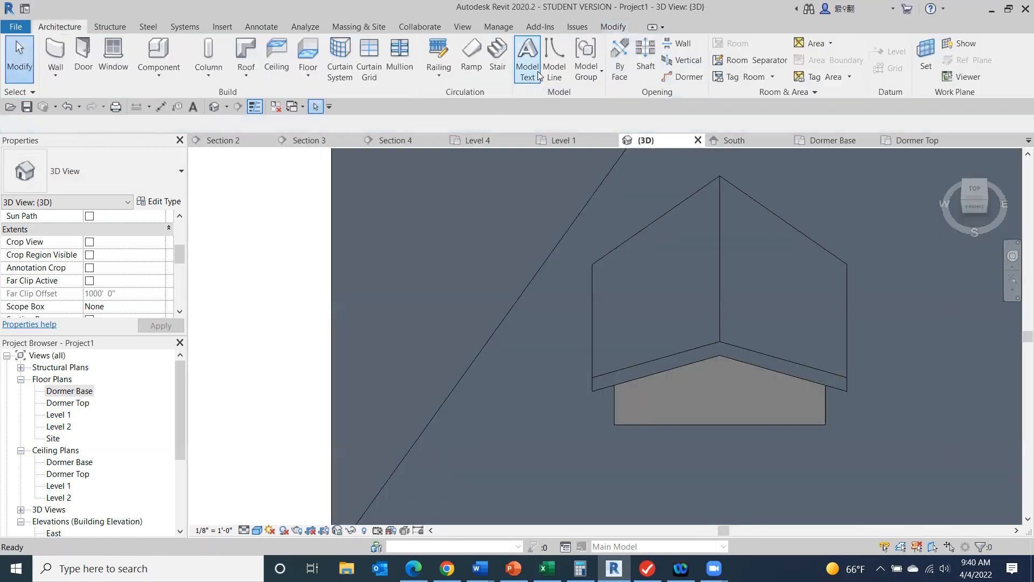
- Temporarily hide the dormer roof, examine the opening cut in the main roof, and reset the temporary hide
left_click(713, 241)
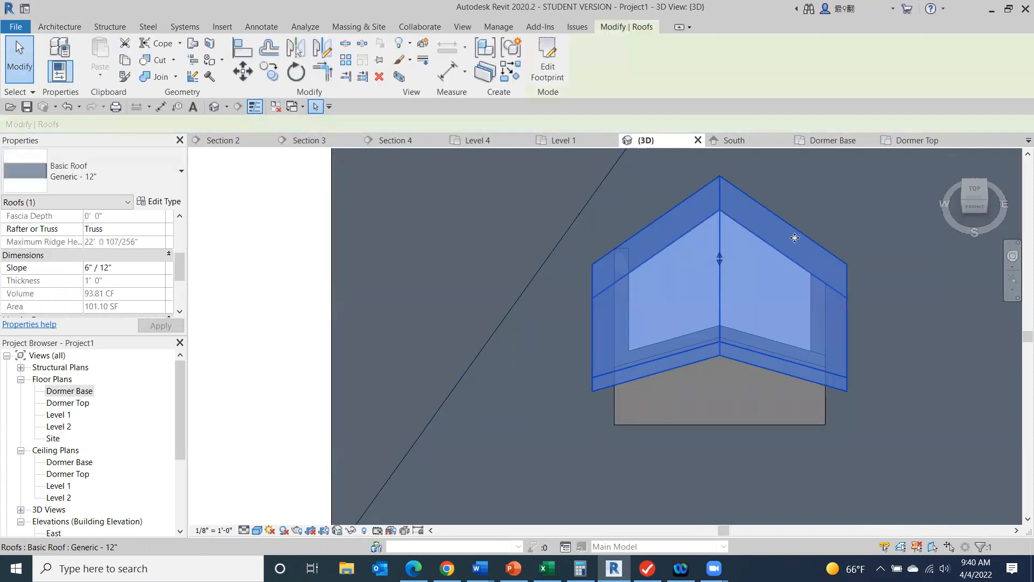
left_click(351, 531)
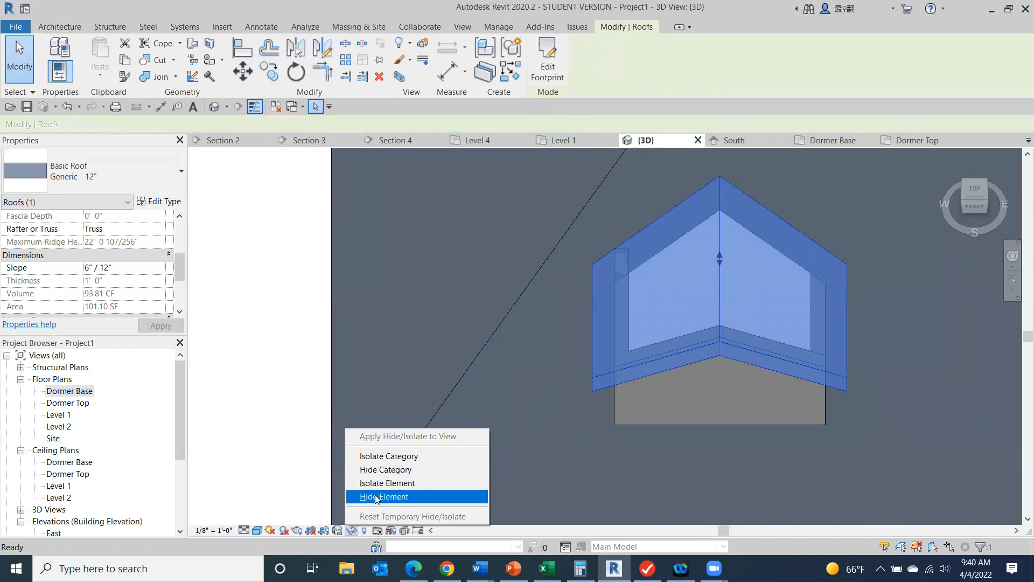
left_click(380, 497)
mouse_move(831, 222)
middle_mouse_down("shift")
mouse_move(895, 189)
mouse_move(877, 184)
mouse_move(959, 207)
mouse_move(961, 417)
mouse_move(955, 193)
mouse_move(844, 179)
middle_mouse_up("shift")
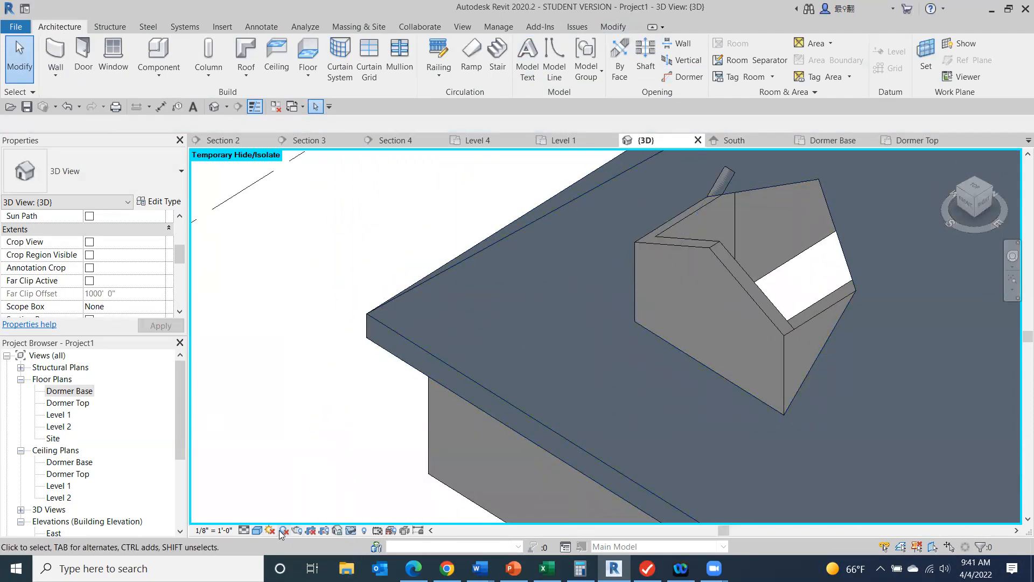
left_click(352, 531)
left_click(379, 515)
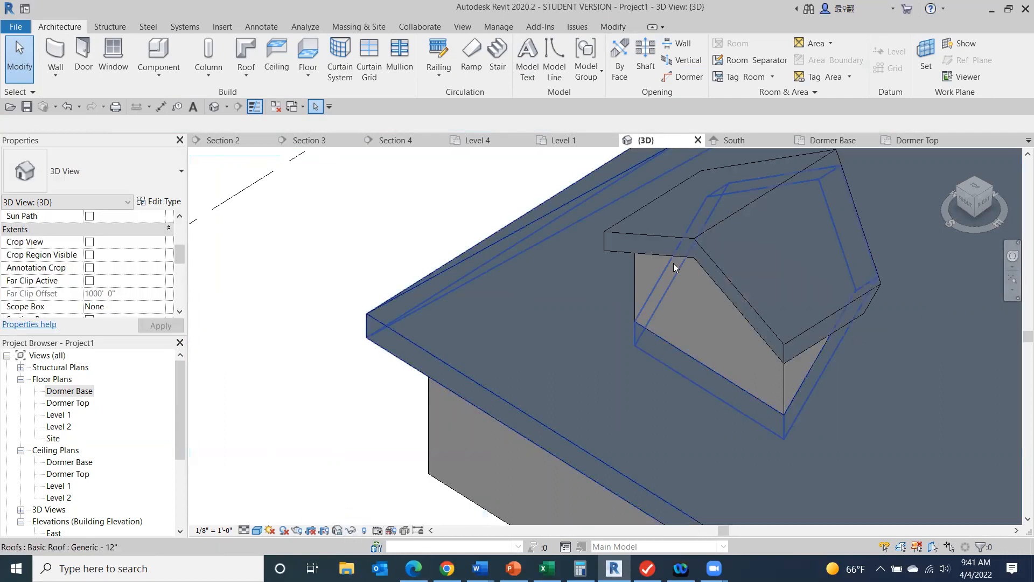
- Place a Fixed 36" x 48" window centered in the dormer's front wall on the Dormer Base plan, and view it from the front in 3D
double_click(65, 392)
left_click(71, 404)
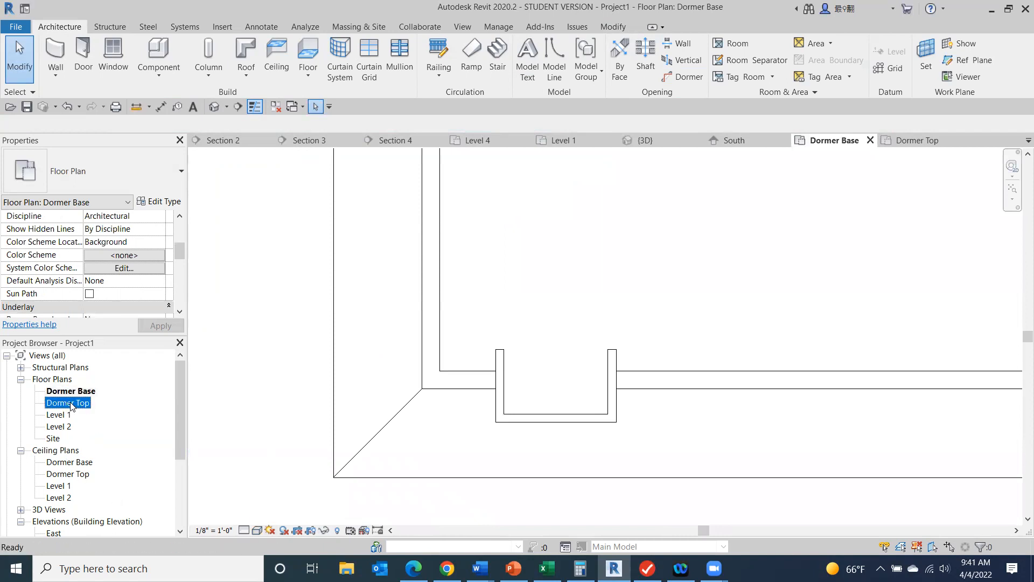
double_click(70, 404)
double_click(70, 391)
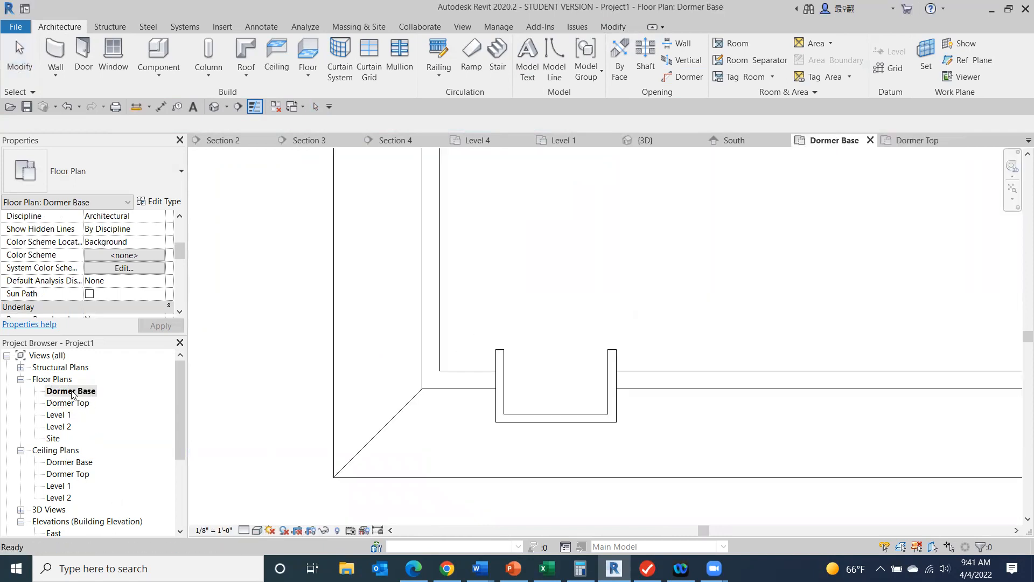
left_click(114, 49)
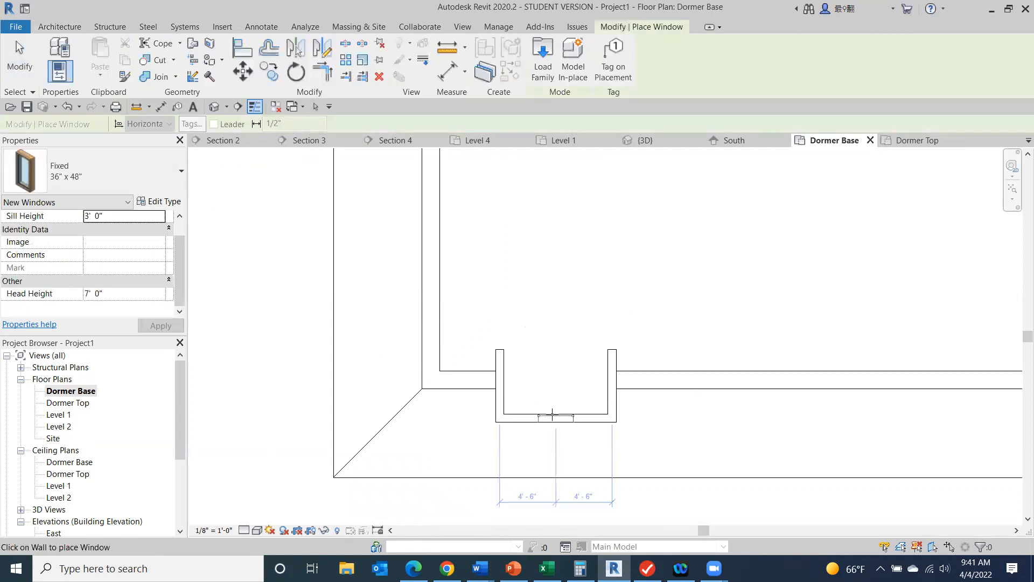
left_click(552, 419)
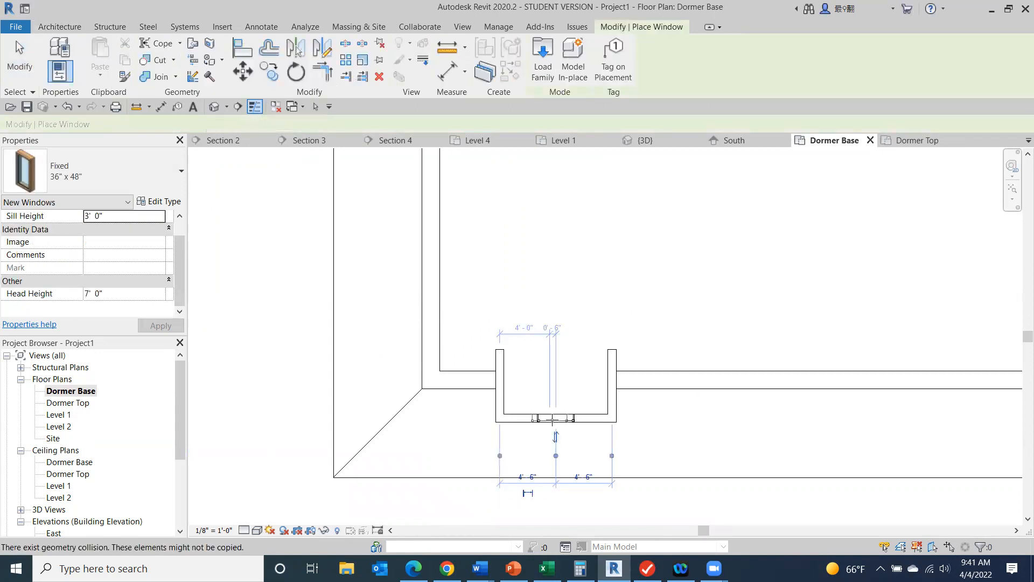
left_click(33, 72)
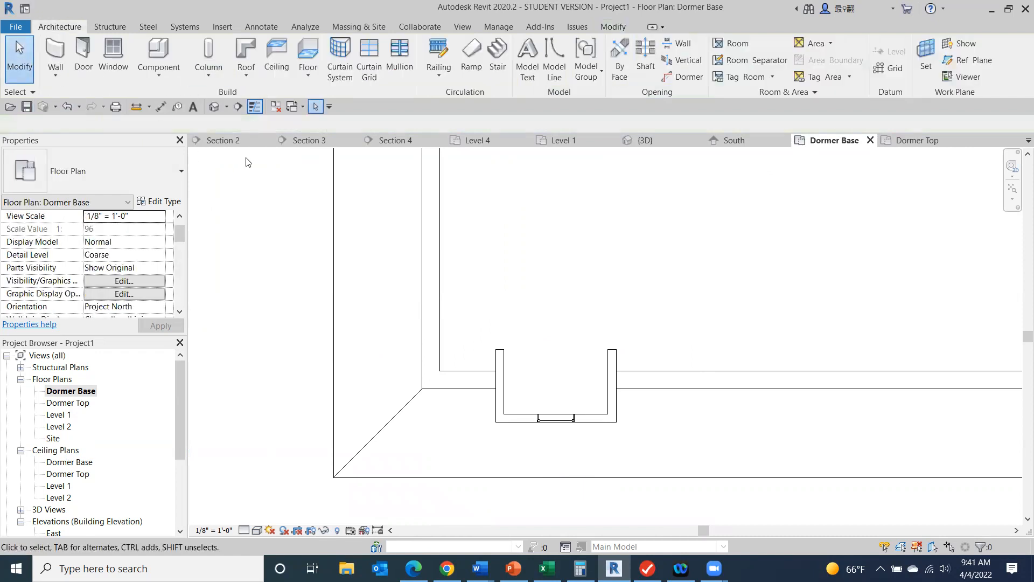
left_click(214, 107)
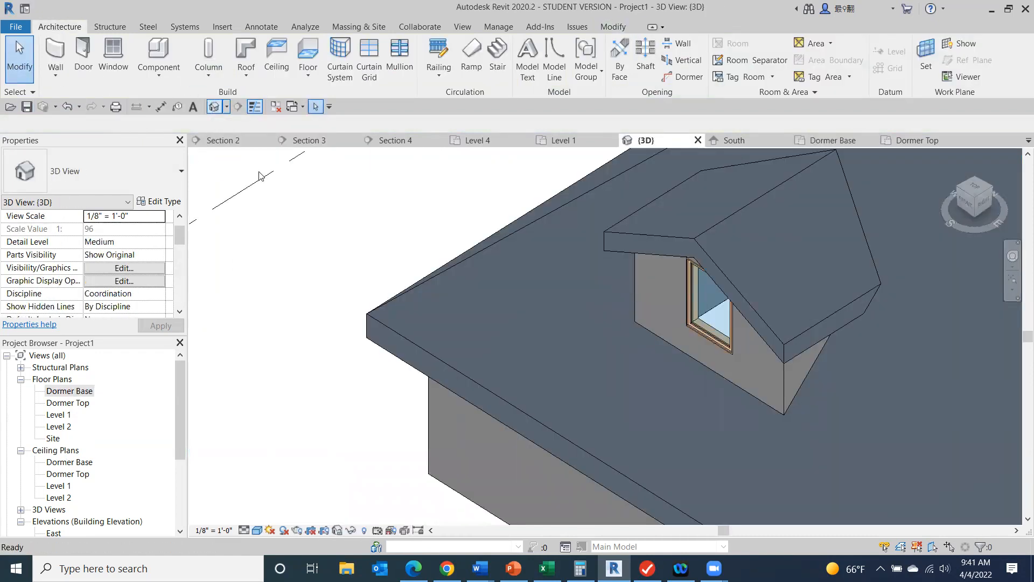
left_click(966, 207)
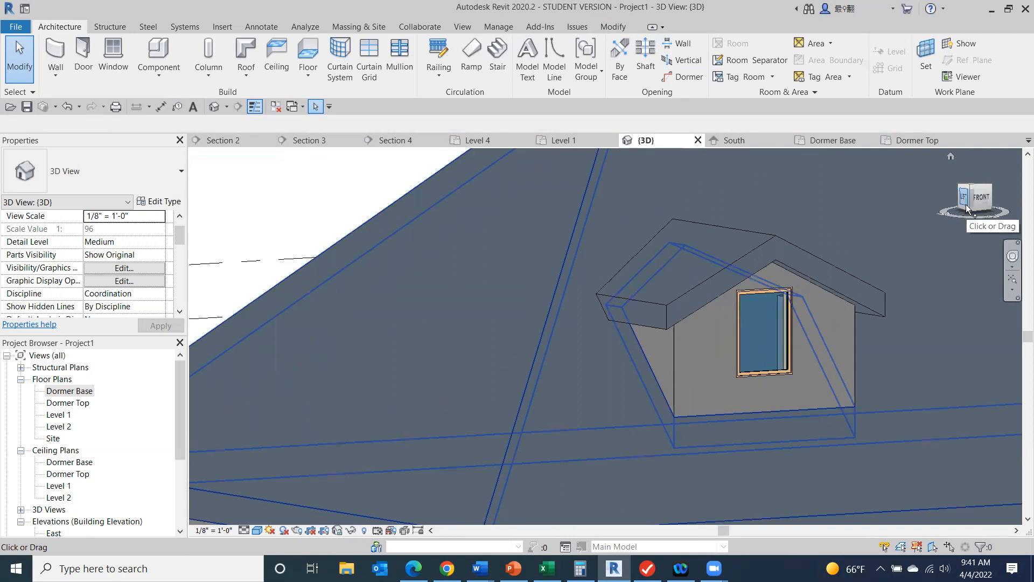
left_click(980, 197)
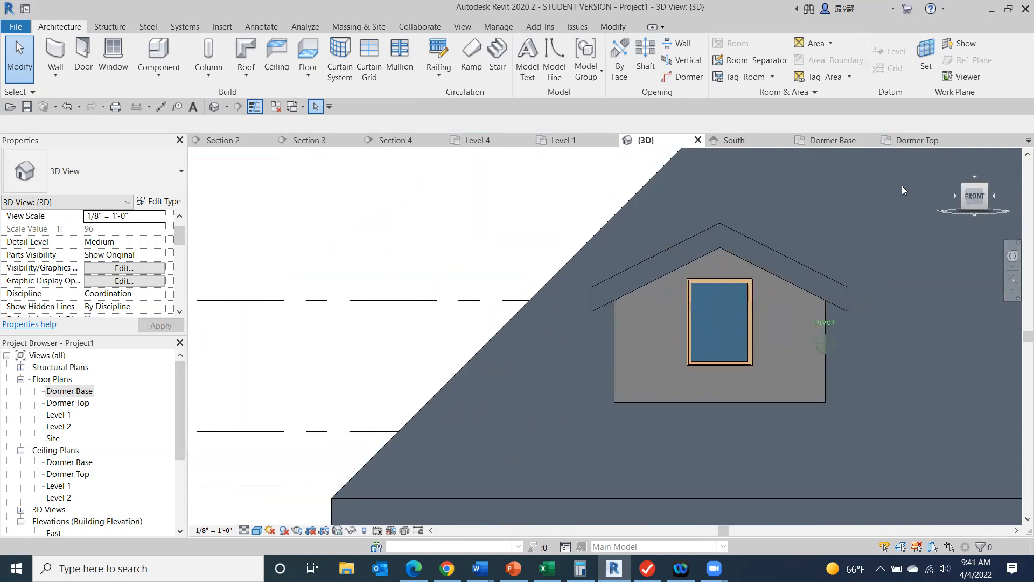
- Look over the finished dormer in 3D, switch to the FINPROCADD project without saving, and set its 3D view to the home orientation
scroll(526, 297, "down", 5)
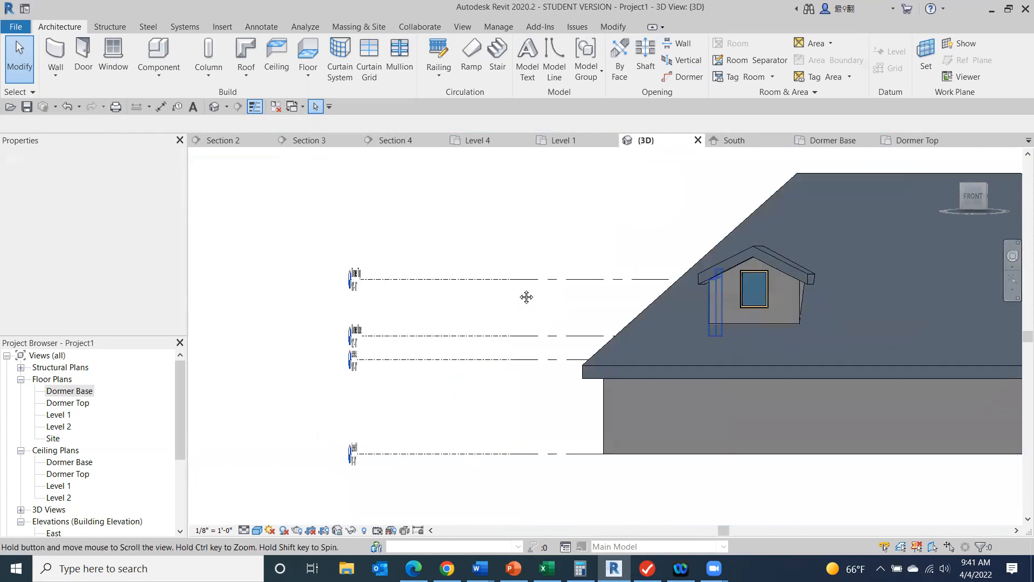
middle_click_drag(527, 297, 208, 265)
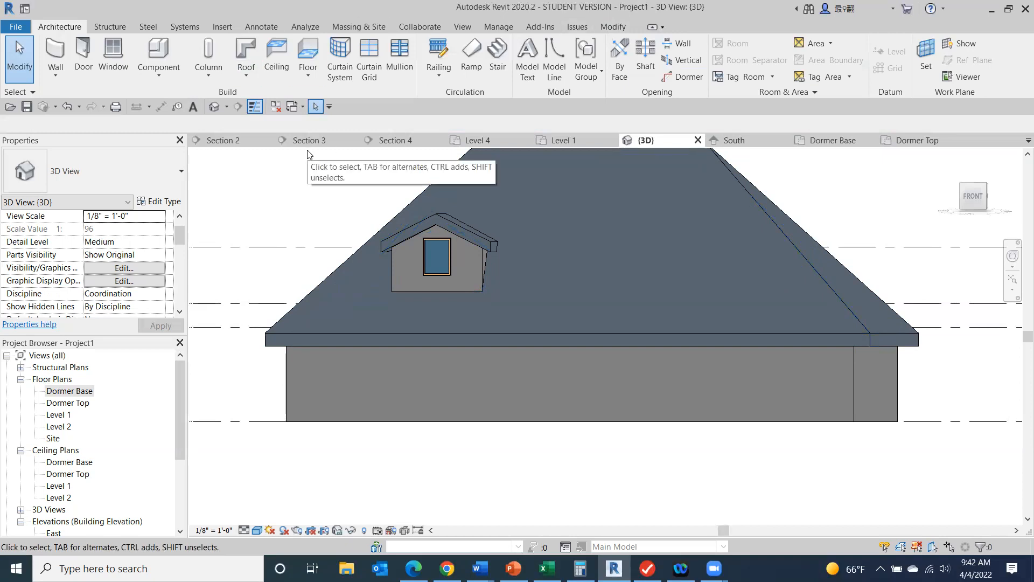
left_click(298, 140)
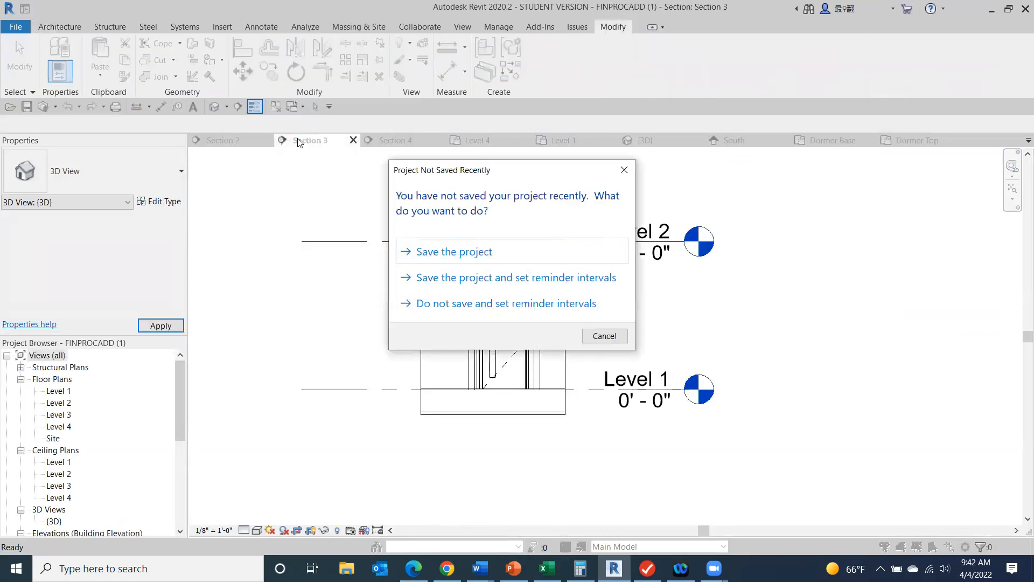
left_click(629, 170)
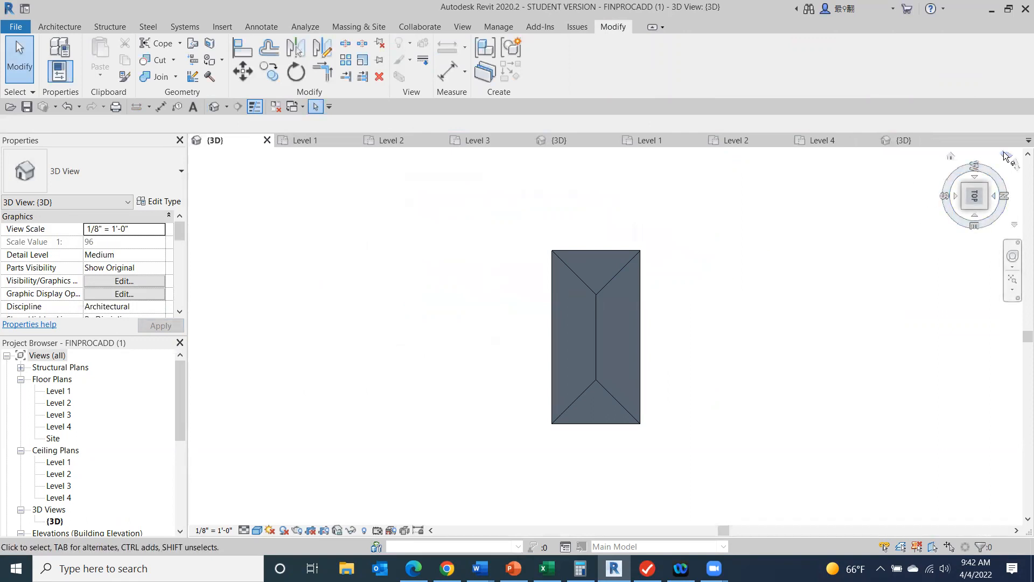
left_click(952, 156)
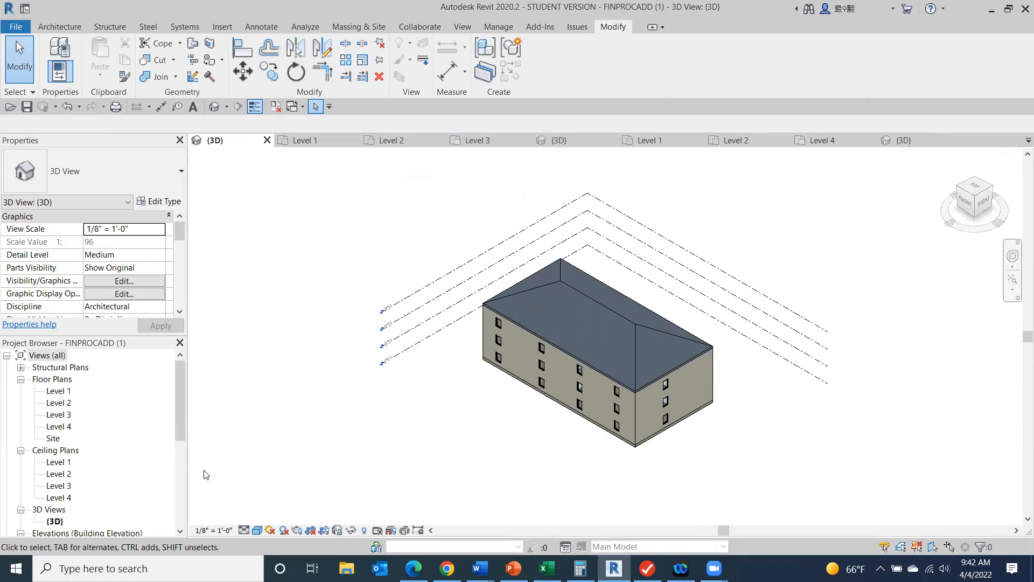
- In the South elevation, draw two new levels across the roof above Level 4, at 32' 6" and 38' 0"
left_click_drag(173, 425, 169, 510)
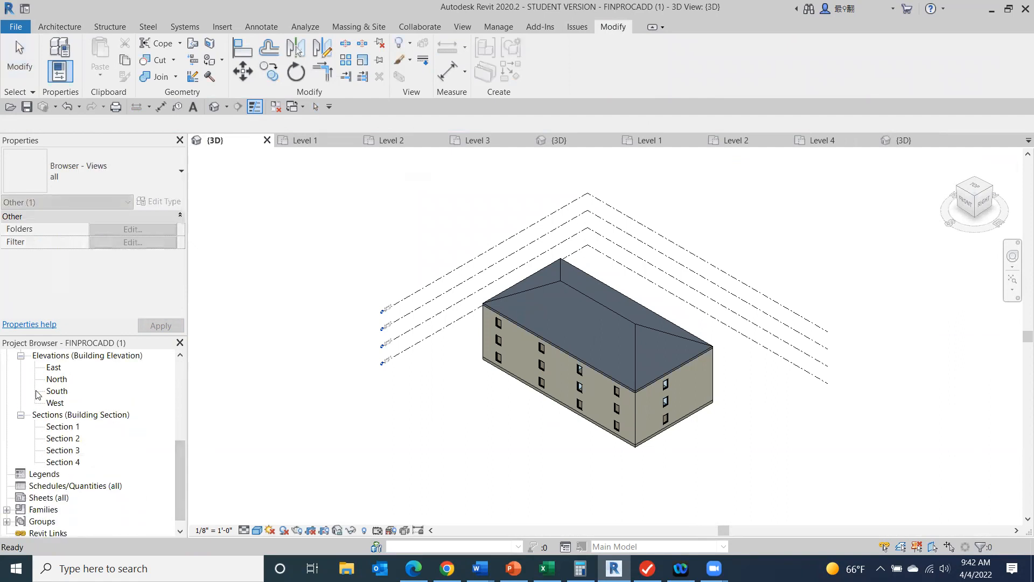
double_click(52, 392)
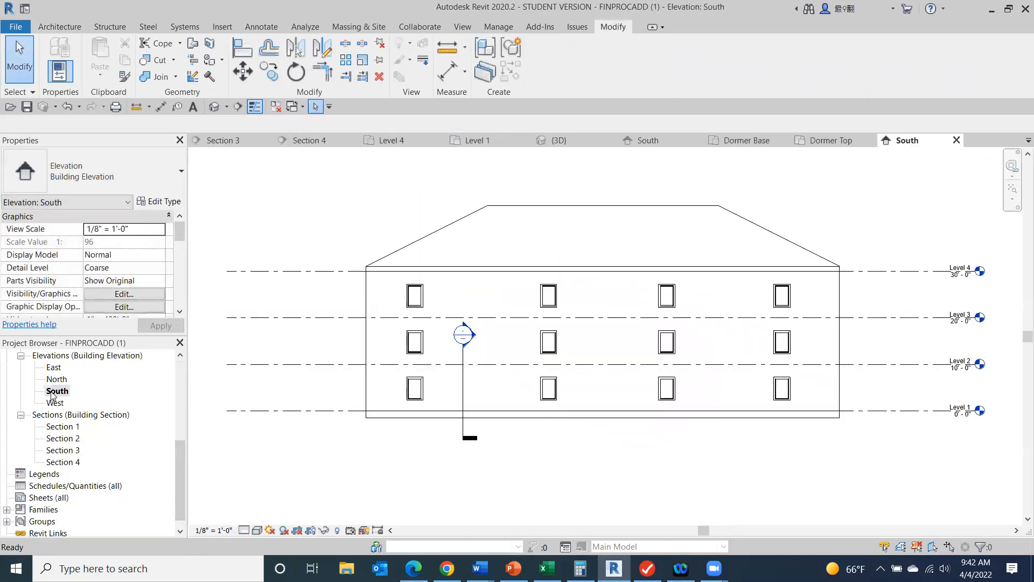
scroll(533, 274, "down", 2)
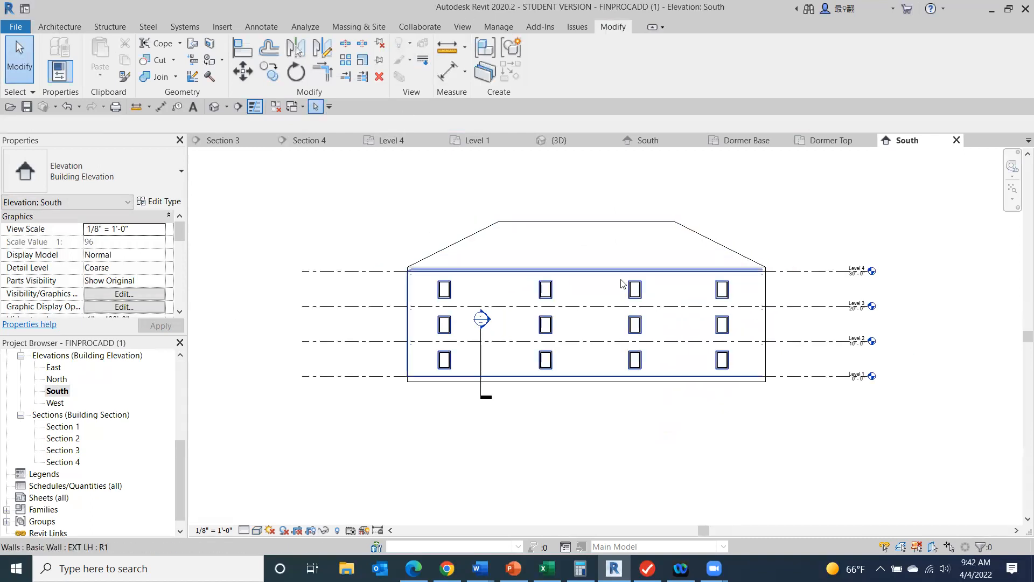
left_click(55, 27)
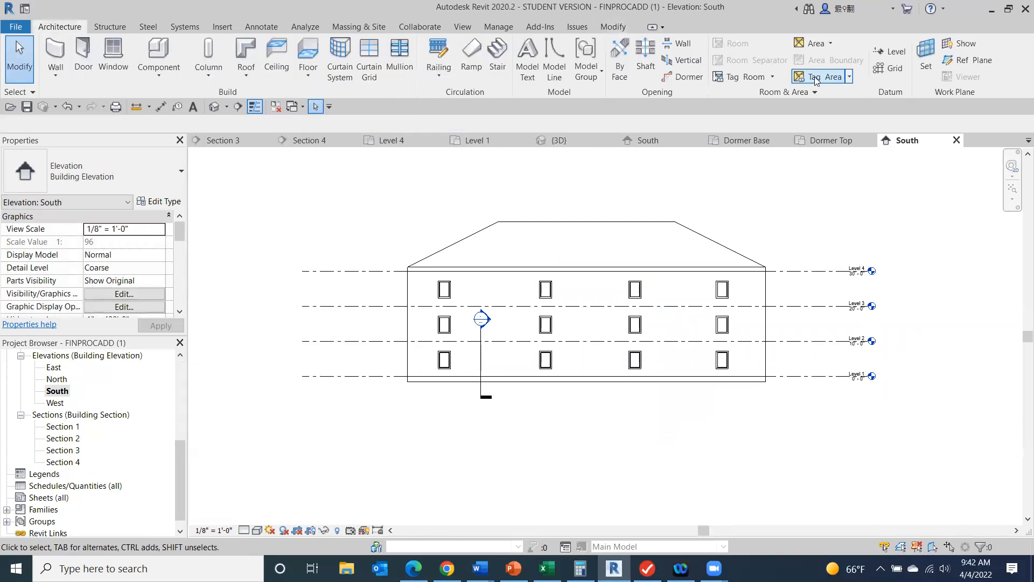
left_click(887, 51)
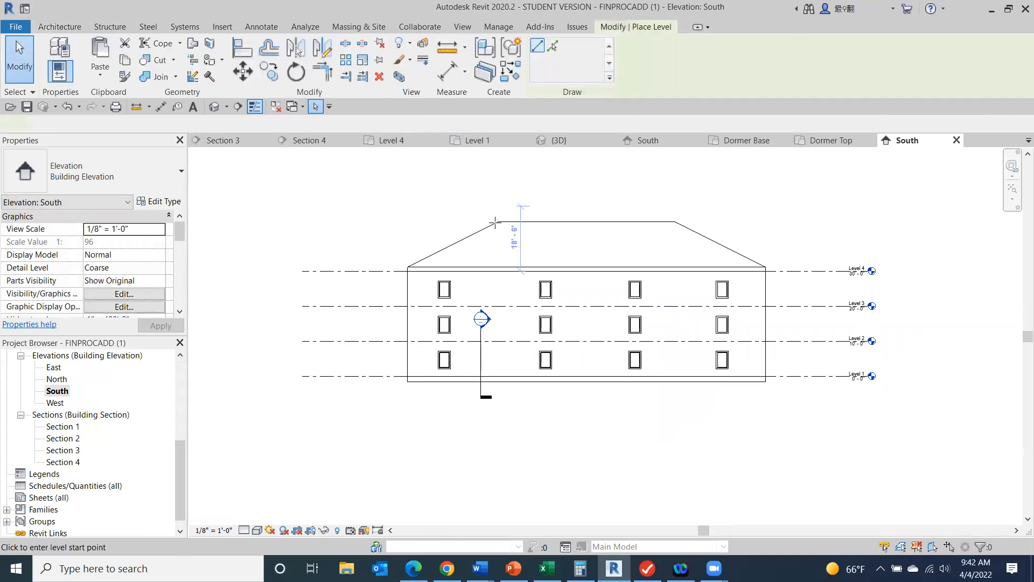
left_click(302, 262)
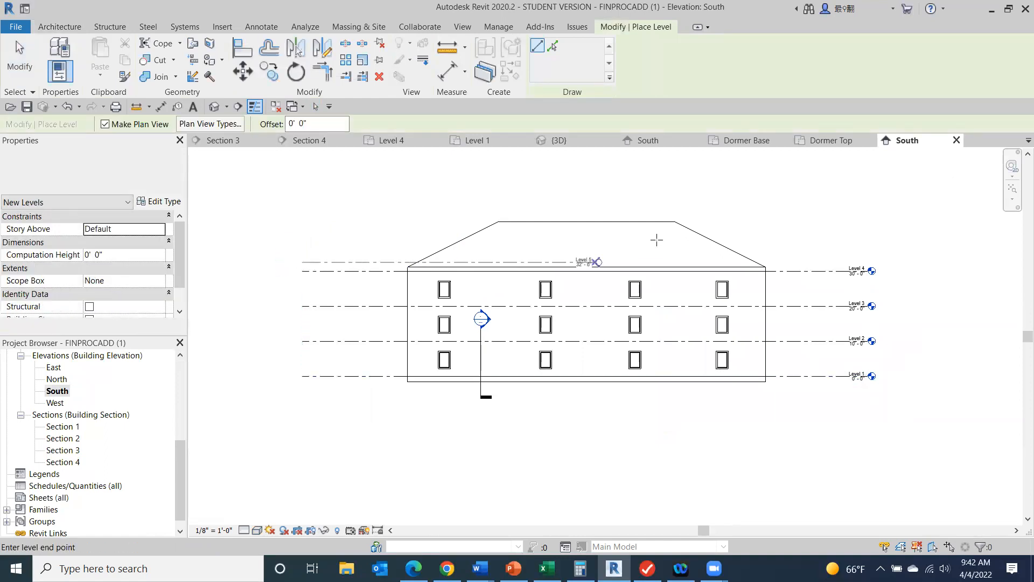
left_click(871, 262)
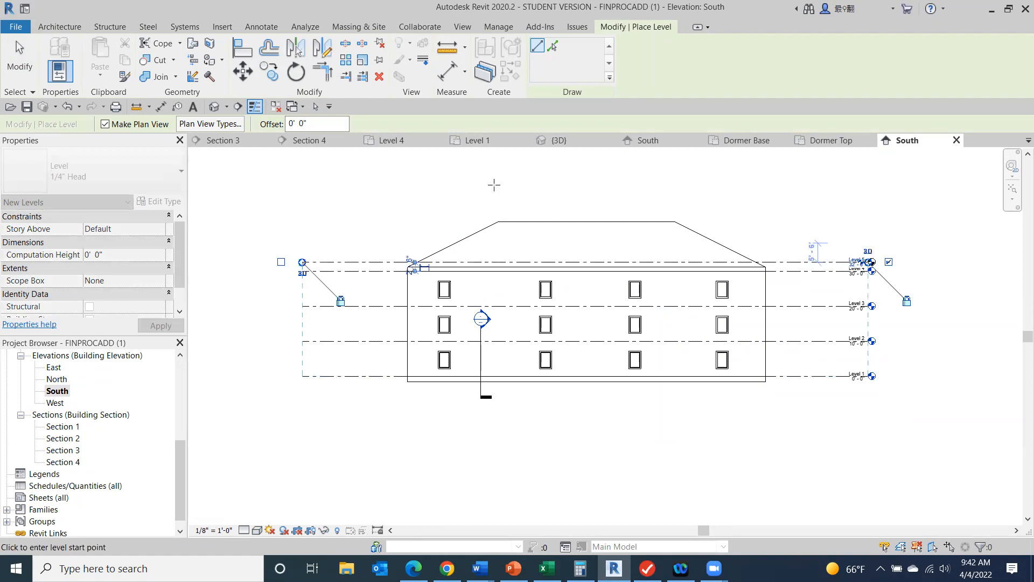
left_click(302, 243)
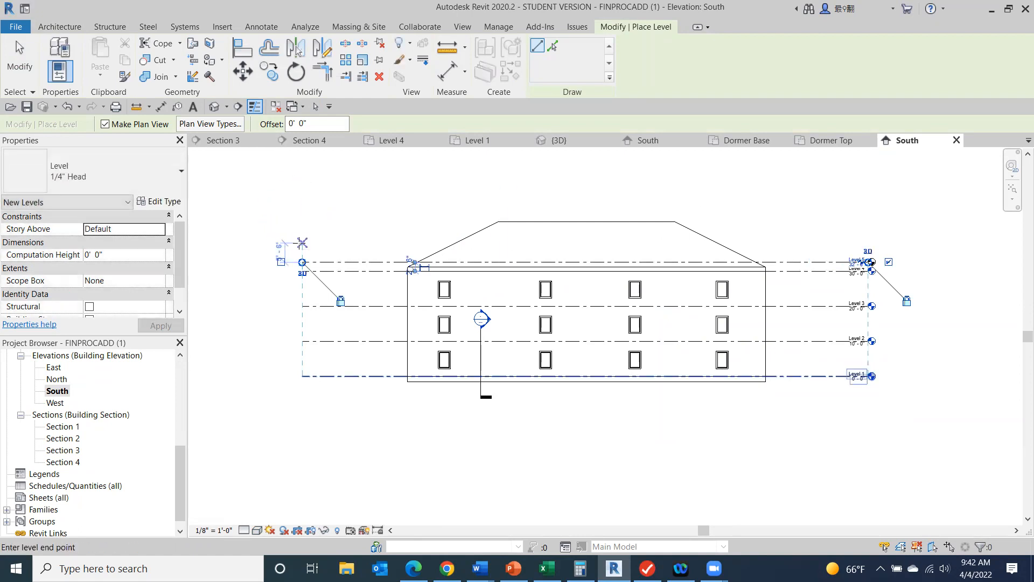
left_click(865, 232)
key("Escape")
key("Escape")
- Rename the 32' 6" level and its corresponding views Dormer Base, and offset its head away from the Level 4 label
scroll(899, 261, "up", 5)
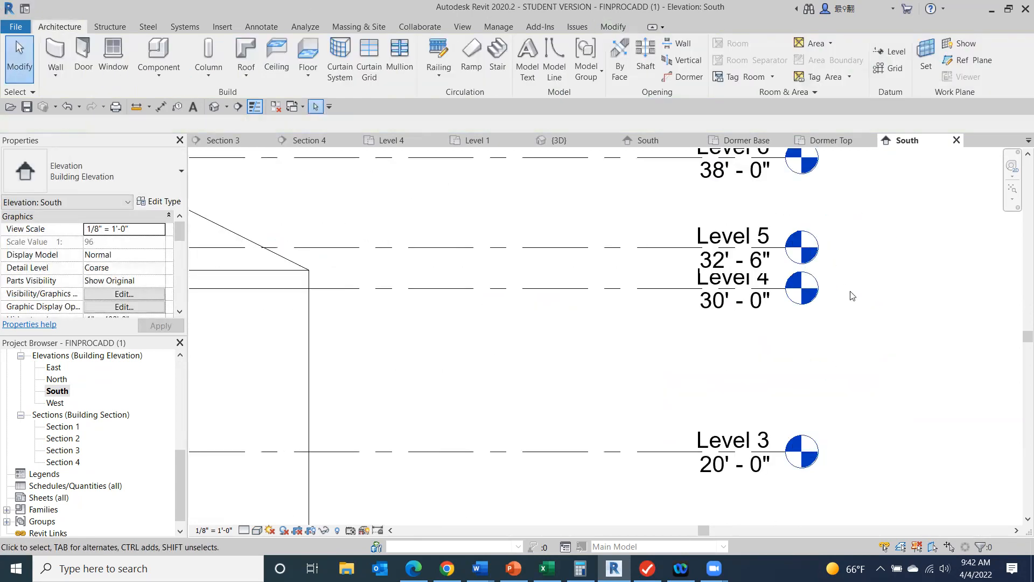
left_click(738, 239)
left_click(735, 236)
type("Dormer Base")
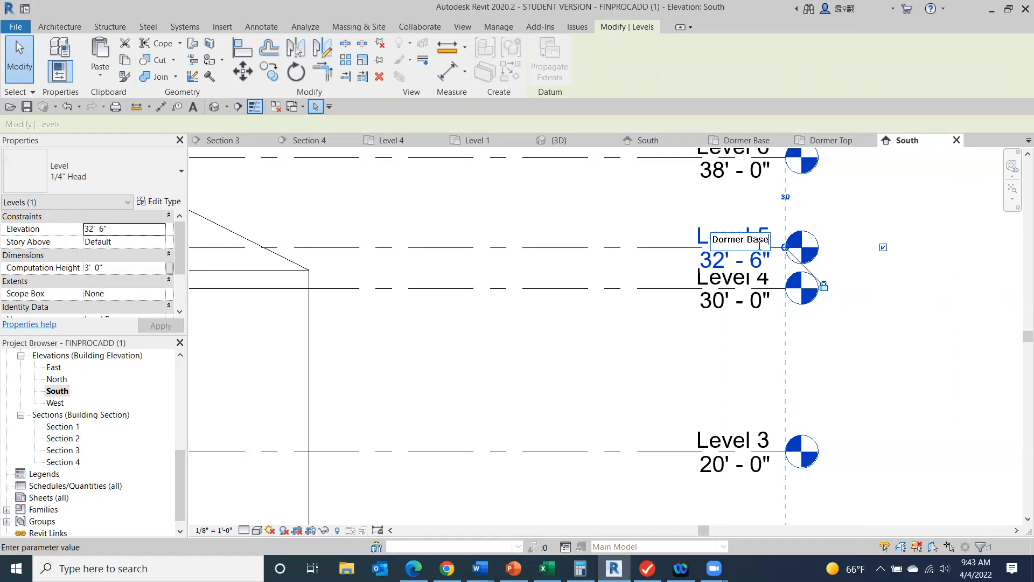
left_click(944, 357)
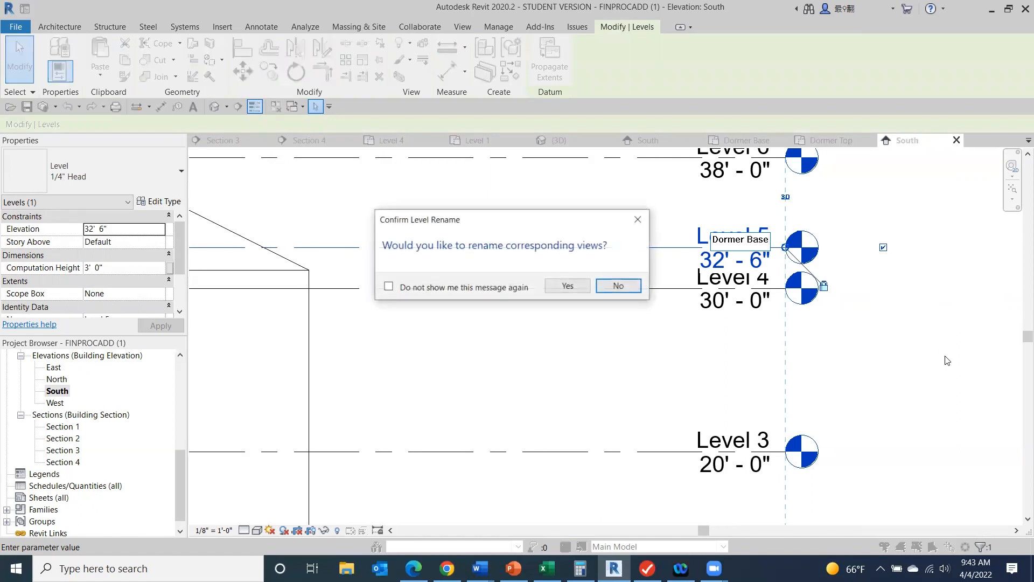
left_click(567, 285)
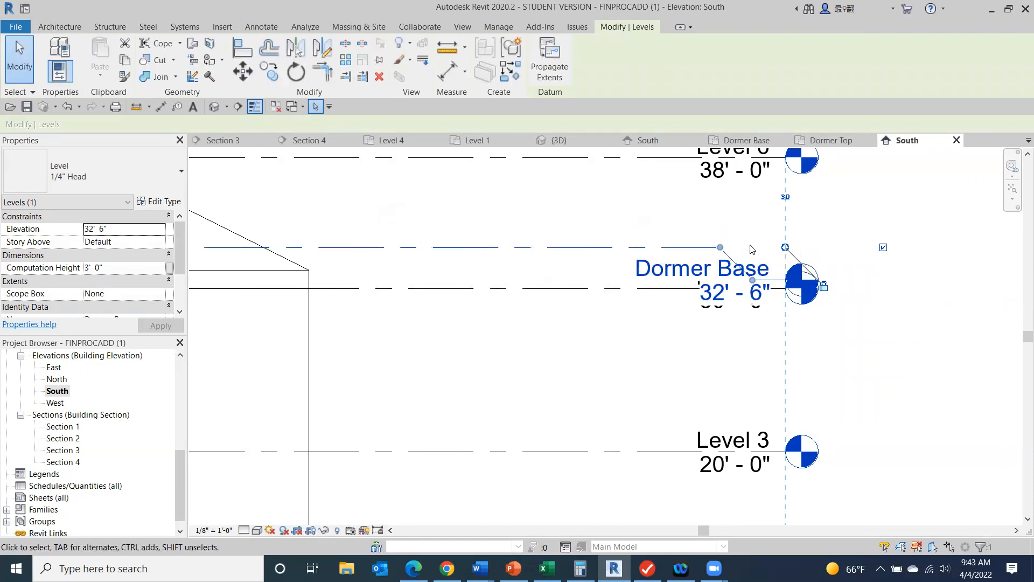
left_click_drag(752, 248, 763, 231)
left_click(883, 370)
- Rename the uppermost level at 38' 0" and its corresponding views Dormer Top
middle_click_drag(883, 371, 908, 509)
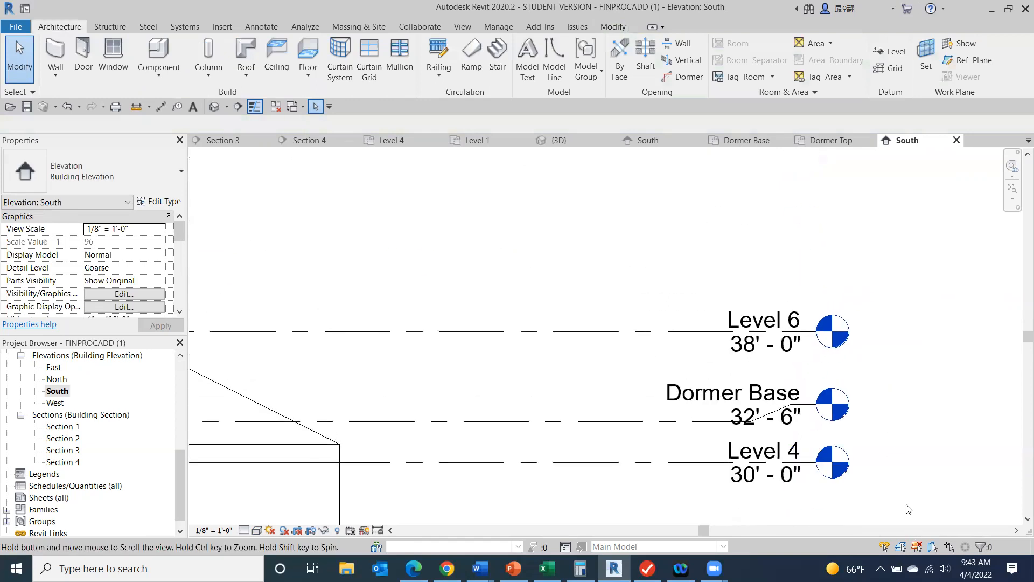
left_click(761, 318)
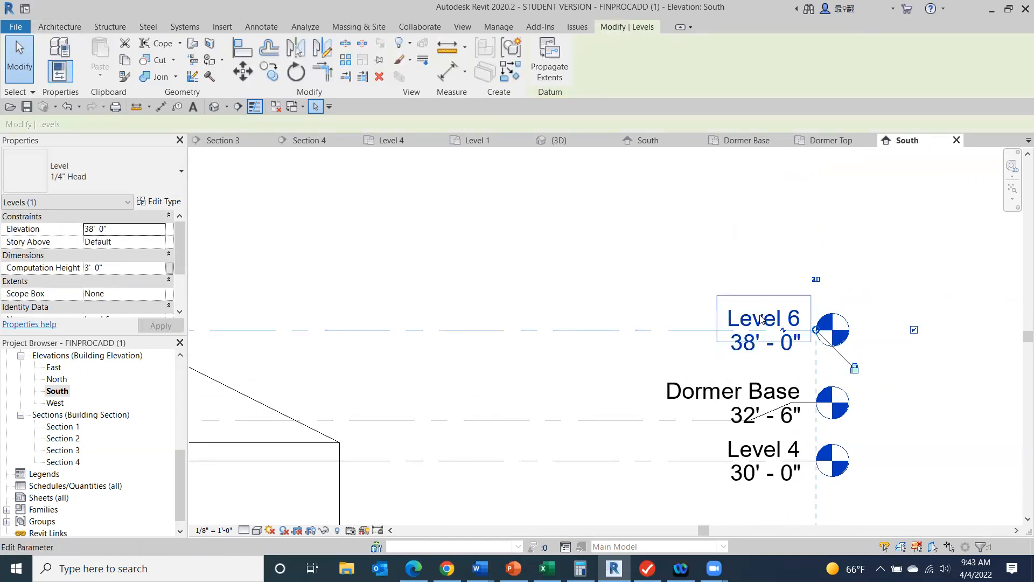
left_click(761, 319)
type("Dormer Top")
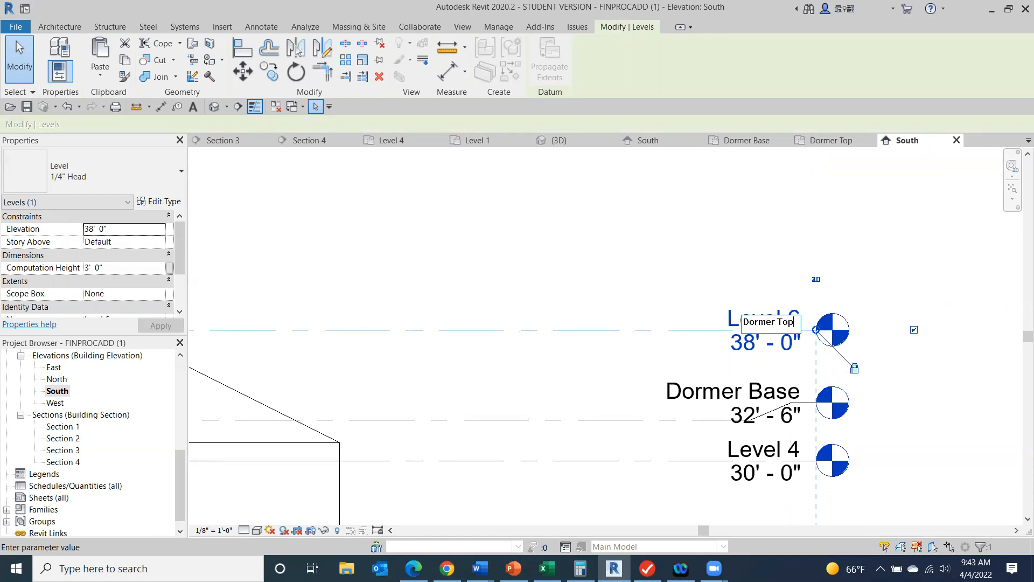
left_click(954, 420)
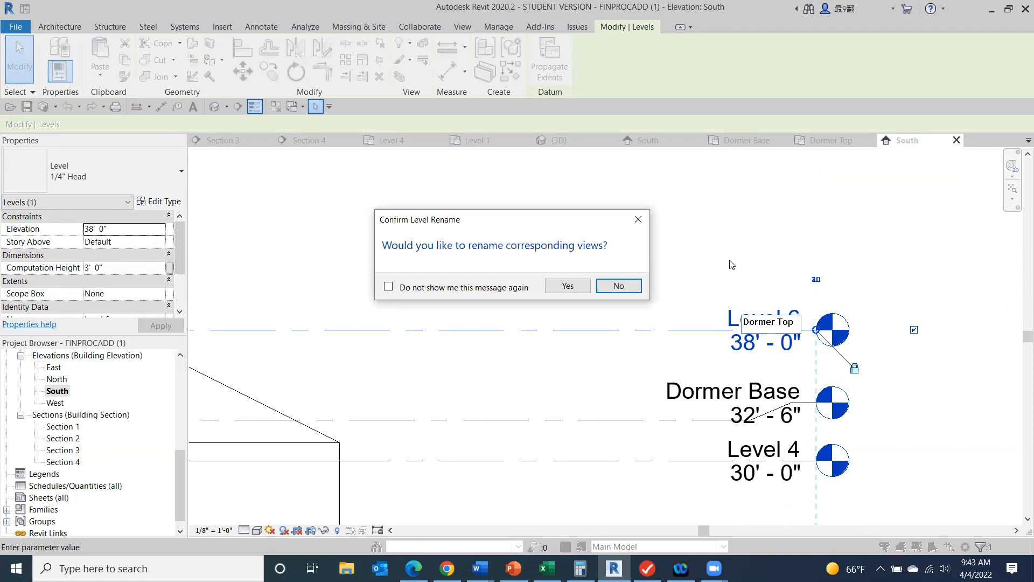
left_click(567, 286)
left_click(1004, 395)
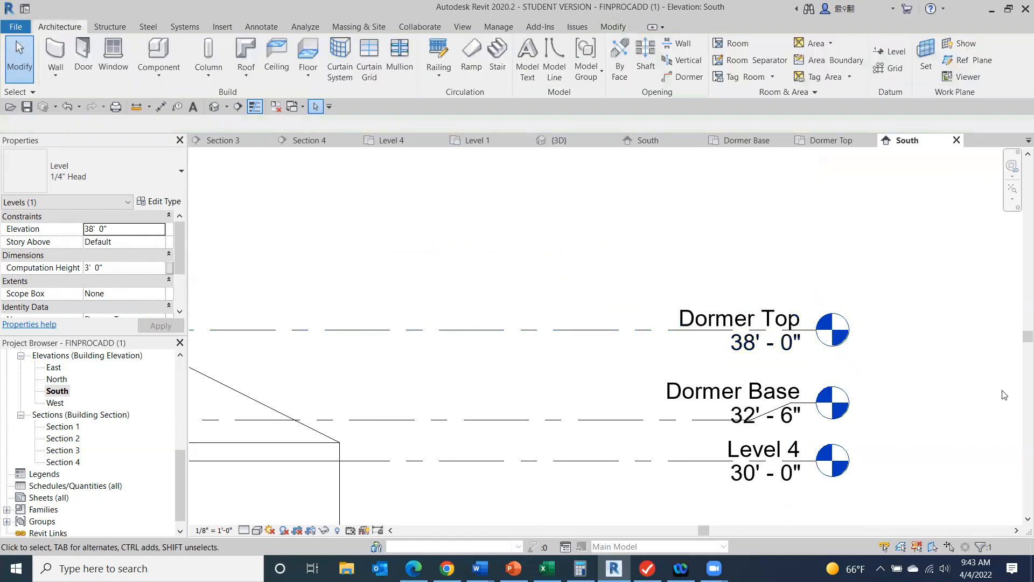
- Check the dormer levels against the roof in the South elevation, and open the Dormer Base floor plan
scroll(1004, 394, "down", 2)
middle_click_drag(664, 366, 847, 281)
scroll(838, 281, "down", 2)
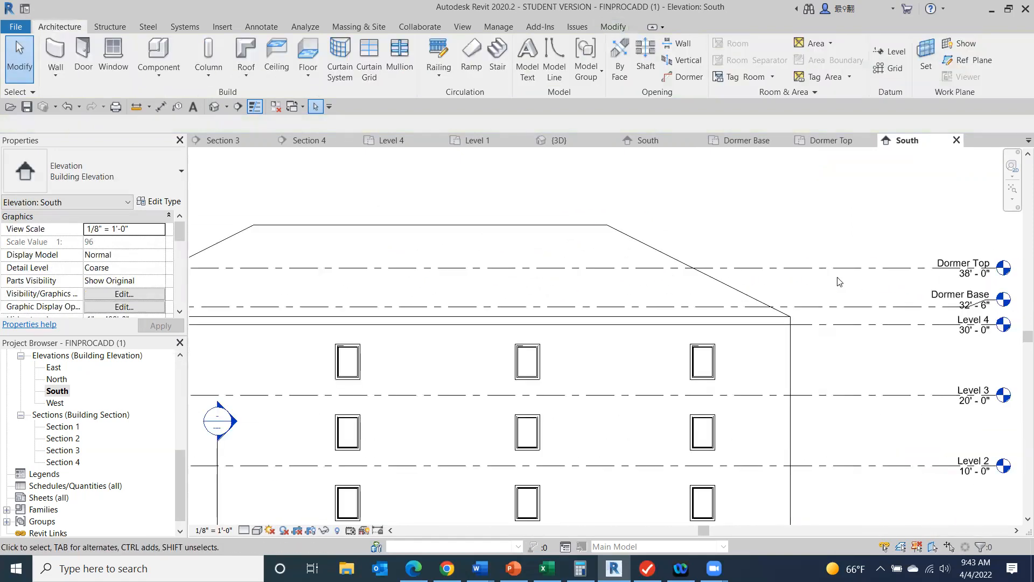
scroll(839, 282, "down", 1)
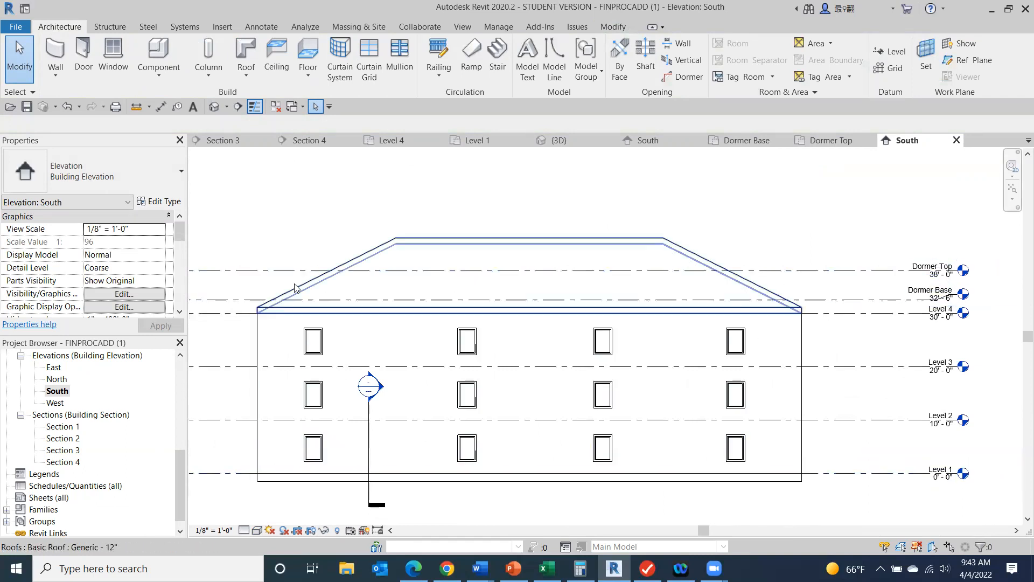
scroll(62, 384, "up", 5)
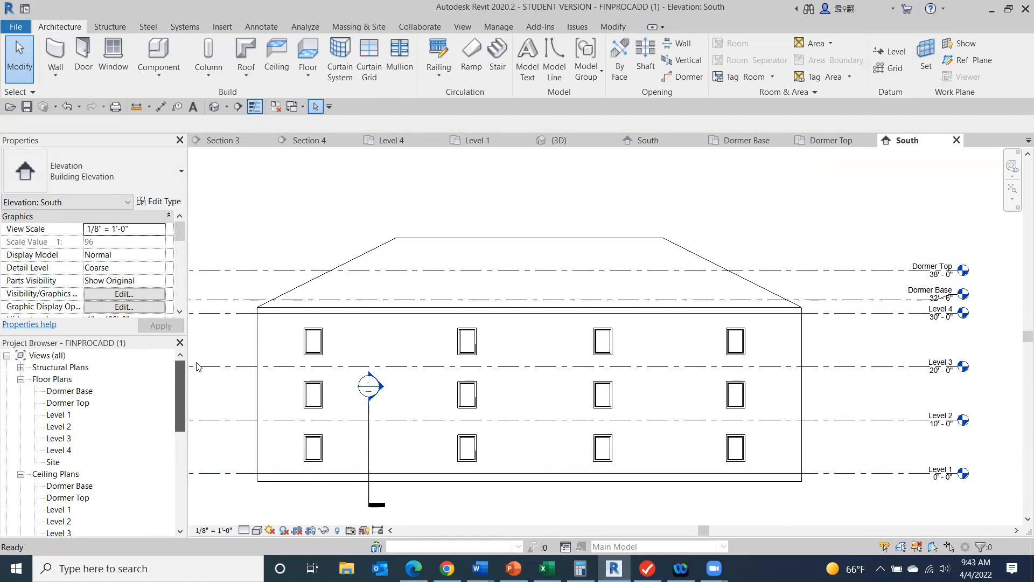
double_click(62, 392)
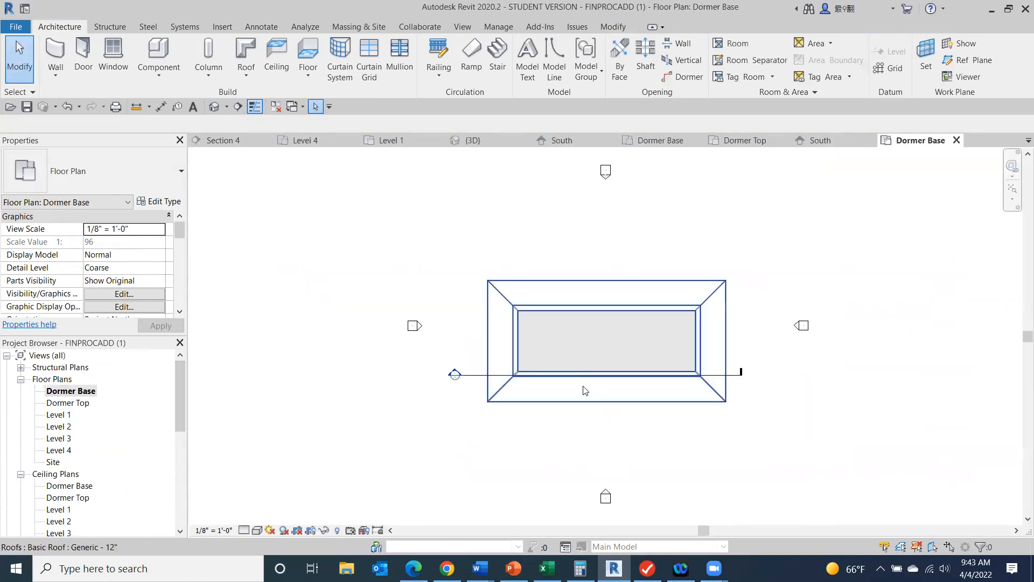
scroll(567, 362, "up", 4)
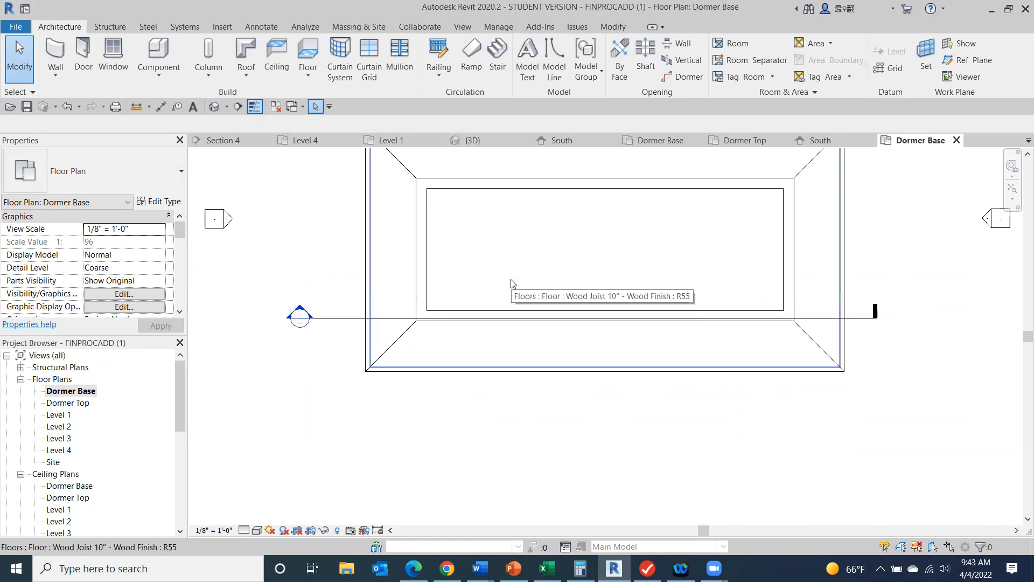
scroll(511, 280, "up", 2)
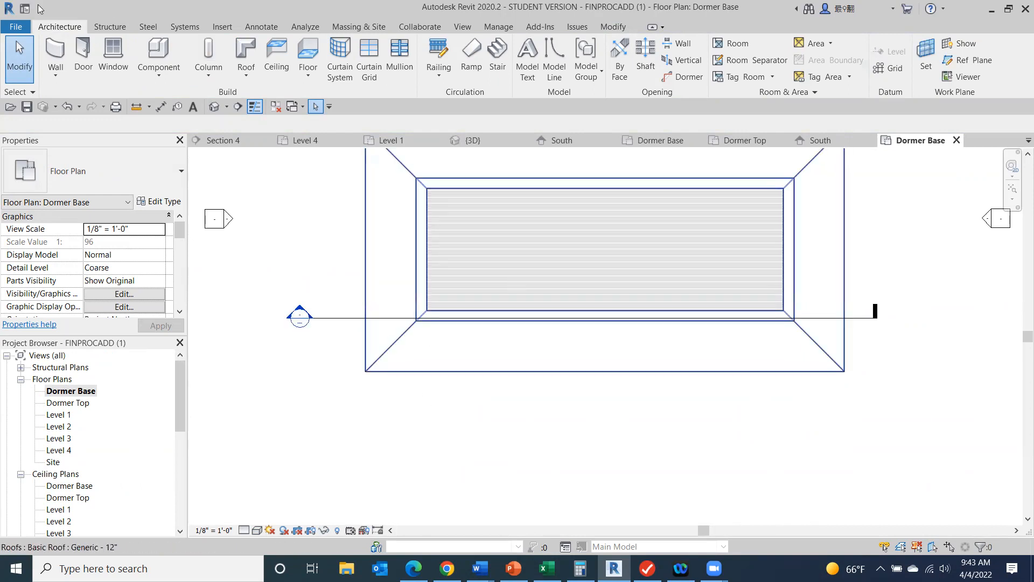
- Draw three connected EXT LH walls in a U shape over the roof's south slope, with 10' 0" sides and a 15' 6" front
left_click(61, 50)
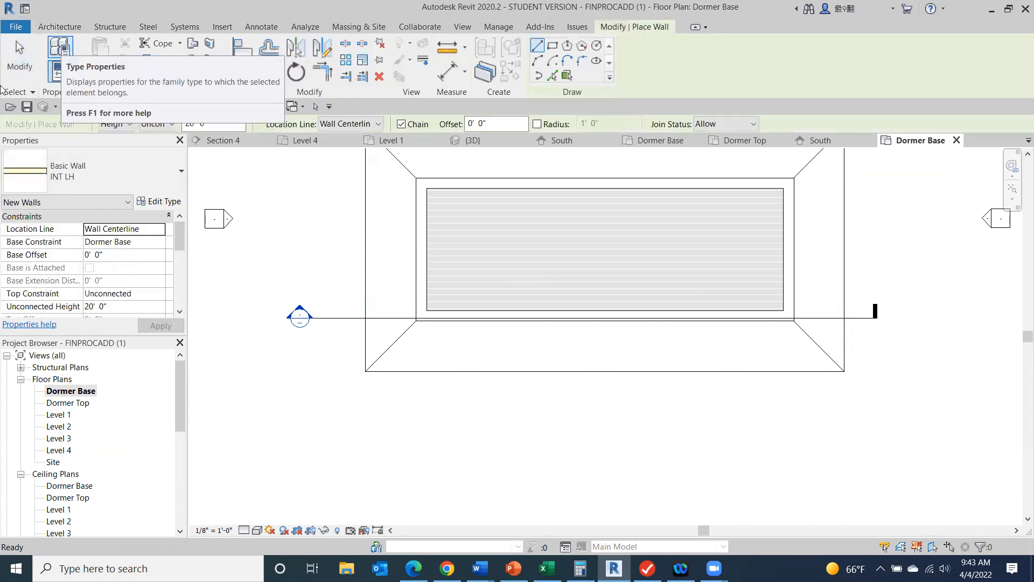
left_click(169, 166)
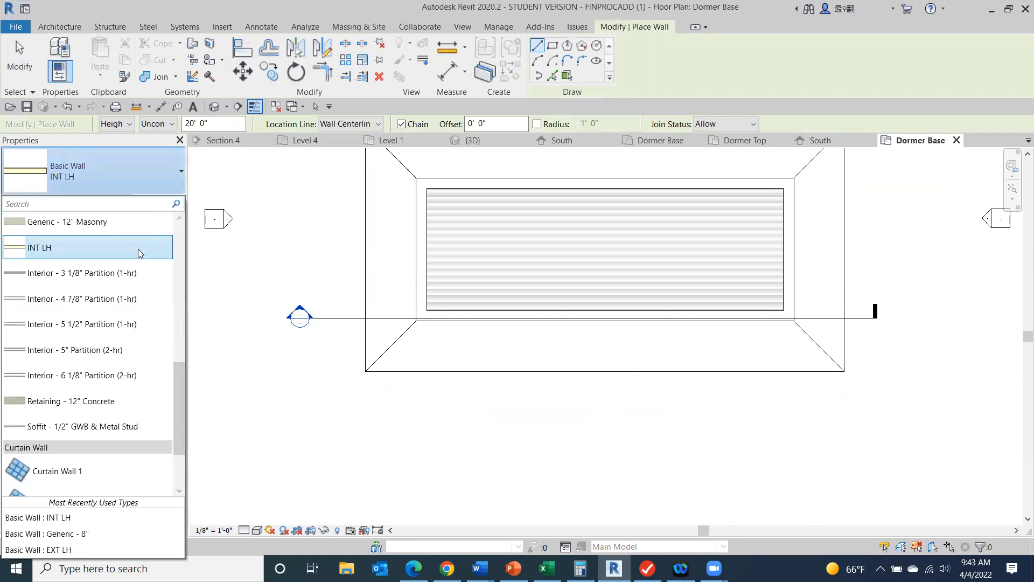
scroll(123, 268, "down", 3)
scroll(123, 272, "up", 9)
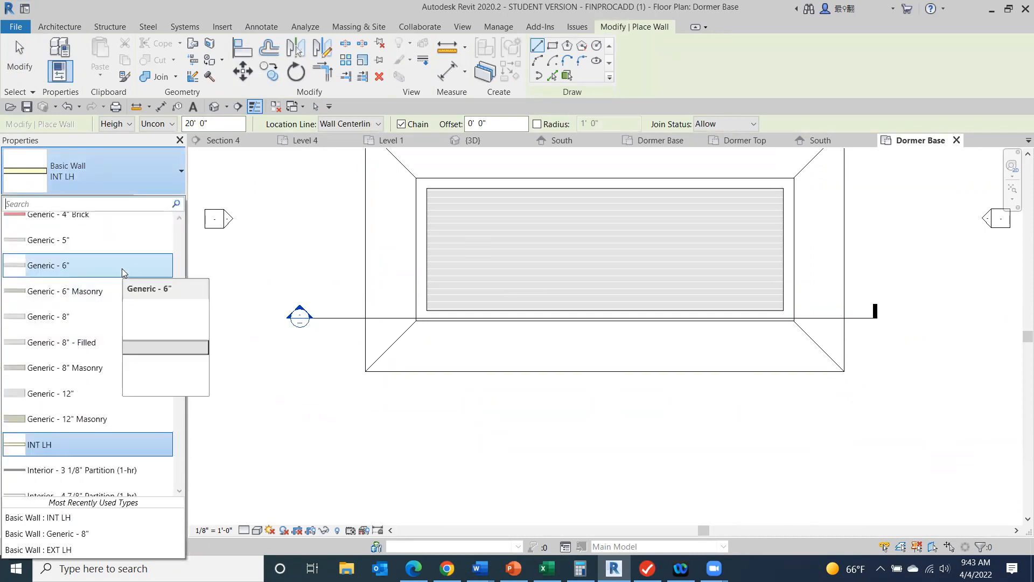
left_click(37, 549)
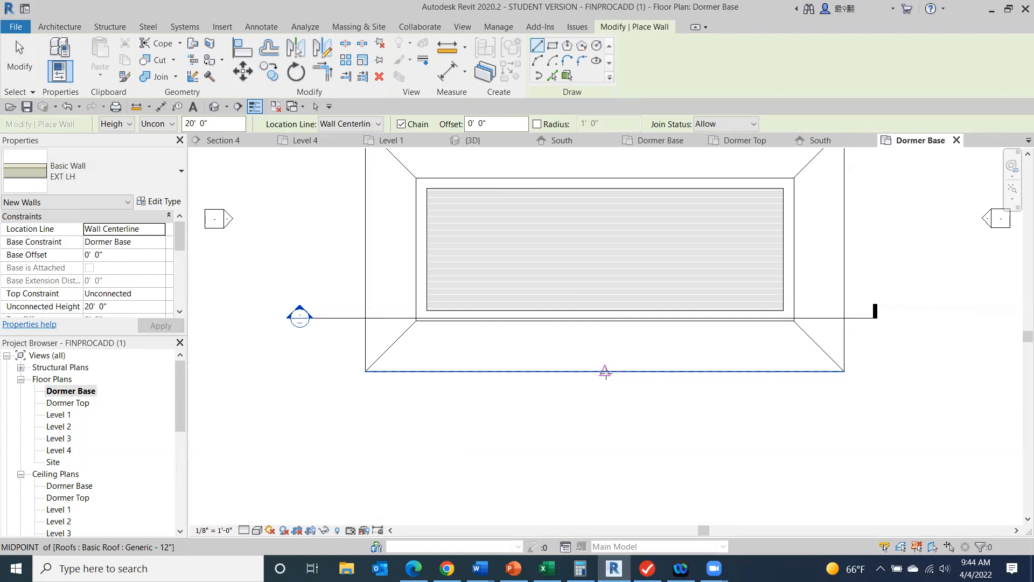
left_click(571, 304)
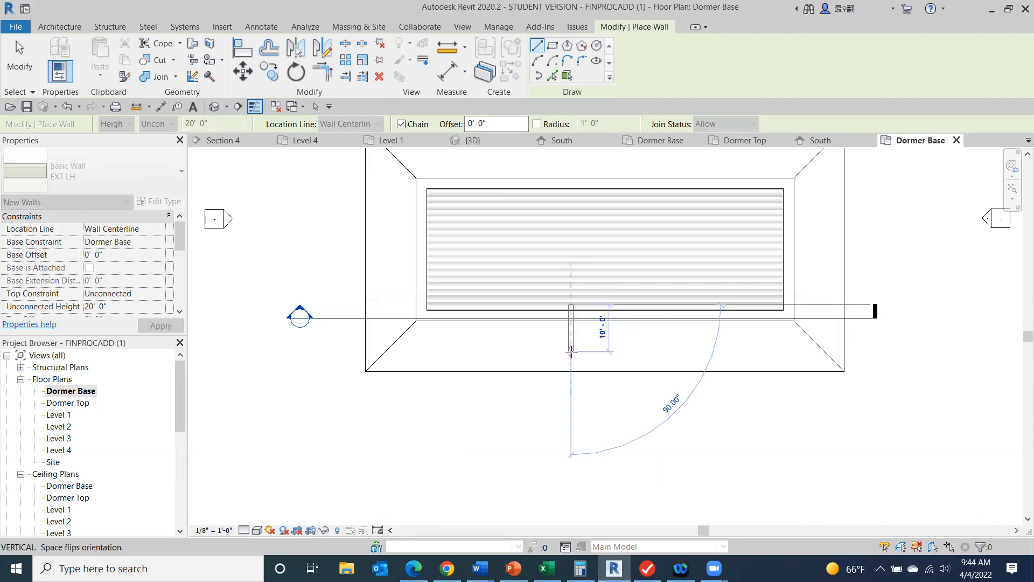
left_click(571, 351)
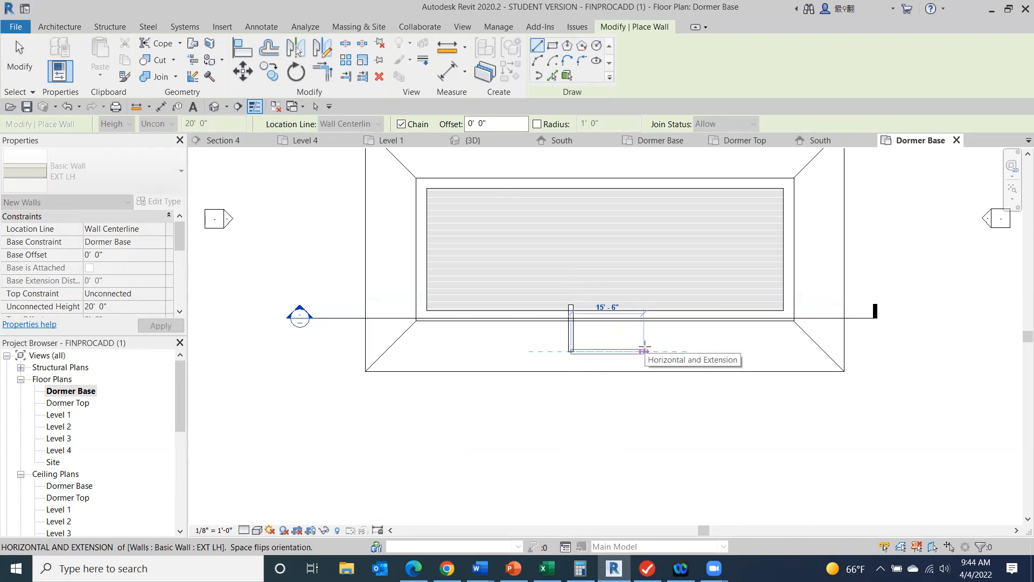
left_click(644, 351)
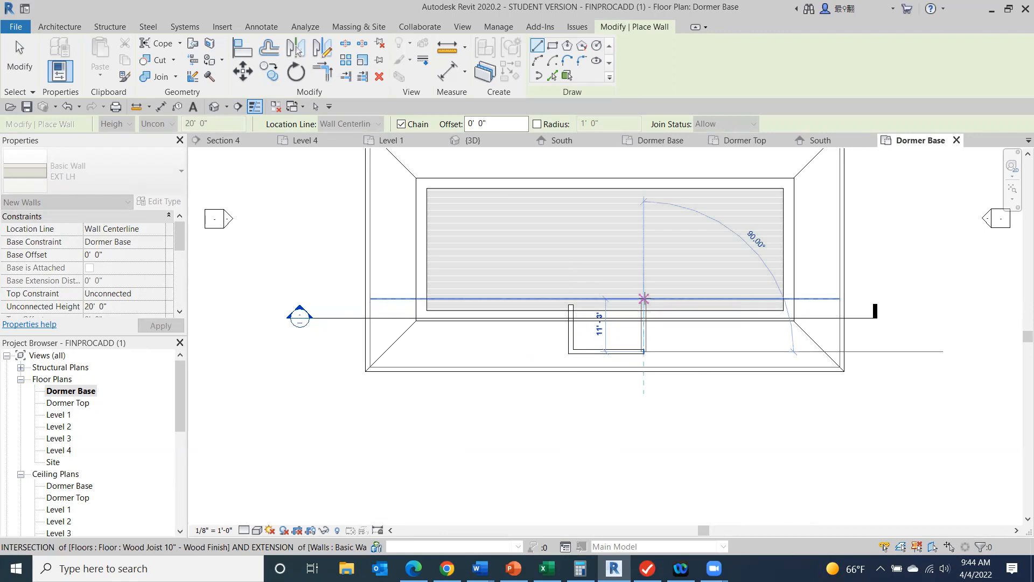
scroll(643, 311, "up", 5)
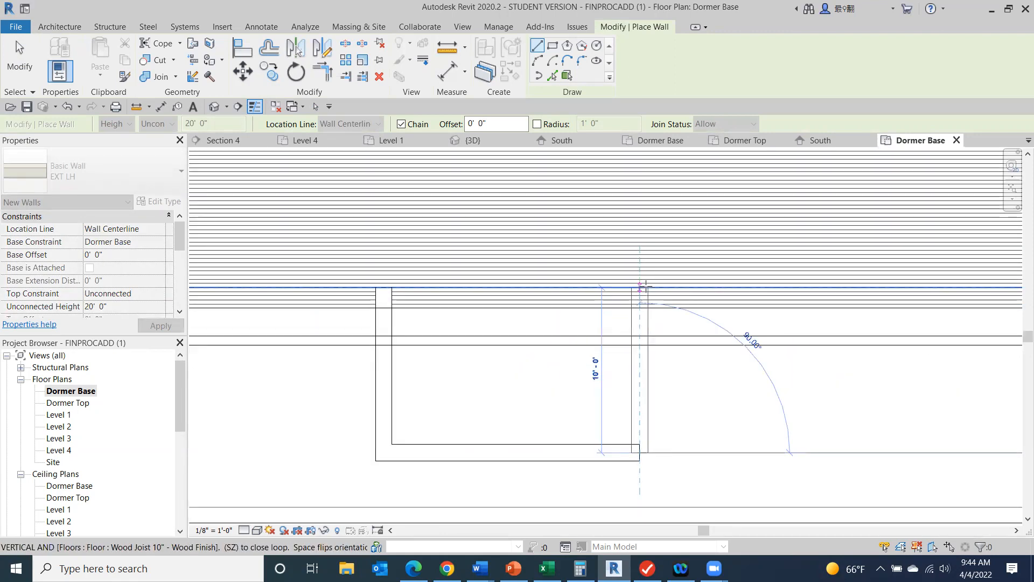
left_click(645, 286)
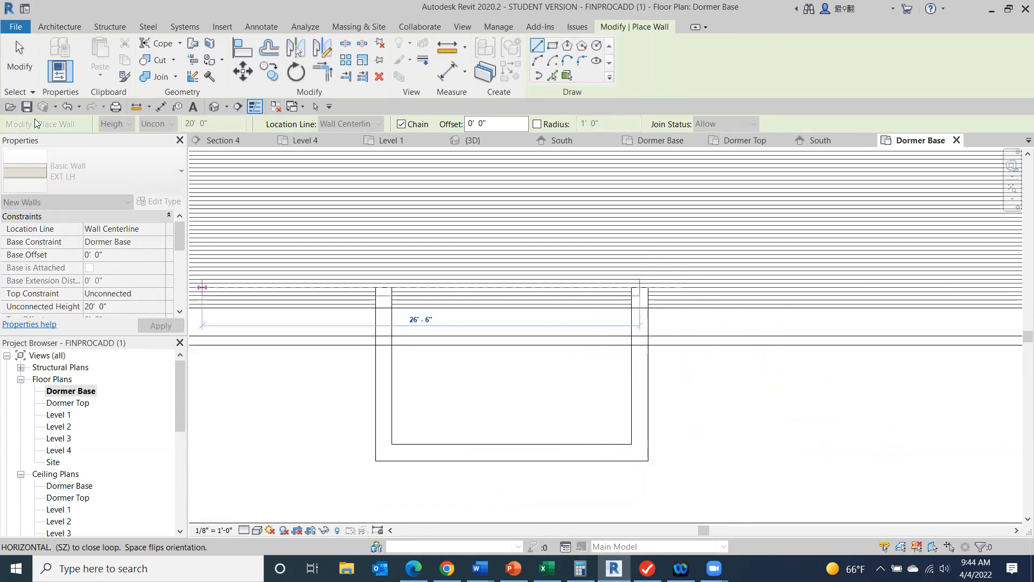
left_click(31, 75)
scroll(835, 450, "down", 4)
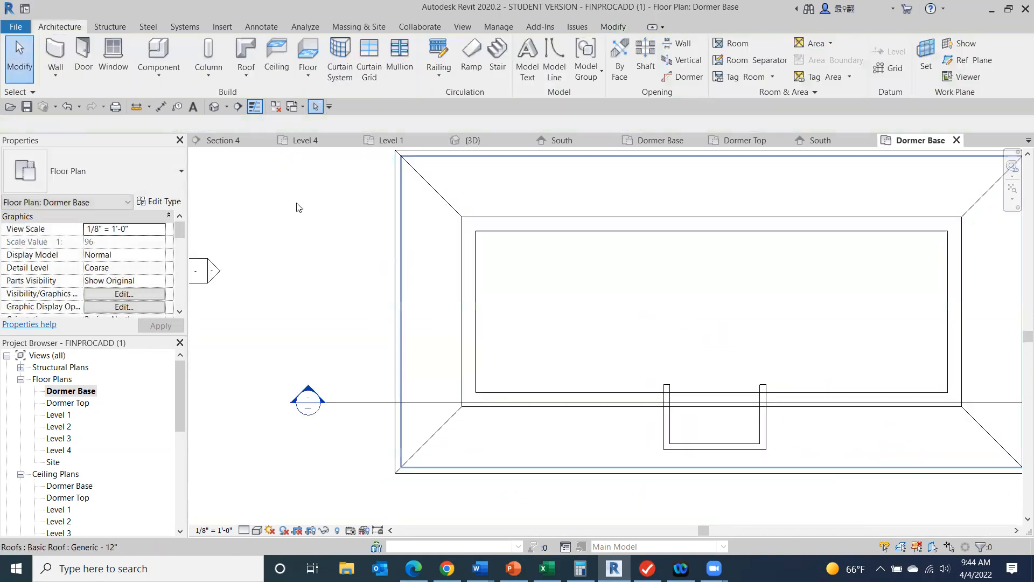
- Check the dormer walls in 3D and flip the orientation of all three in the Dormer Base floor plan
left_click(214, 107)
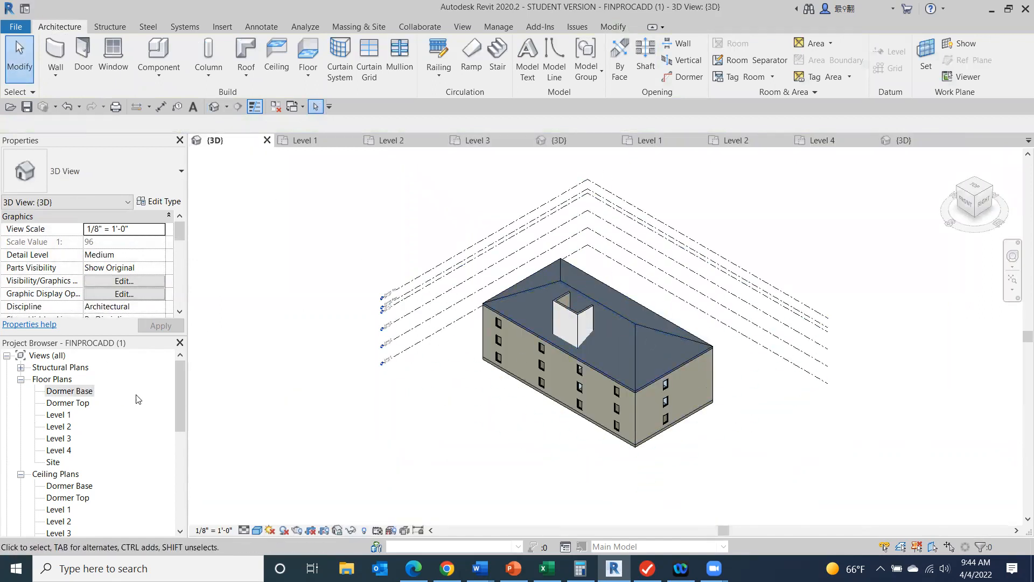
double_click(80, 391)
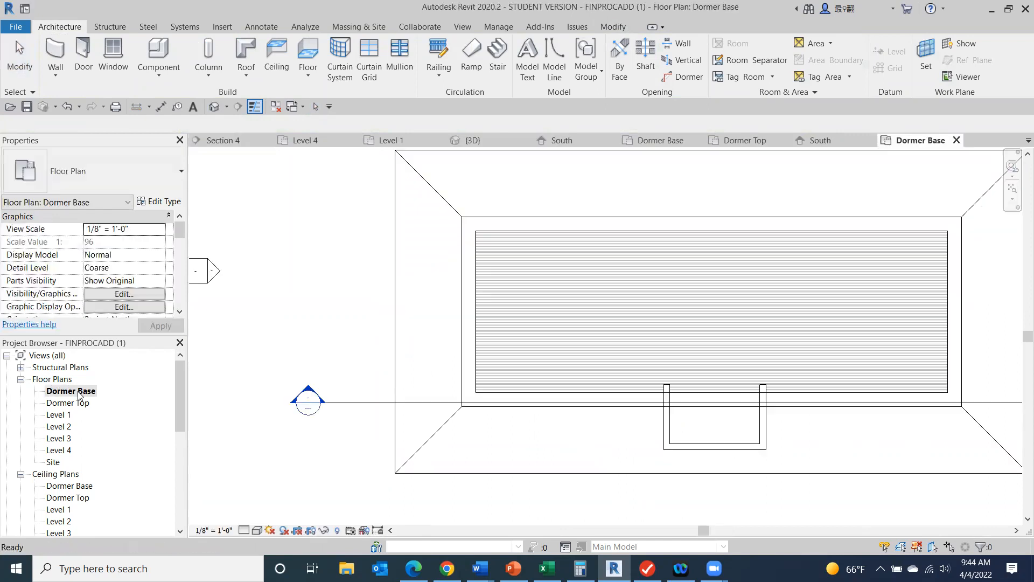
left_click(708, 448)
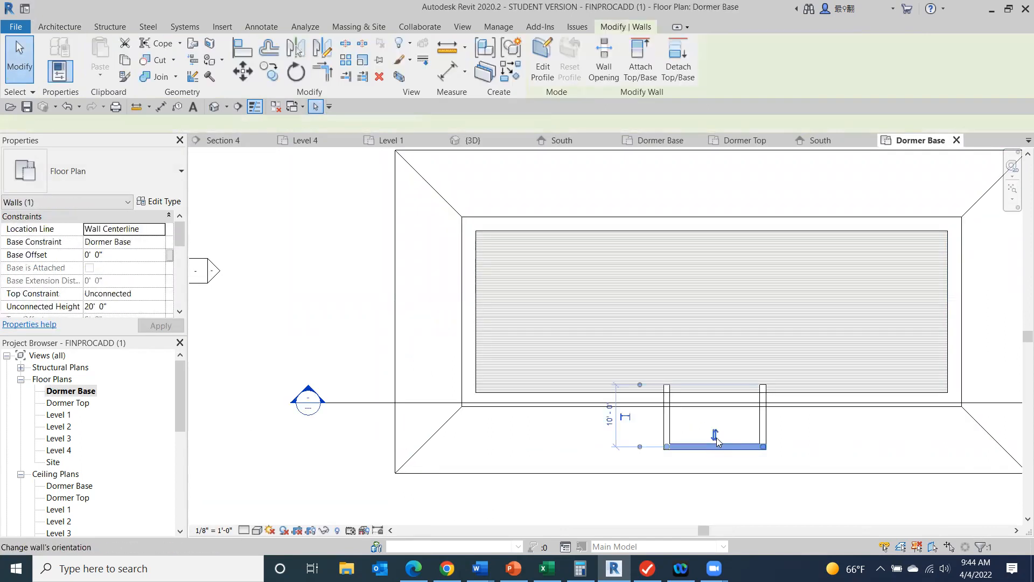
left_click(668, 428)
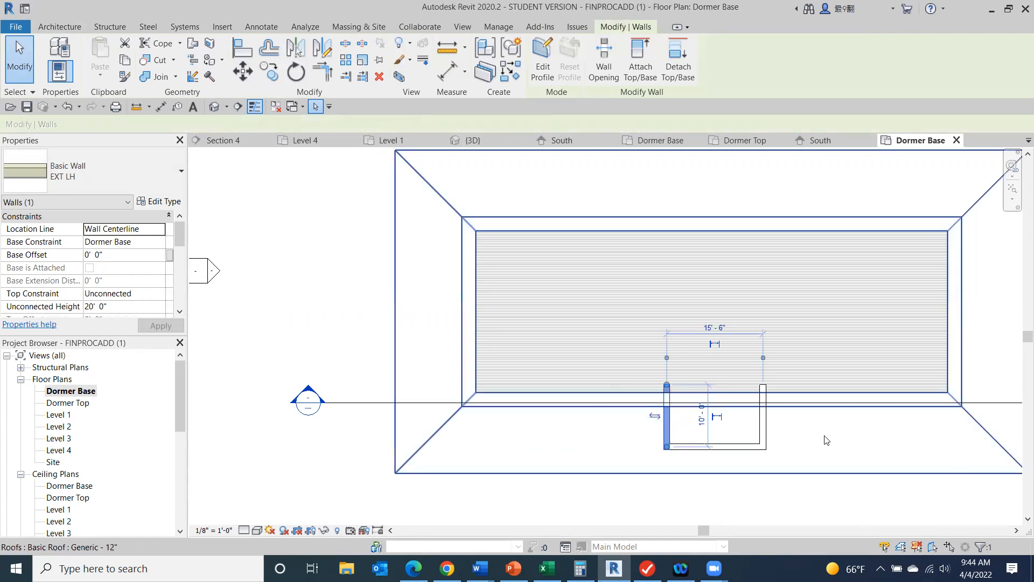
left_click(764, 431)
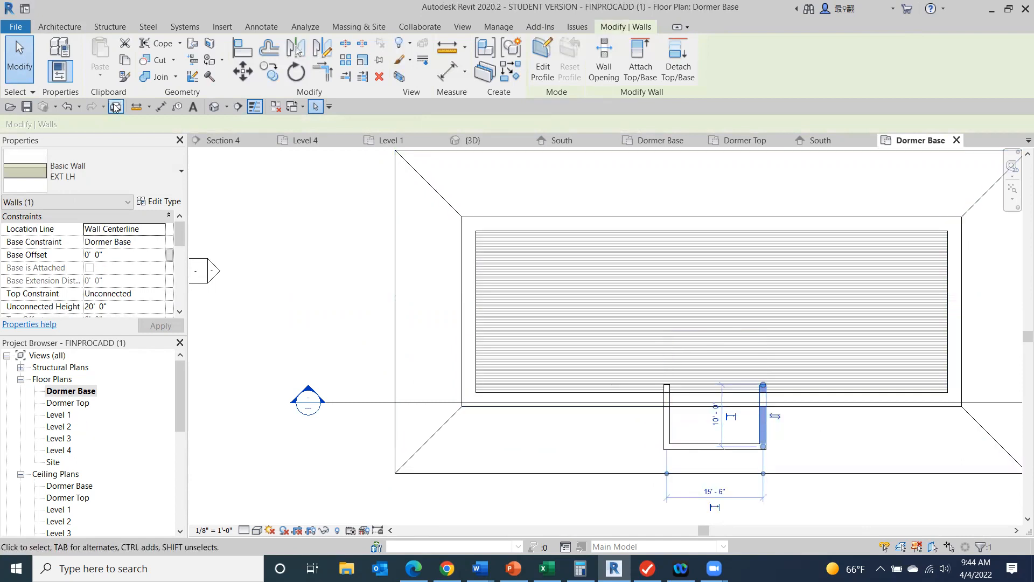
- In the 3D view, set the top constraint of all three dormer walls to Up to level: Dormer Top
left_click(214, 107)
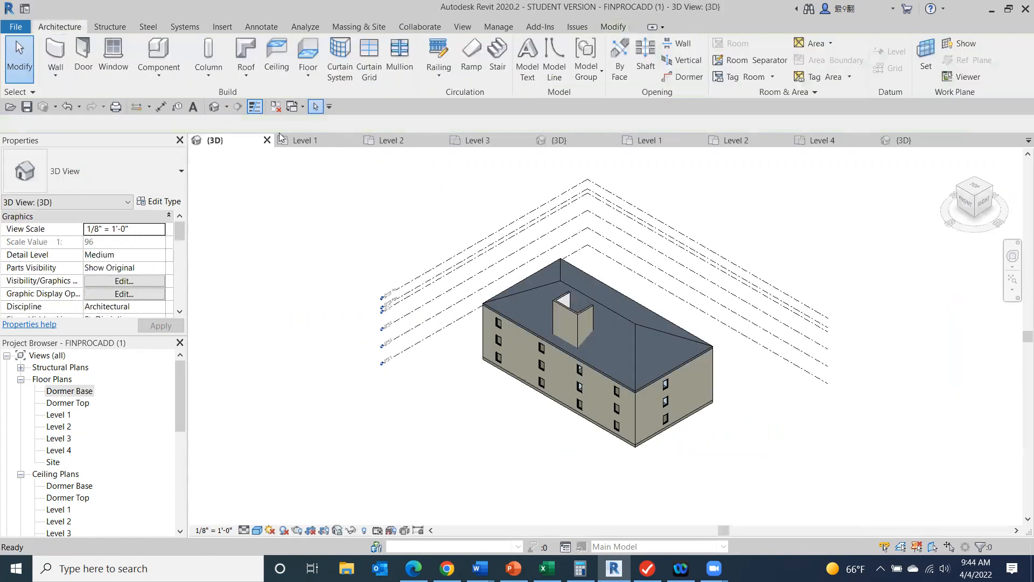
left_click_drag(972, 197, 973, 192)
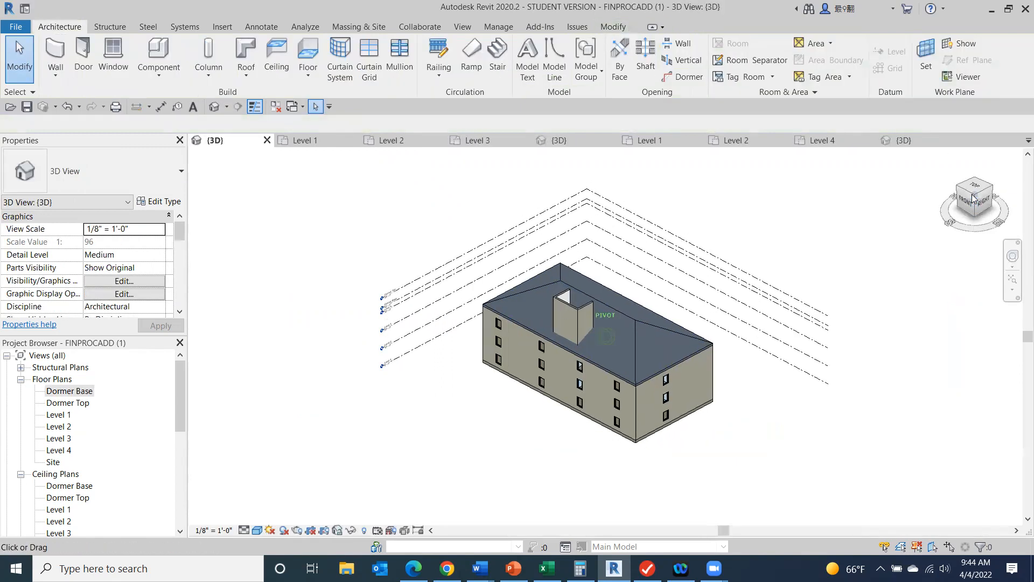
left_click(966, 200)
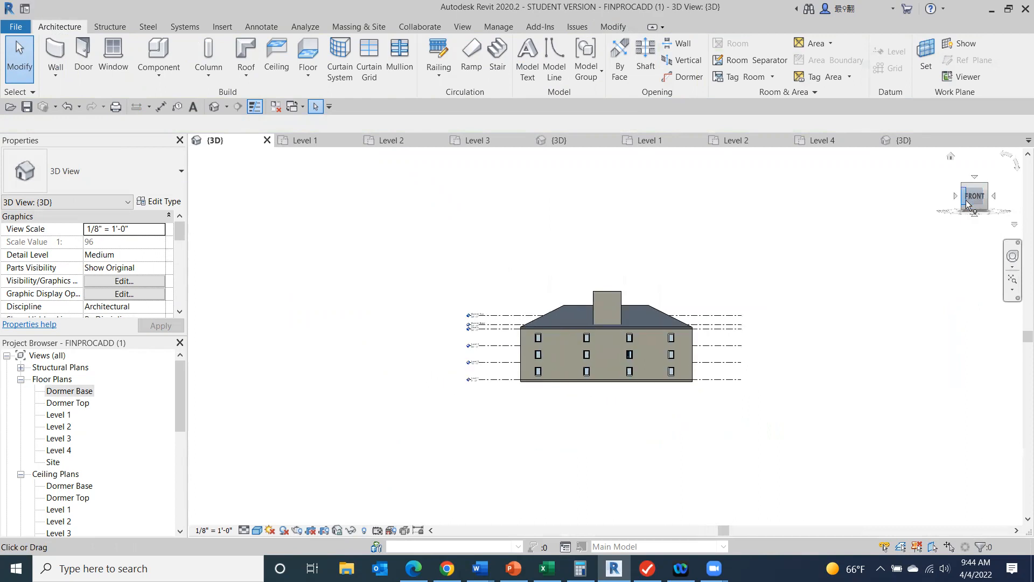
scroll(614, 291, "up", 5)
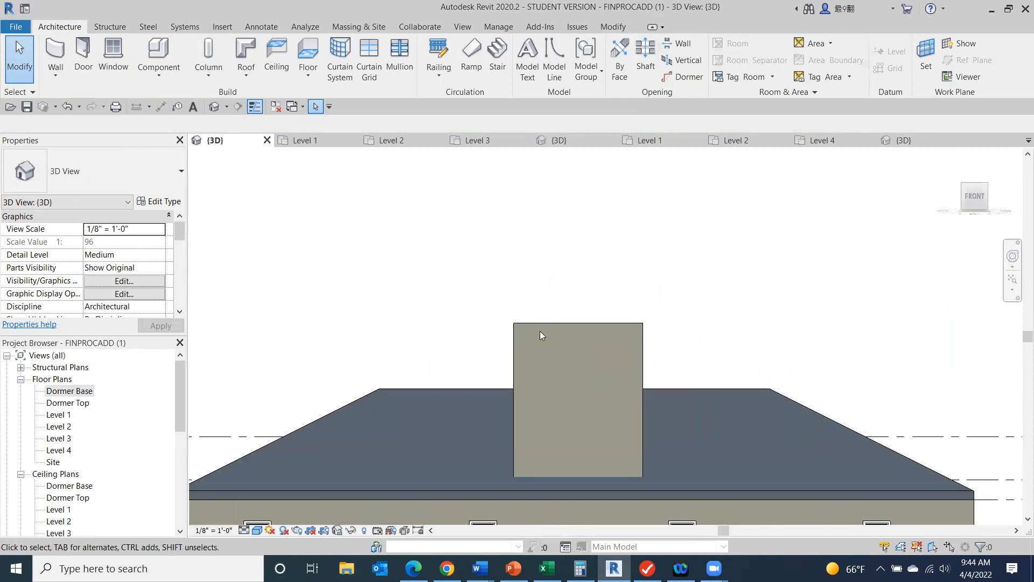
left_click(512, 341)
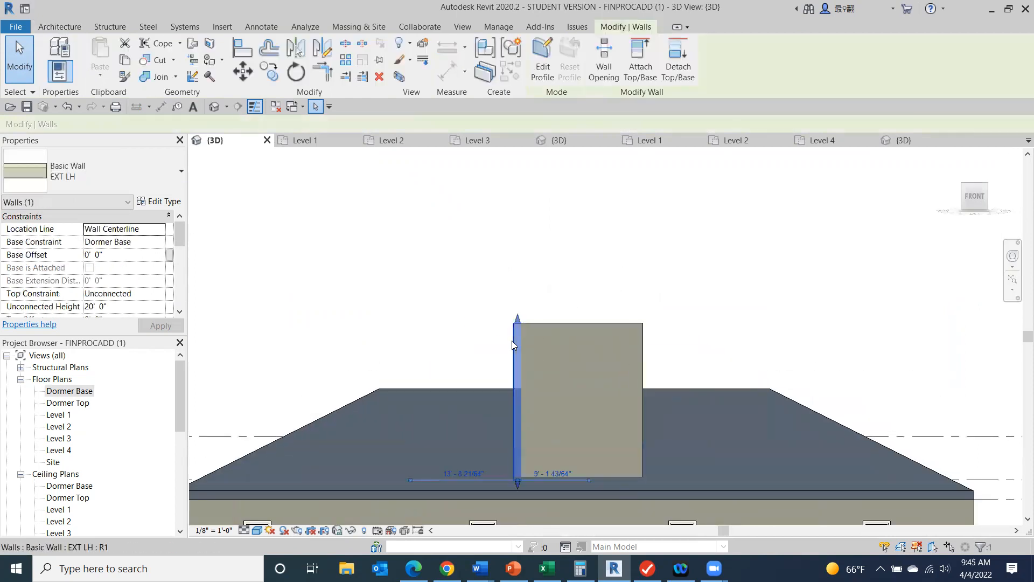
left_click(555, 334, "ctrl")
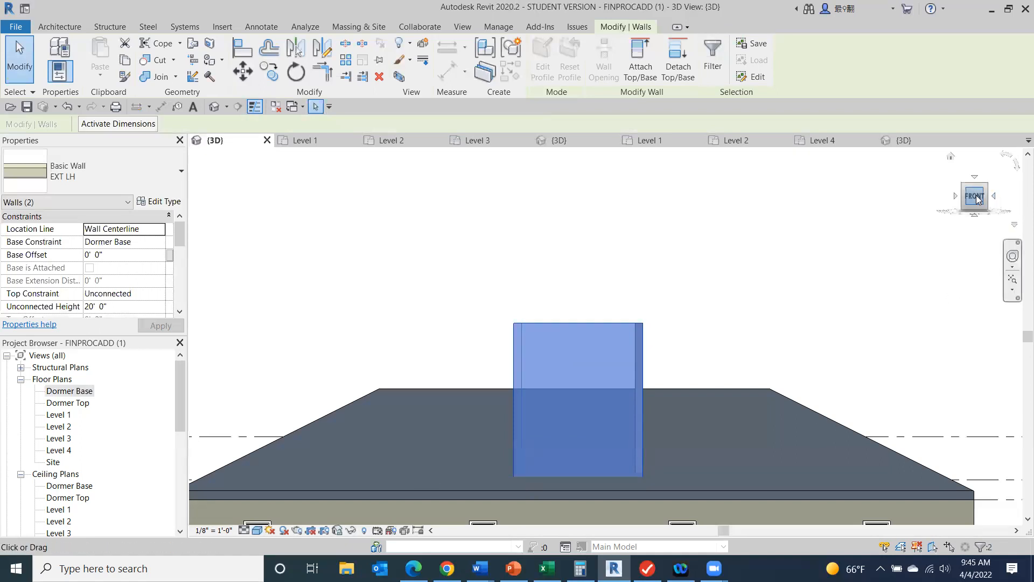
left_click_drag(994, 198, 976, 197)
left_click(642, 338, "ctrl")
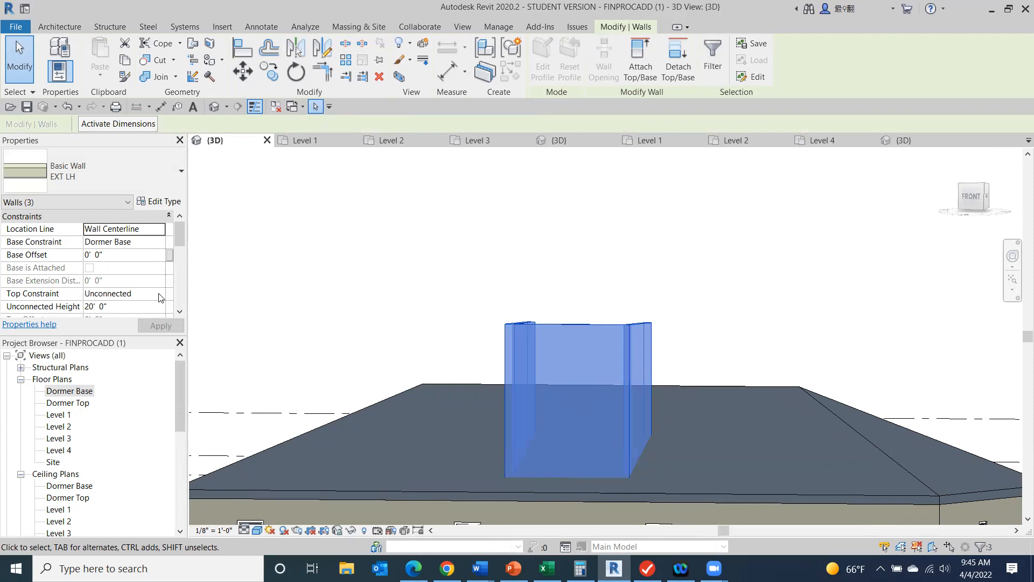
left_click(163, 295)
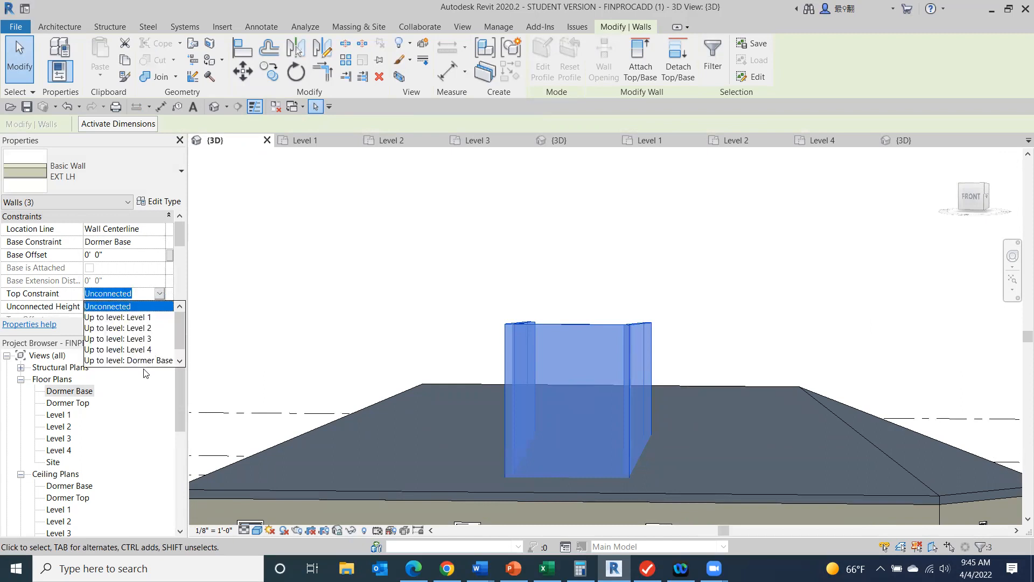
left_click(180, 361)
left_click(163, 361)
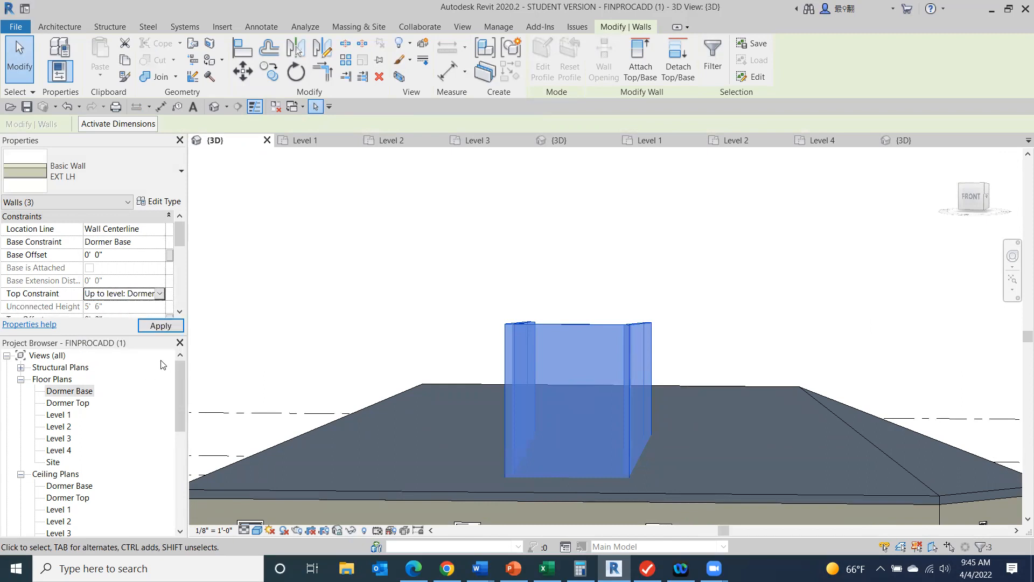
left_click(346, 267)
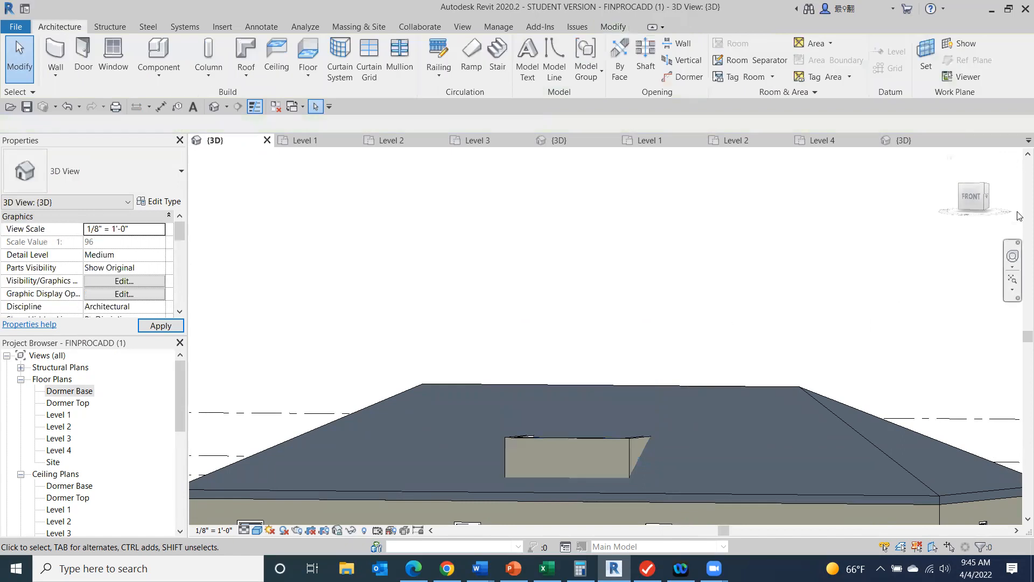
- From the front of the 3D view, set the Dormer Top level's elevation to 45' 0"
left_click(971, 195)
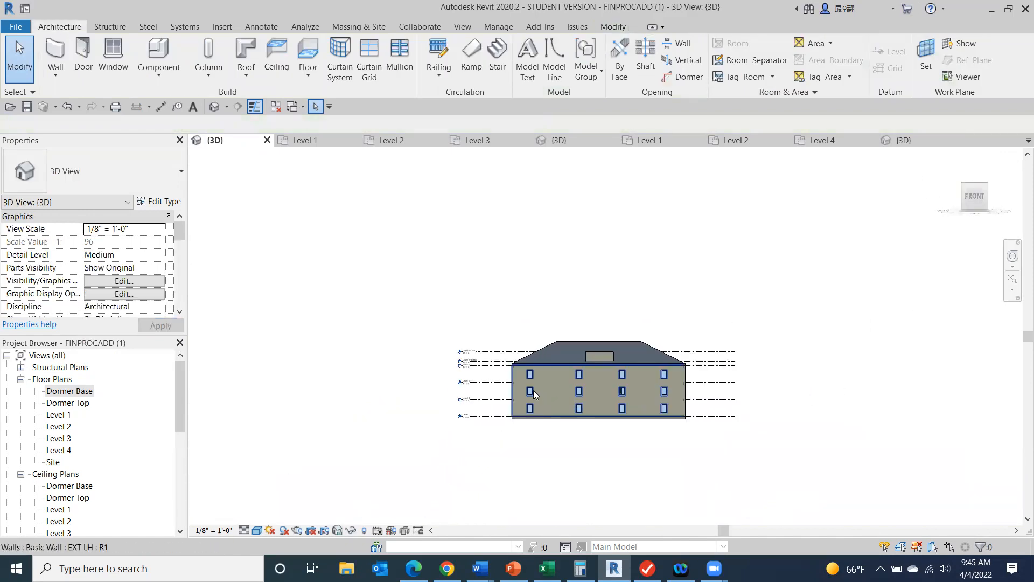
middle_click_drag(565, 319, 438, 427)
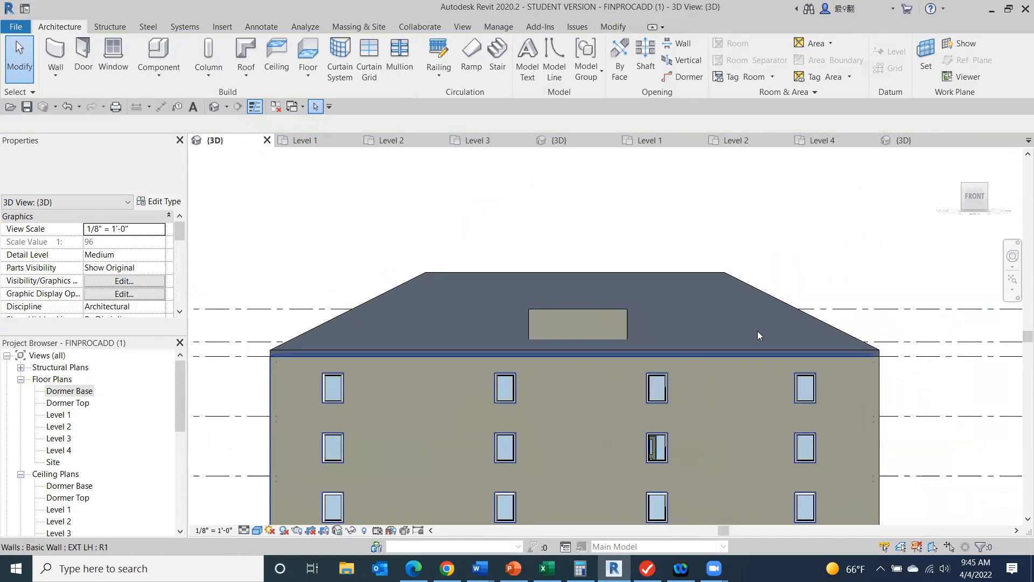
scroll(922, 320, "down", 1)
middle_click_drag(754, 334, 840, 324)
left_click(297, 299)
left_click(296, 300)
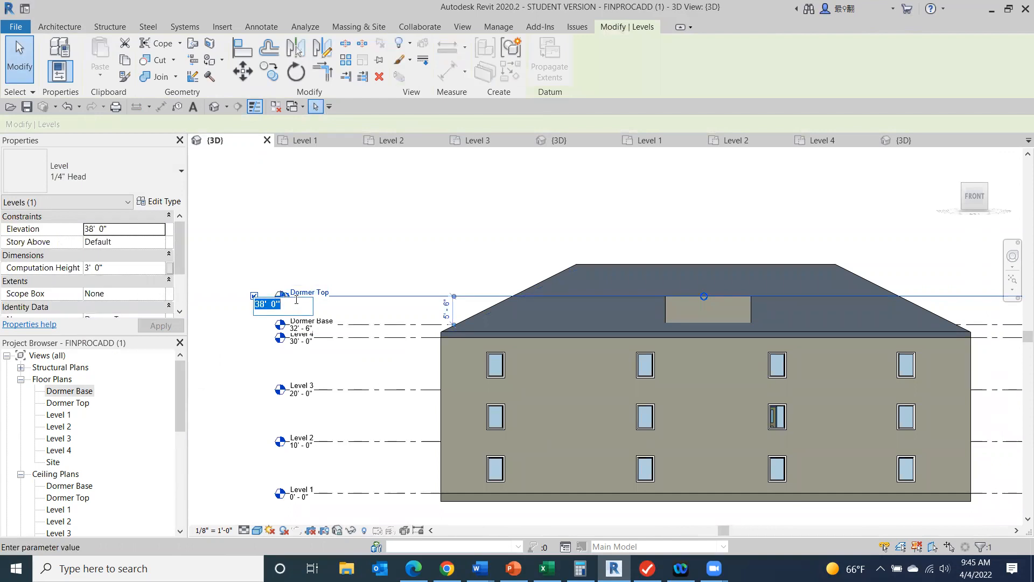
type("45")
key("Return")
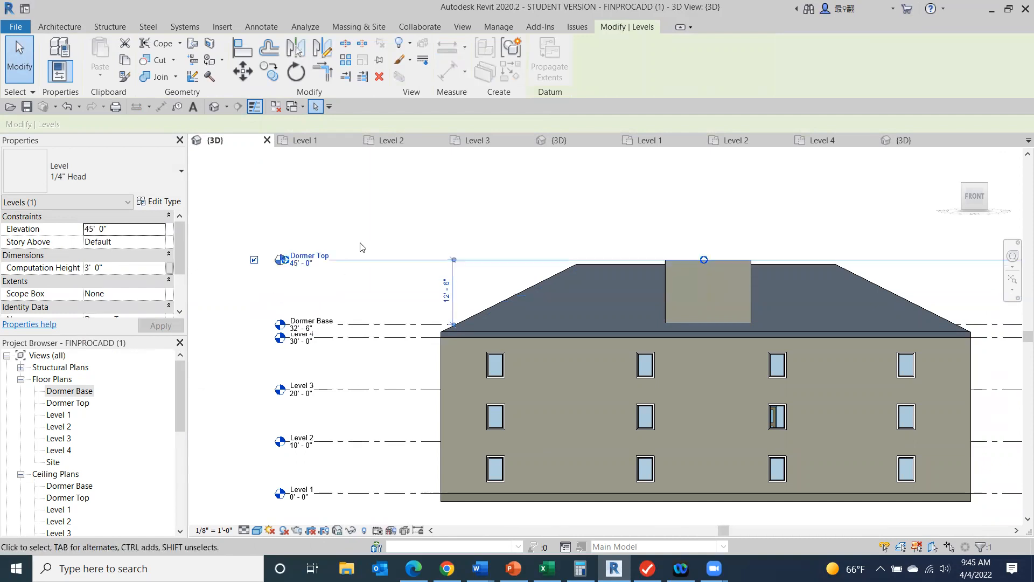
- Set the Dormer Top level's elevation to 41' 0"
left_click(295, 263)
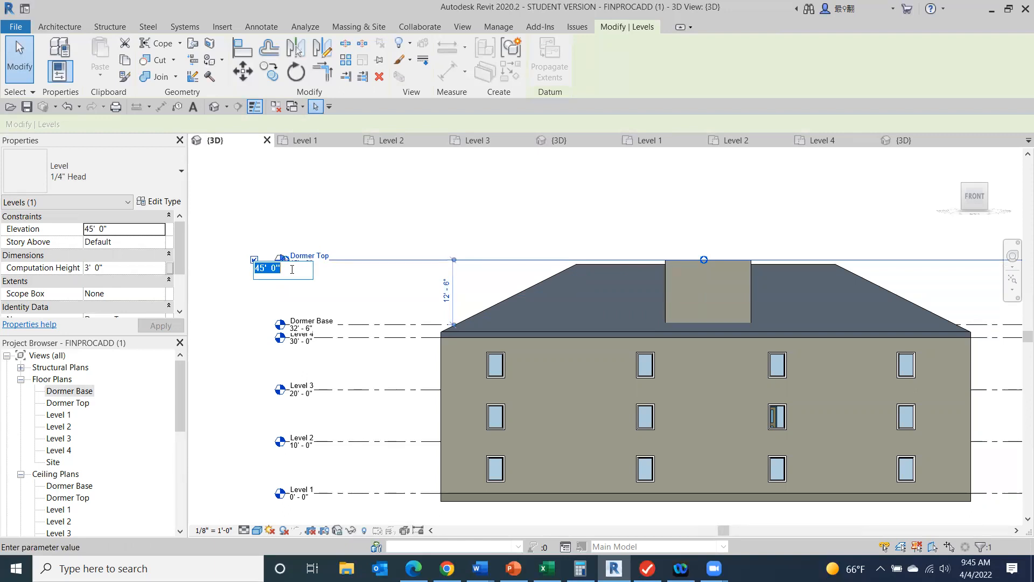
type("41")
key("Return")
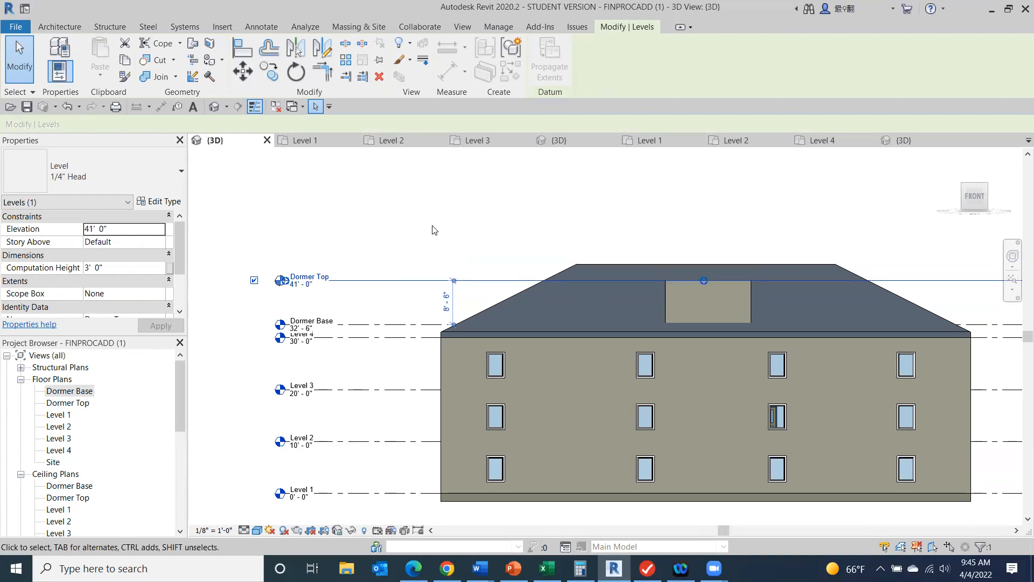
left_click(508, 228)
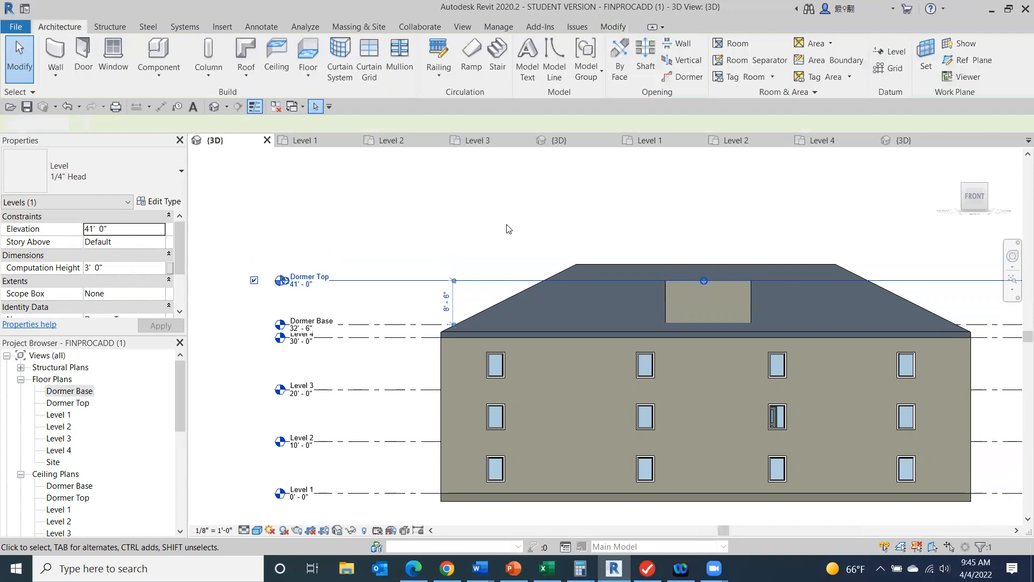
- In the Dormer Base floor plan, start a footprint roof with a 1' 0" overhang and add slope-defining boundary lines along both dormer side walls
left_click(985, 203)
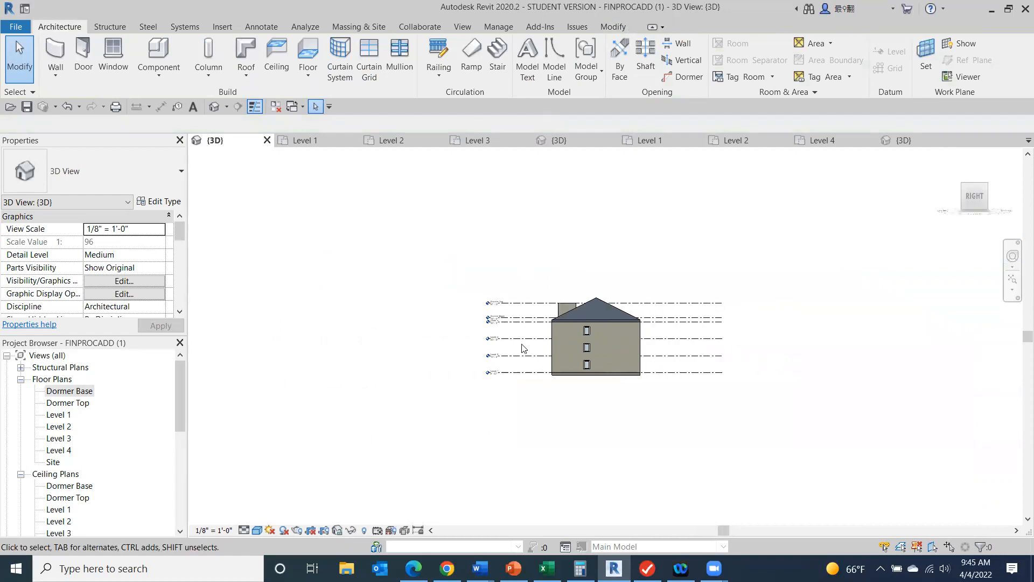
scroll(539, 307, "up", 8)
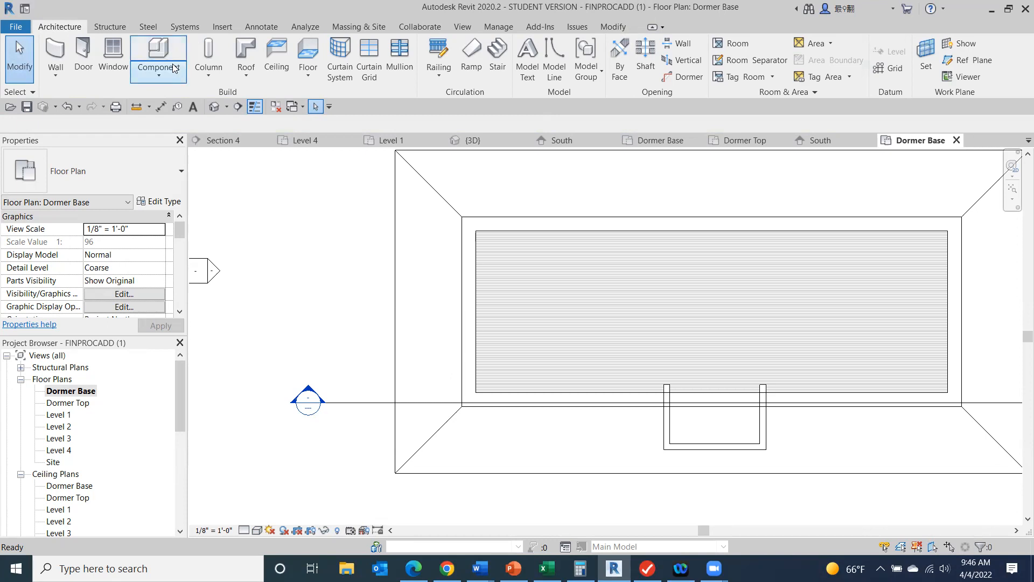
left_click(246, 49)
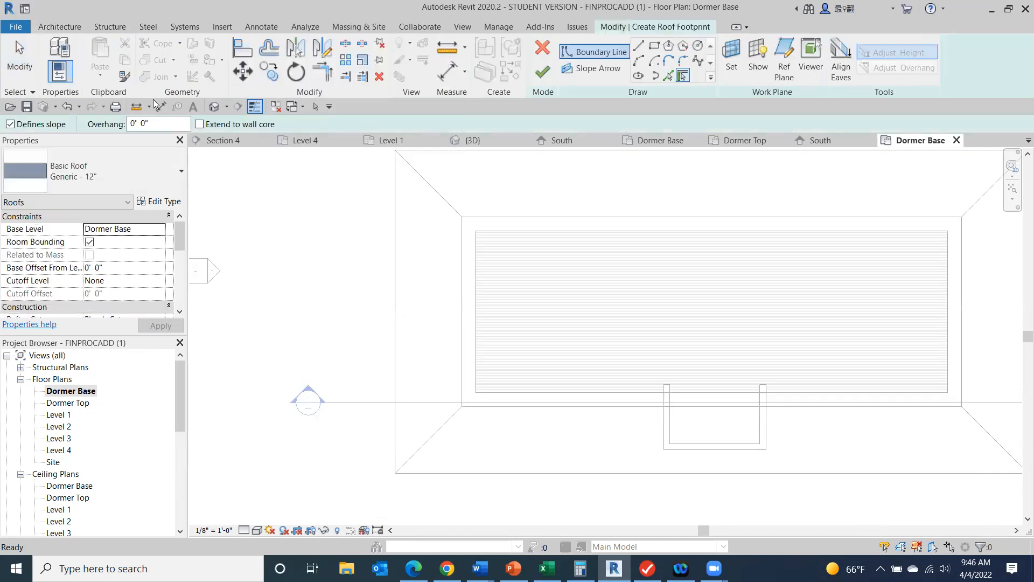
double_click(132, 124)
left_click(136, 124)
left_click_drag(136, 124, 132, 124)
type("1")
left_click(665, 416)
left_click(763, 417)
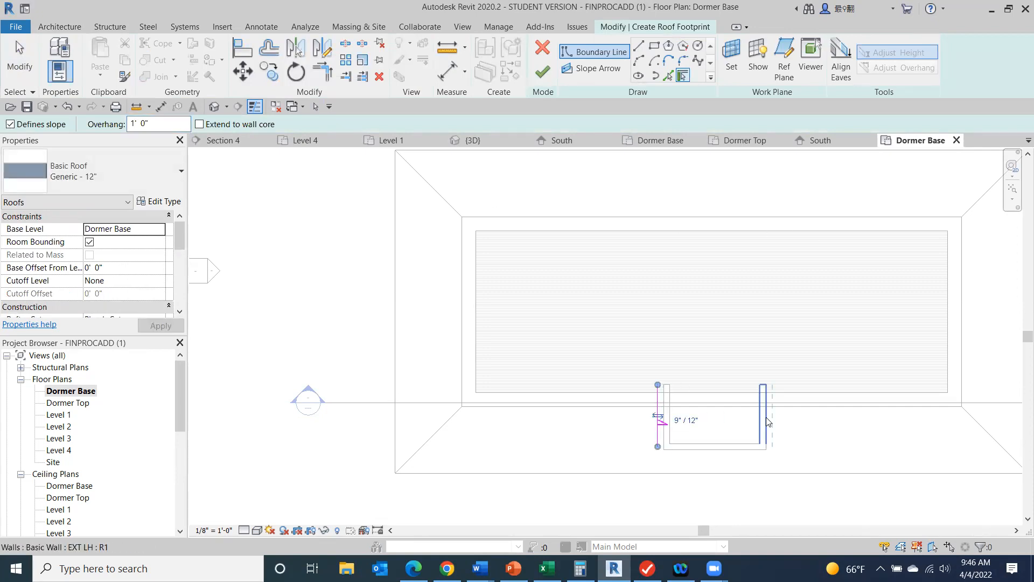
- Add a non-sloping roof boundary along the dormer's front wall and draw a straight boundary line across the back between the side lines
left_click(10, 125)
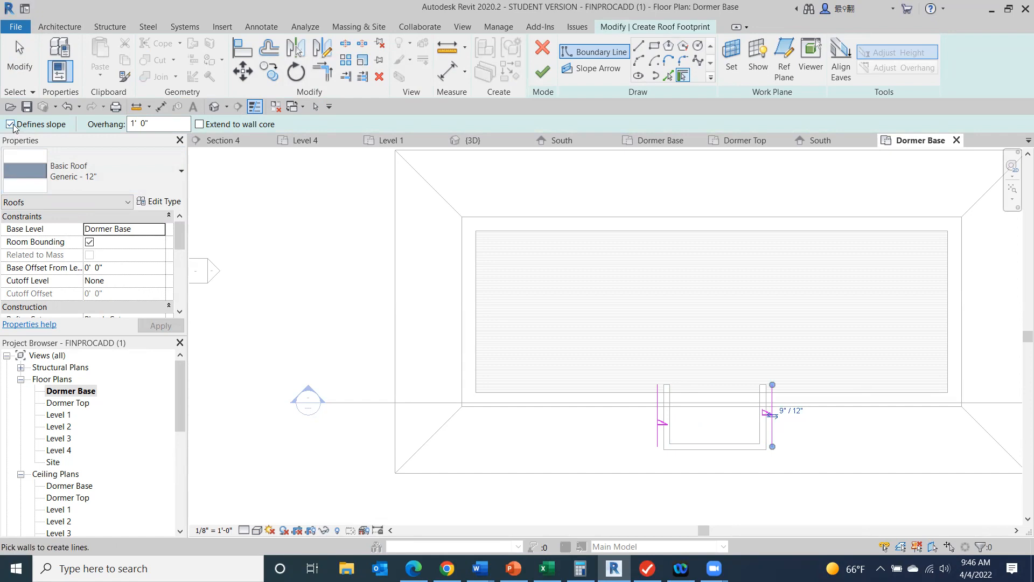
left_click(714, 448)
left_click(638, 45)
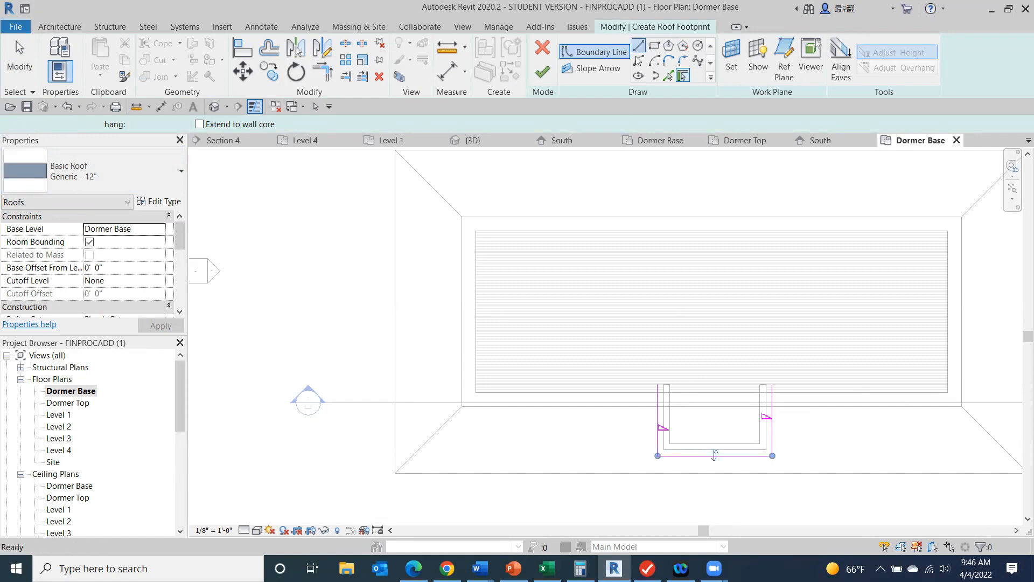
left_click(657, 411)
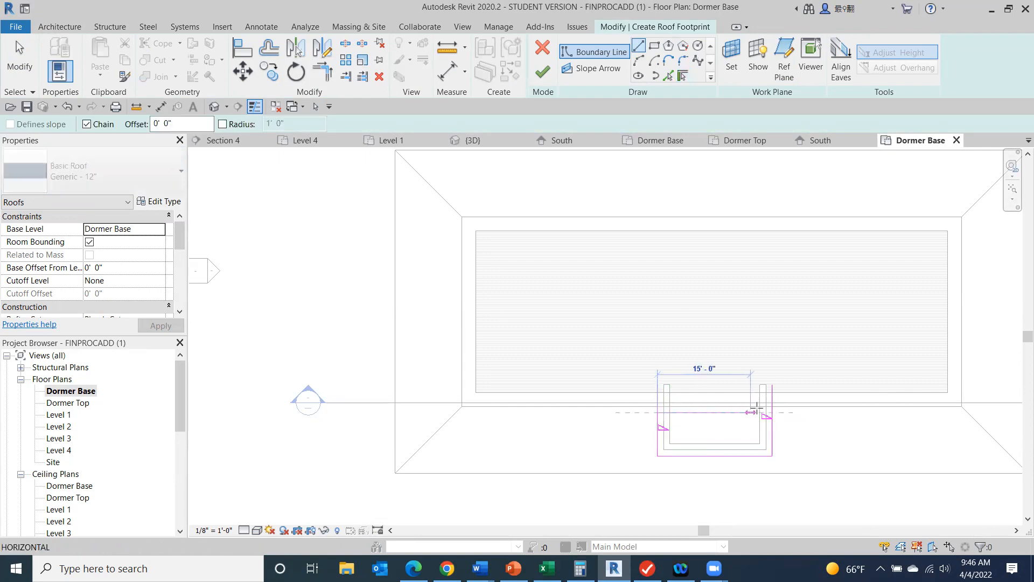
left_click(769, 412)
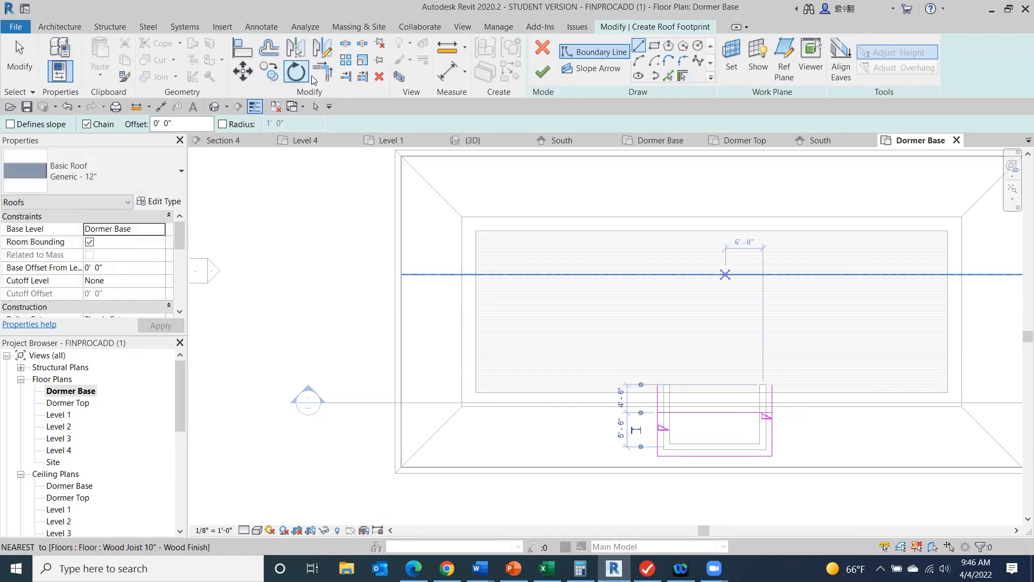
- Trim the side boundary lines to the back line to close the rectangle, and finish the dormer roof footprint
left_click(295, 49)
left_click(676, 412)
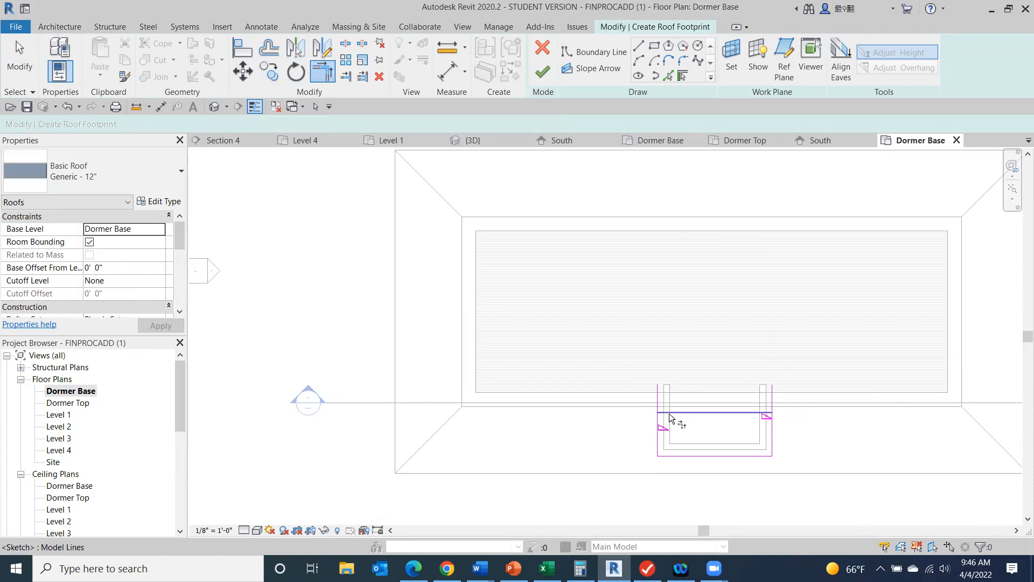
left_click(658, 423)
left_click(739, 413)
left_click(772, 437)
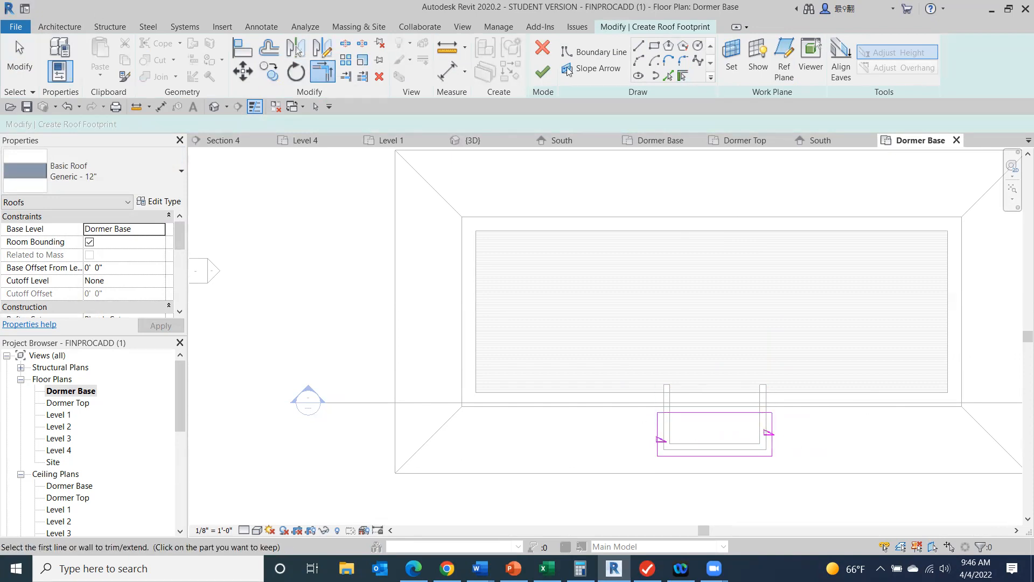
left_click(542, 76)
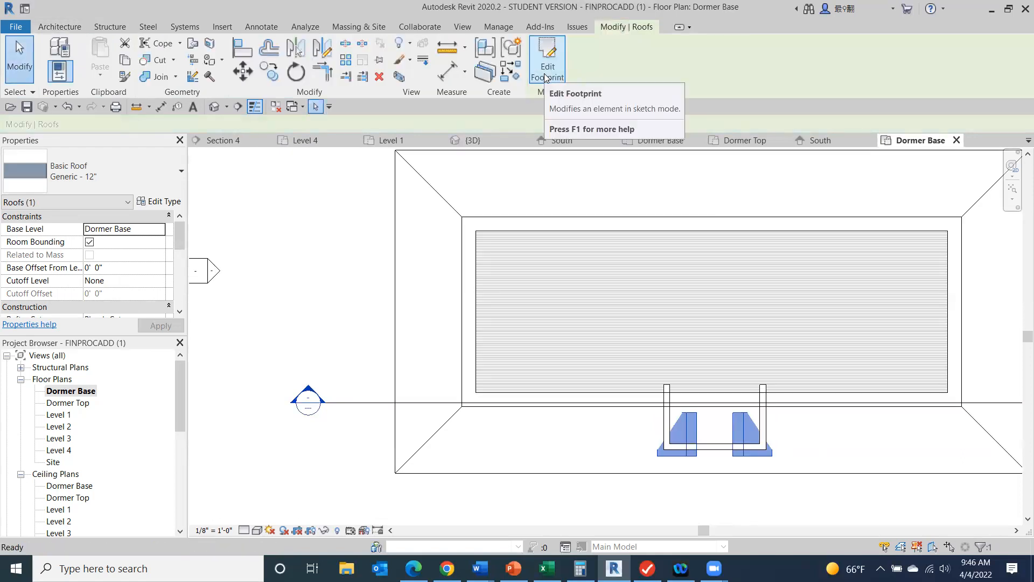
- In the 3D view, set the dormer roof's base level to Dormer Top
left_click(213, 108)
scroll(538, 326, "up", 2)
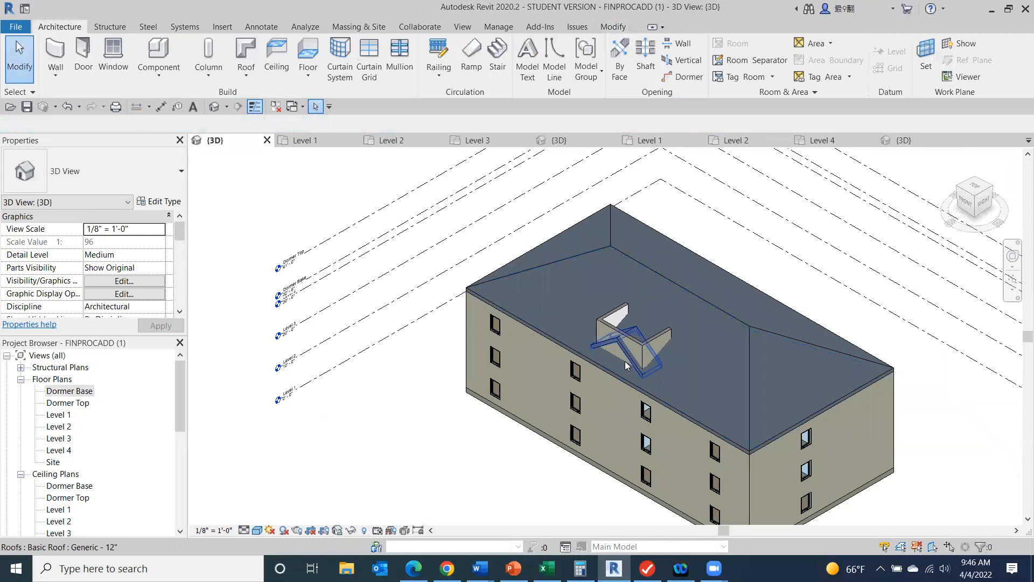
left_click(641, 349)
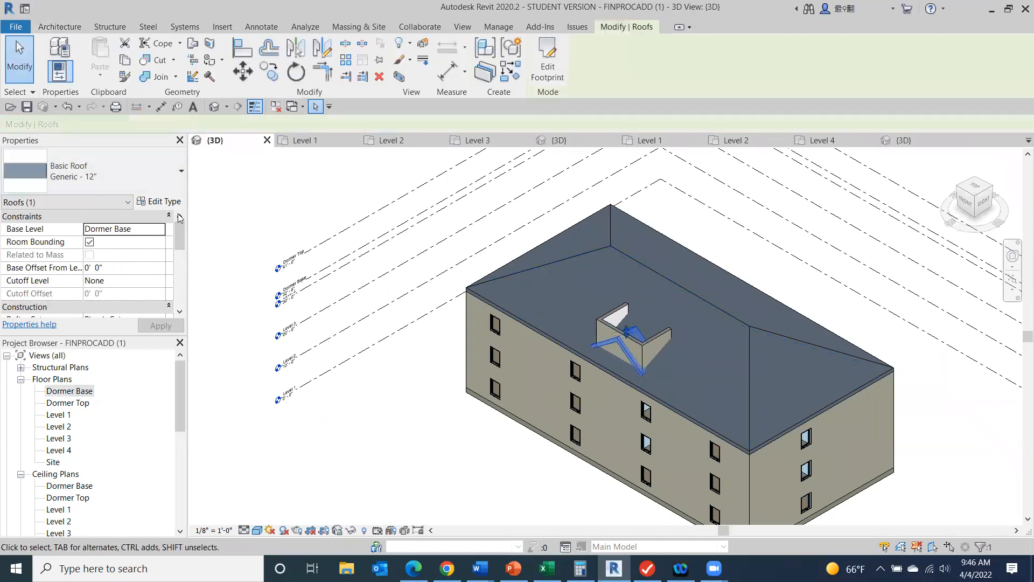
left_click(164, 231)
left_click(160, 229)
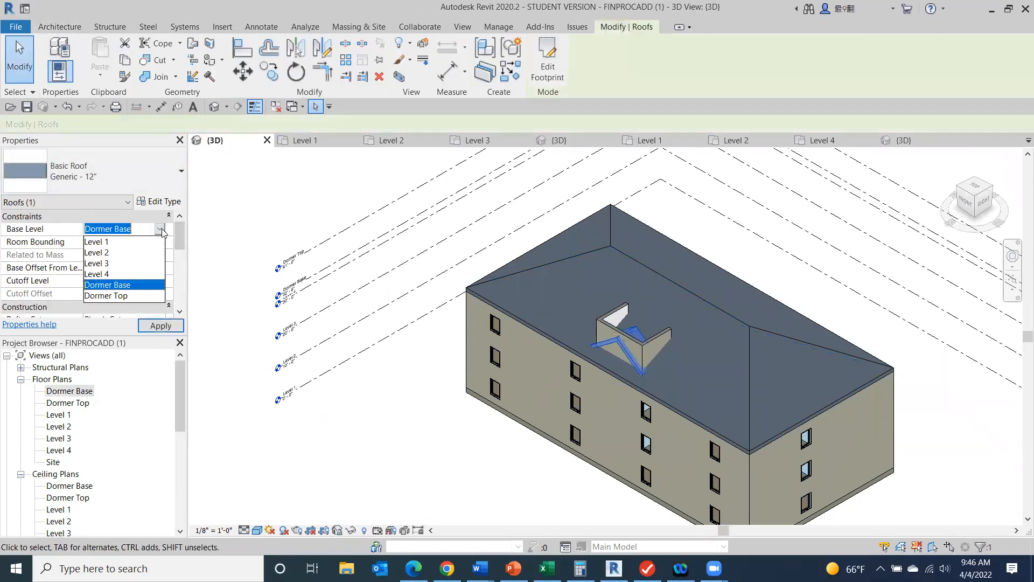
left_click(124, 295)
left_click(160, 325)
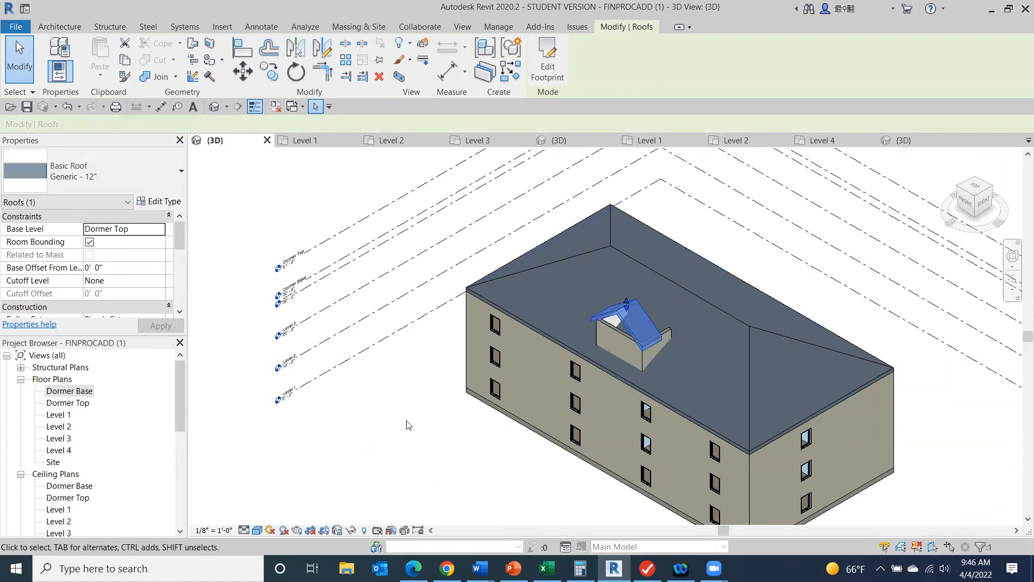
- From the front of the 3D view, set the dormer roof's slope to 3" / 12"
left_click(966, 208)
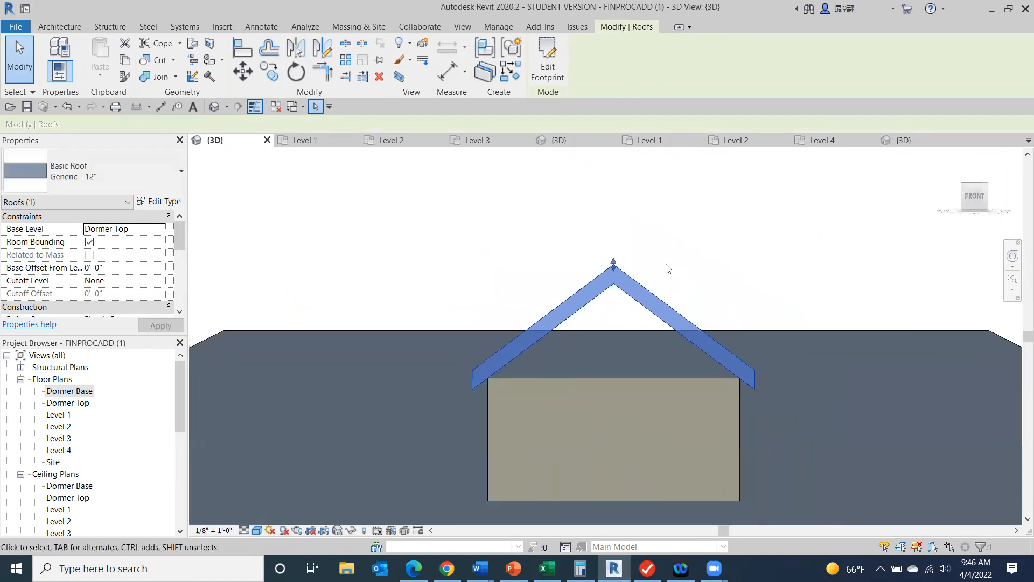
scroll(667, 268, "down", 3)
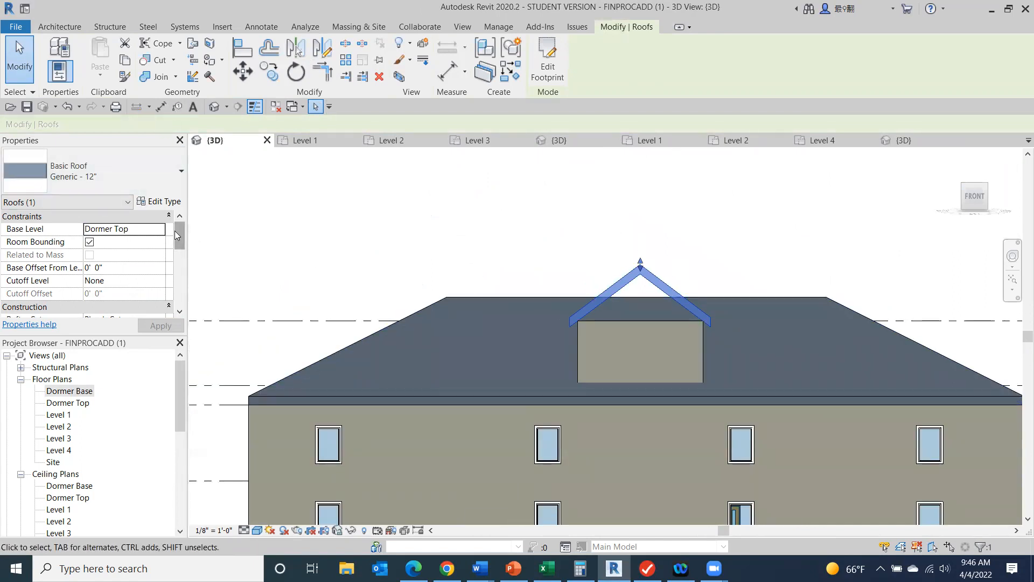
left_click_drag(180, 234, 178, 269)
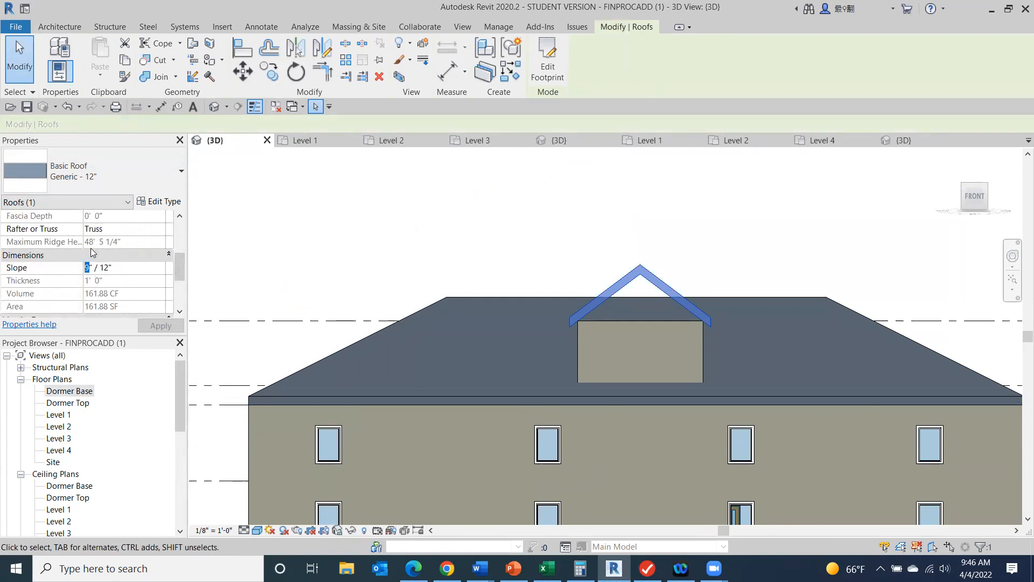
type("3")
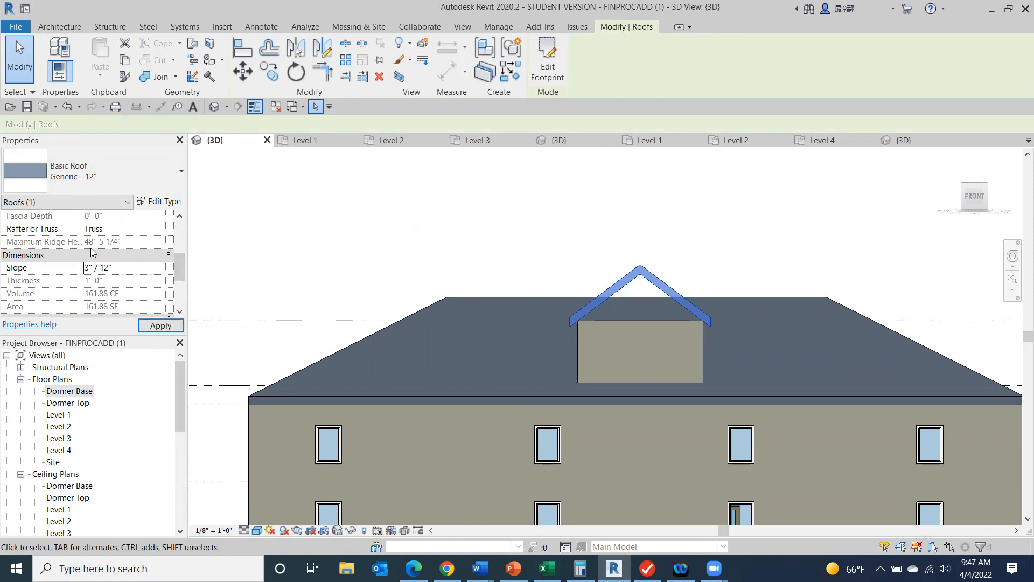
left_click(152, 326)
- Set the dormer roof's slope to 2" / 12"
scroll(698, 293, "up", 5)
left_click(92, 266)
key("BackSpace")
type("2")
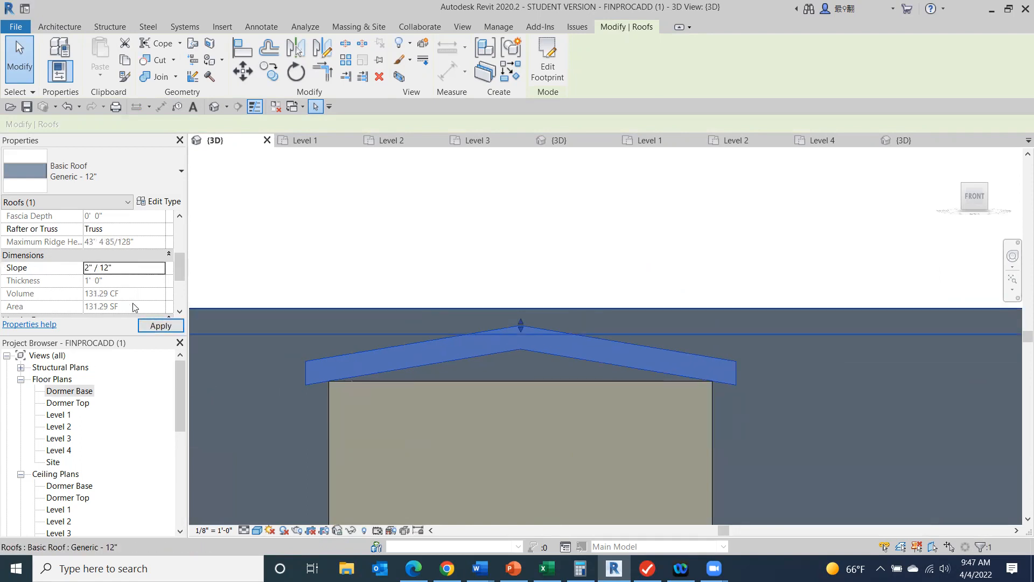
left_click(576, 208)
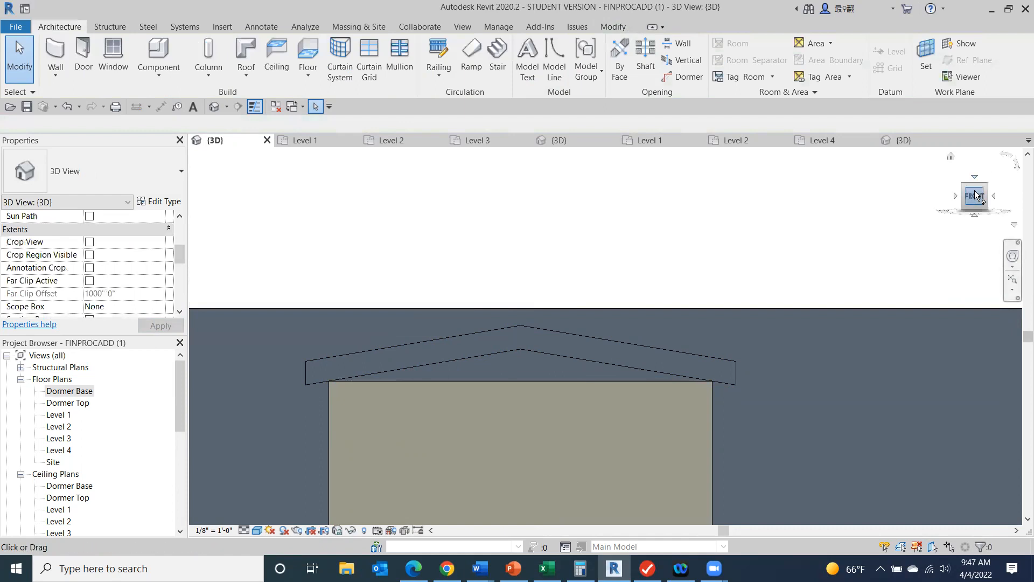
- Use Join/Unjoin Roof to extend the dormer roof's back edge to the main hip roof's sloping face
left_click_drag(984, 185, 892, 221)
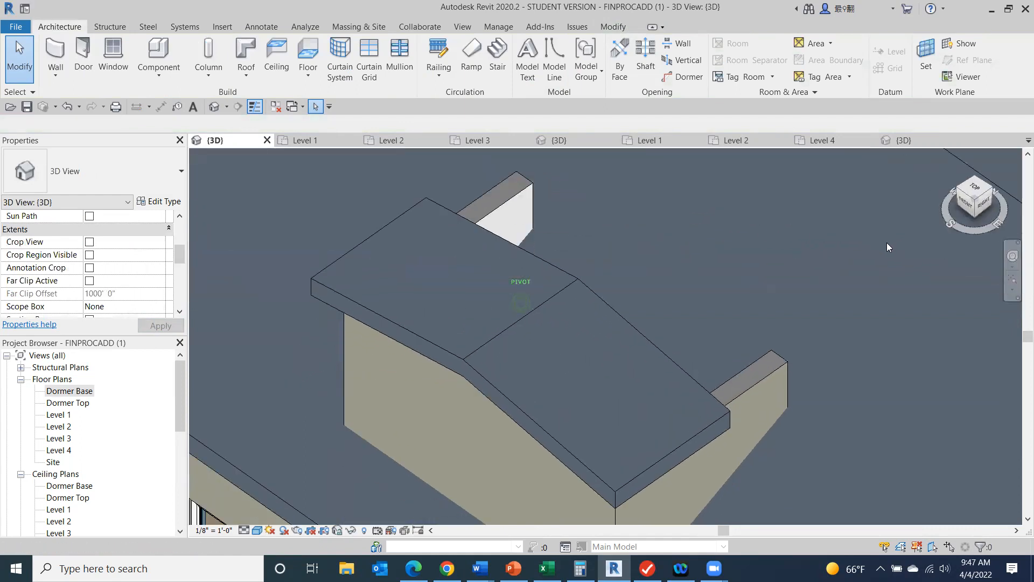
scroll(886, 242, "down", 4)
middle_click_drag(781, 242, 301, 295)
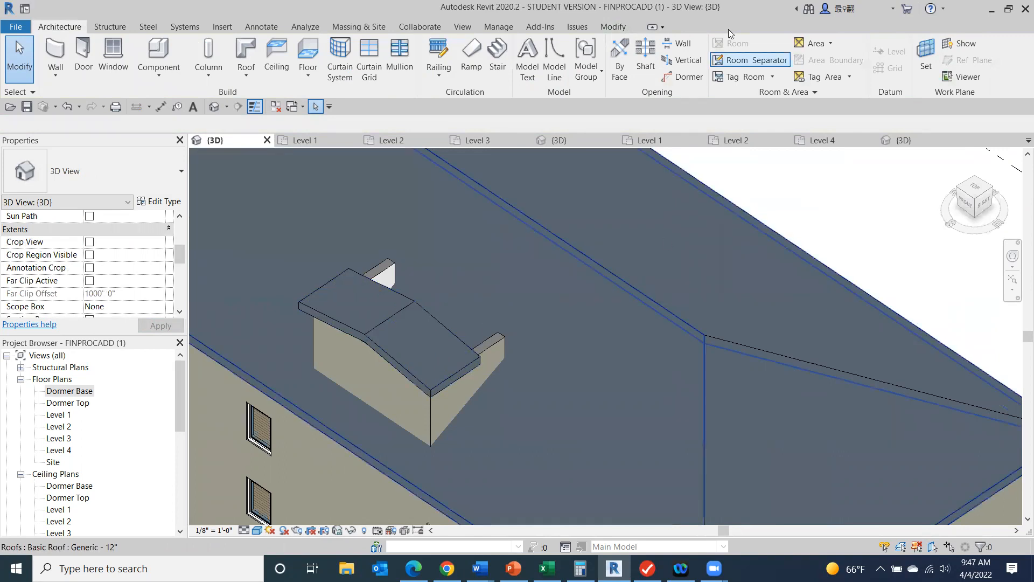
left_click(614, 27)
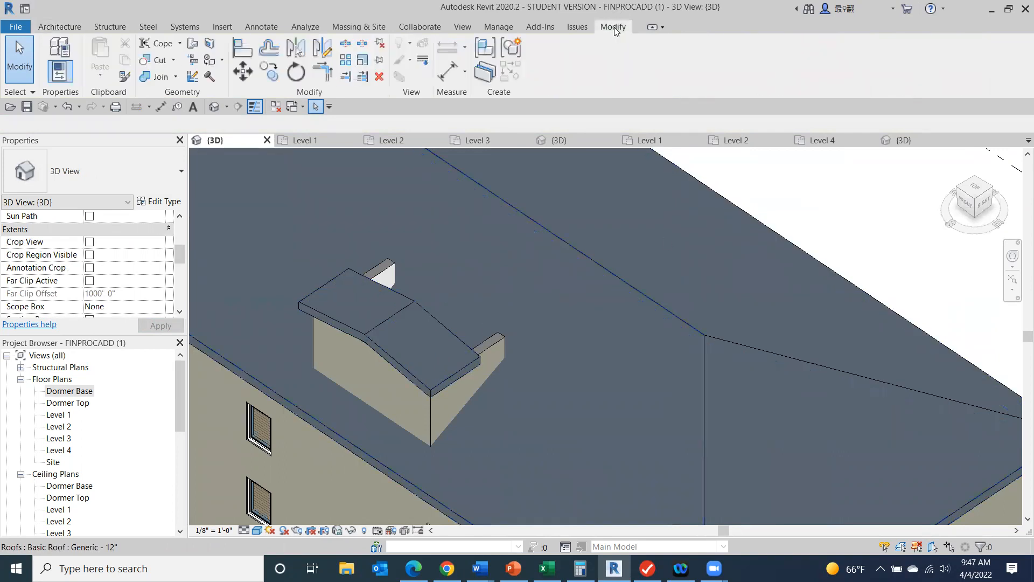
left_click(195, 46)
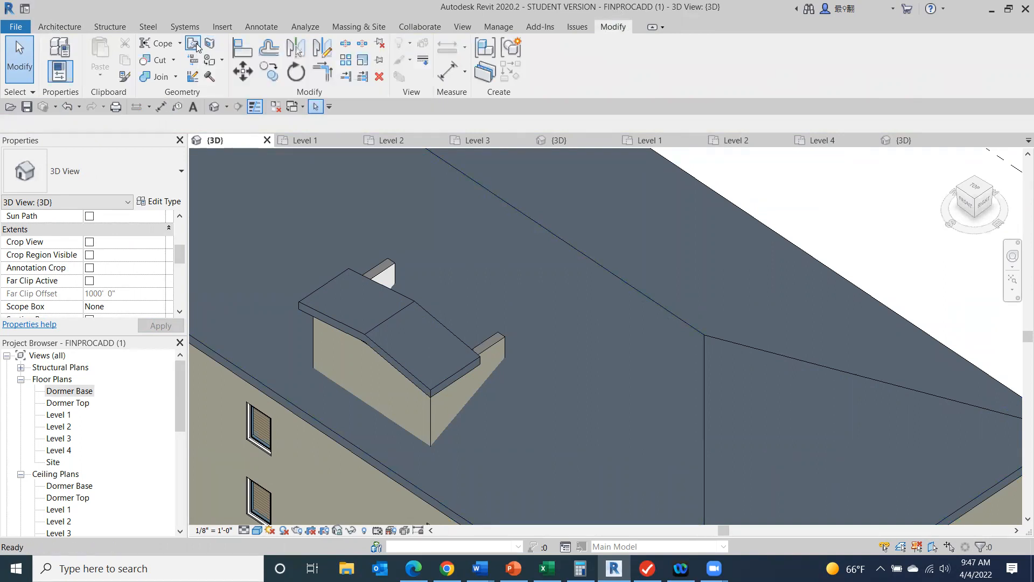
left_click(439, 321)
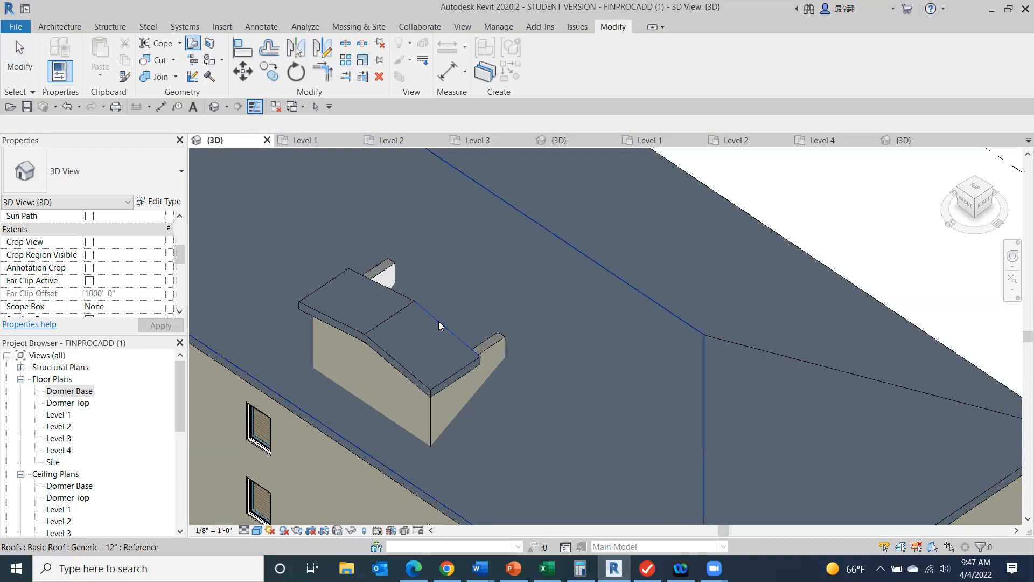
left_click(537, 259)
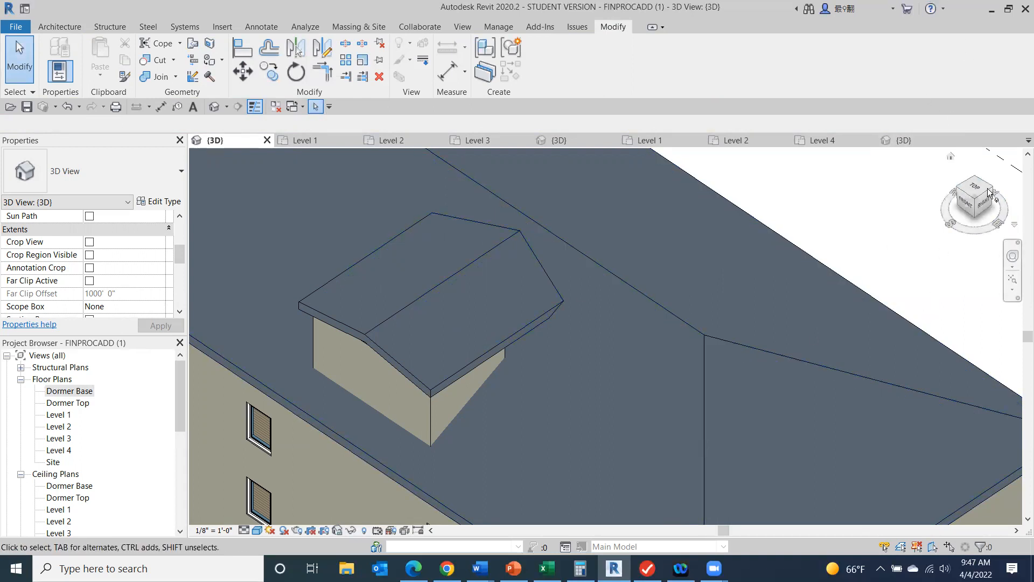
- From the right side of the 3D view, extend the dormer's right wall back until it runs into the main roof
left_click(986, 210)
left_click(985, 208)
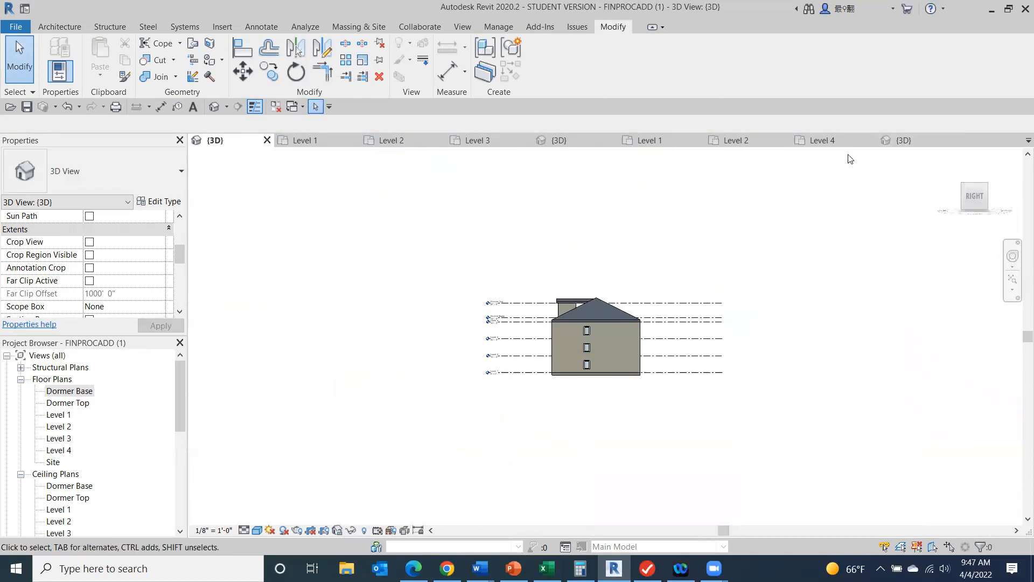
scroll(490, 334, "up", 8)
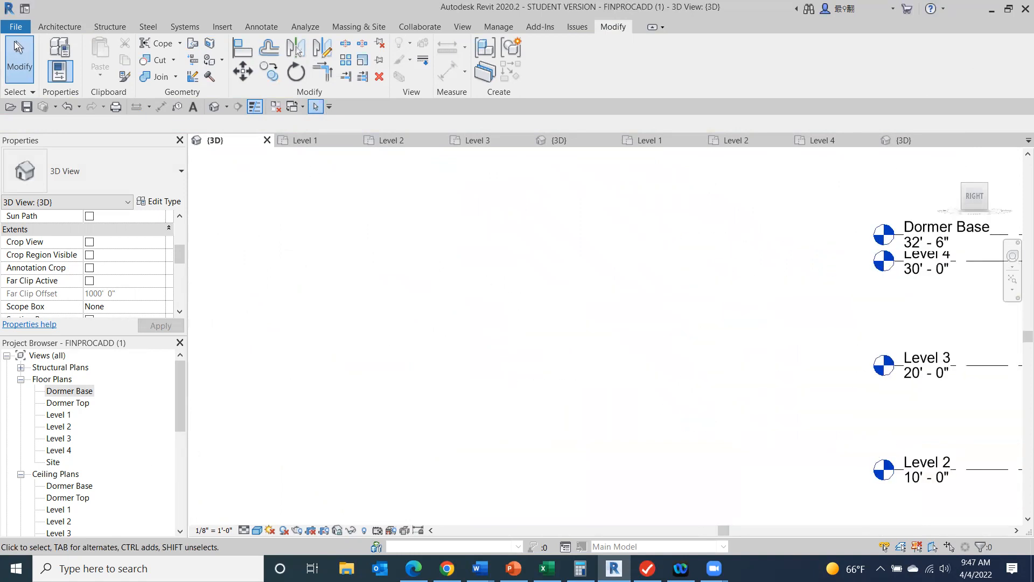
middle_click_drag(228, 332, 217, 346)
middle_click_drag(756, 240, 369, 427)
scroll(365, 401, "up", 1)
left_click(530, 297)
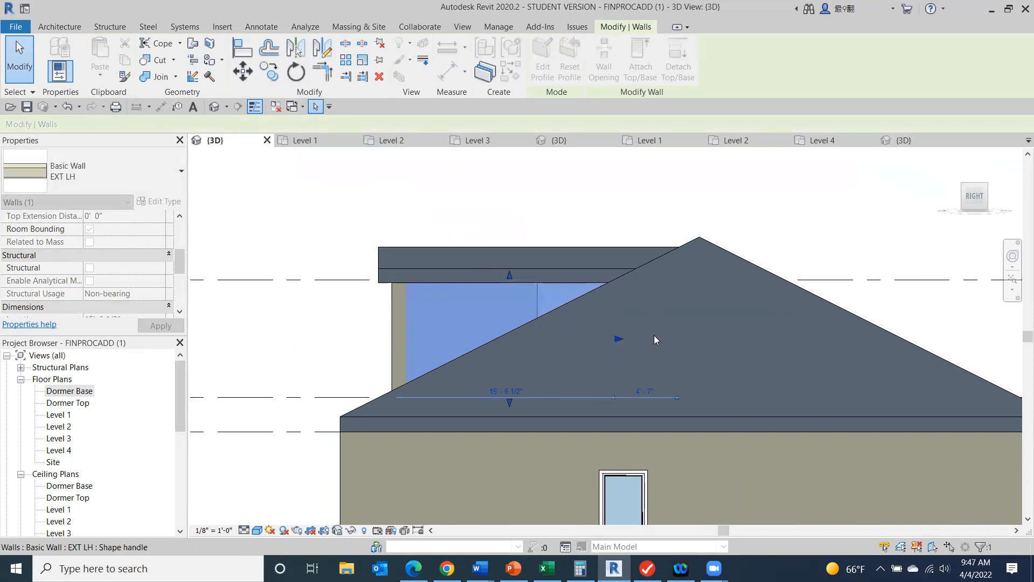
left_click(854, 184)
- From the left side of the 3D view, extend the dormer's left wall back until it runs into the main roof
left_click(963, 201)
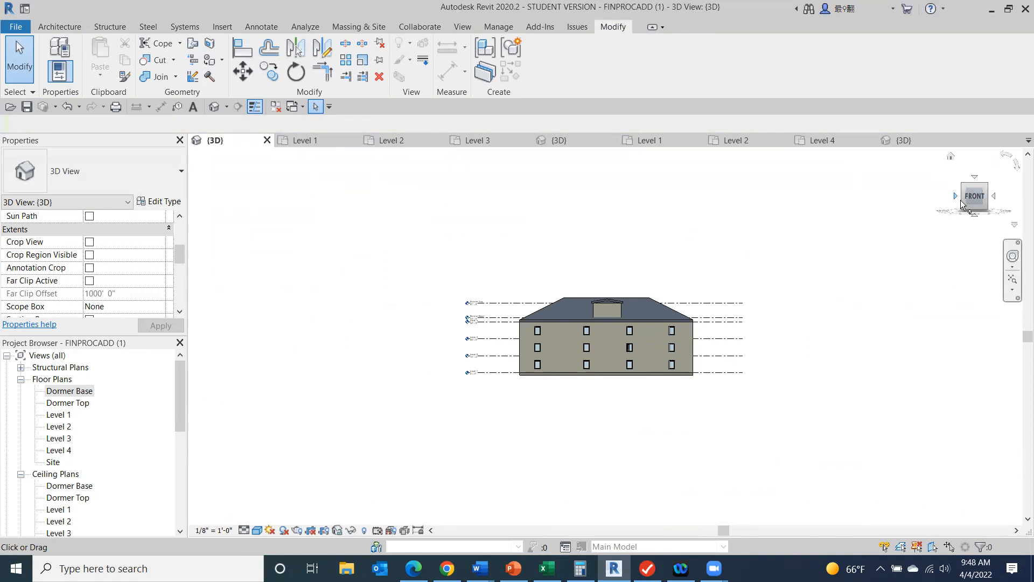
left_click(956, 196)
scroll(645, 307, "up", 5)
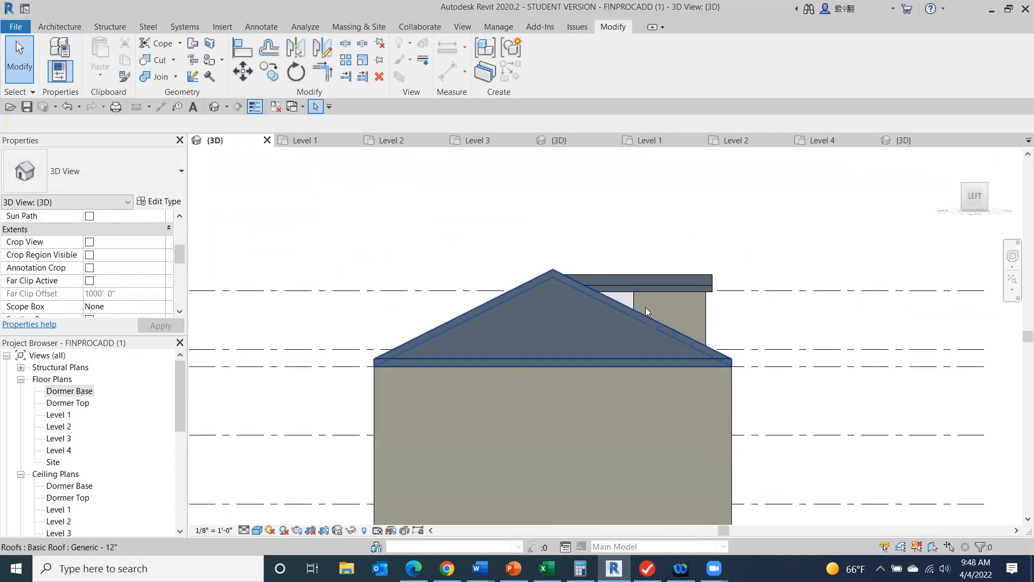
left_click(665, 305)
left_click_drag(591, 322, 589, 322)
left_click(807, 226)
- Attach the tops of the dormer's front and left walls to the underside of the dormer roof
left_click(993, 196)
middle_click_drag(775, 199, 862, 221, "shift")
left_click_drag(862, 221, 860, 221)
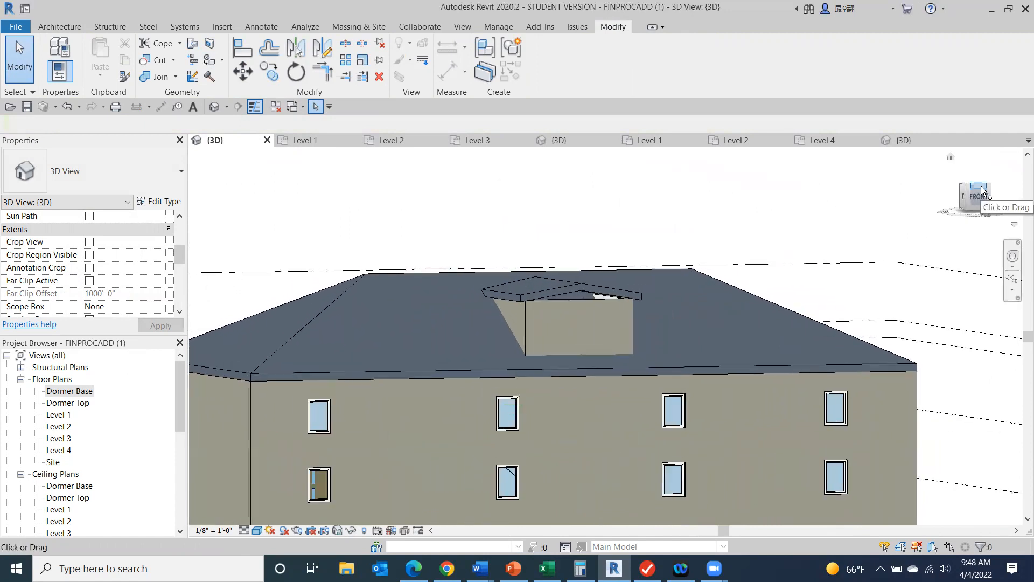
left_click(585, 317)
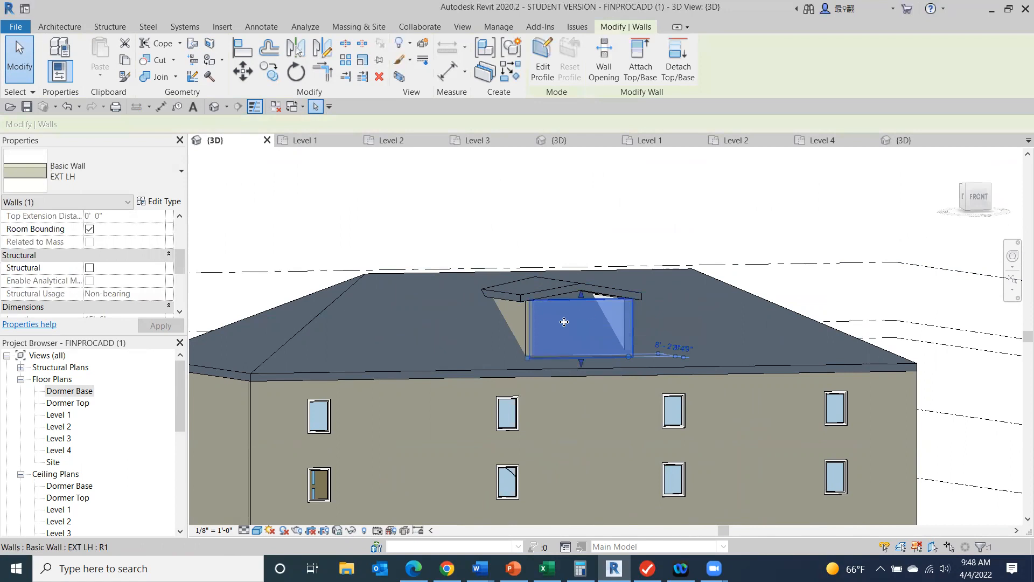
left_click(520, 327, "ctrl")
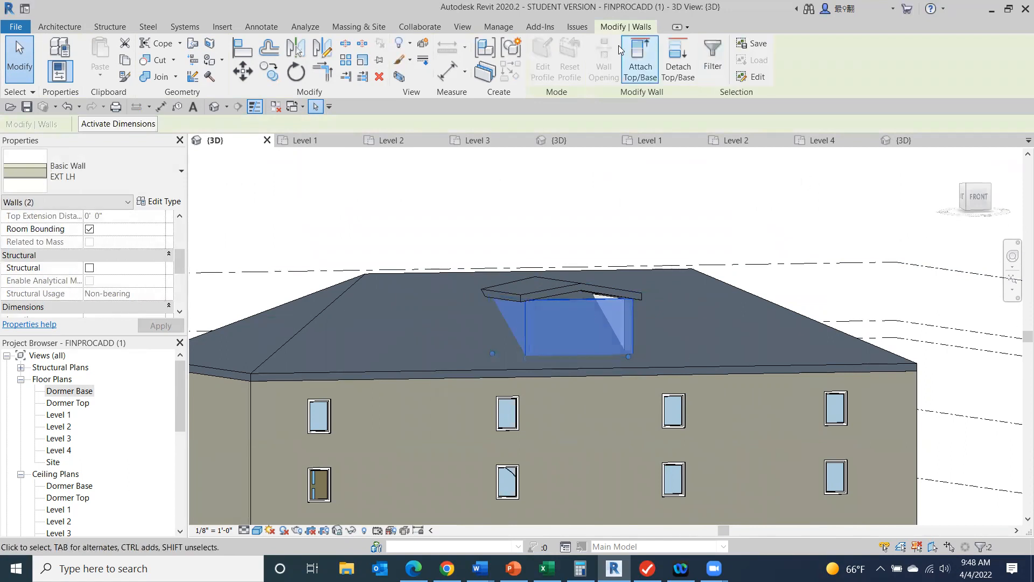
left_click(639, 56)
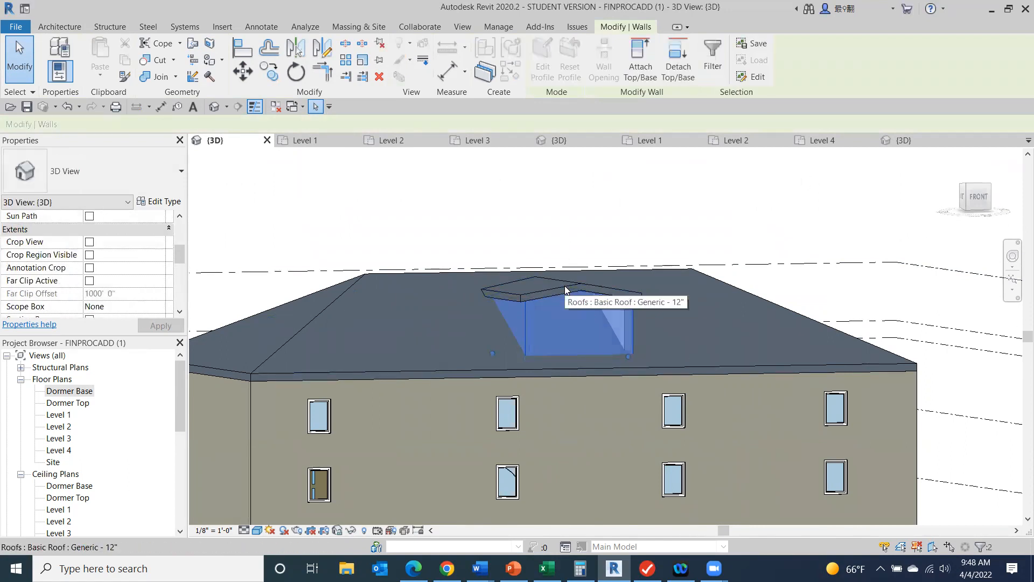
left_click(564, 285)
left_click(751, 216)
- Attach the top of the dormer's right wall to the dormer roof
middle_click_drag(754, 215, 648, 270, "shift")
left_click(440, 315)
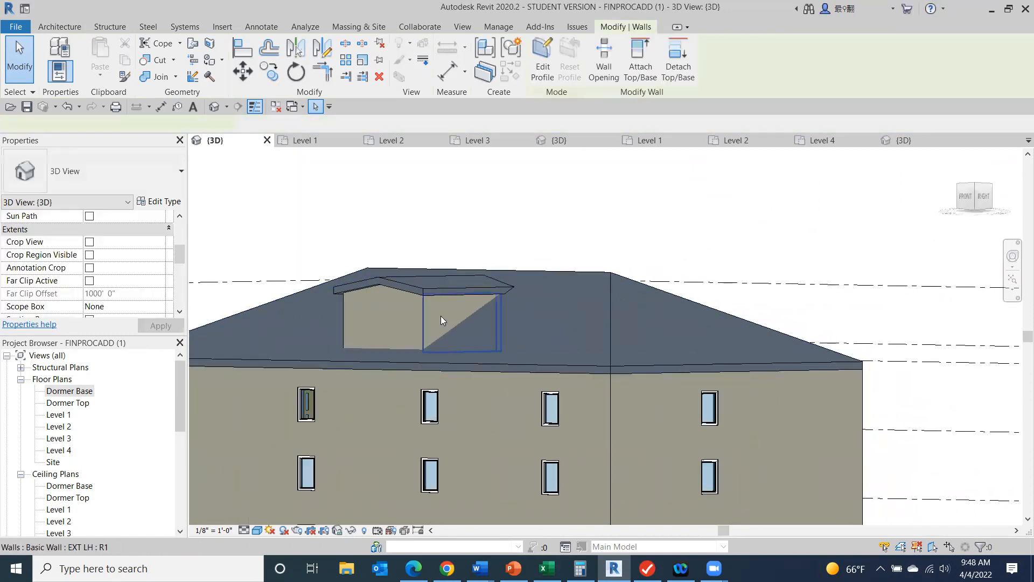
left_click(640, 56)
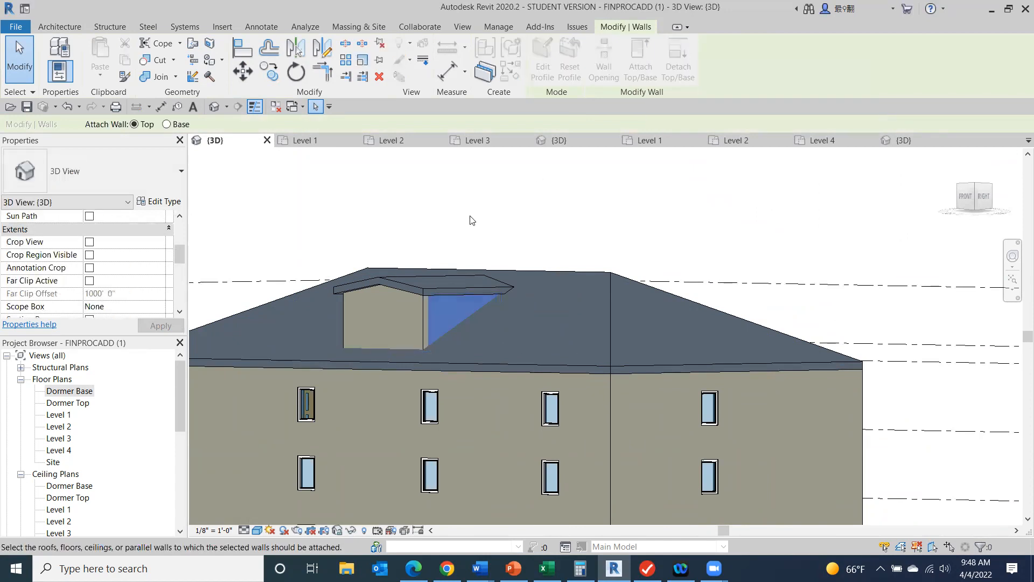
left_click(416, 284)
key("Escape")
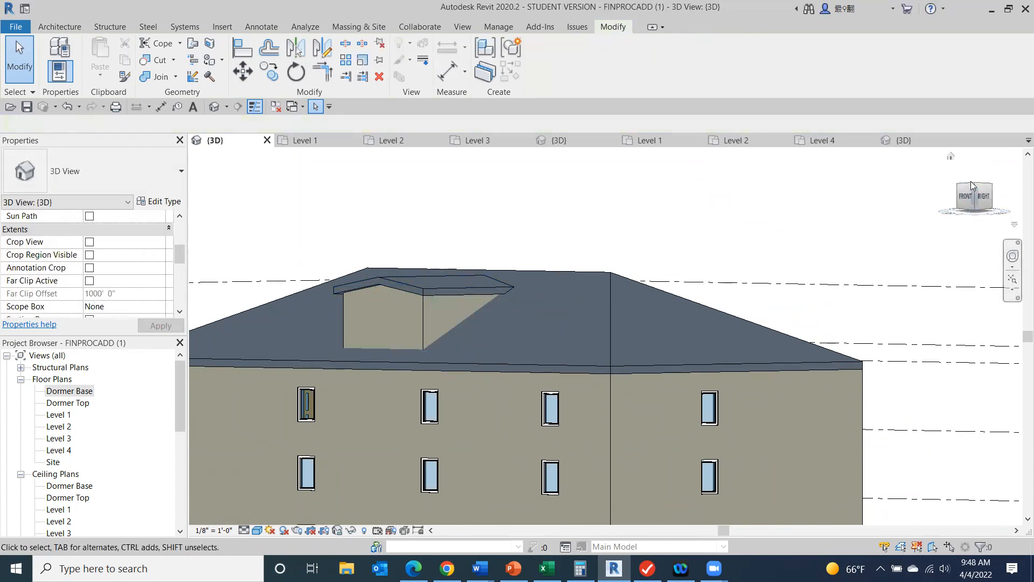
- Start a Dormer opening with the main hip roof as the roof it cuts
left_click_drag(976, 192, 984, 236)
middle_click_drag(497, 312, 741, 279)
scroll(740, 279, "down", 2)
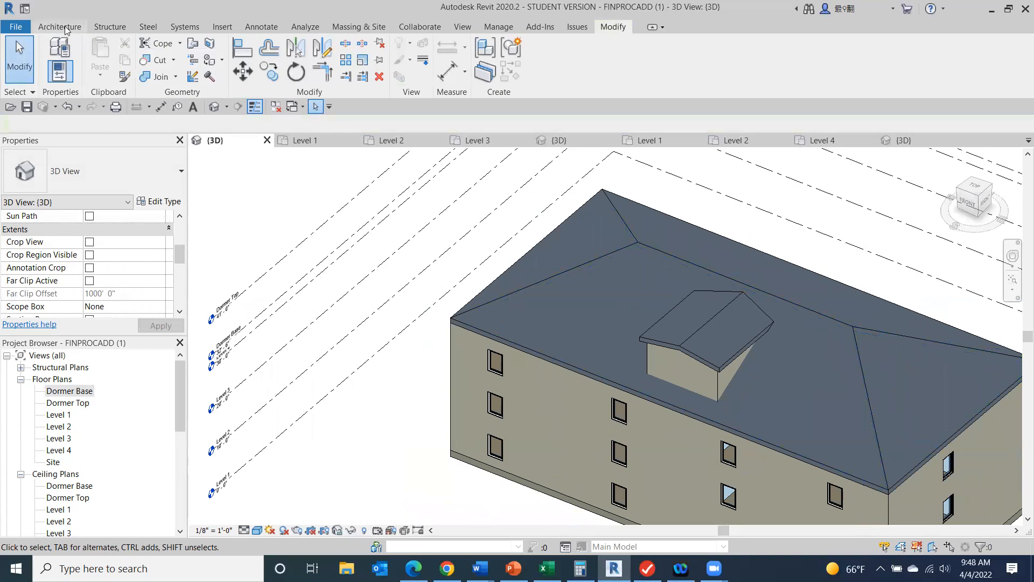
left_click(48, 30)
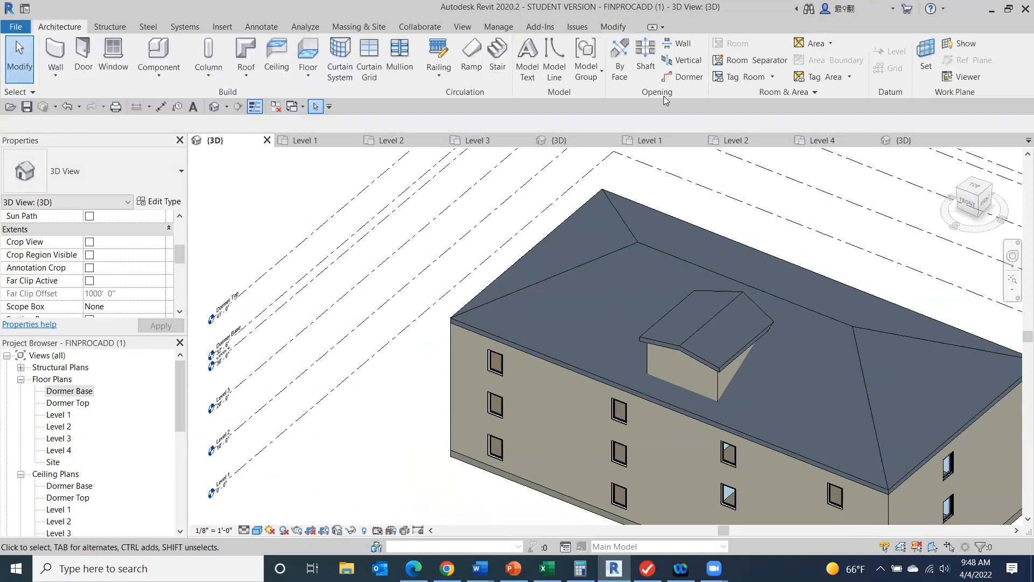
left_click(684, 76)
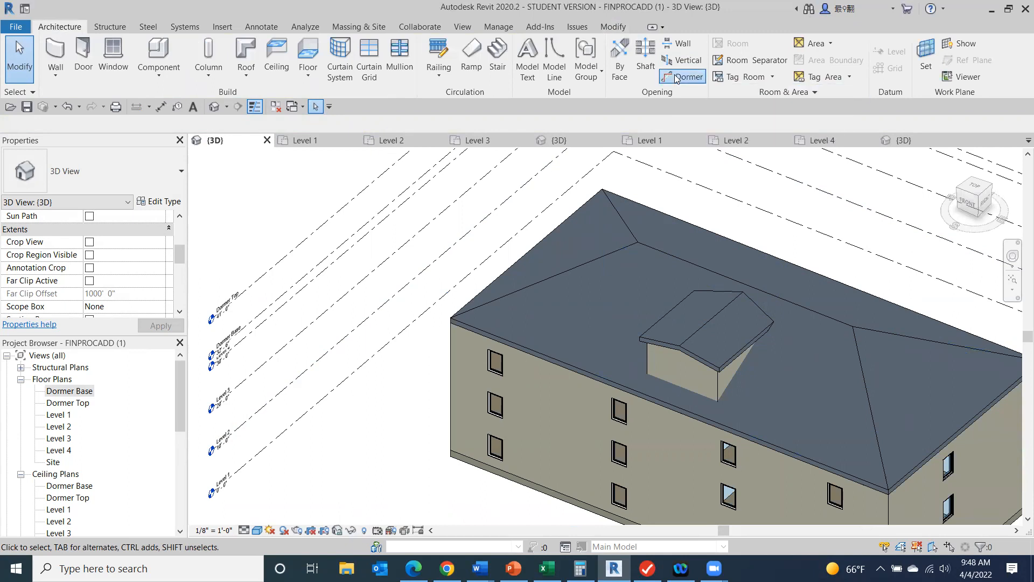
left_click(818, 368)
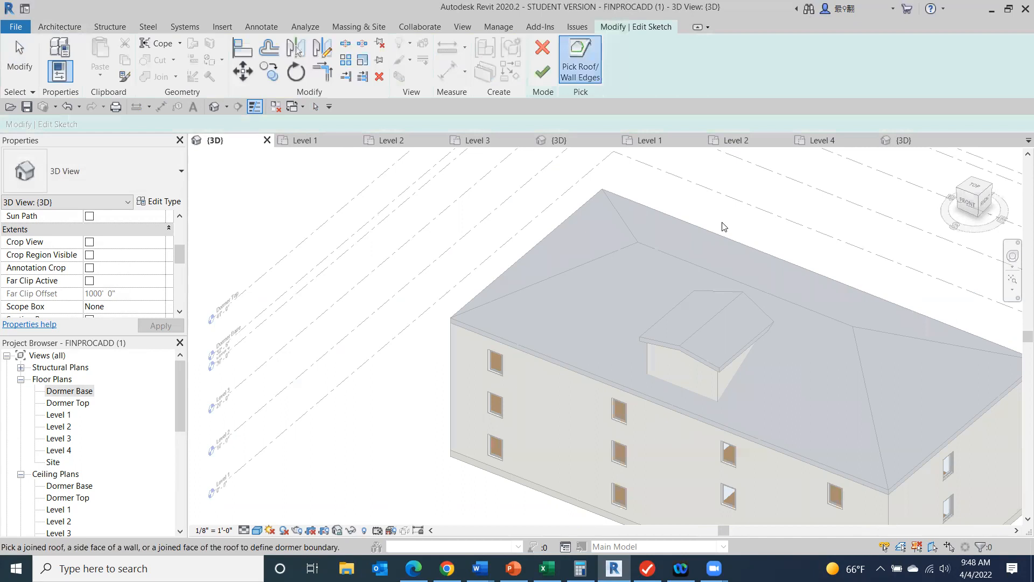
- Define the dormer opening's boundary from the right, front and left dormer walls and the dormer roof, and finish the sketch
left_click(735, 371)
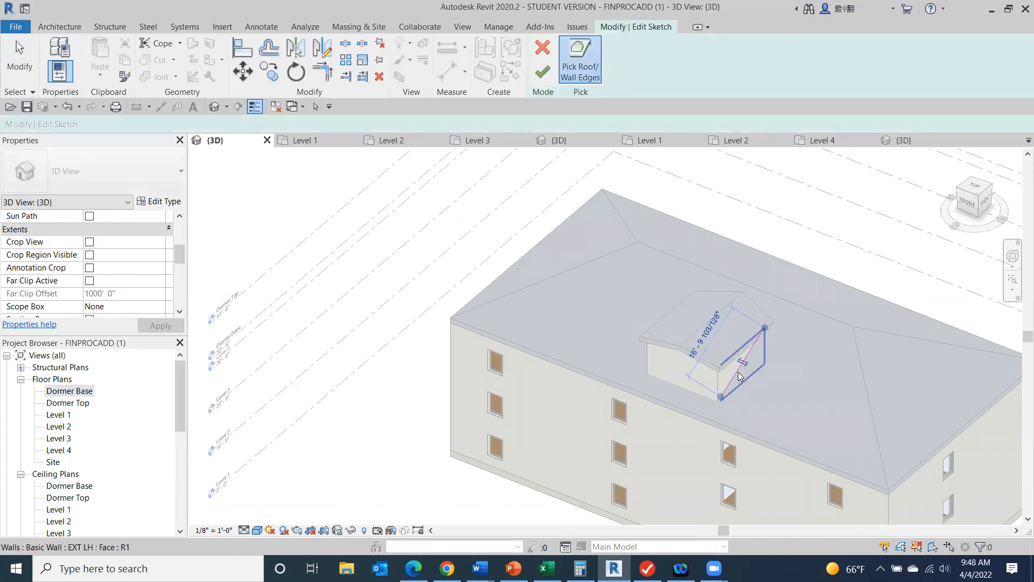
left_click(679, 379)
left_click(642, 363)
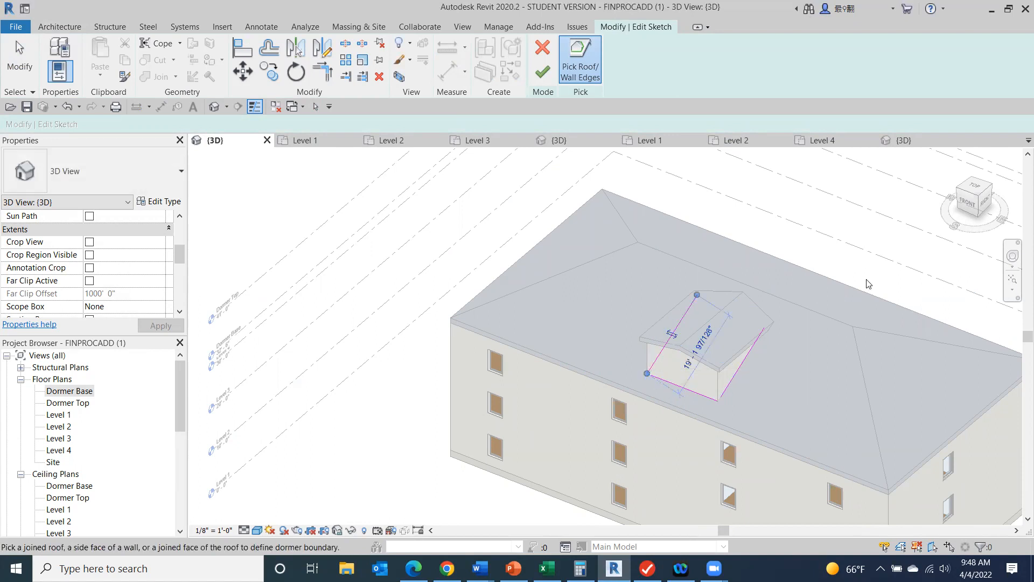
left_click(744, 309)
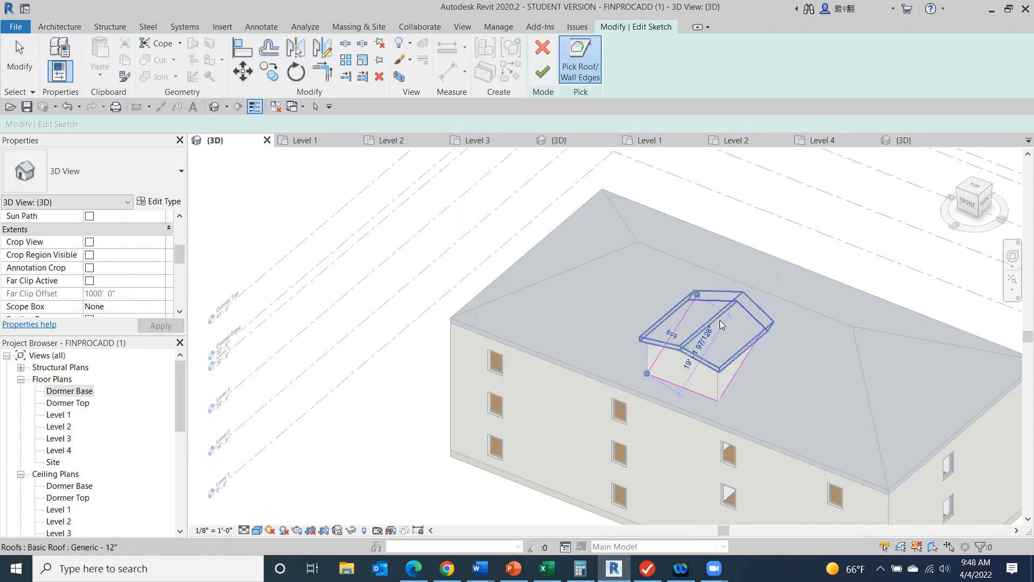
left_click(959, 210)
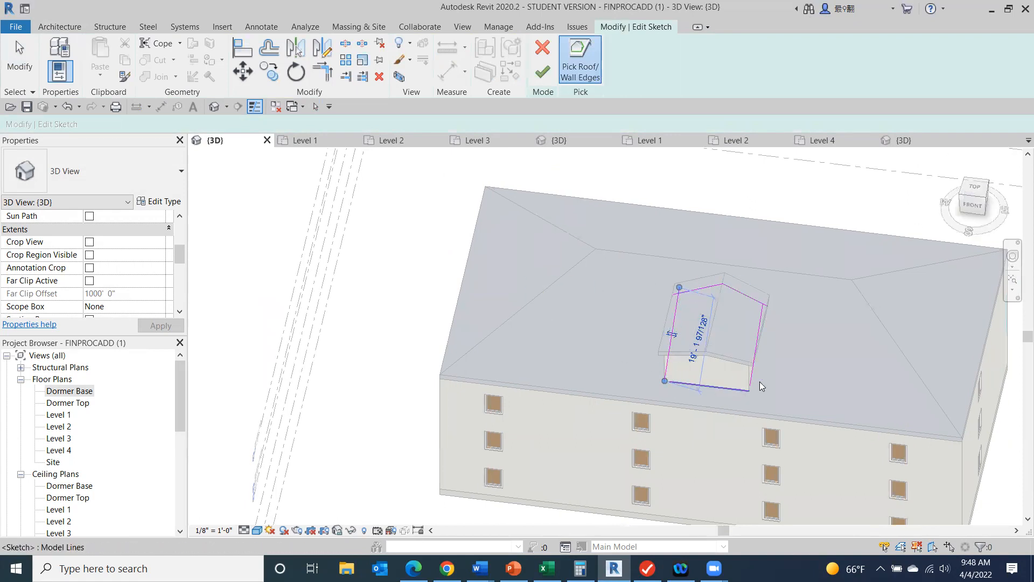
left_click(543, 71)
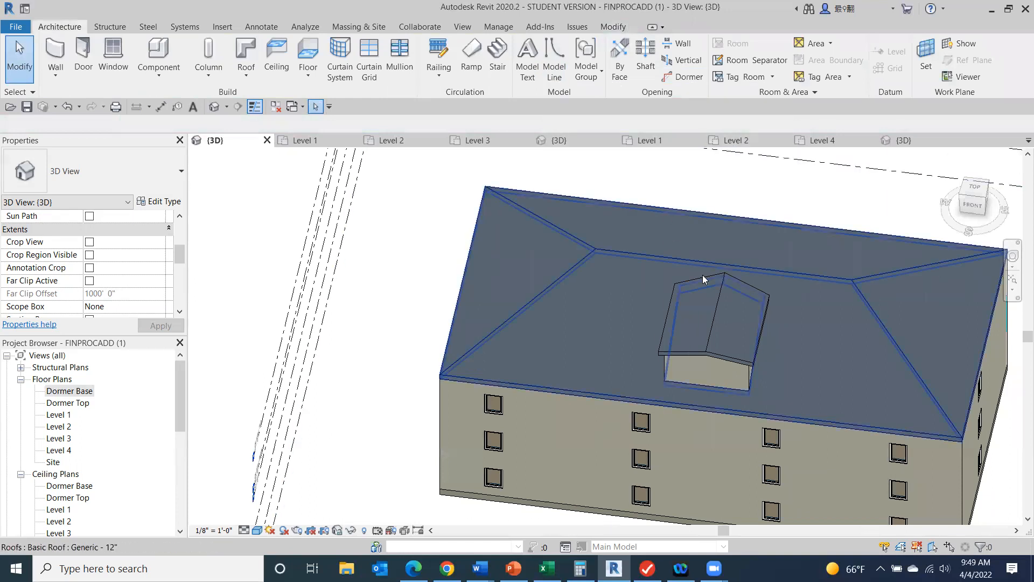
- Temporarily hide the dormer roof to inspect the opening in the main roof, and reset the temporary hide
left_click(719, 305)
left_click(831, 203)
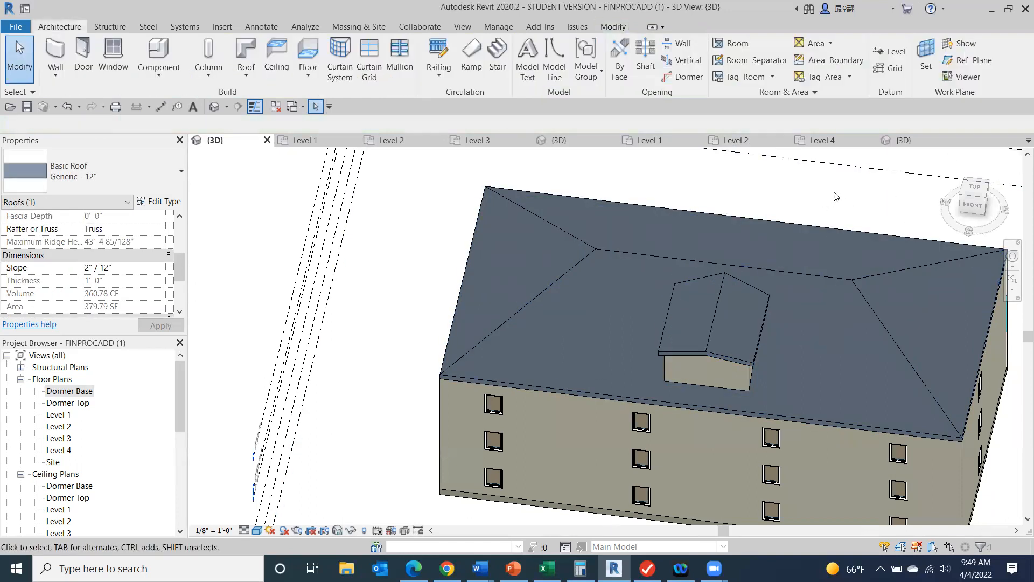
left_click(983, 197)
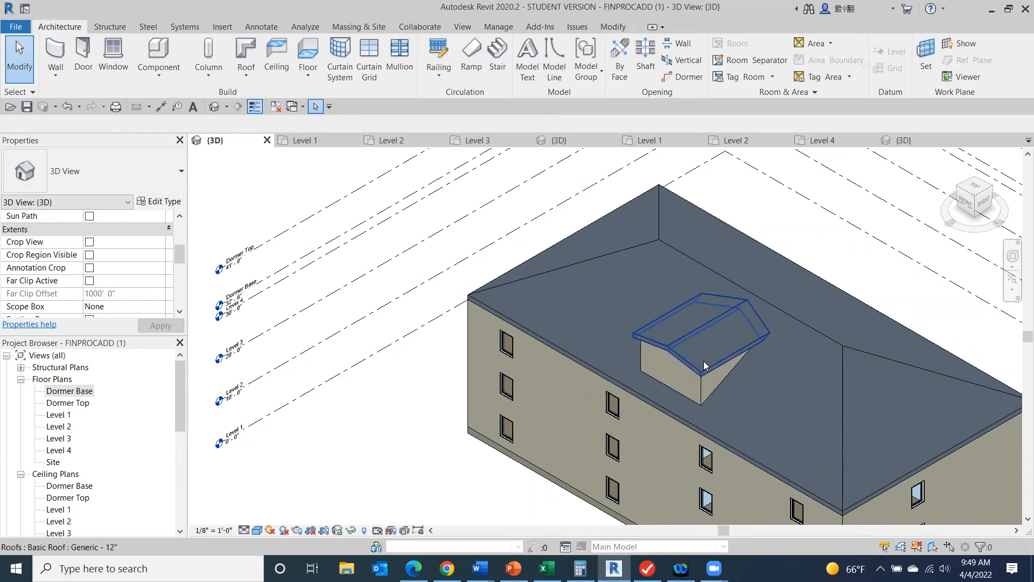
left_click(728, 352)
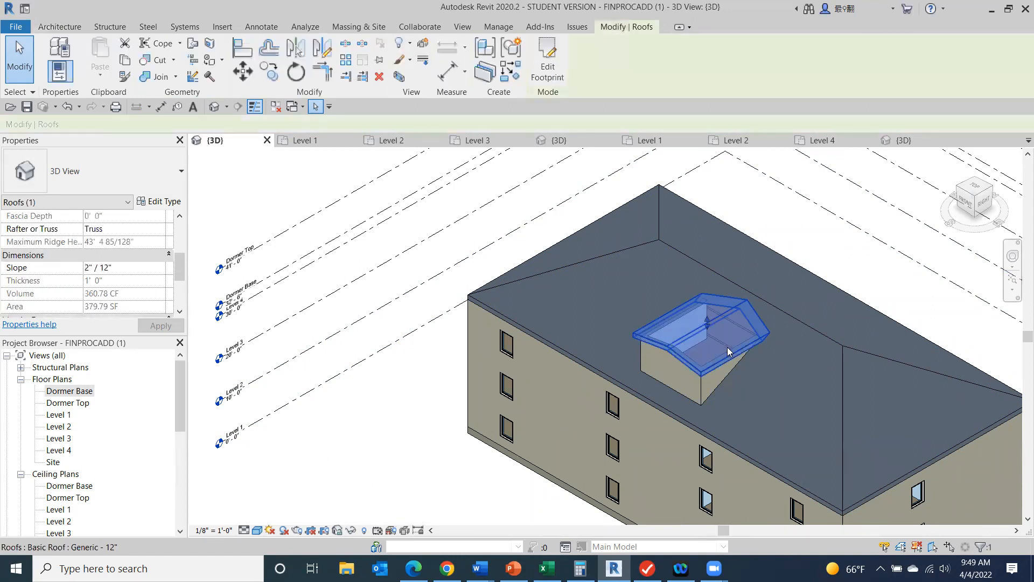
left_click(350, 531)
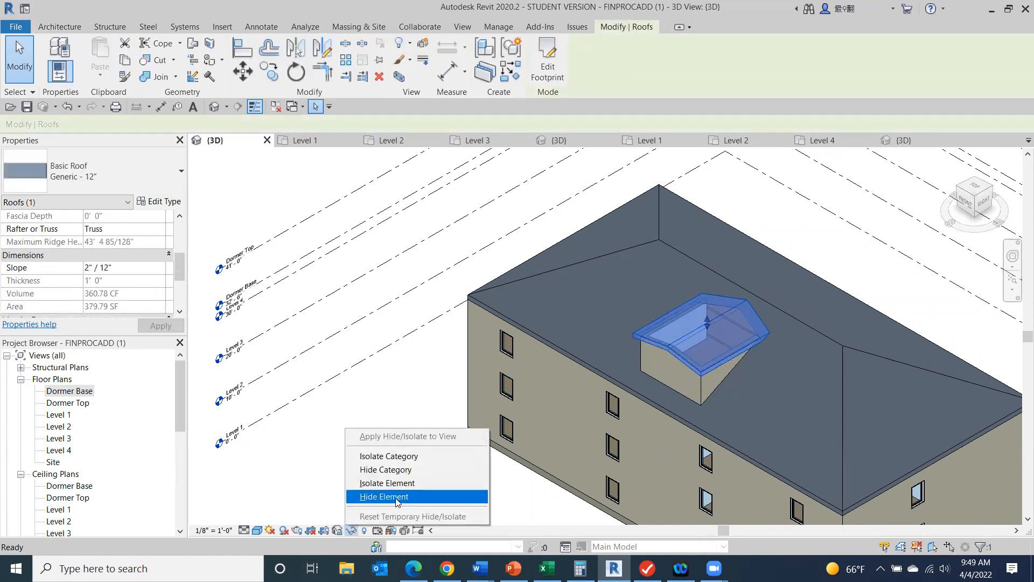
left_click(398, 499)
middle_click_drag(207, 215, 246, 229, "shift")
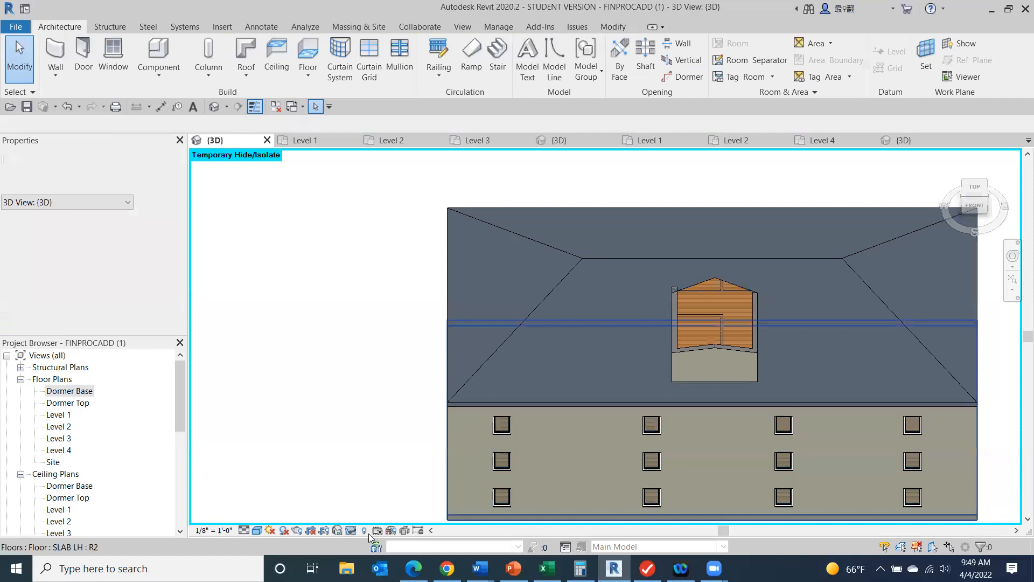
left_click(350, 530)
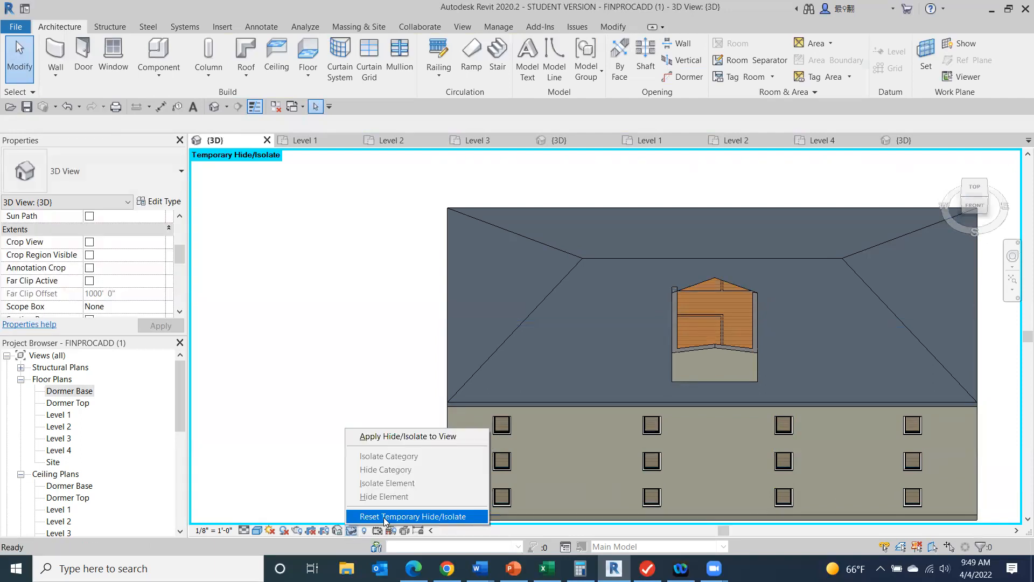
left_click(415, 512)
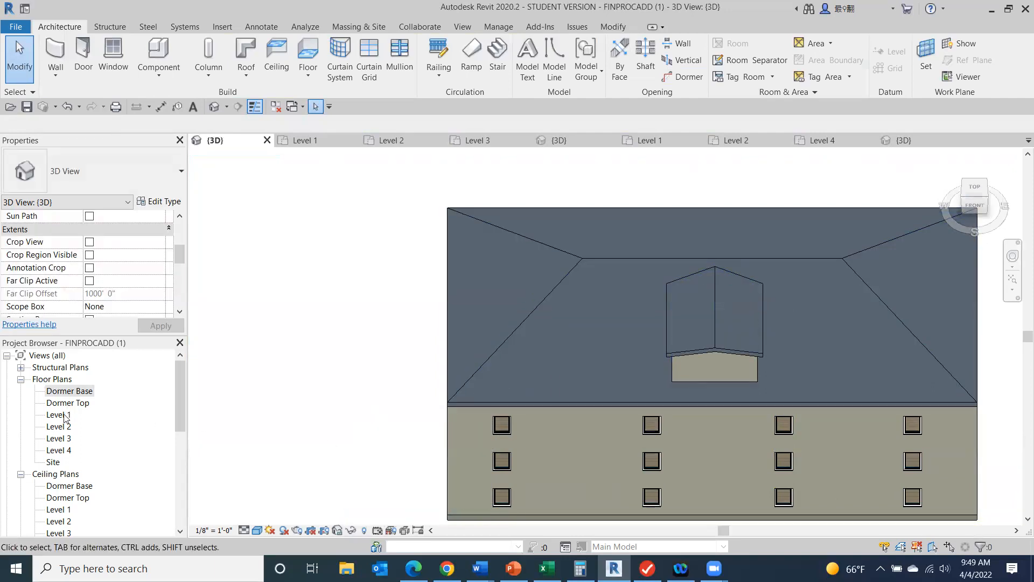
- On the Dormer Base floor plan, place two Tilt Turn windows side by side in the dormer's front wall and check them in 3D
left_click(69, 392)
double_click(69, 392)
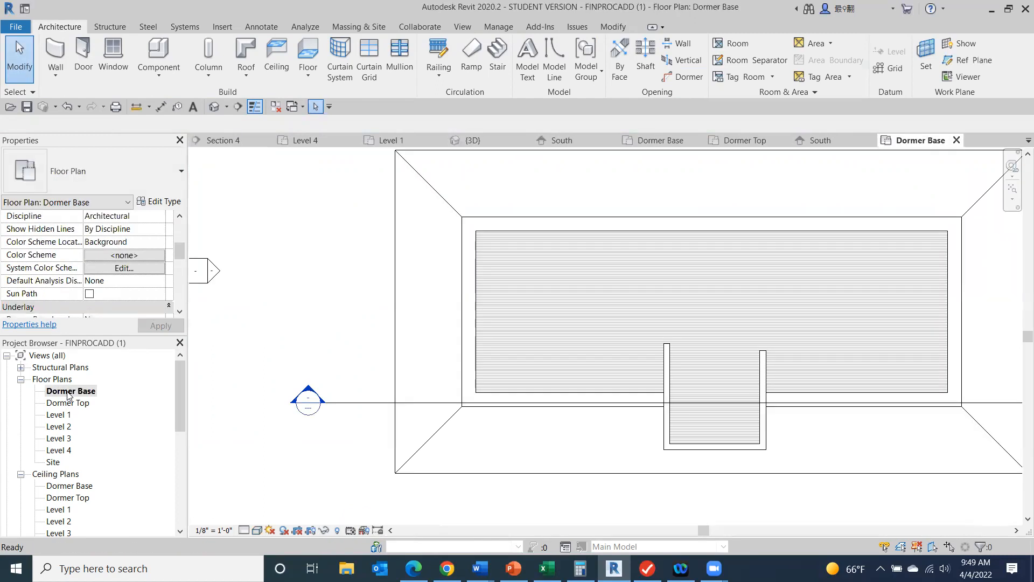
left_click(113, 54)
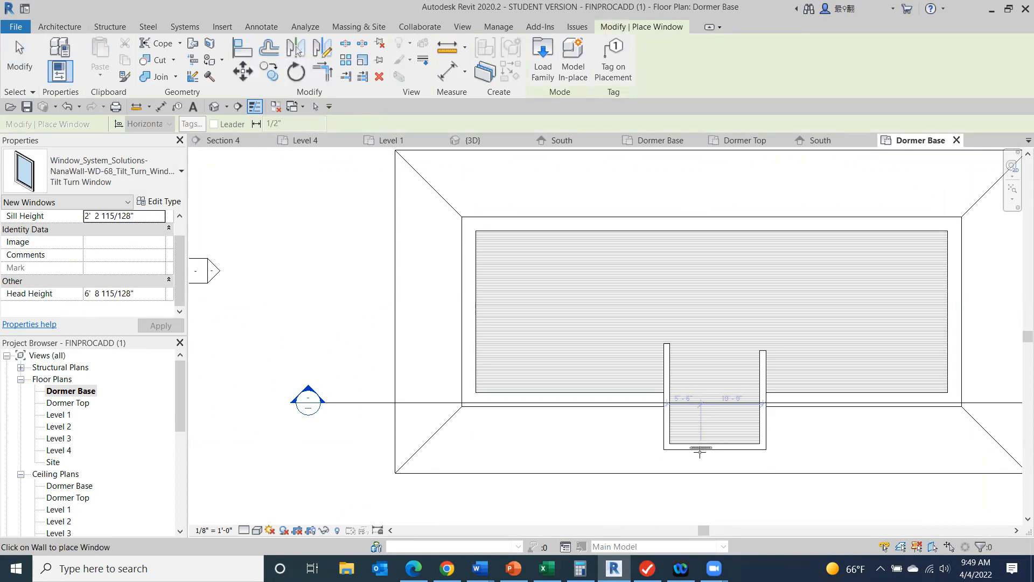
left_click(720, 451)
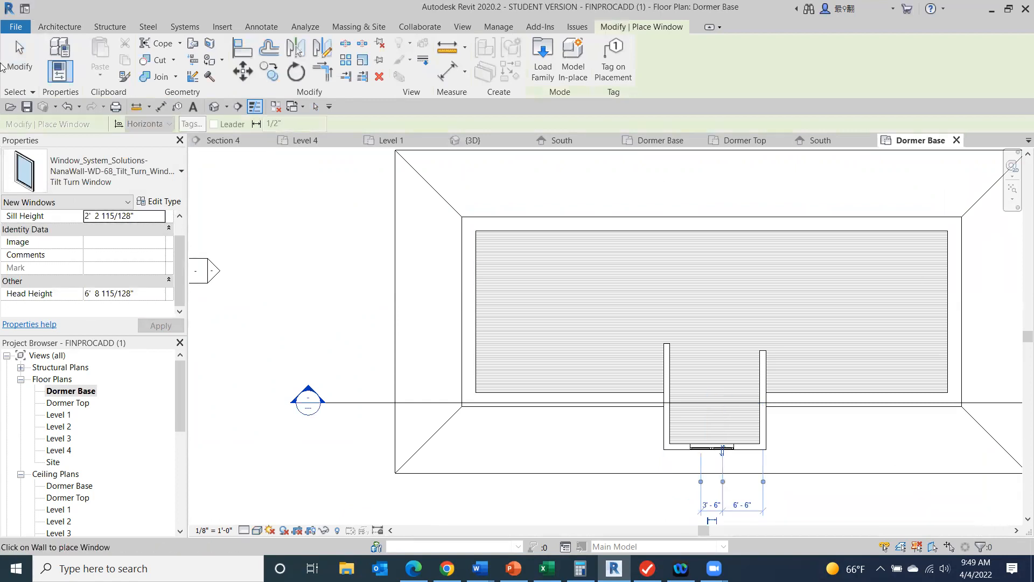
left_click(15, 75)
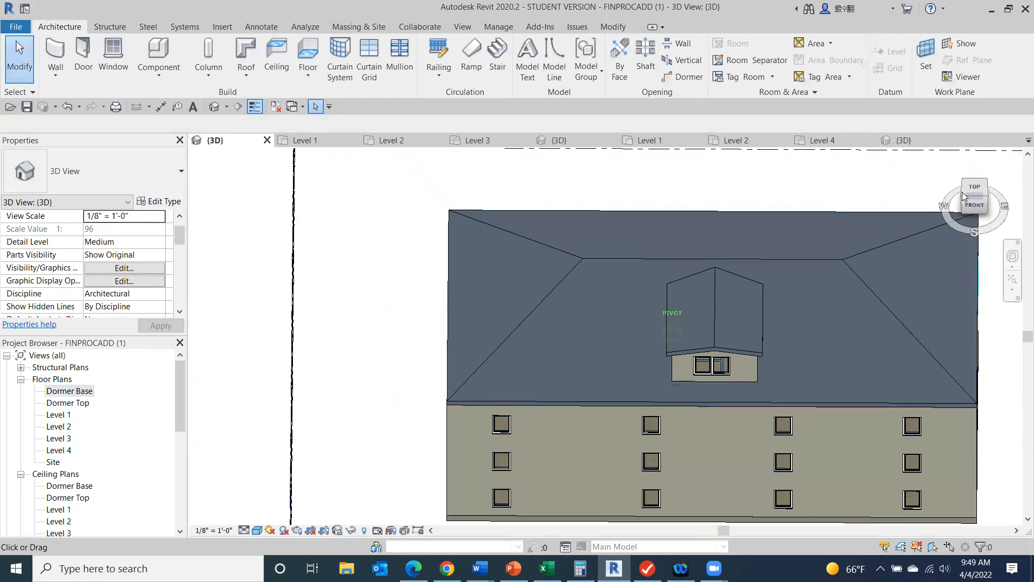
middle_click_drag(807, 377, 984, 527, "shift")
middle_click_drag(958, 176, 877, 173, "shift")
mouse_move(876, 170)
left_mouse_down()
mouse_move(864, 171)
mouse_move(906, 169)
mouse_move(968, 189)
mouse_move(970, 200)
mouse_move(849, 233)
left_mouse_up()
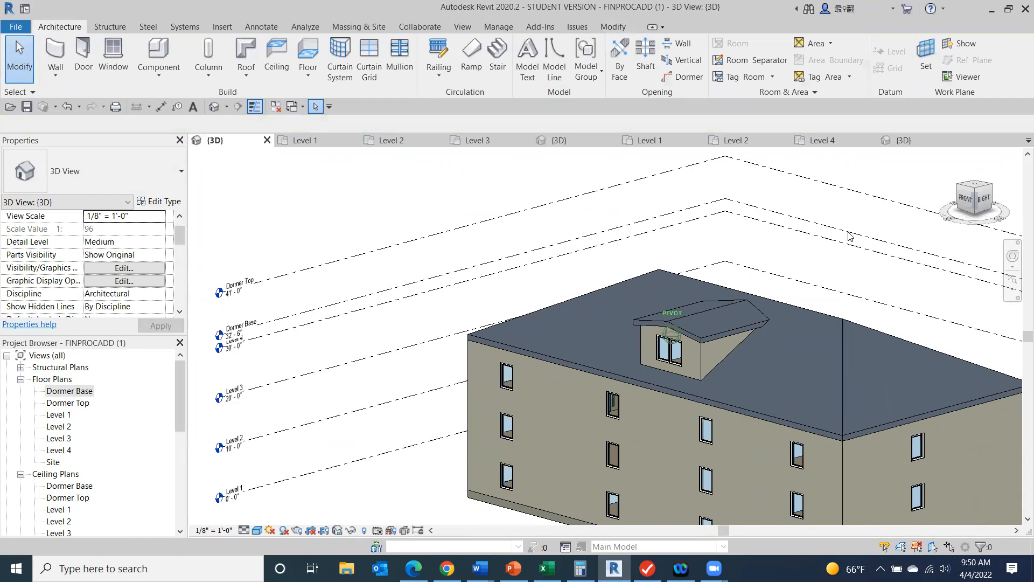